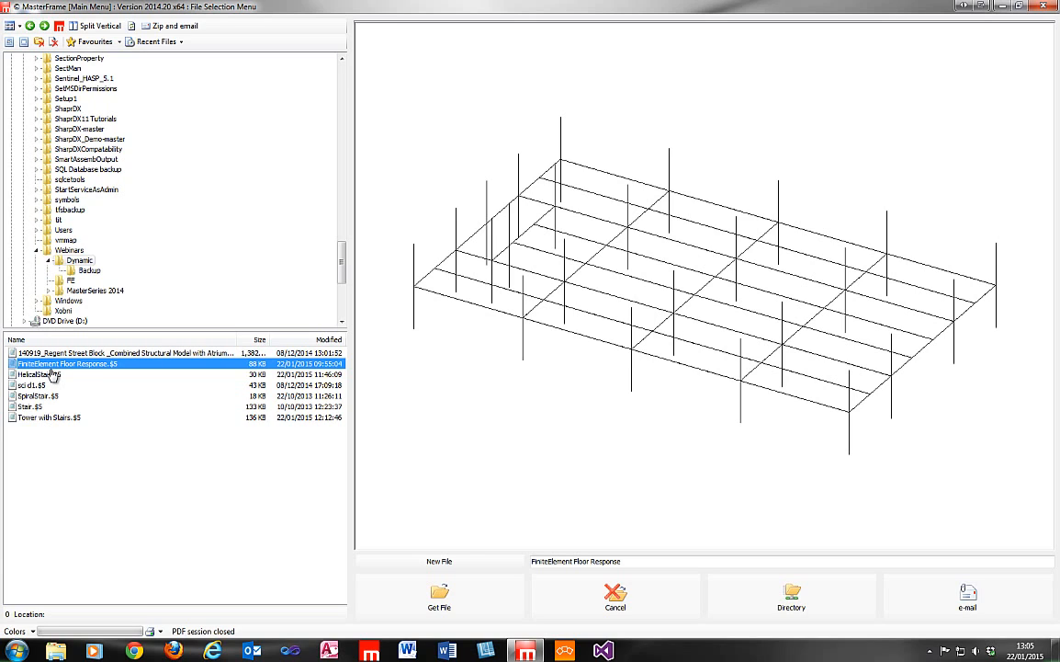
Open the FiniteElement Floor Response model and enter its Main Editor.
click(439, 596)
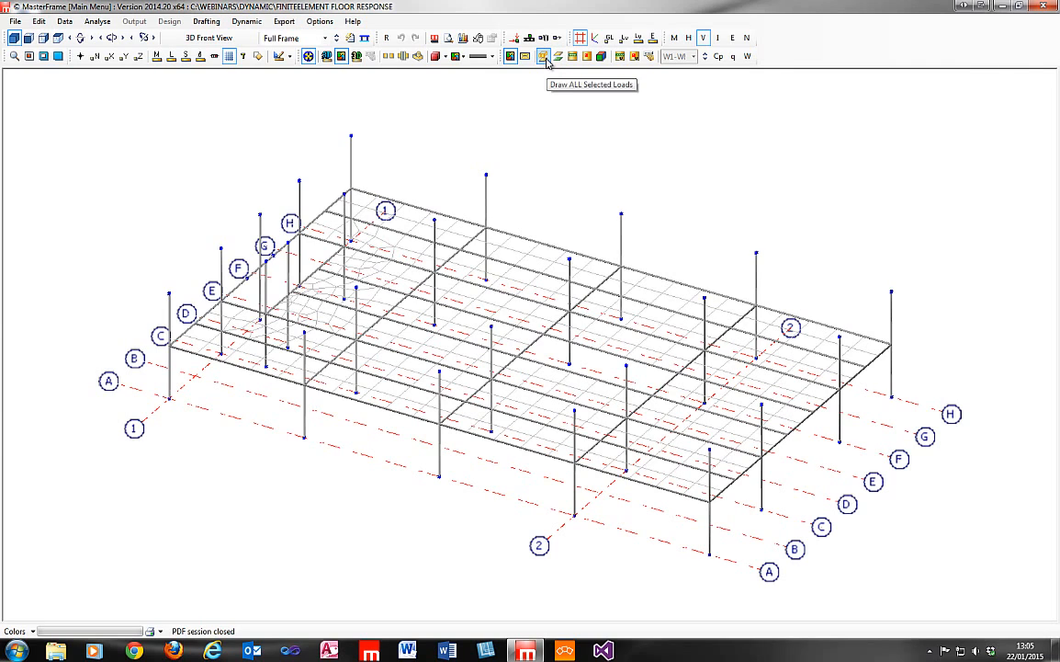
click(41, 22)
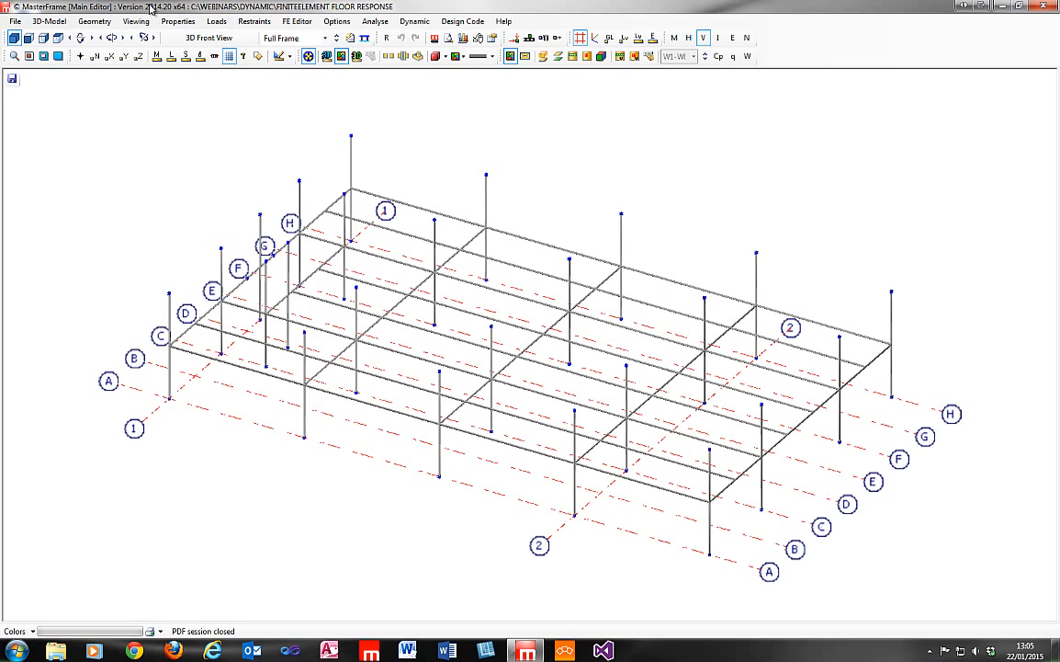
click(49, 21)
mouse_move(60, 101)
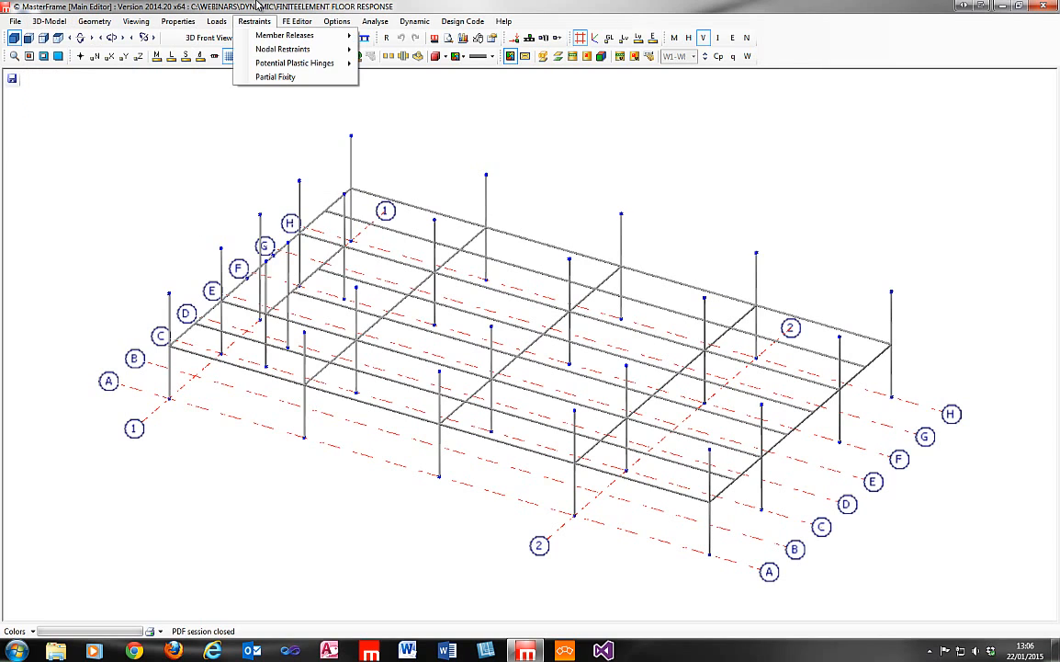
click(257, 4)
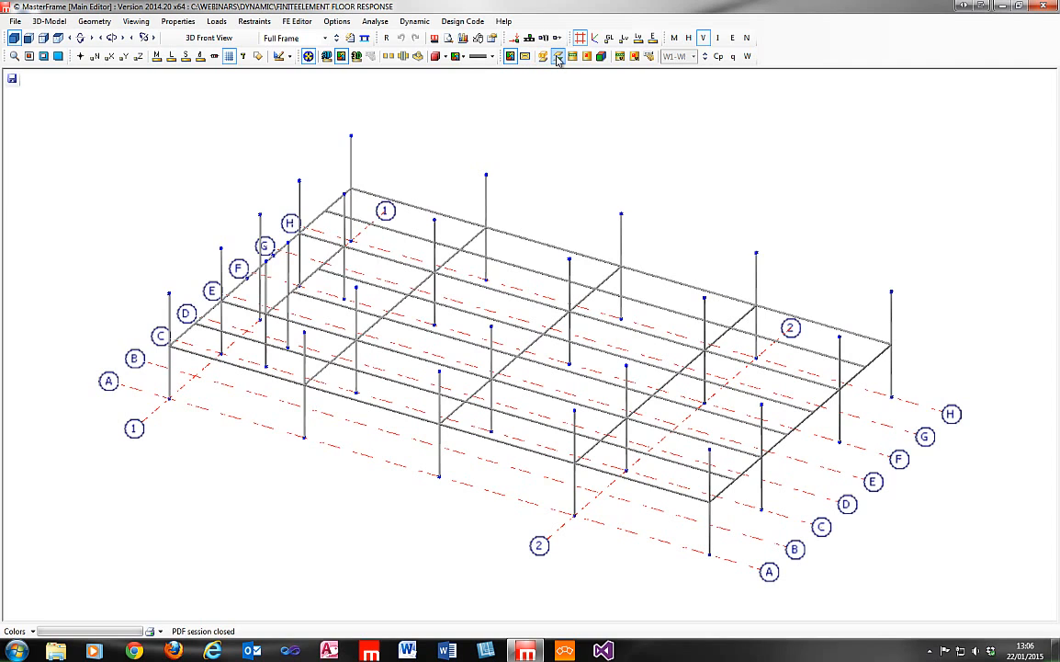
Open the FE Surfaces editor and inspect the opening defined in FE Surface 001.
click(297, 21)
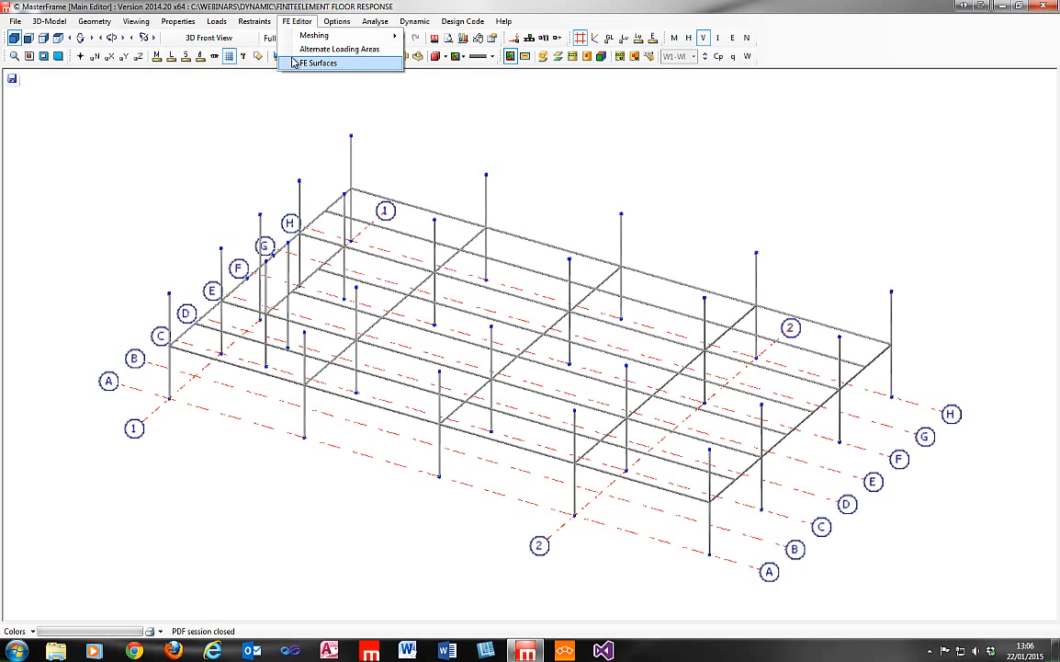
click(313, 63)
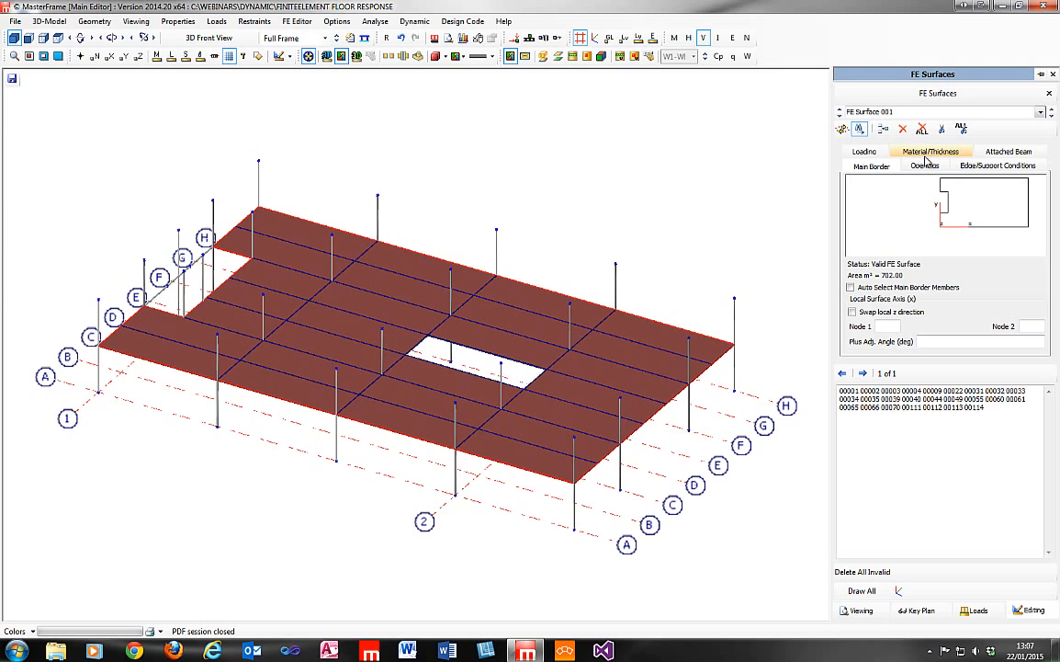
click(925, 164)
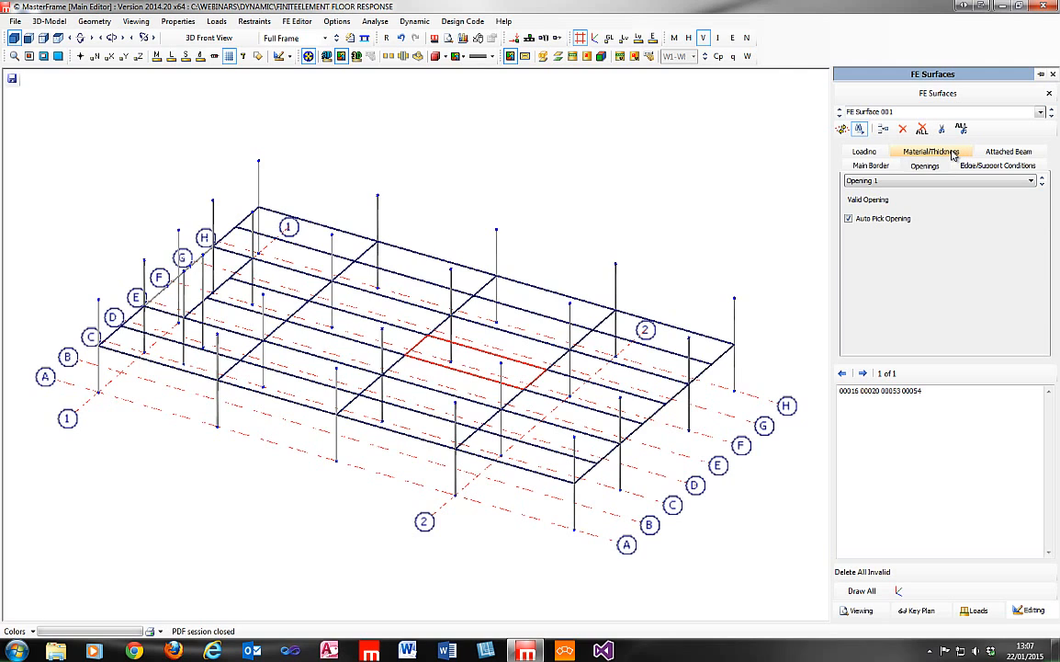
Examine the floor surface's ribbed material, including the available decks, rib width, rib spacing and rib axis angle.
click(956, 153)
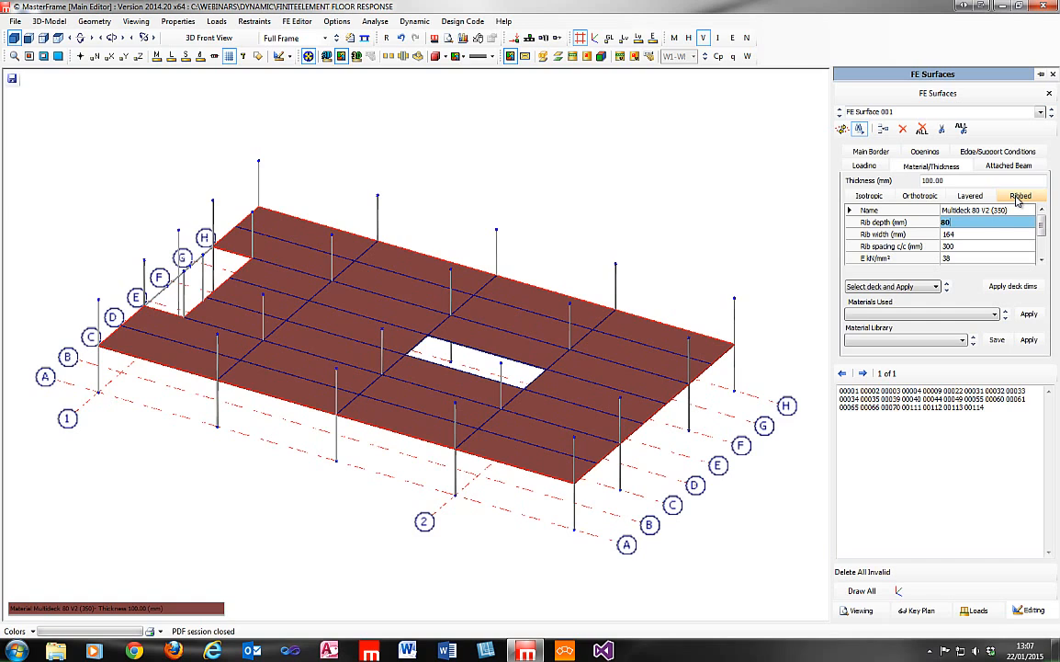
click(924, 287)
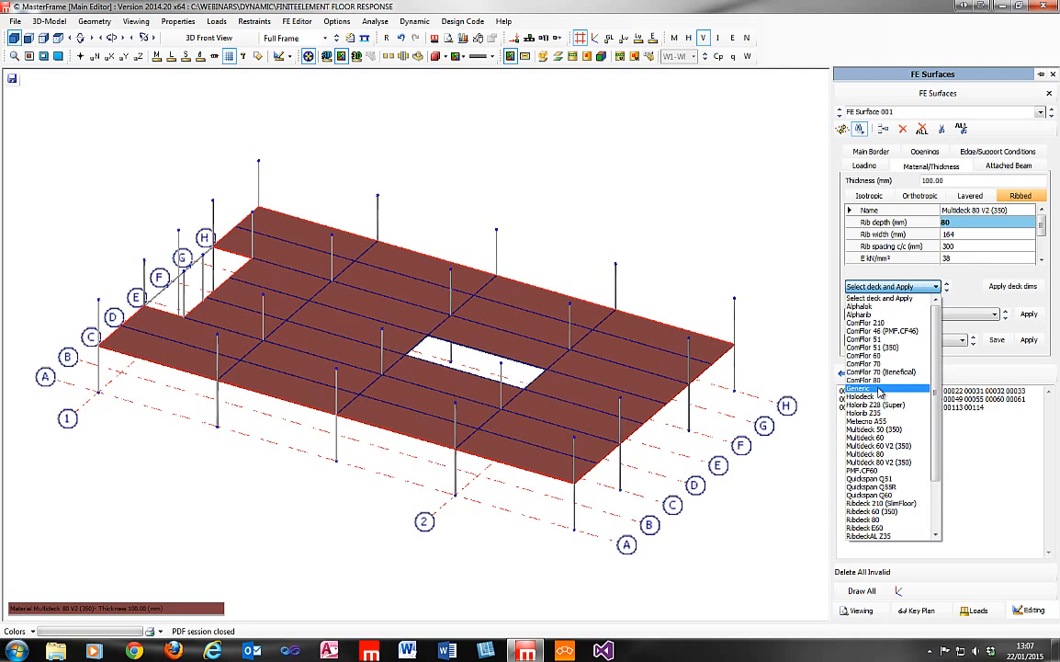
click(960, 287)
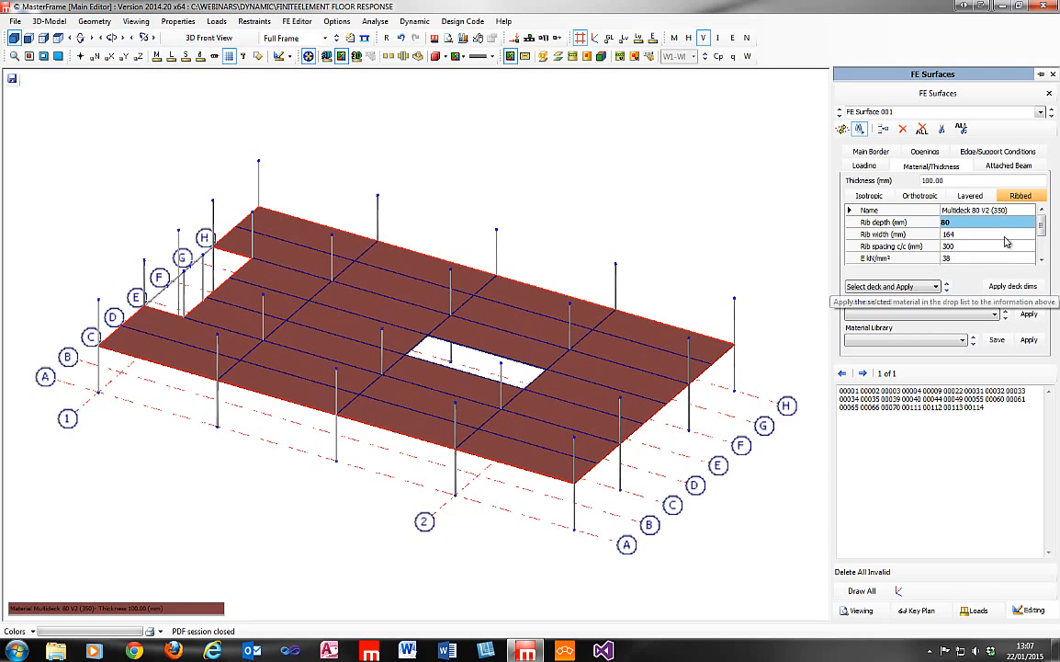
click(985, 233)
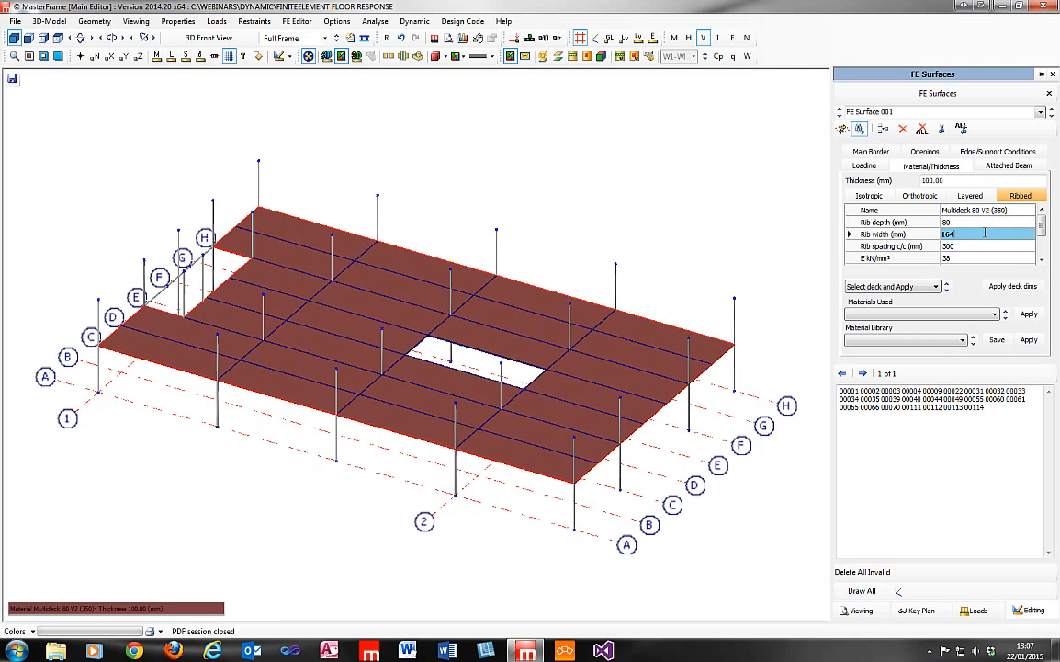
click(984, 246)
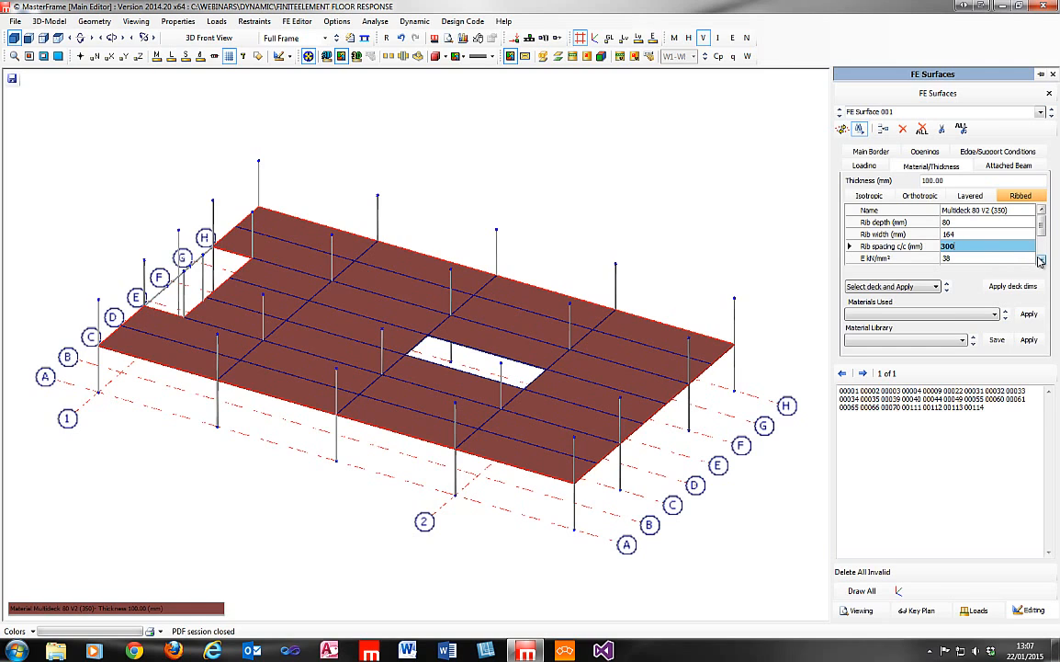
drag(1041, 226, 1041, 252)
click(1002, 259)
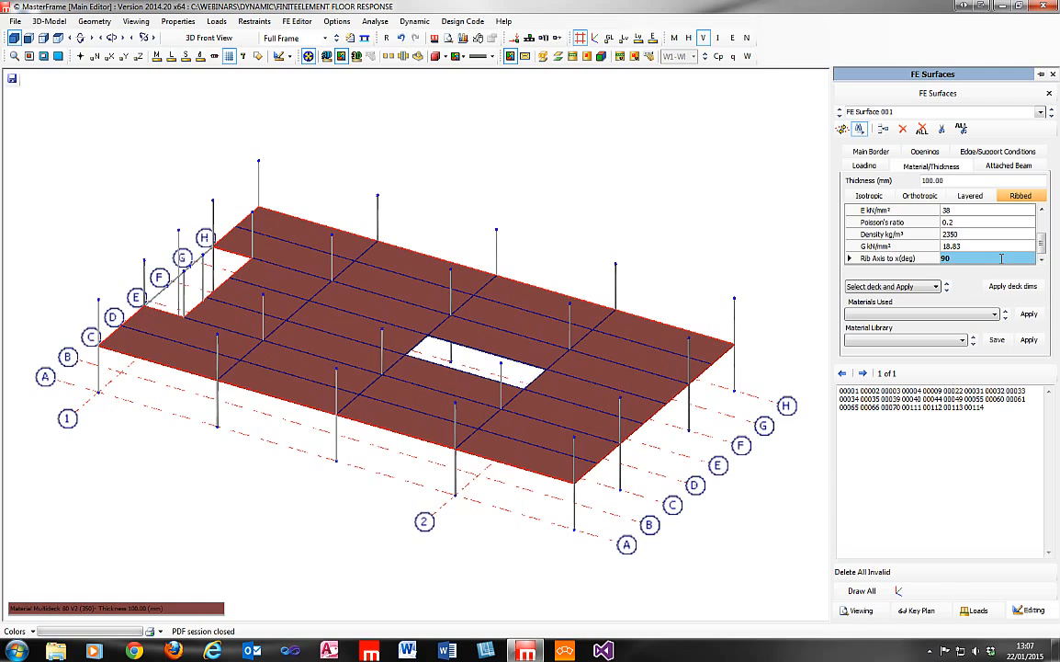
key(Return)
Check the local axes on the surface's main border against the rib axis angle in its material settings.
click(867, 152)
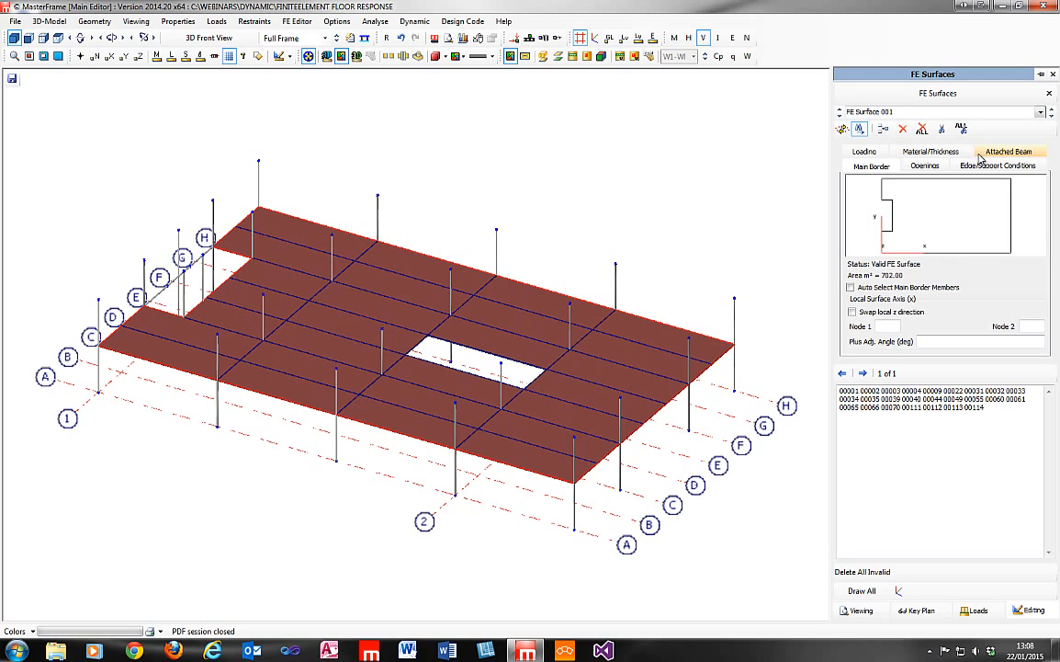
click(950, 155)
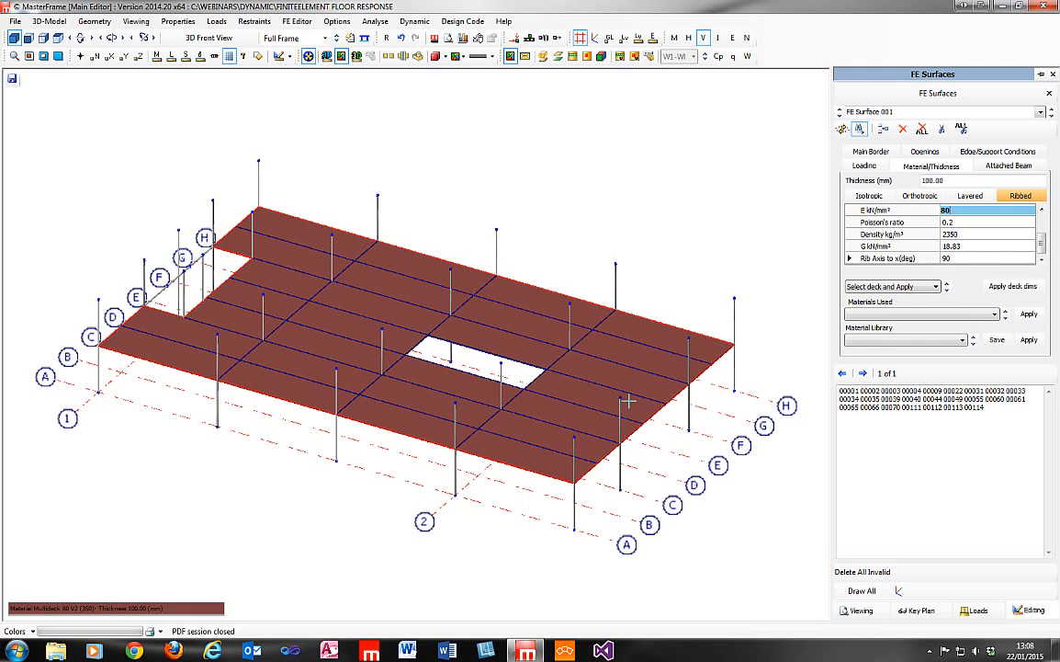
click(967, 258)
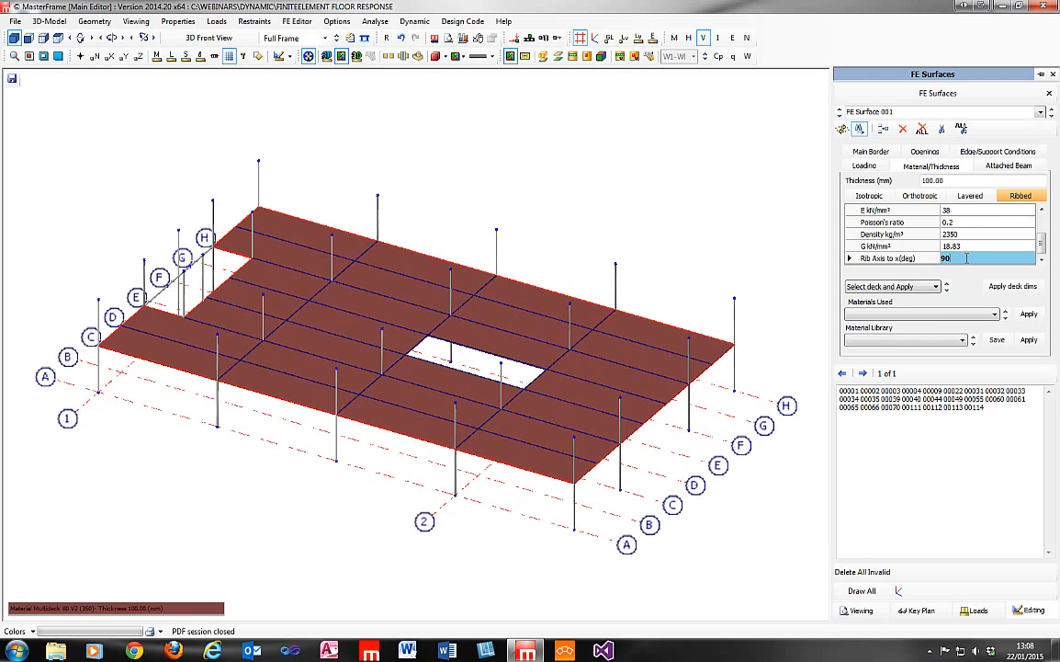
Examine the ribbed slab's elastic modulus, Poisson's ratio, density and shear modulus.
click(979, 210)
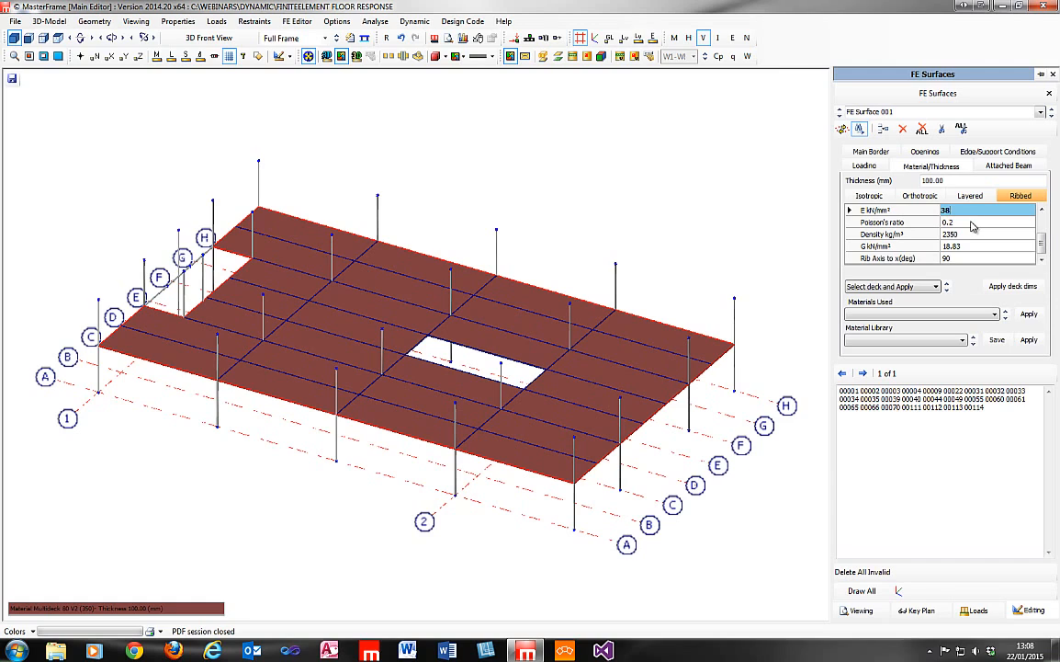
click(972, 222)
click(972, 212)
click(959, 211)
click(959, 223)
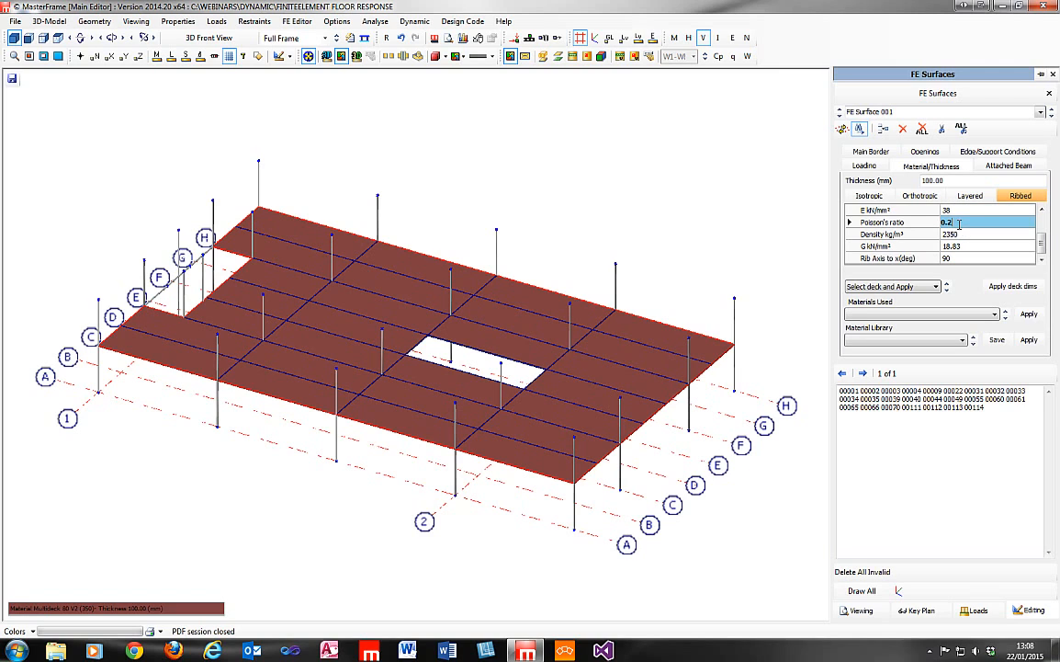
click(966, 212)
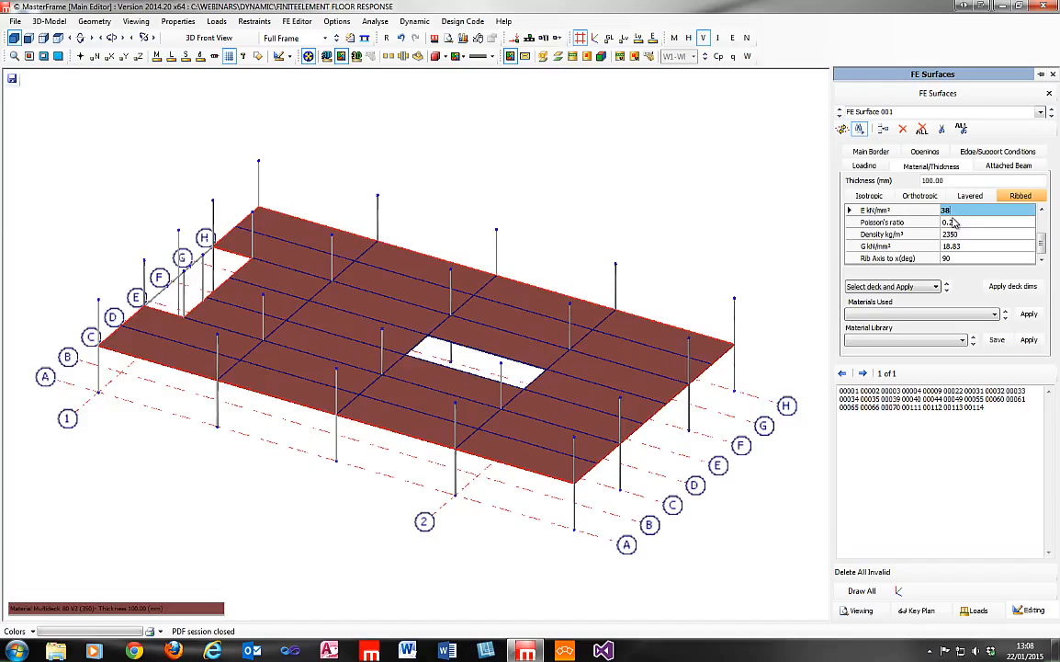
click(955, 223)
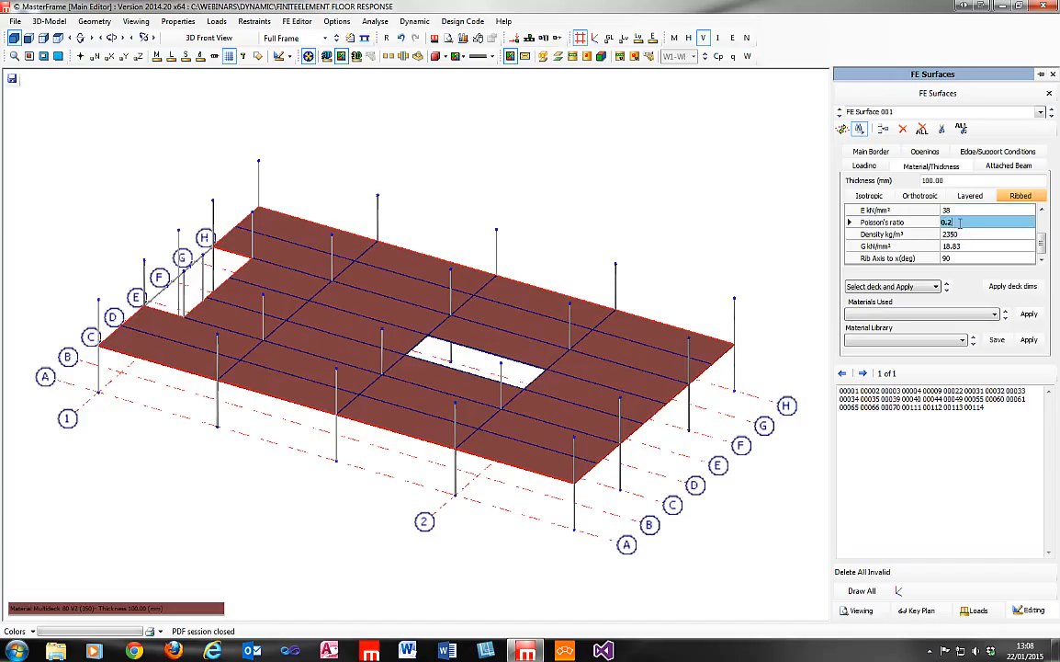
click(963, 211)
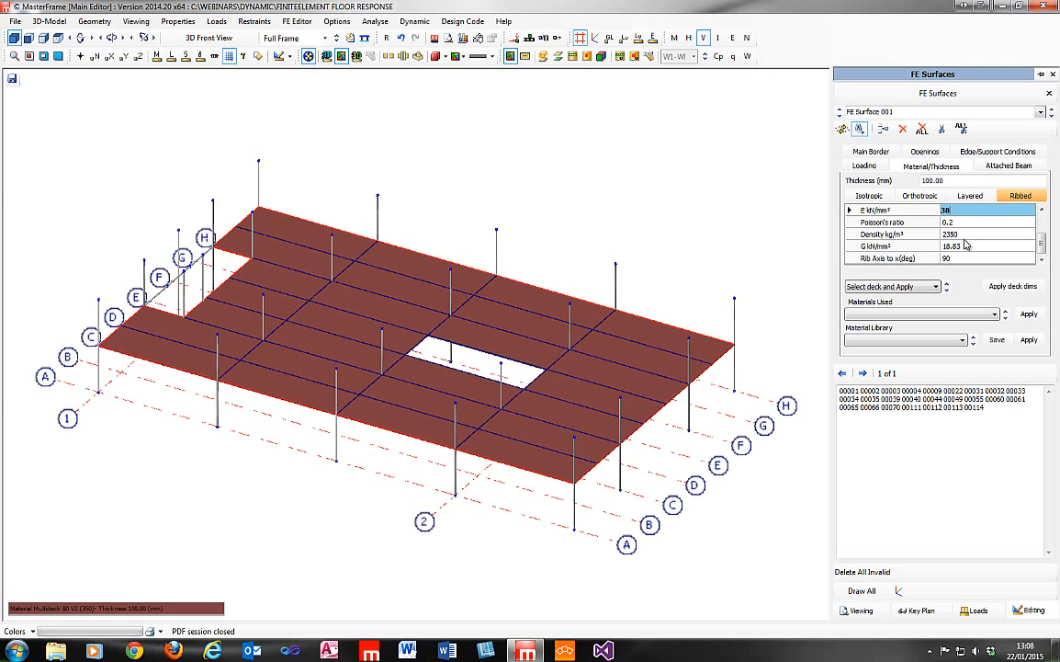
click(967, 234)
click(967, 223)
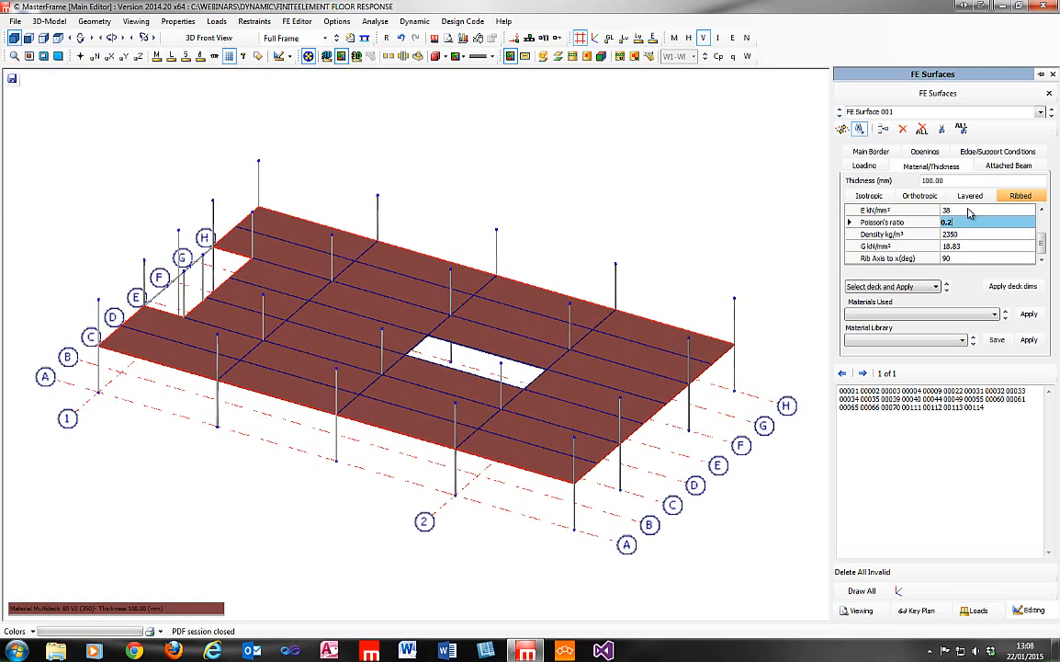
click(968, 210)
click(967, 224)
click(971, 246)
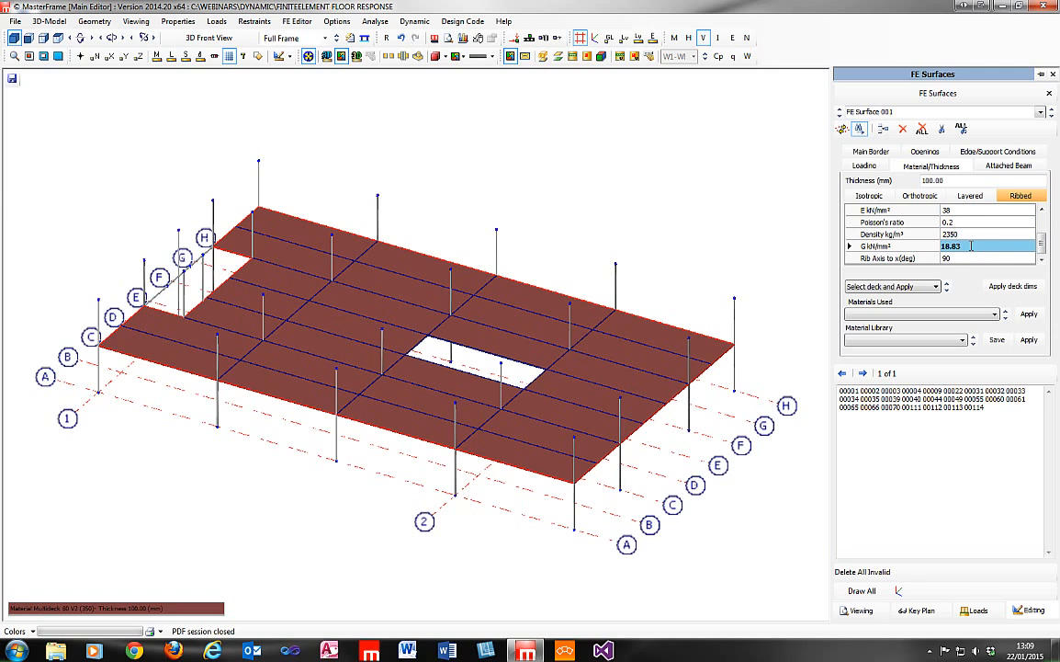
click(971, 234)
click(971, 222)
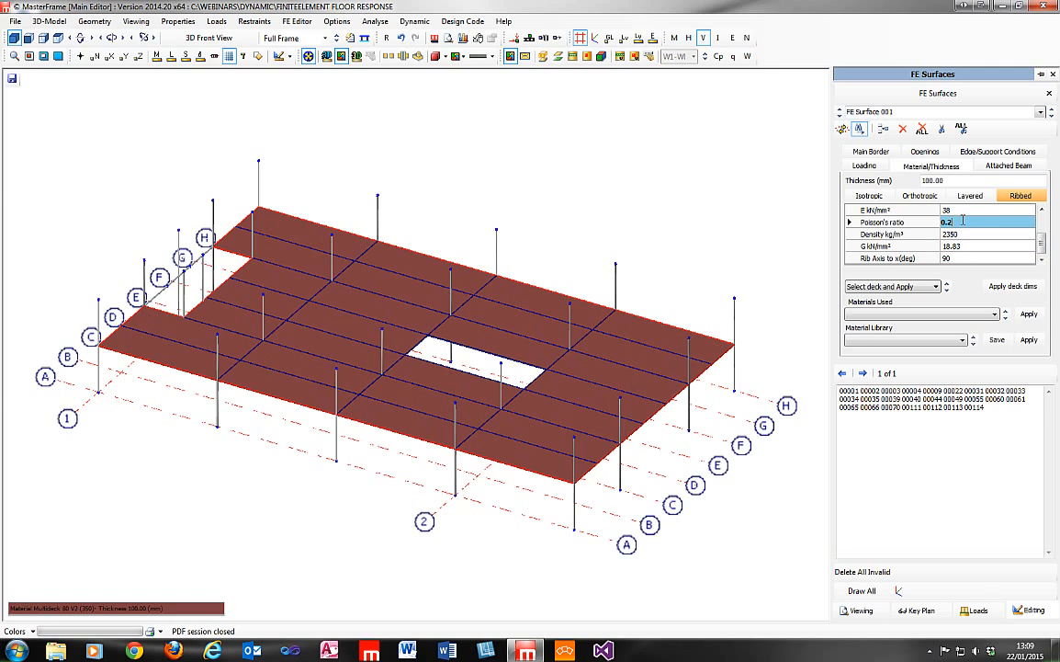
click(968, 210)
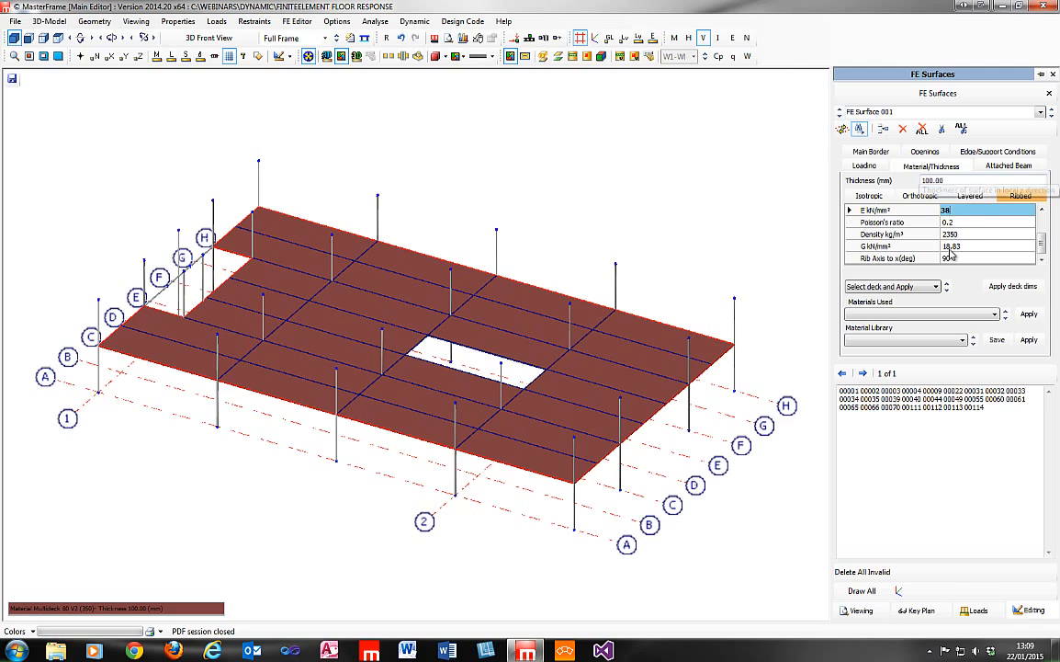
click(982, 247)
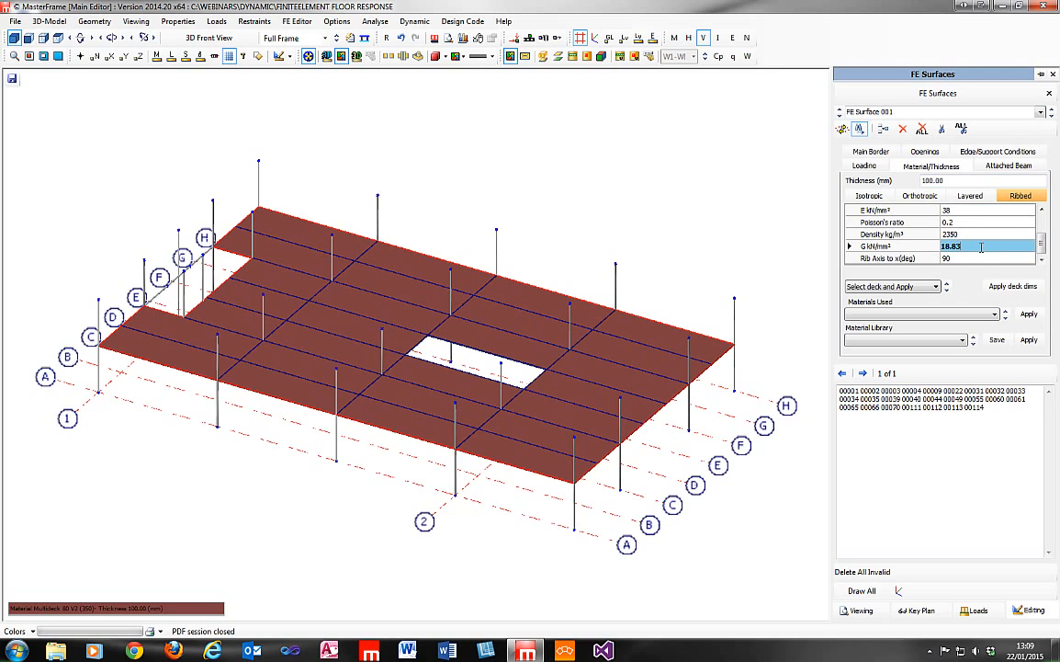
Inspect the surface's attached beam offset and show the members in 3D to view the beams below the slab.
click(1009, 166)
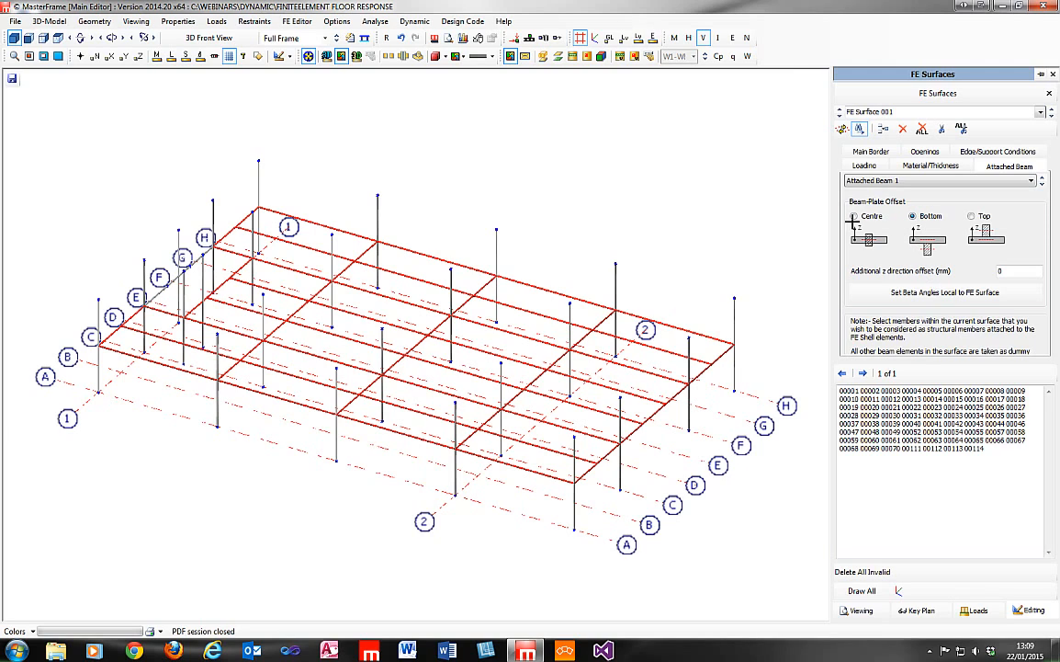
click(327, 57)
middle_drag(474, 397, 362, 427)
scroll(374, 362, up, 5)
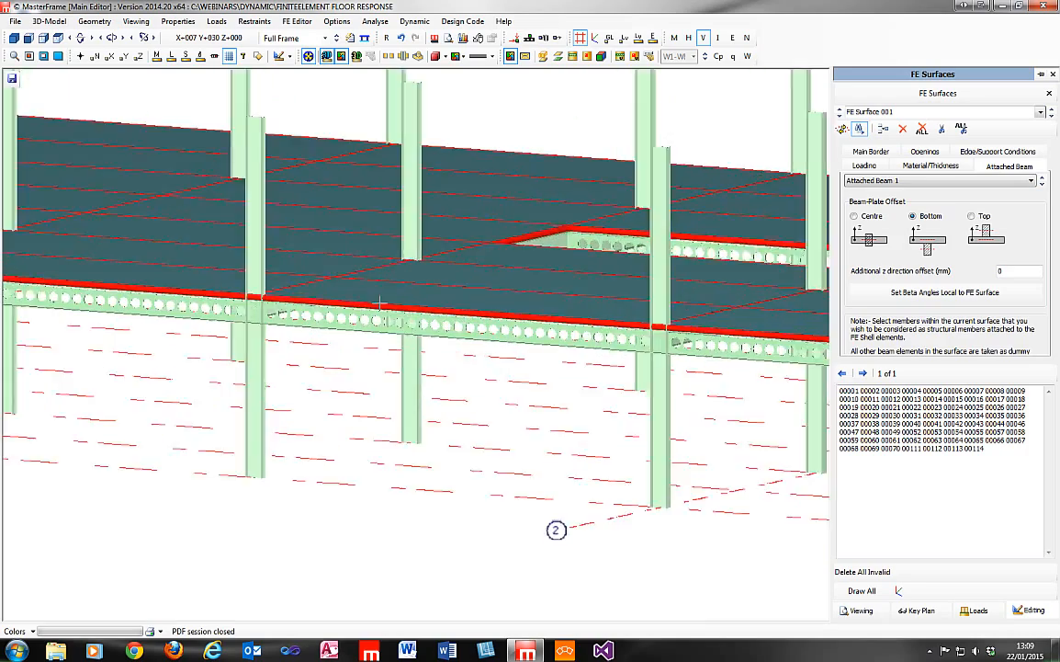
middle_drag(366, 315, 419, 421)
scroll(419, 443, up, 6)
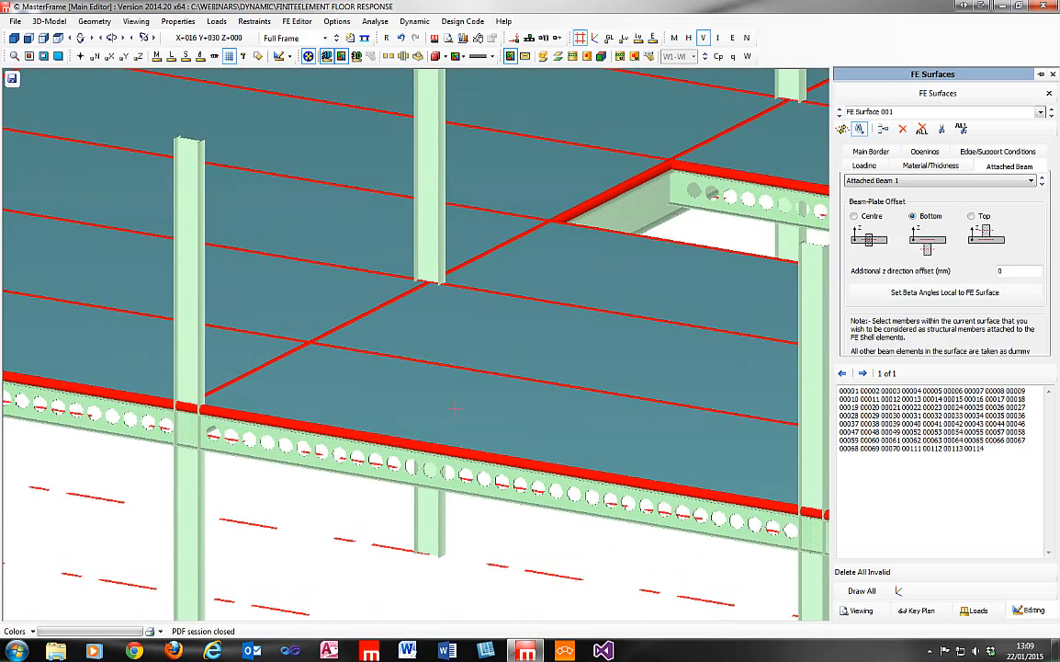
Display the surface's main border and inspect the rendered slab, its edge beams and the floor opening.
click(871, 153)
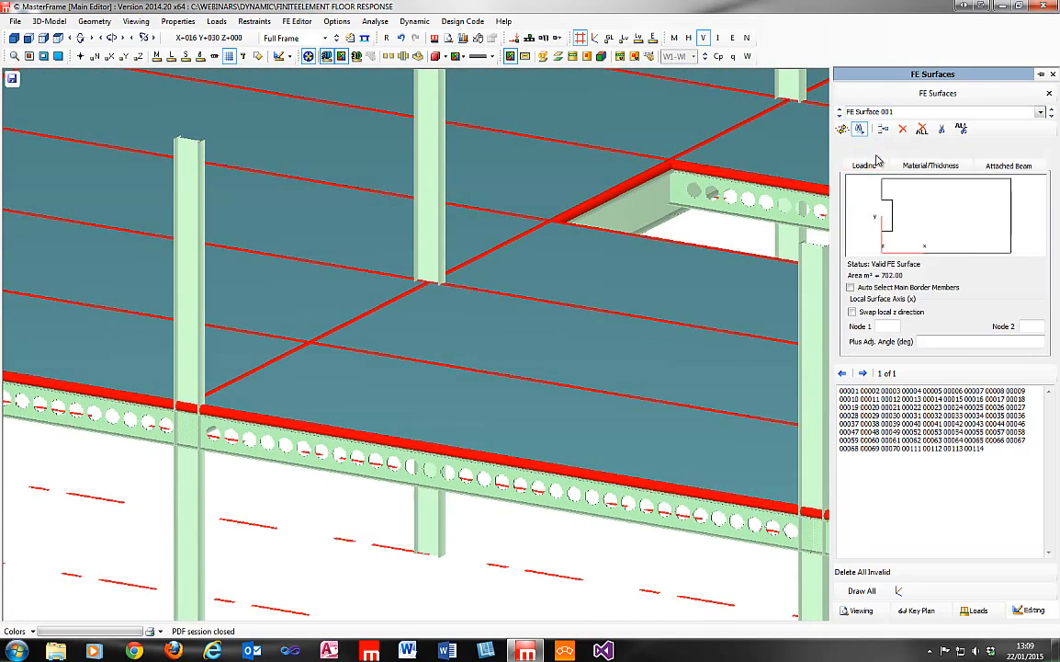
middle_drag(299, 488, 429, 168)
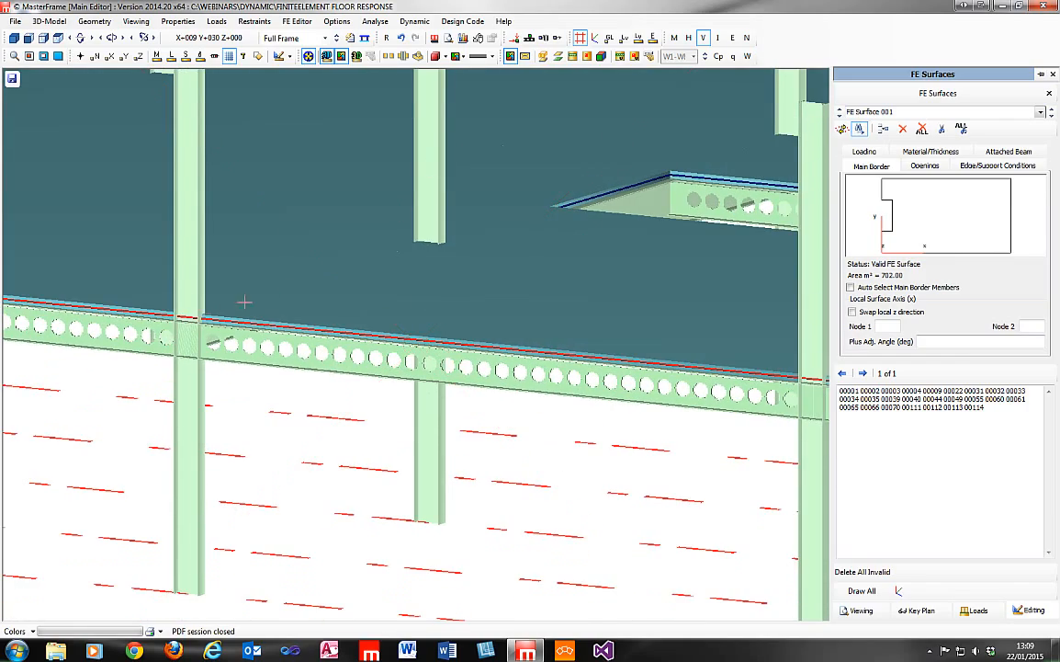
middle_drag(225, 326, 421, 519)
scroll(421, 519, down, 3)
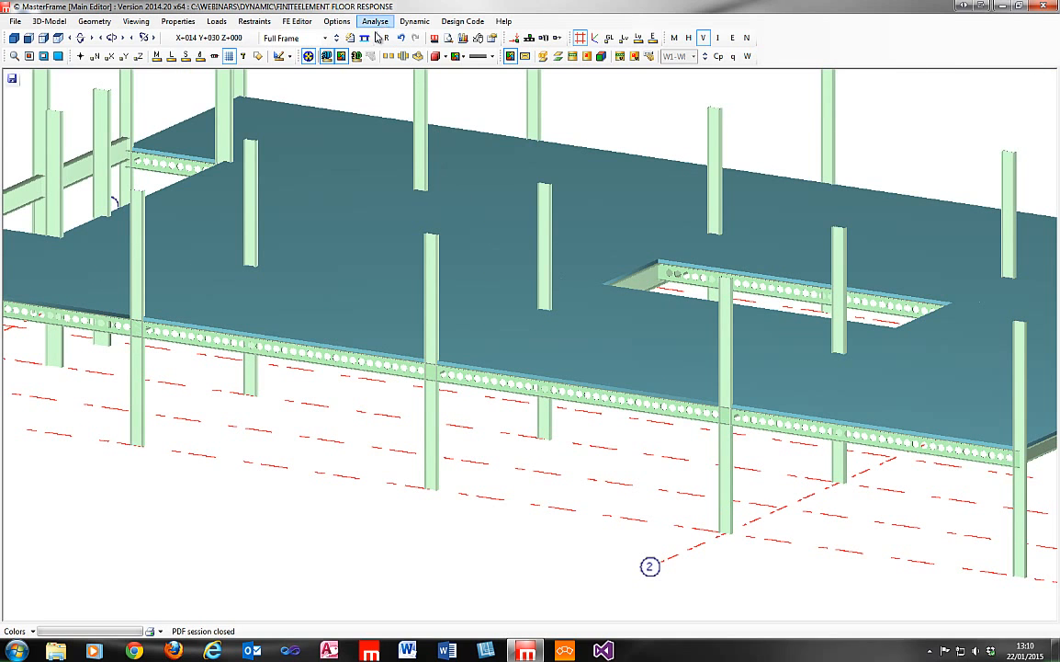
Close the FE Surfaces editor and return the floor frame to the wireframe display.
click(307, 56)
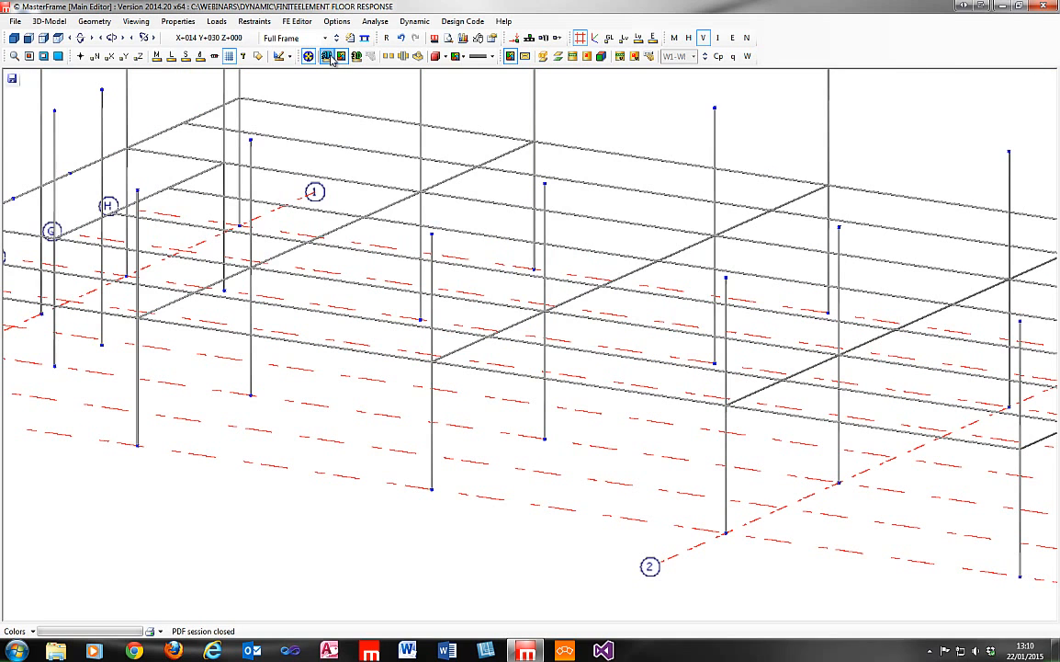
middle_drag(523, 171, 540, 313)
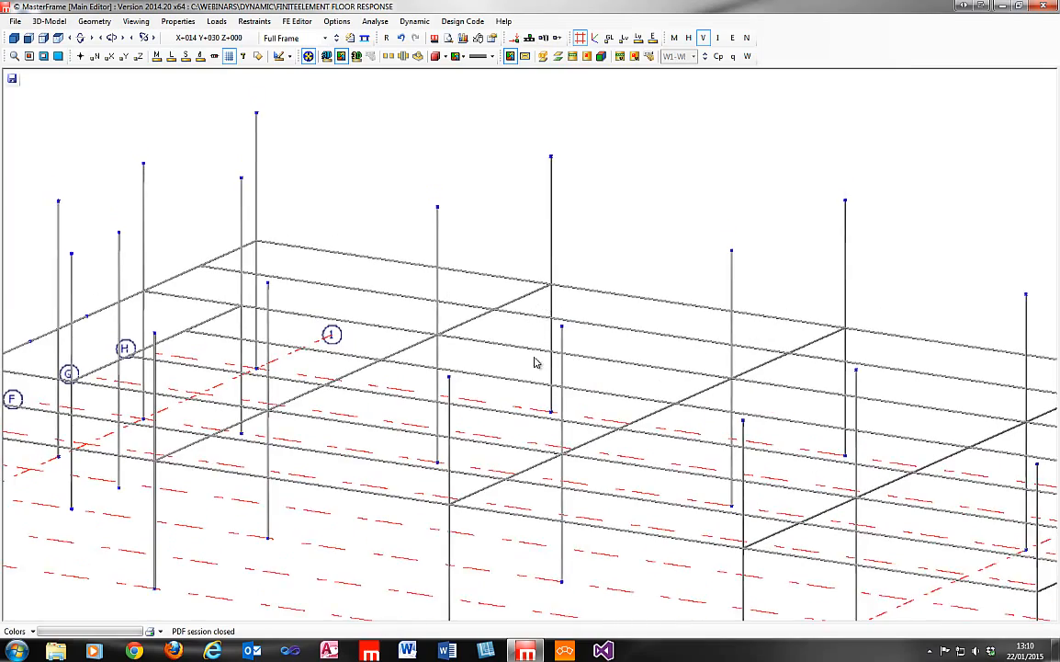
scroll(538, 404, down, 5)
right_drag(544, 444, 488, 356)
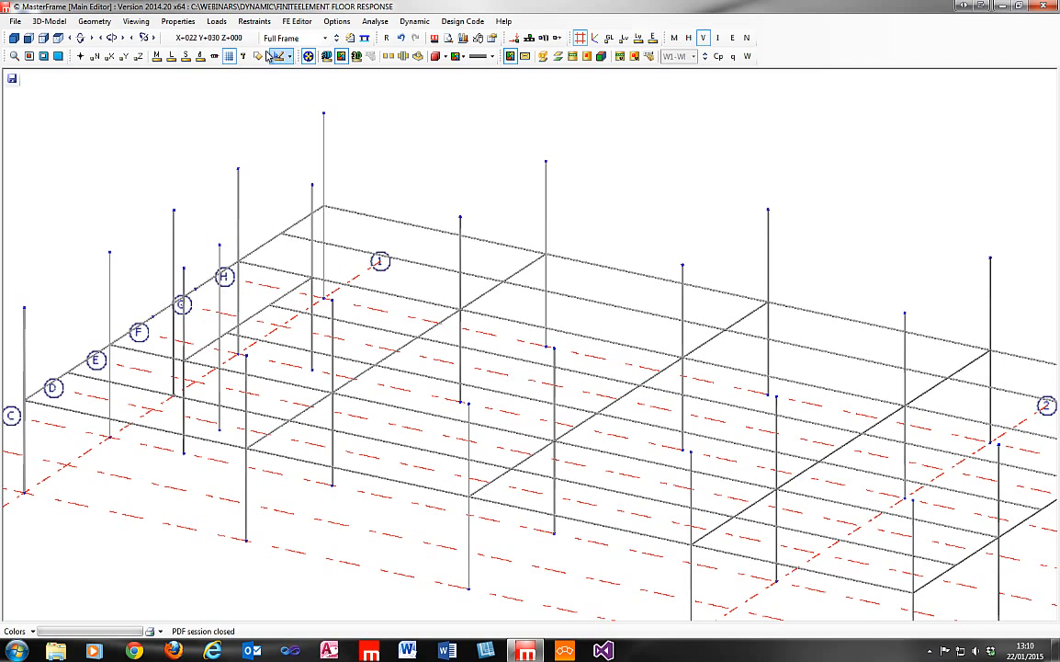
Examine the floor frame's columns, beams and grid lines from several viewing angles with the whole layout in view.
click(214, 57)
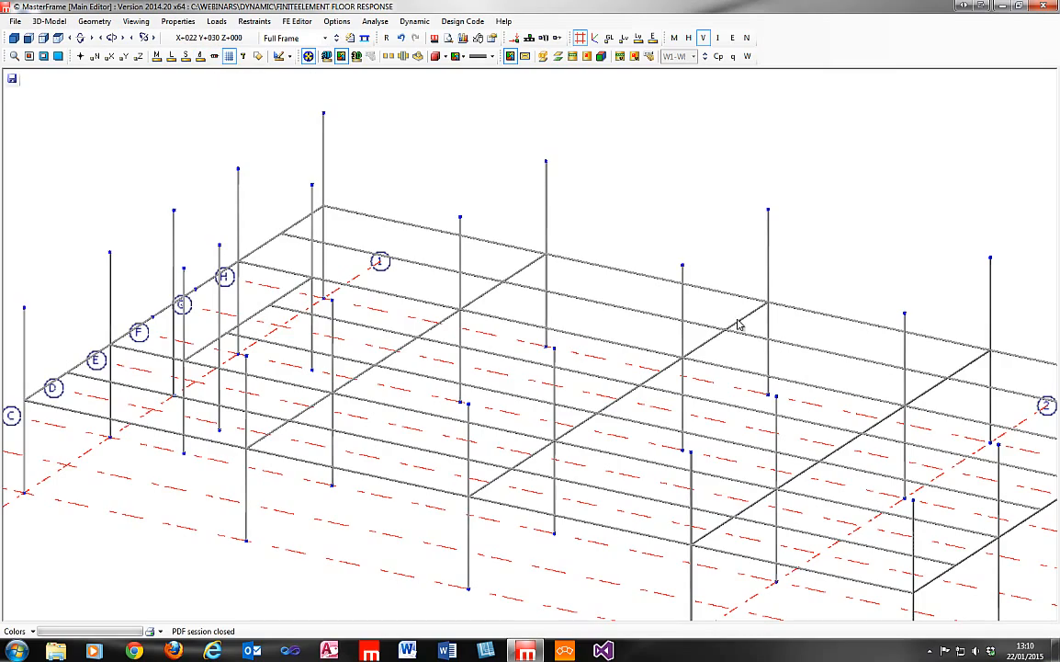
scroll(530, 481, down, 4)
scroll(533, 477, up, 2)
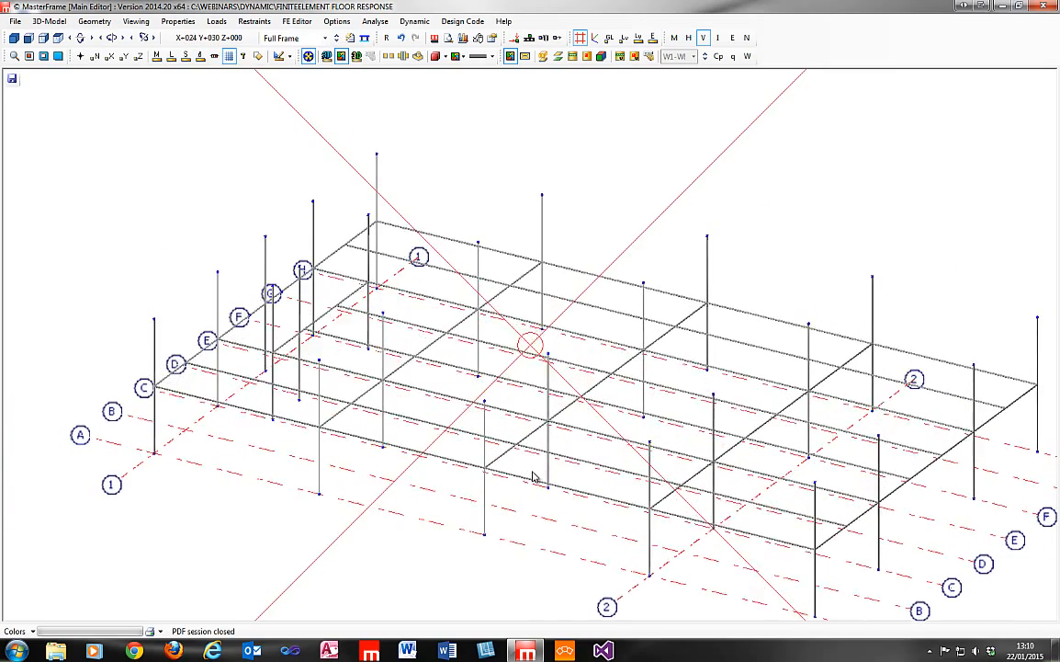
scroll(533, 477, up, 1)
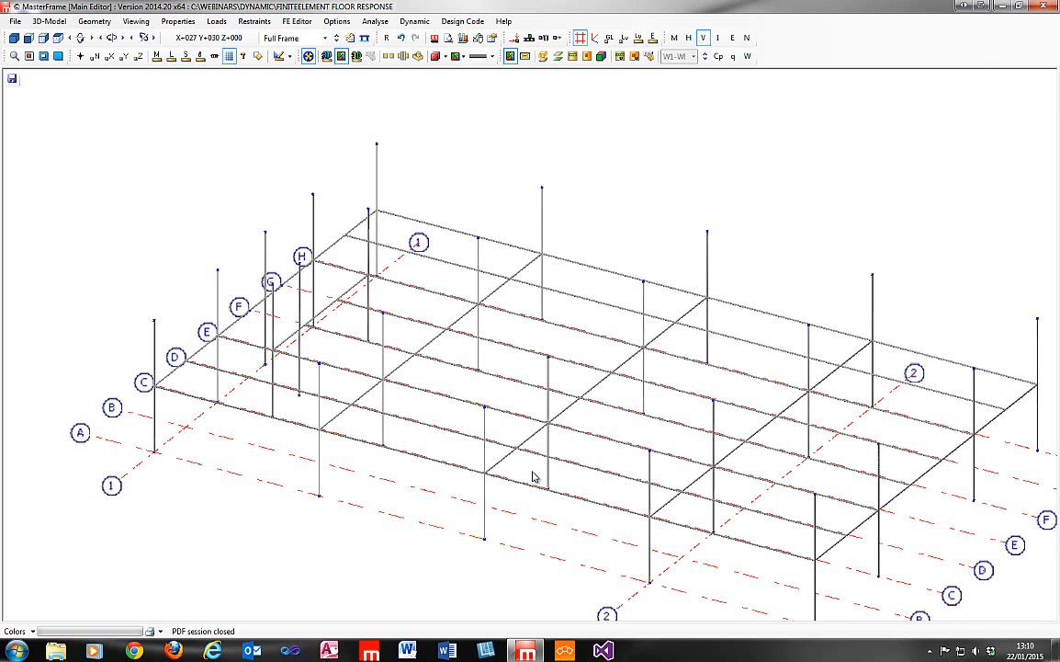
middle_drag(579, 364, 569, 359)
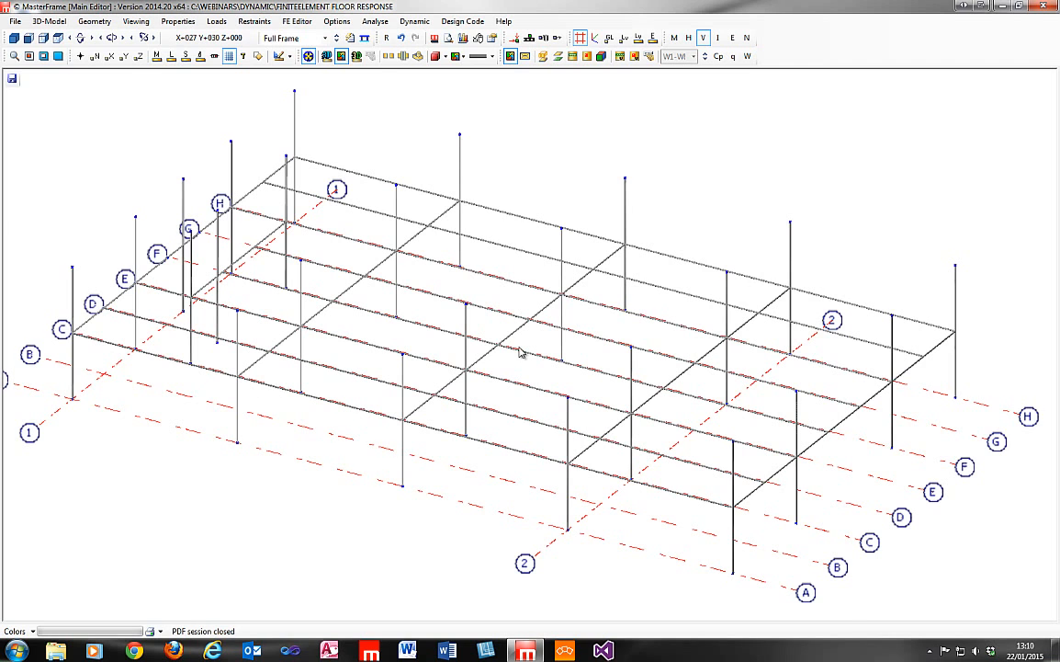
middle_drag(520, 347, 140, 382)
middle_drag(528, 395, 529, 445)
middle_drag(488, 242, 487, 290)
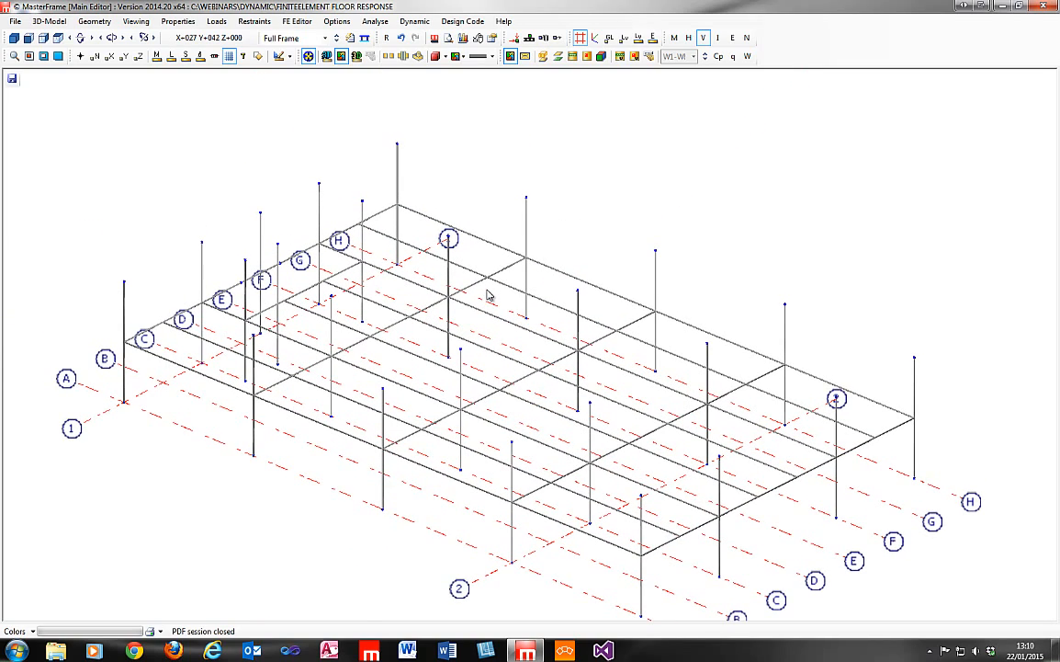
middle_drag(484, 336, 488, 307)
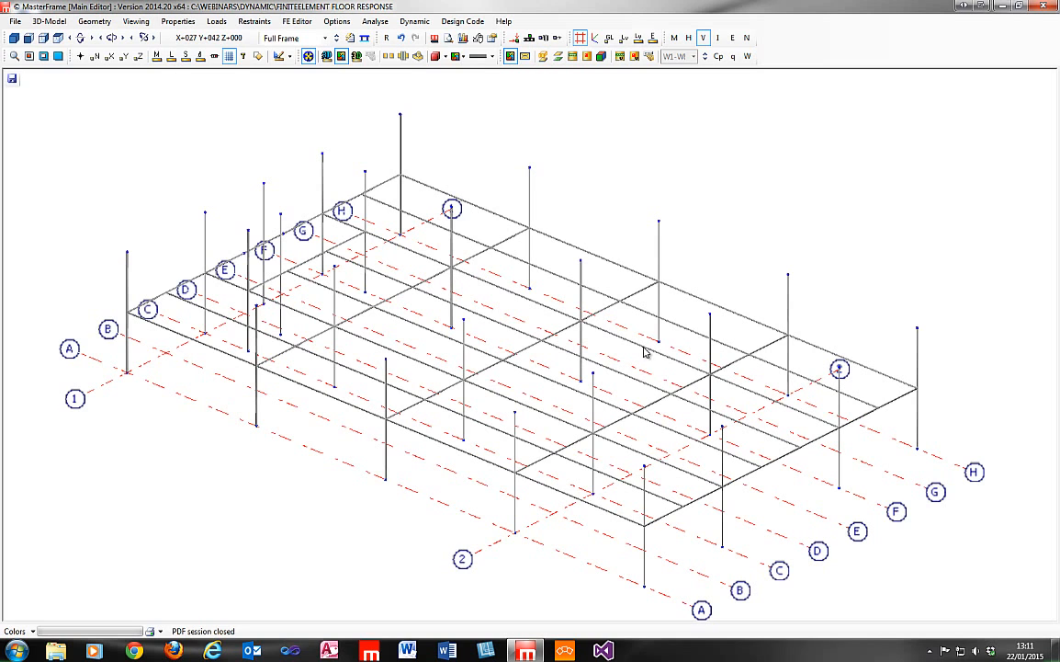
middle_drag(504, 323, 572, 331)
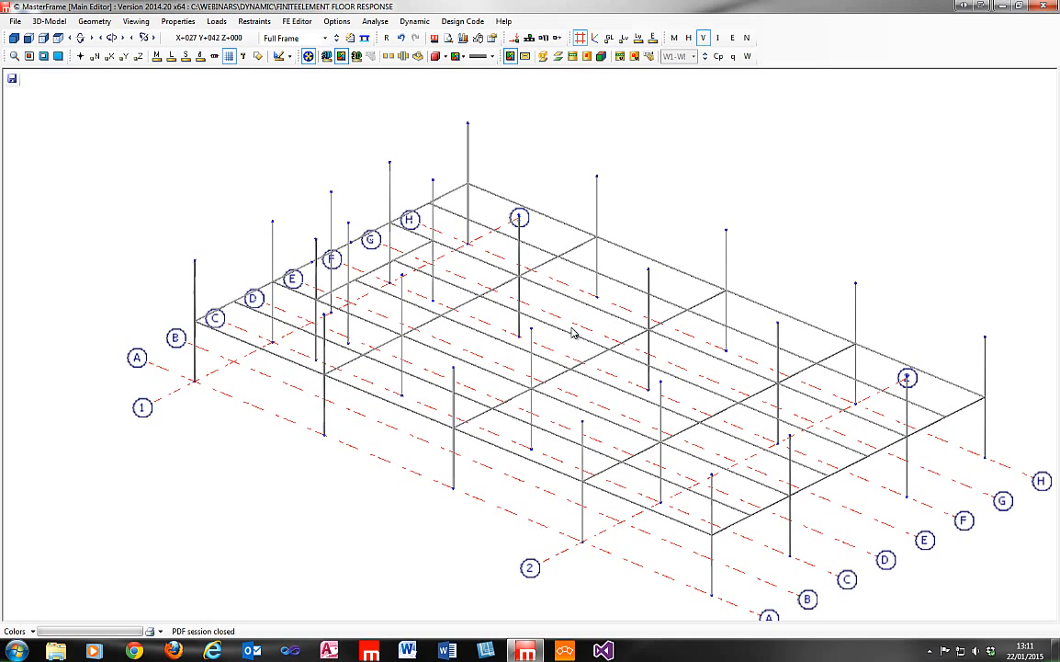
middle_drag(465, 352, 442, 356)
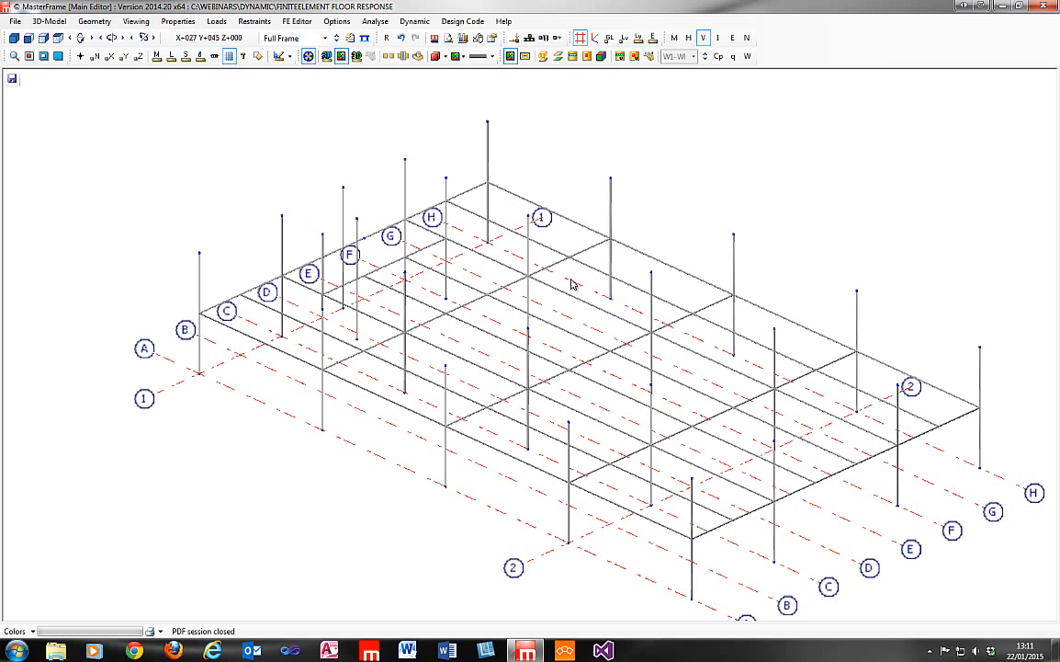
middle_drag(644, 285, 553, 295)
middle_drag(450, 361, 449, 362)
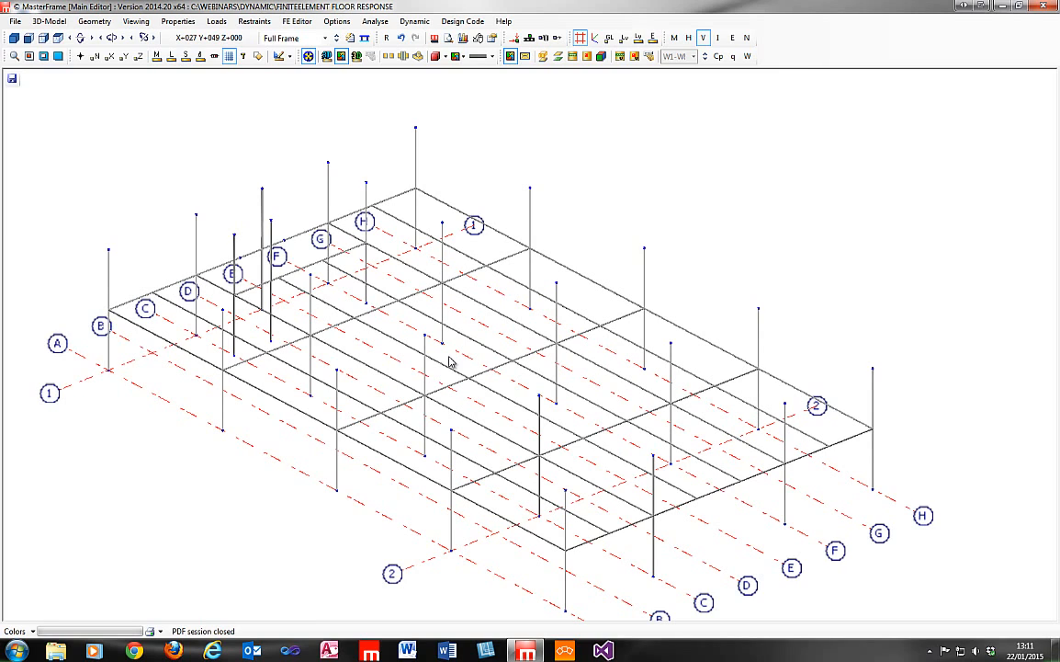
Reopen the FE Surfaces editor, examine FE Surface 001's border and applied loads, and close the editor.
click(302, 22)
click(292, 62)
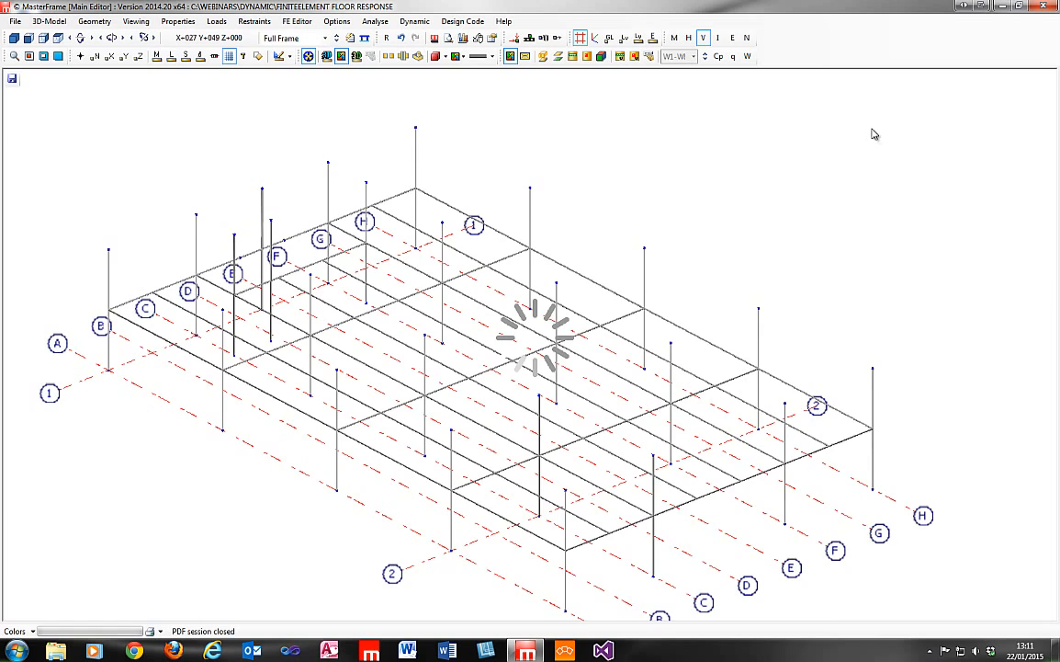
click(871, 149)
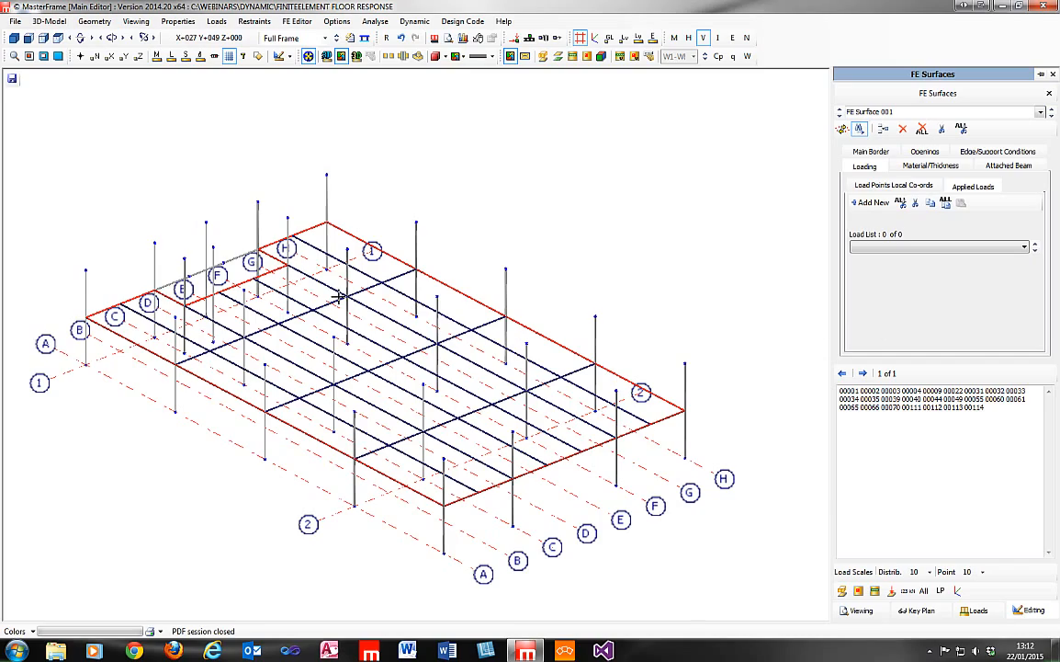
middle_drag(339, 297, 449, 313)
middle_drag(761, 407, 755, 401)
middle_drag(634, 258, 545, 269)
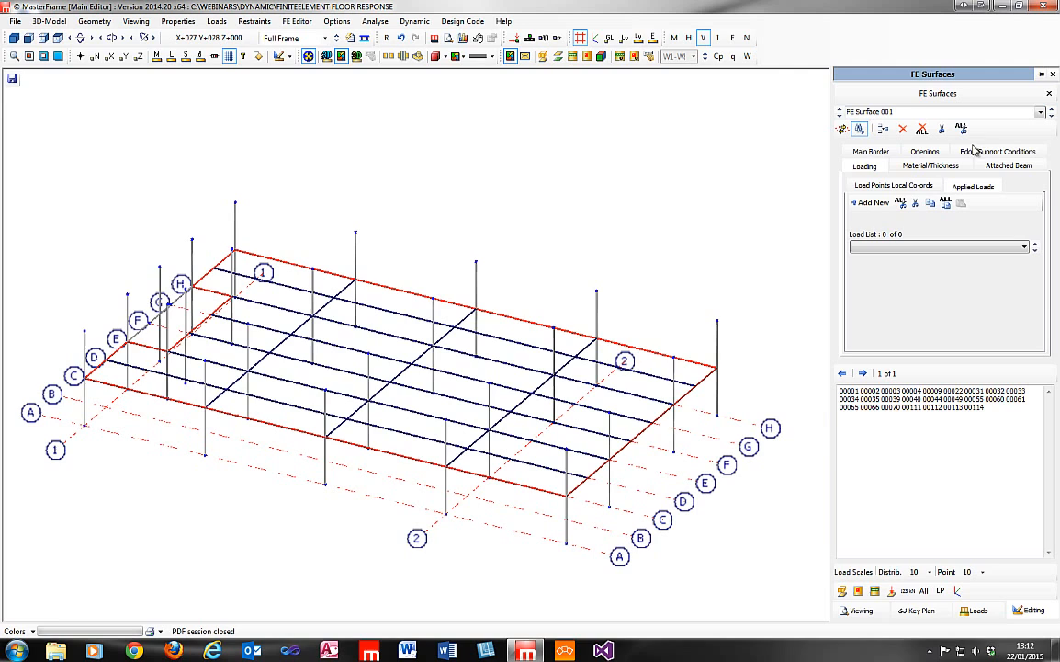
click(1054, 77)
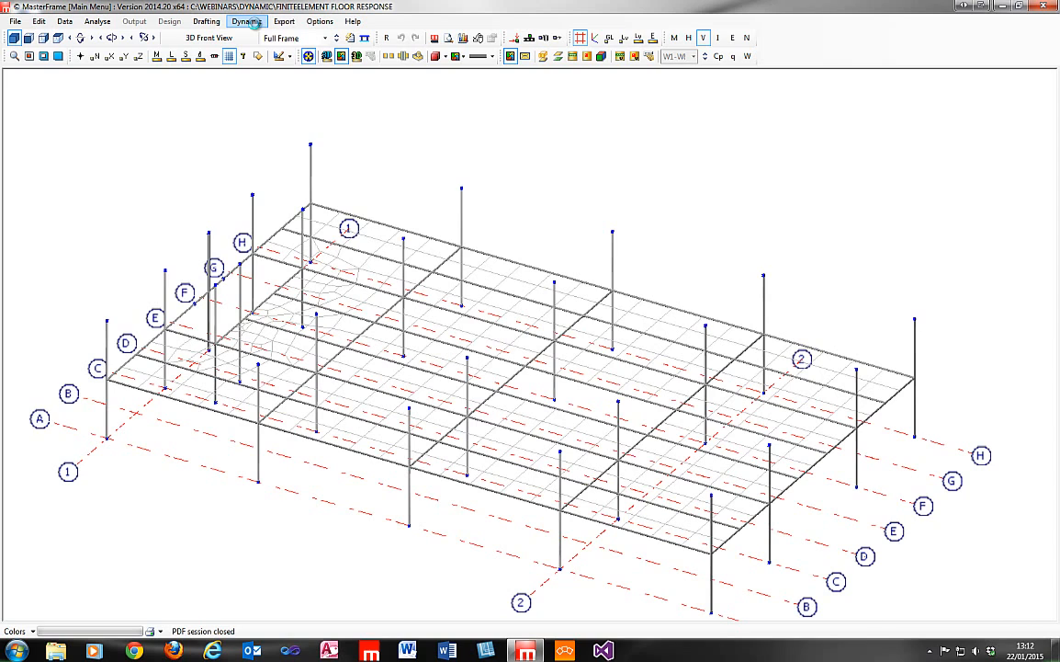
Open the dynamic analysis, review its mass load group factors and member self-weight mass settings, and cancel without saving changes.
click(247, 21)
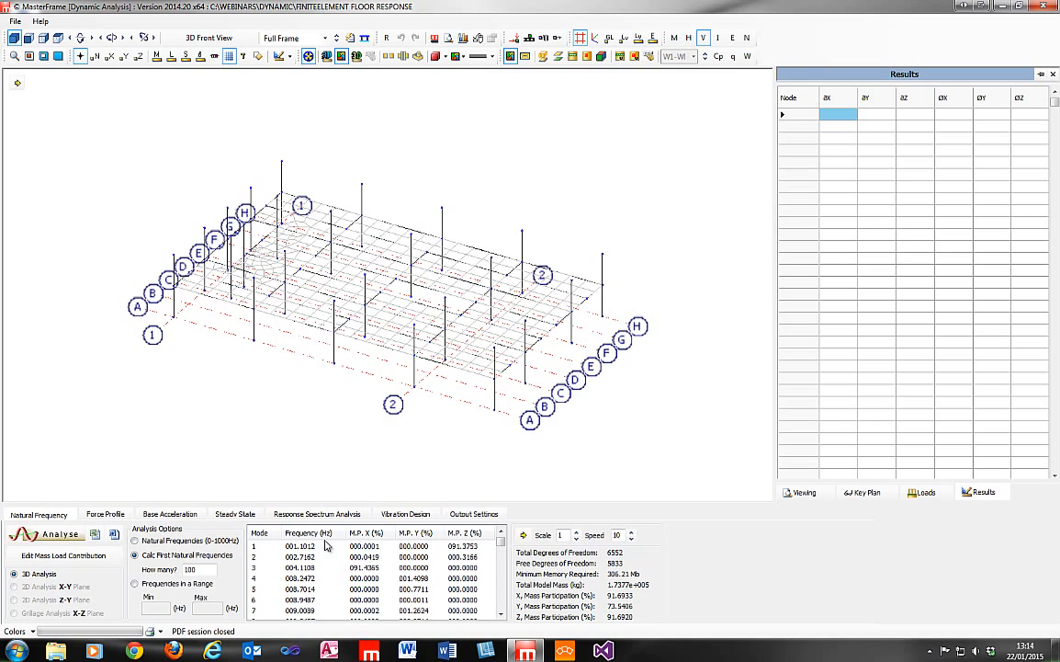
click(102, 556)
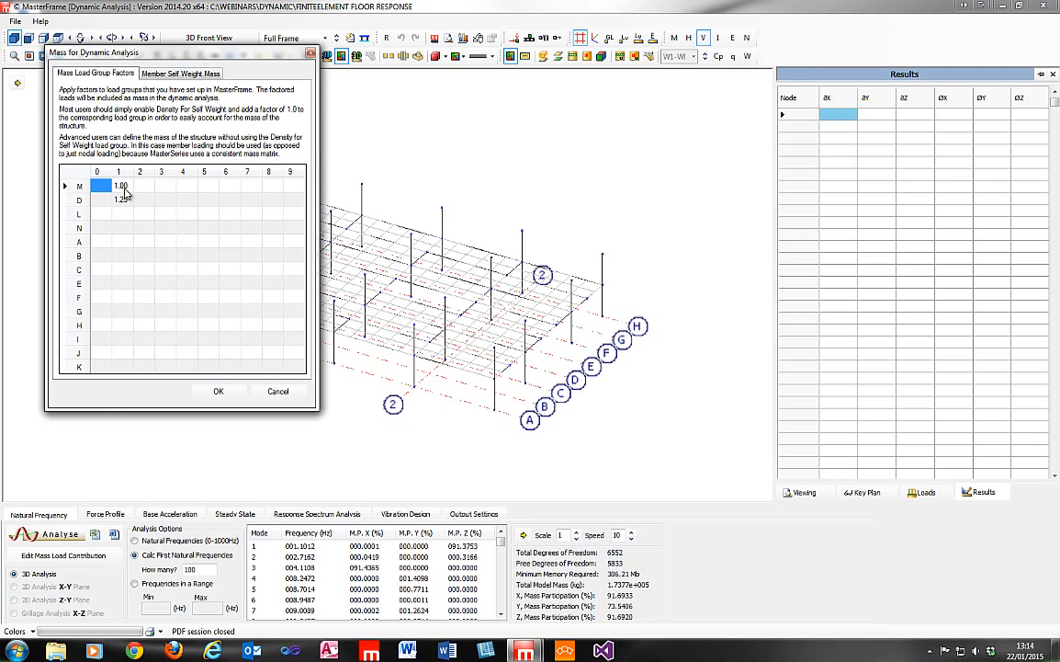
drag(173, 58, 272, 143)
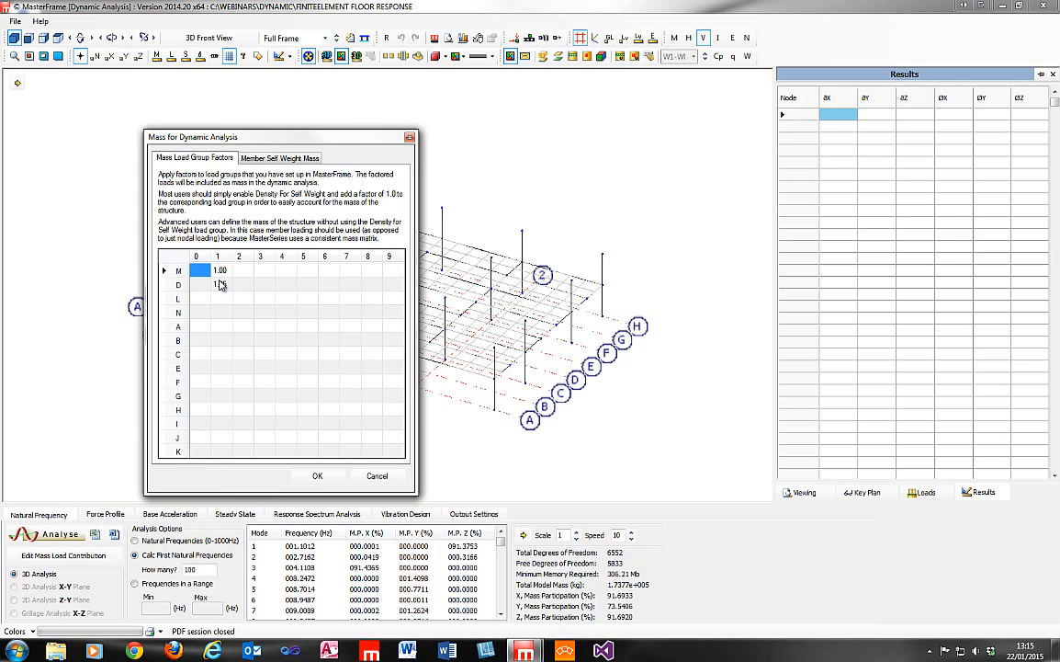
click(276, 160)
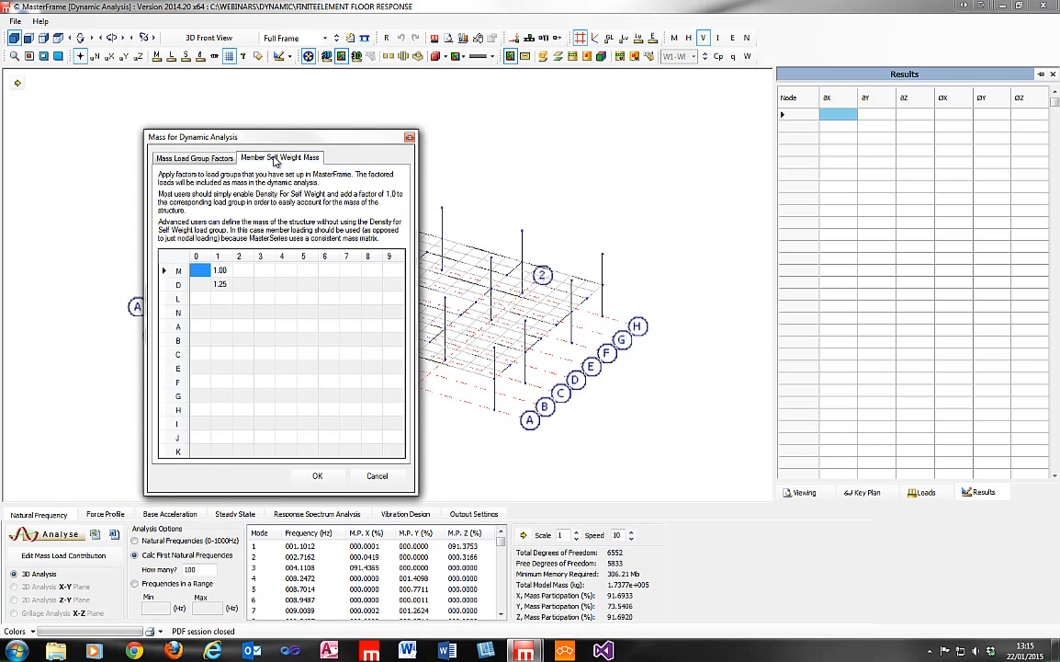
click(203, 153)
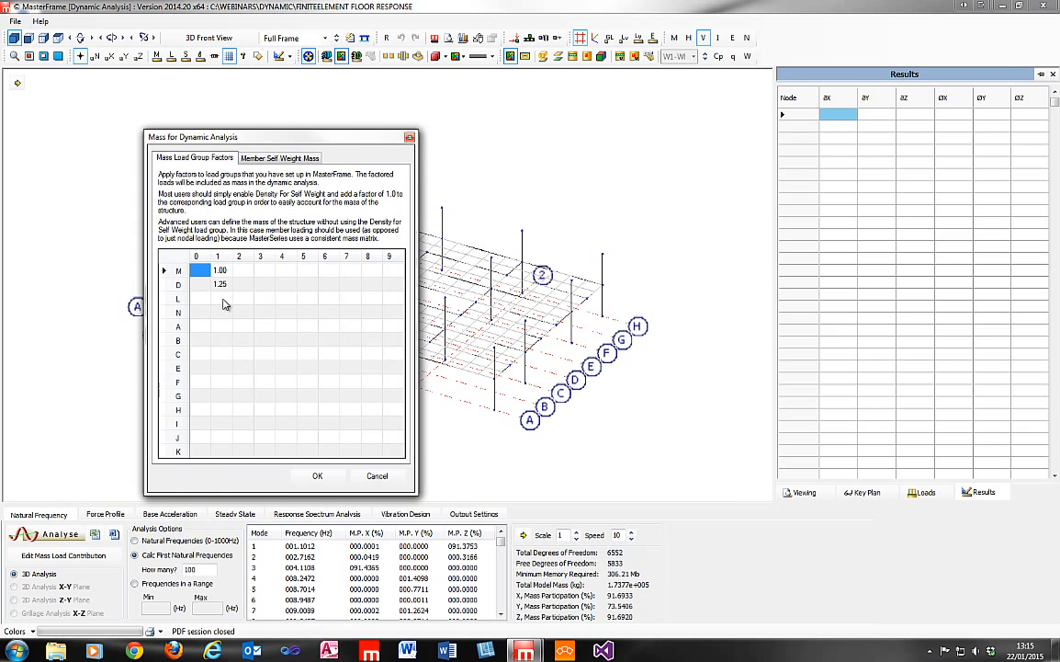
click(265, 160)
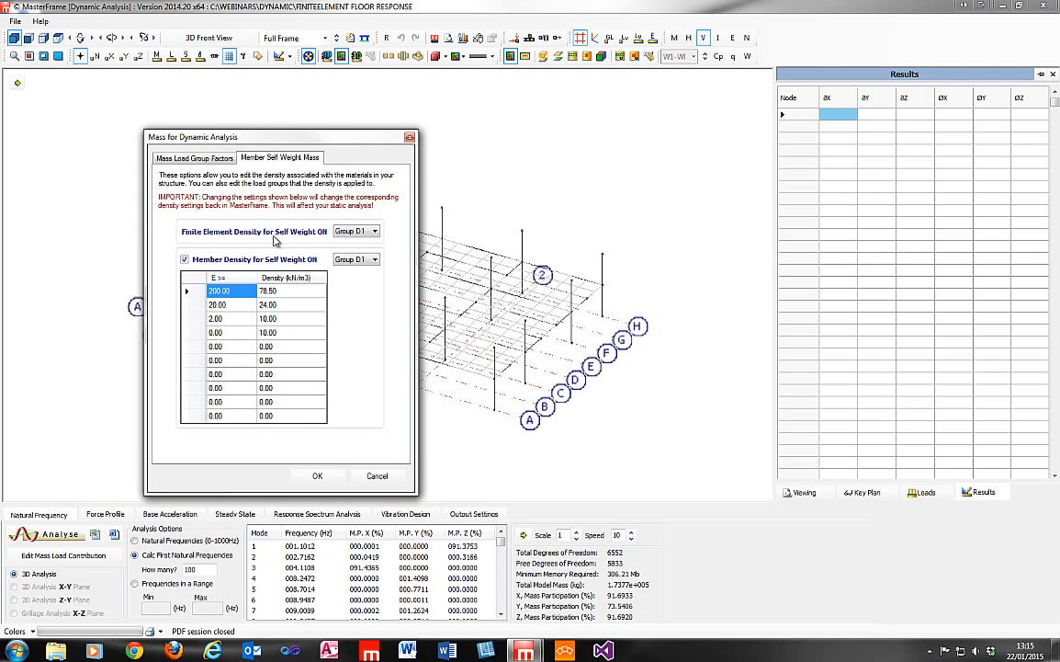
click(185, 260)
click(180, 155)
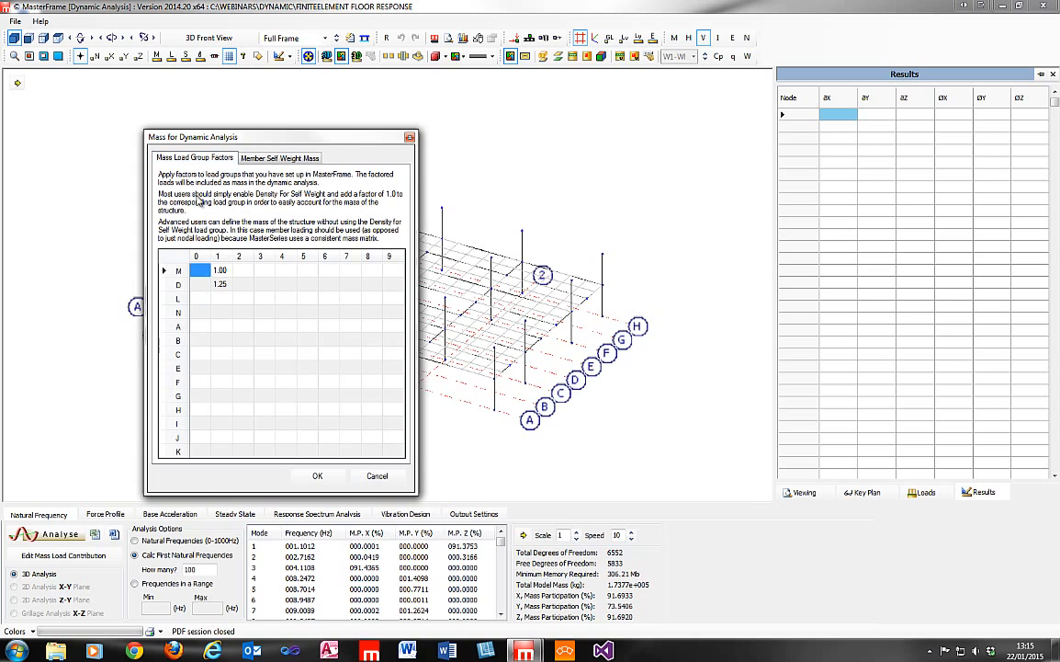
click(372, 475)
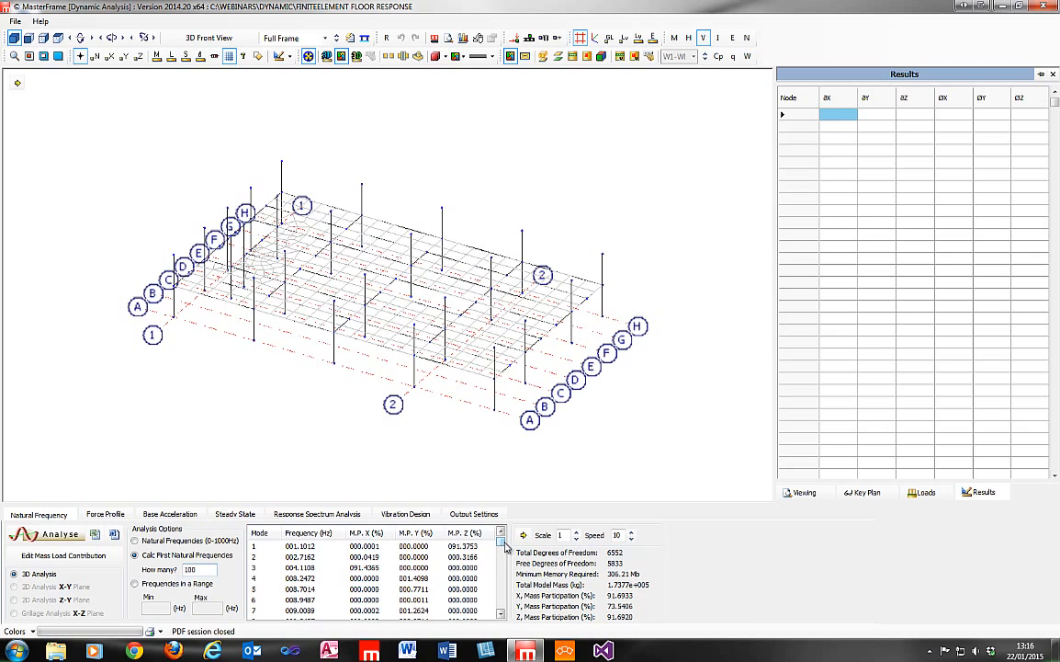
Examine the natural frequency results and the requested number of modes, through to the end of the mode list.
mouse_move(504, 546)
mouse_down()
mouse_move(504, 566)
mouse_move(508, 549)
mouse_up()
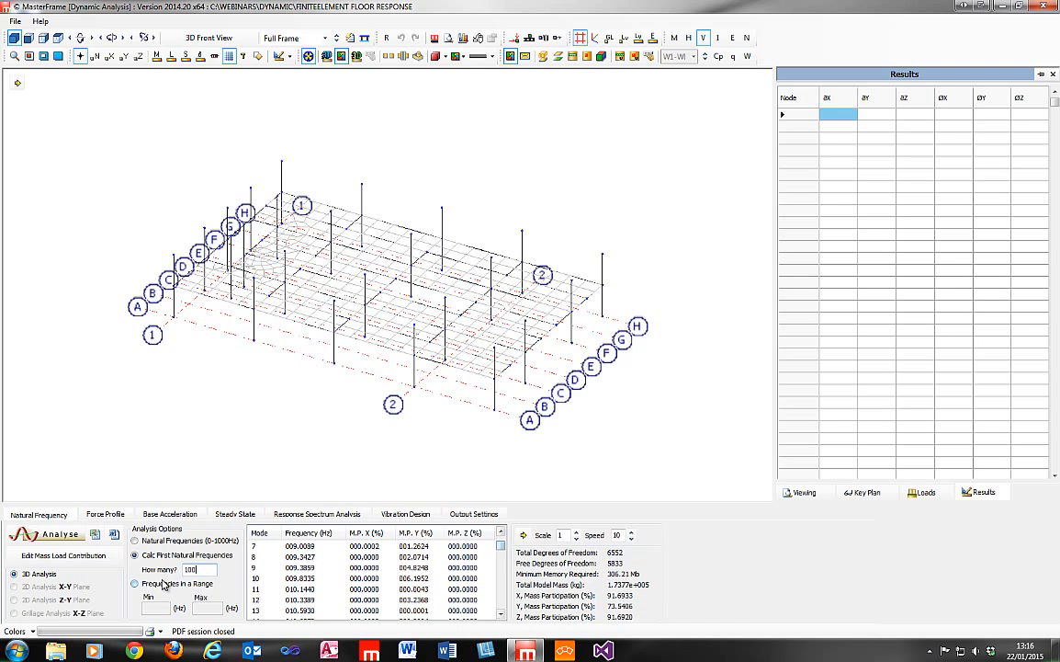
double_click(189, 570)
drag(501, 549, 497, 611)
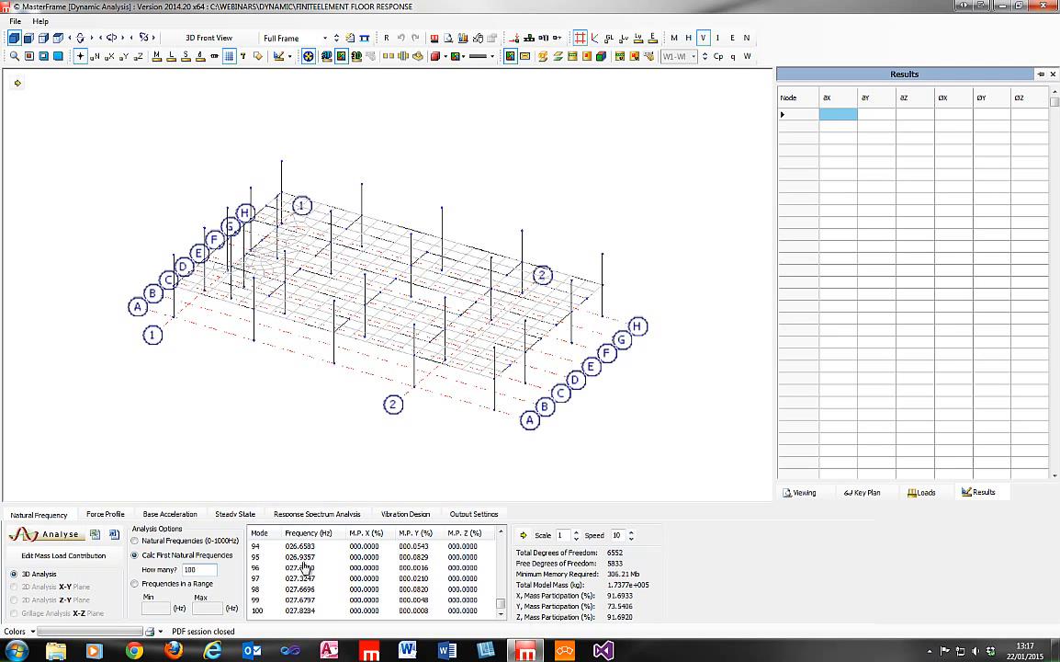
Display the mode 100 shape and set its animation speed to 14 and its scale to 4.
click(304, 612)
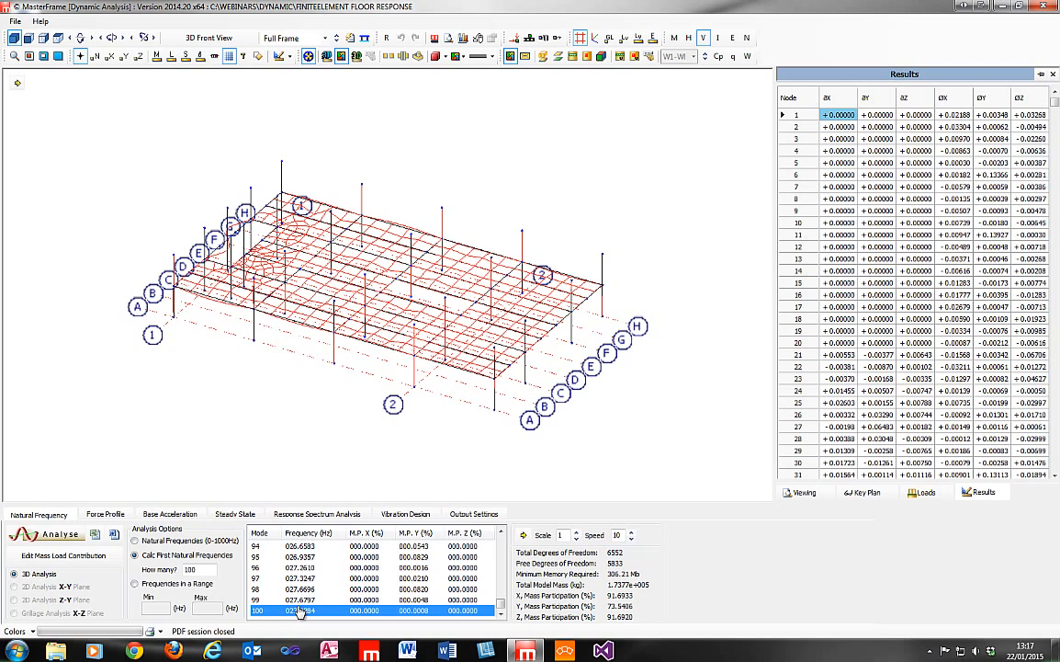
click(302, 601)
click(304, 611)
click(632, 533)
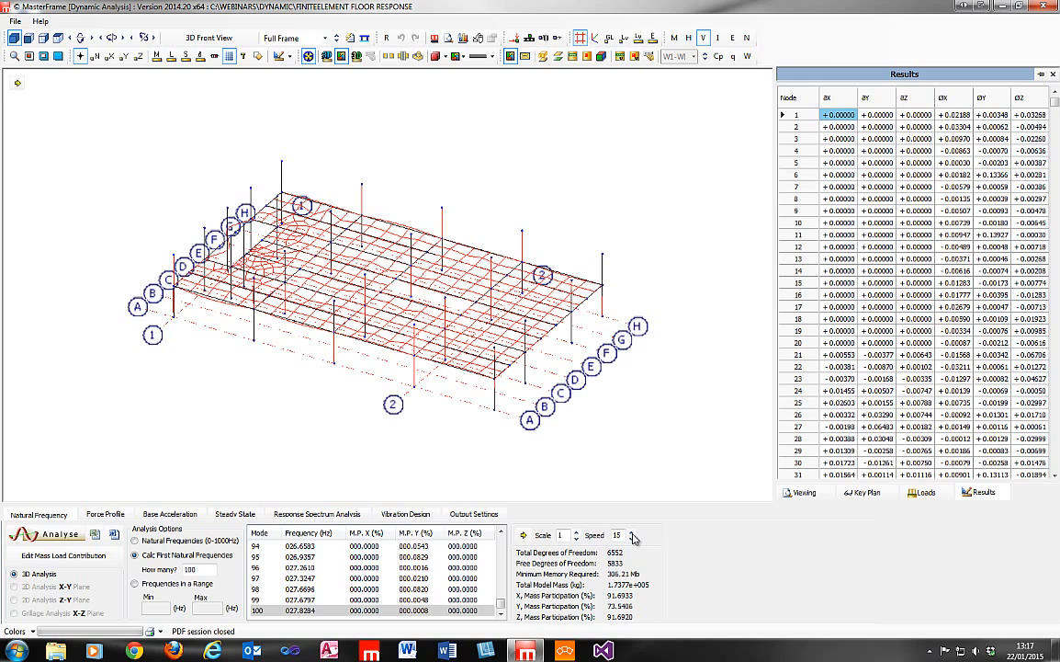
click(632, 538)
click(578, 532)
click(578, 532)
click(578, 532)
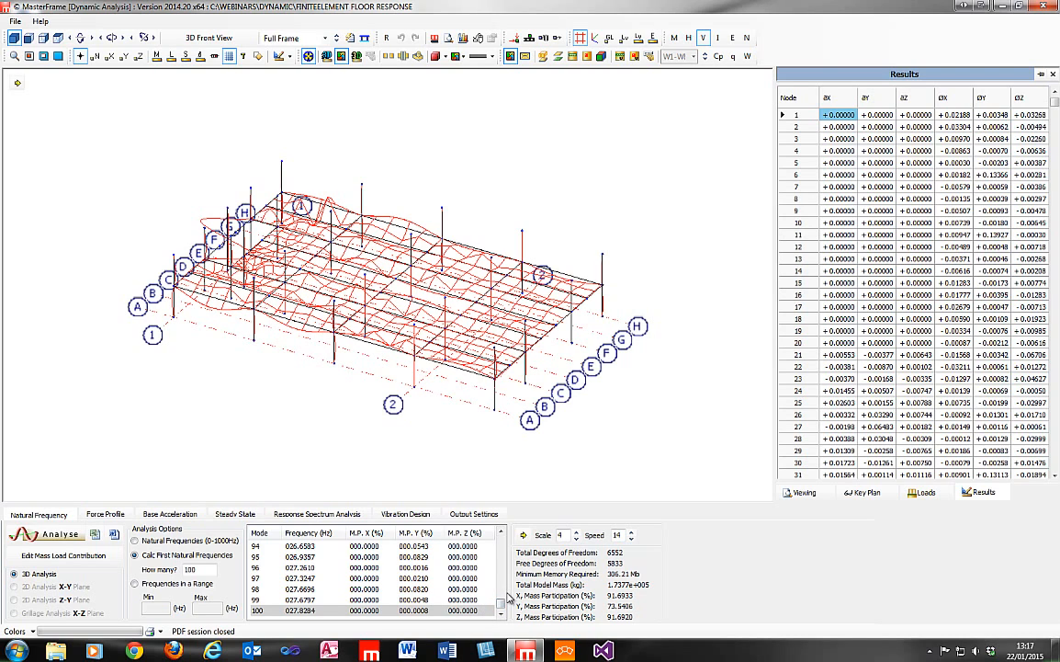
Sort the modes by descending M.P. Y mass participation and display the shape of mode 15.
drag(501, 605, 503, 534)
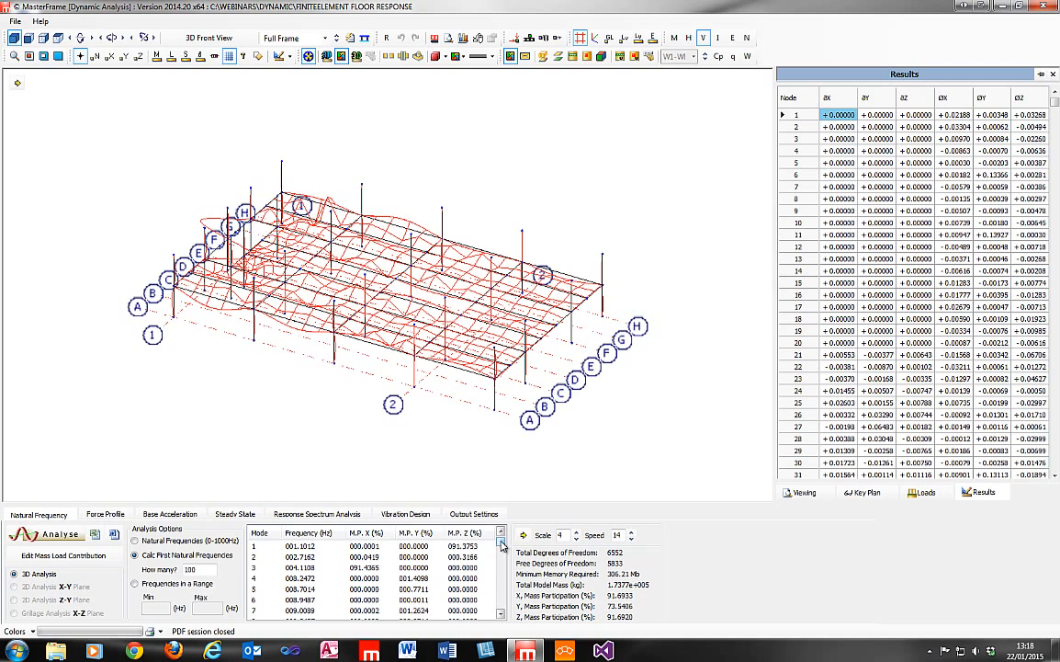
drag(501, 542, 501, 607)
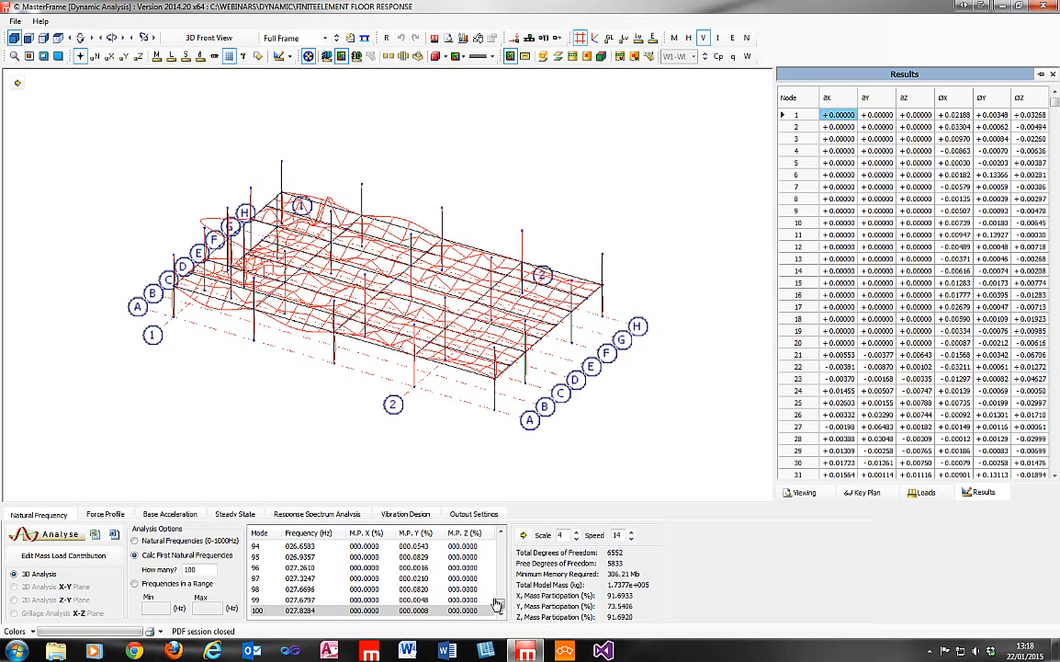
drag(502, 607, 502, 543)
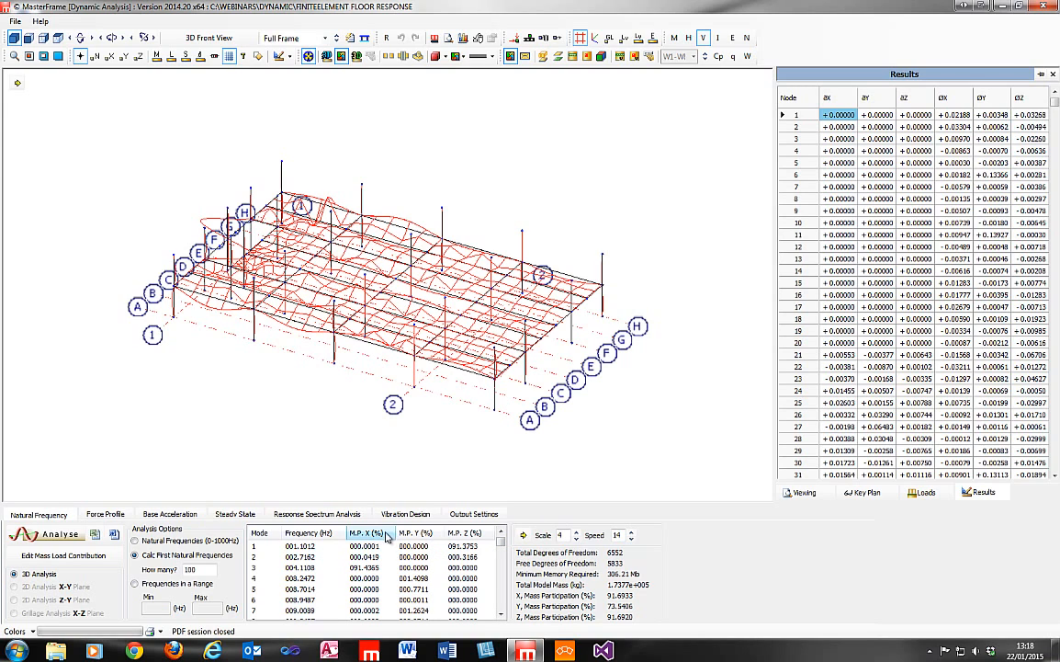
click(426, 534)
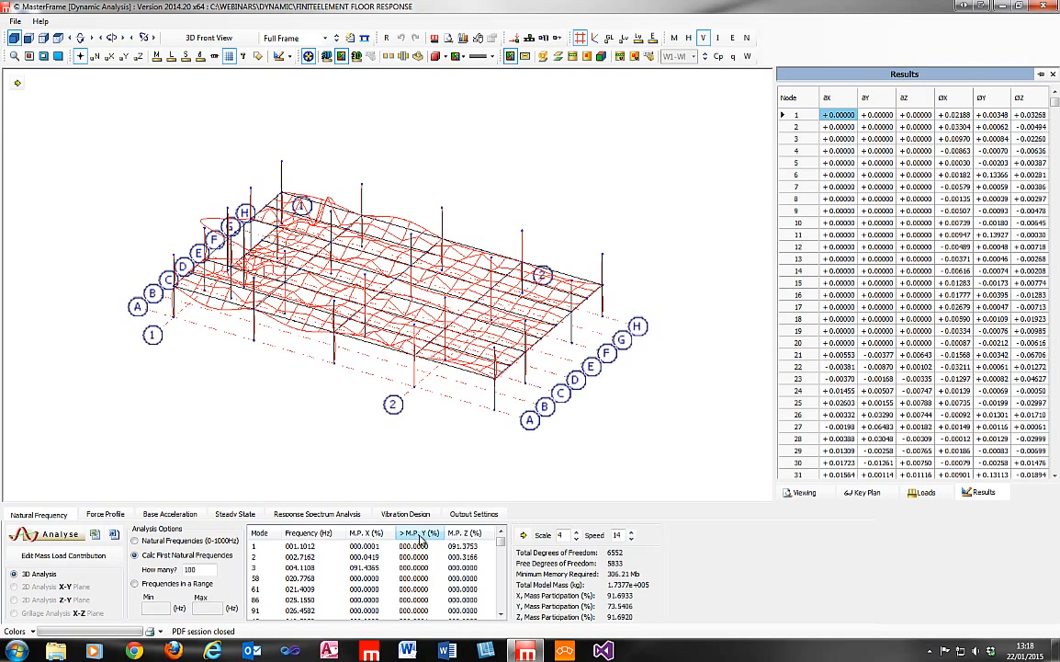
click(420, 536)
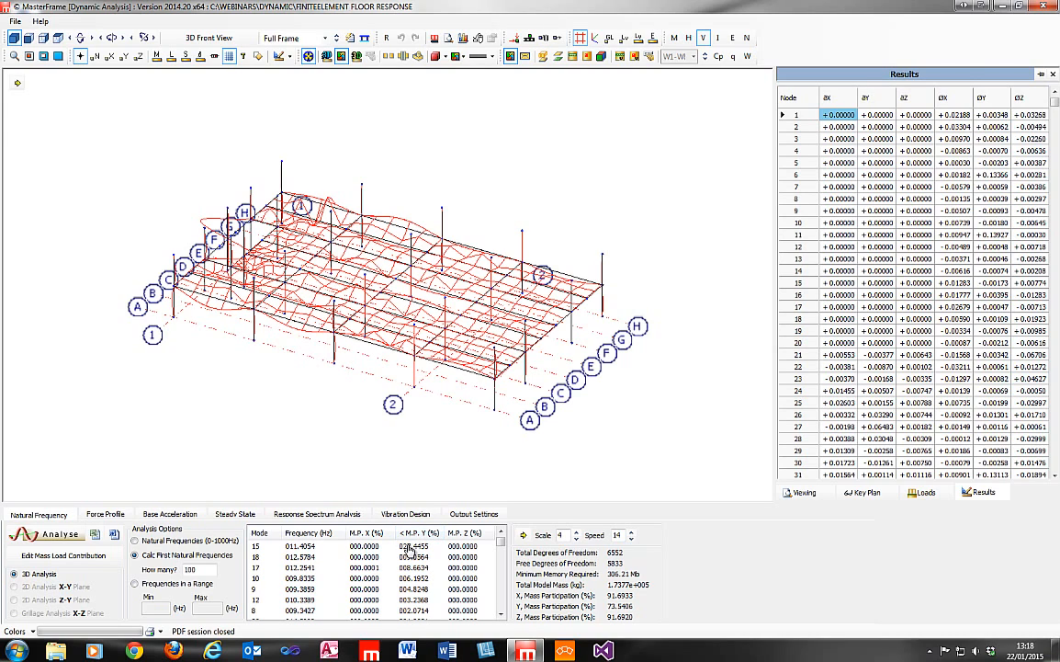
click(408, 548)
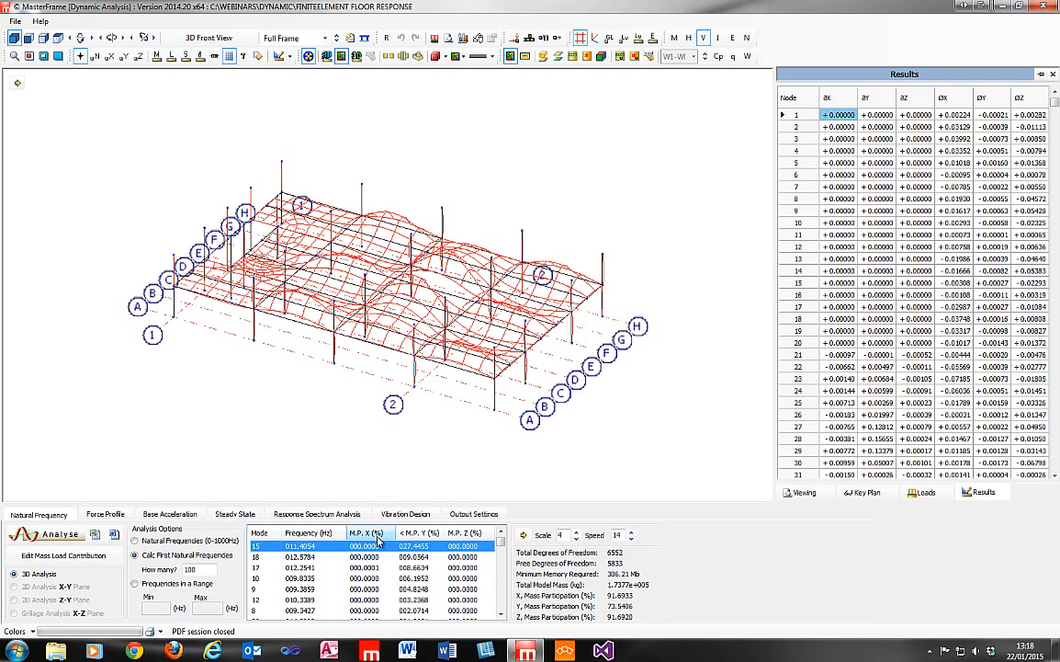
Sort the modes by ascending frequency and inspect the mode 1 shape from a different angle.
click(301, 540)
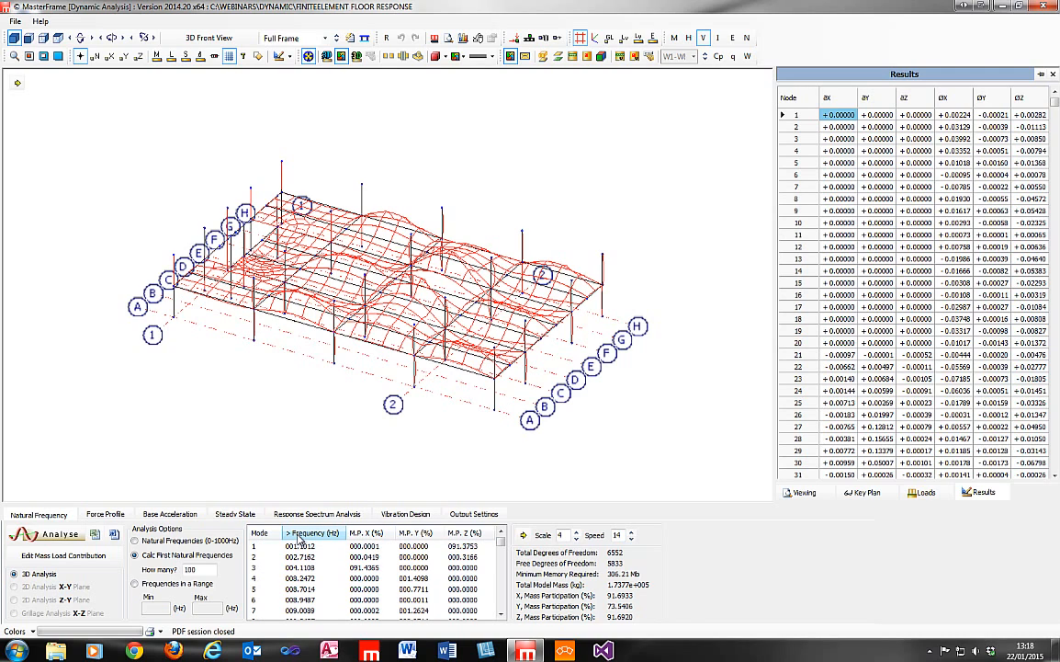
click(308, 546)
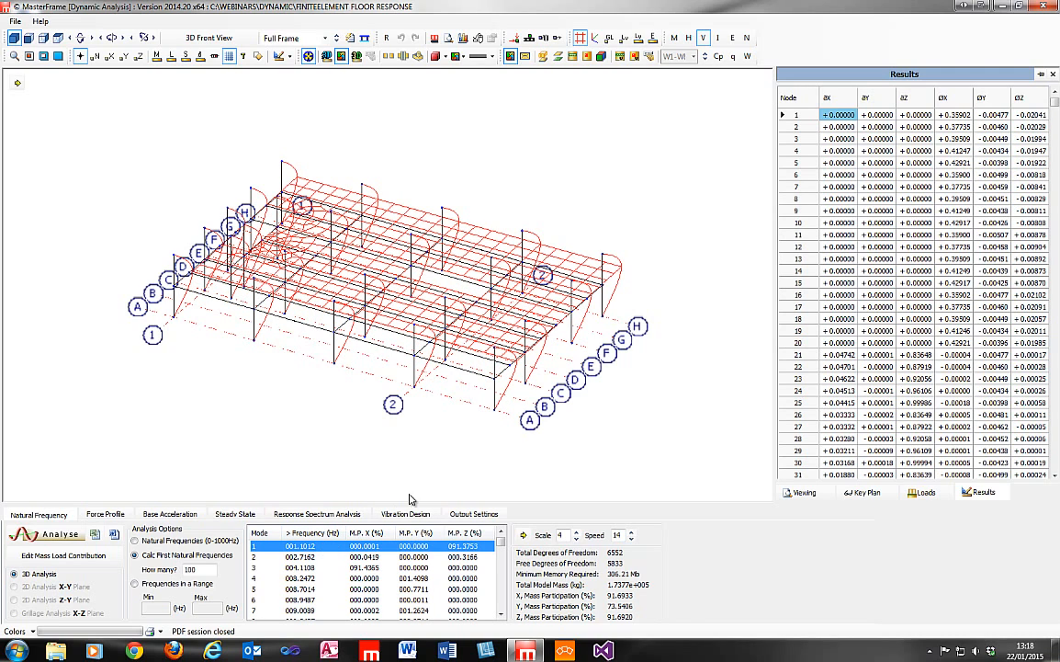
drag(335, 297, 172, 367)
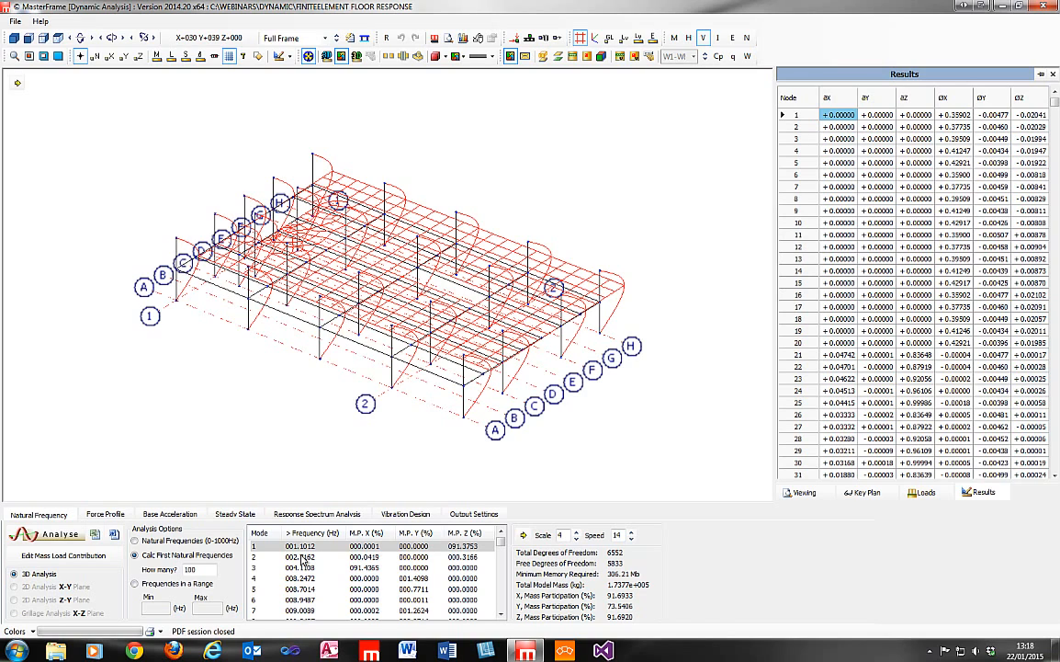
Play and stop the mode 1 shape animation, and sort the modes by descending M.P. Y mass participation.
click(524, 535)
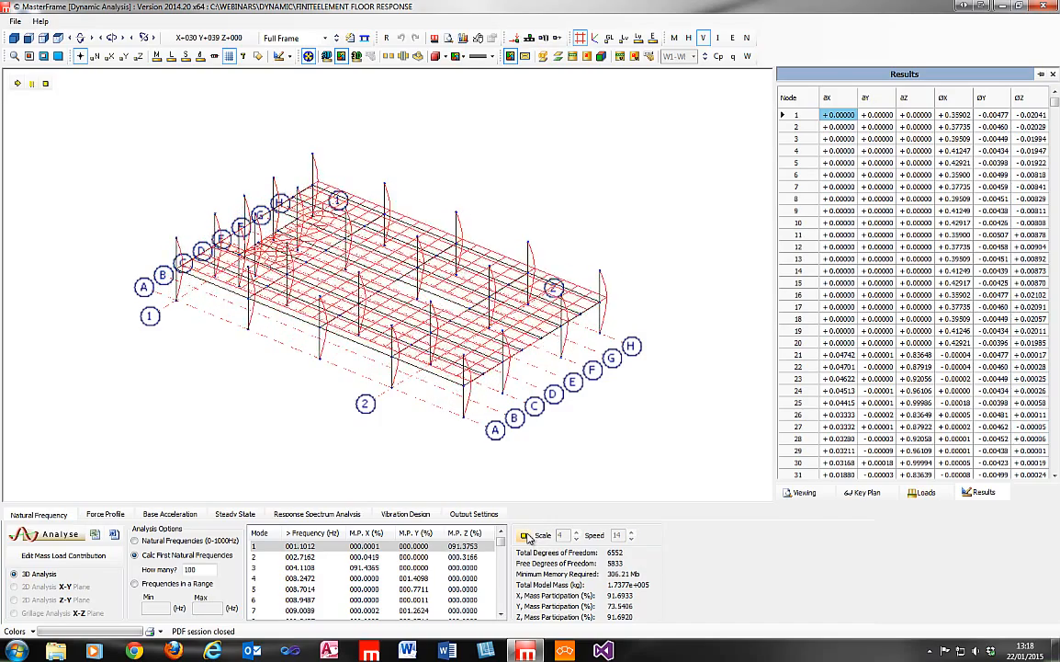
click(526, 536)
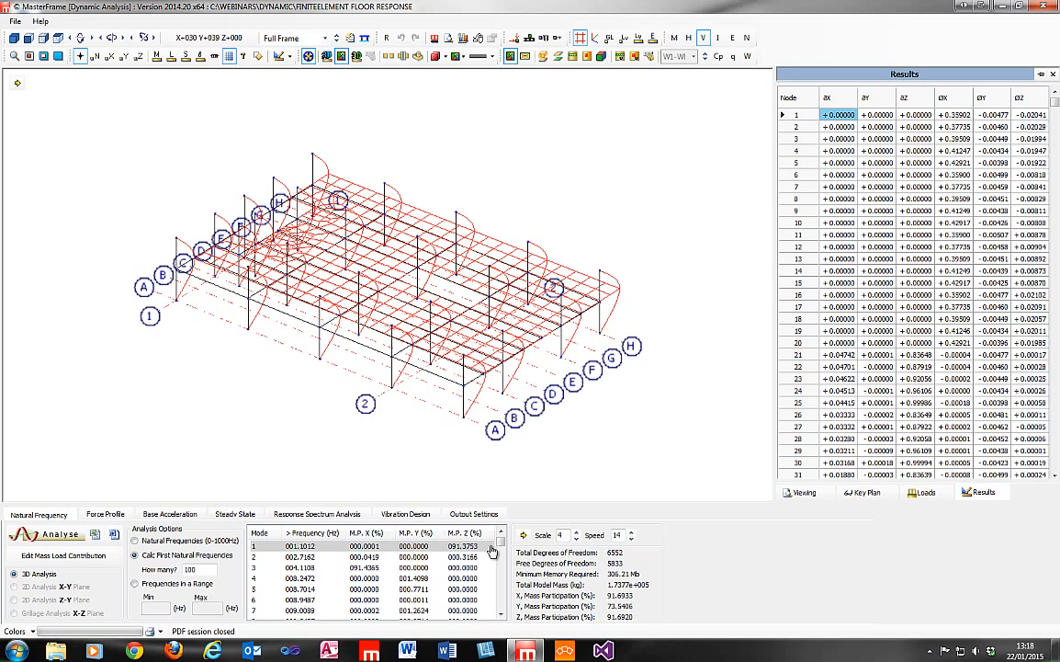
click(419, 534)
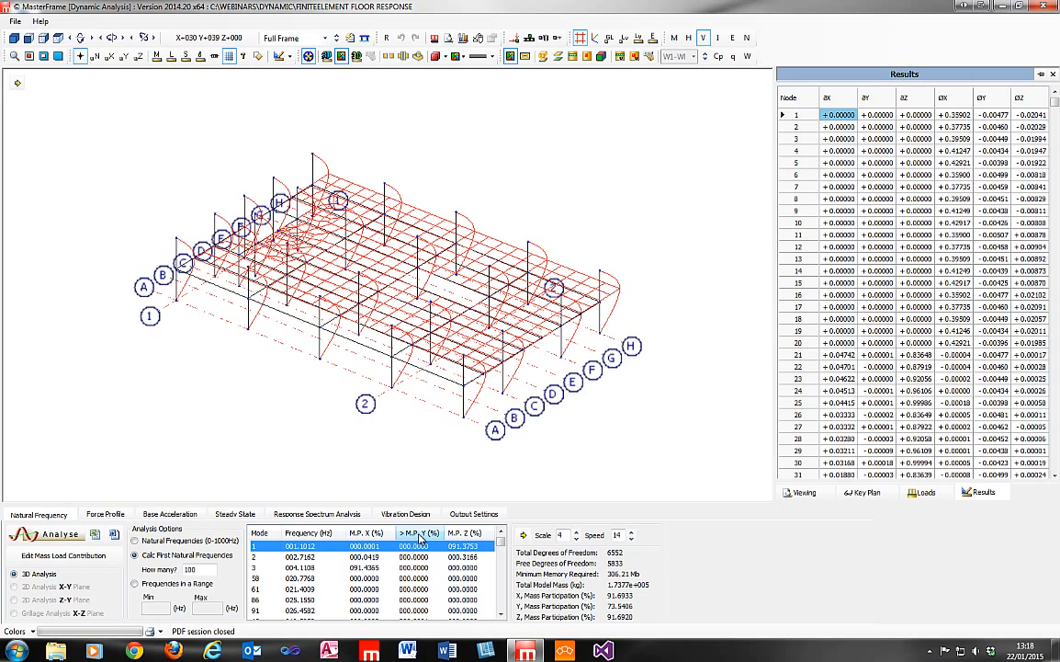
click(419, 534)
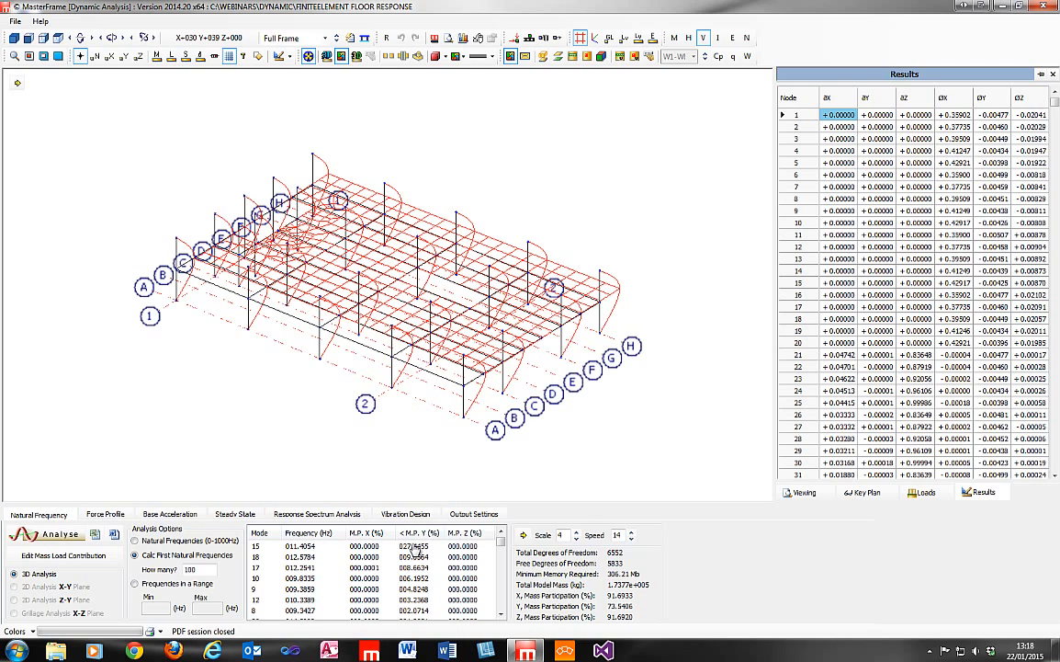
Display the shapes of modes 18, 17, 10 and 9 in turn, finishing with mode 15.
click(412, 557)
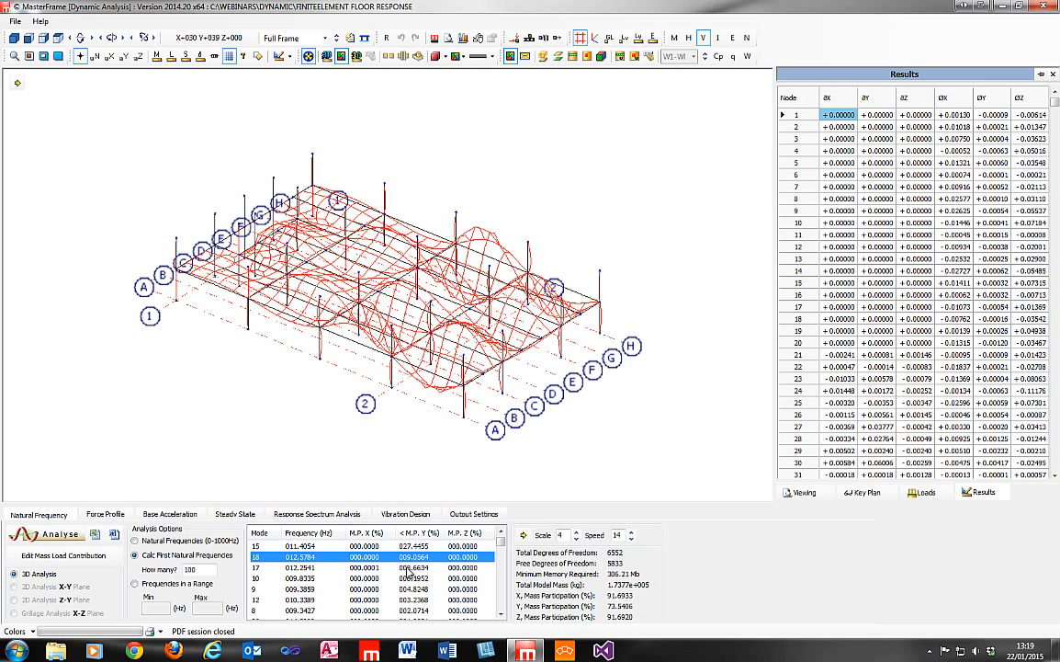
click(407, 568)
click(409, 578)
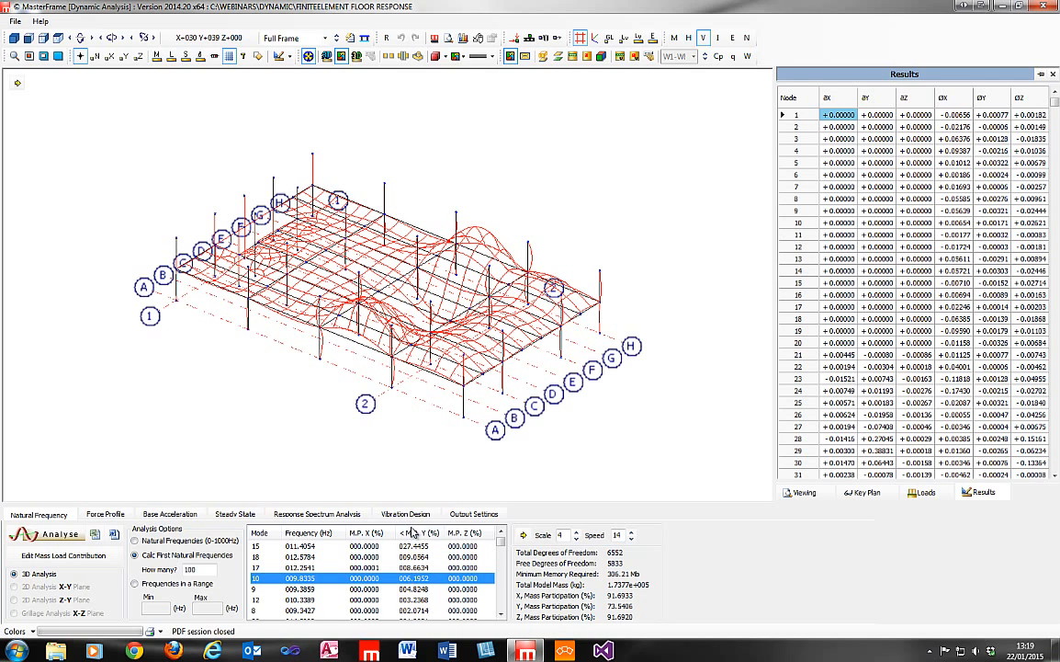
click(413, 589)
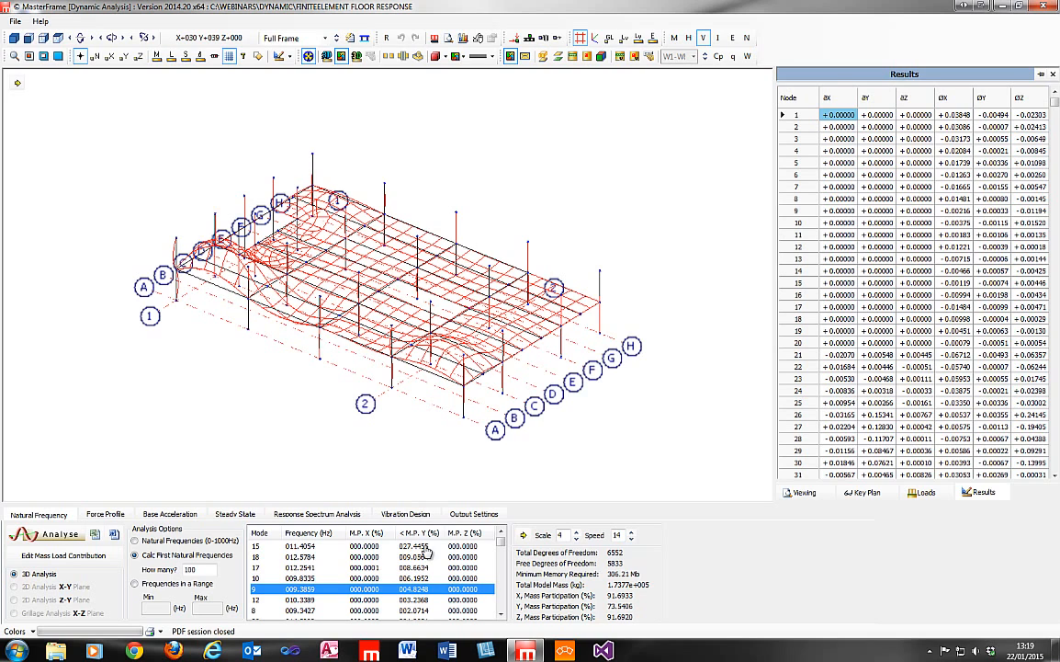
click(413, 546)
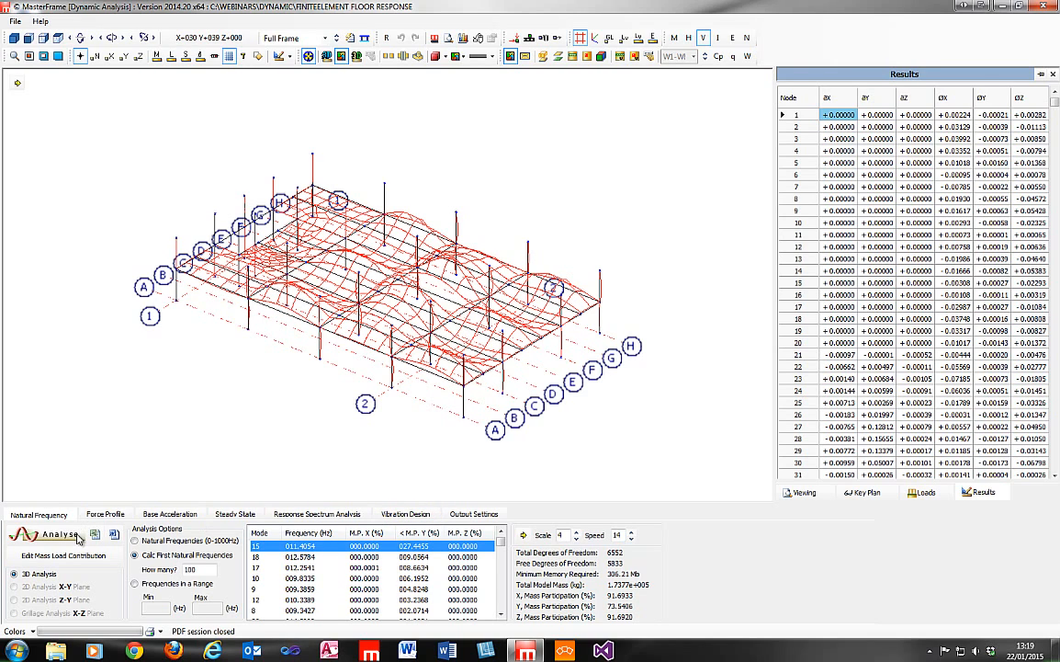
In the vibration design, delete the existing Vibration 1 load case and create a new one.
click(410, 515)
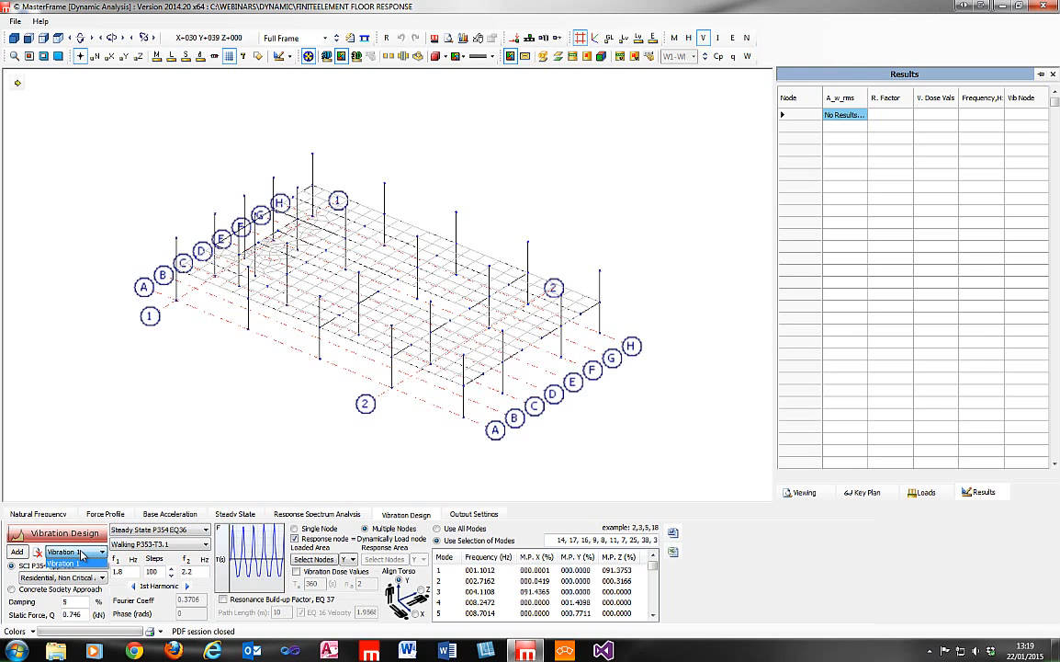
click(38, 553)
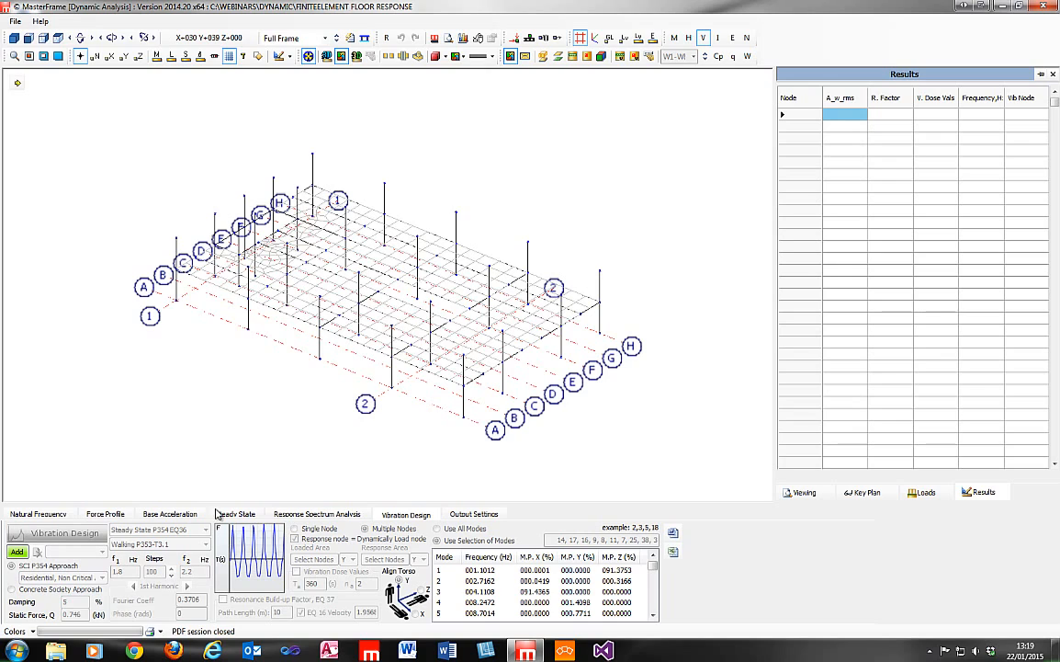
click(18, 551)
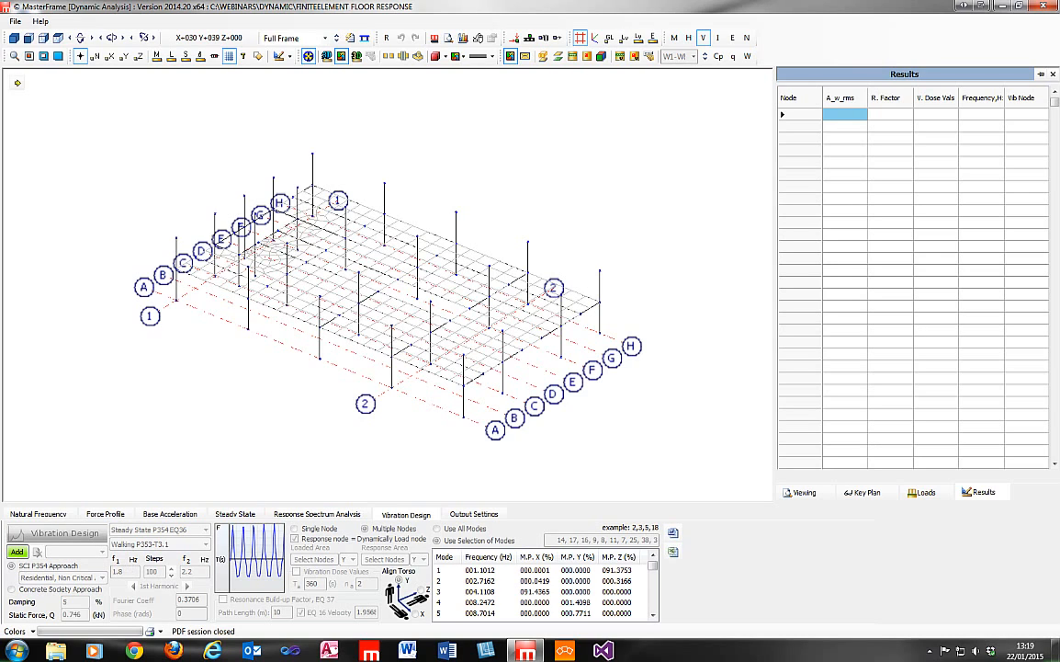
click(17, 551)
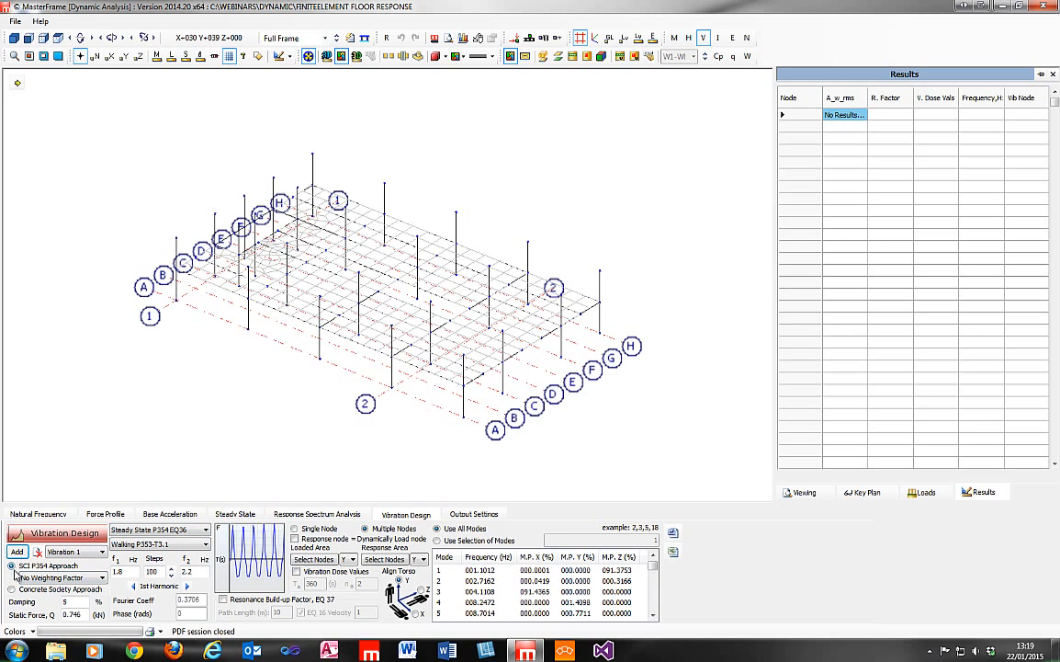
Set the SCI P354 weighting factor to Residential, Non Critical Areas and the damping to 3%.
click(55, 577)
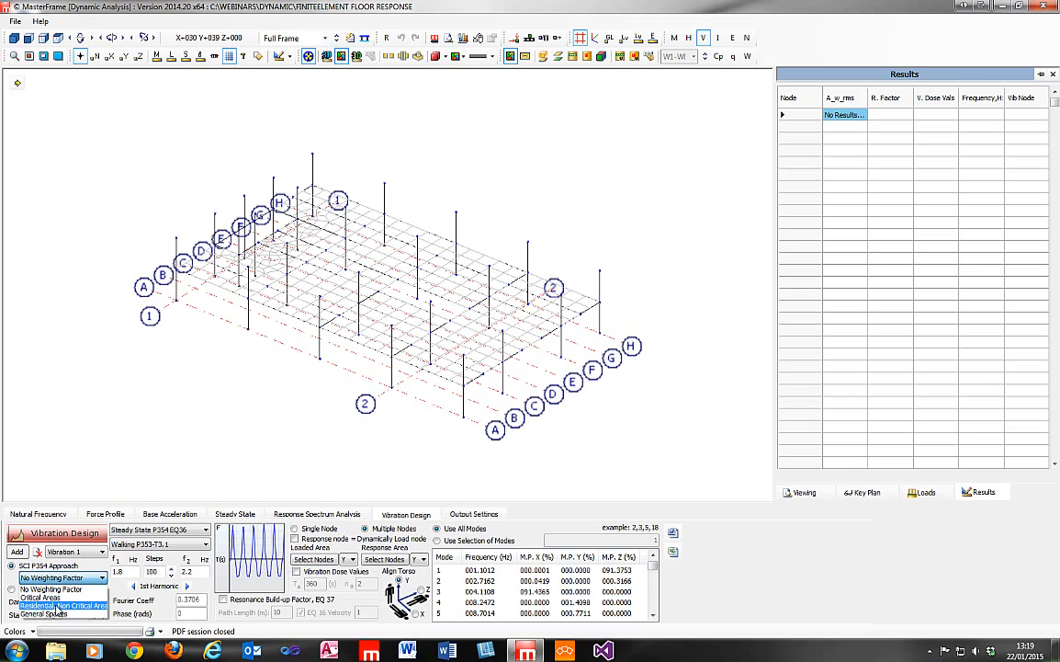
click(57, 606)
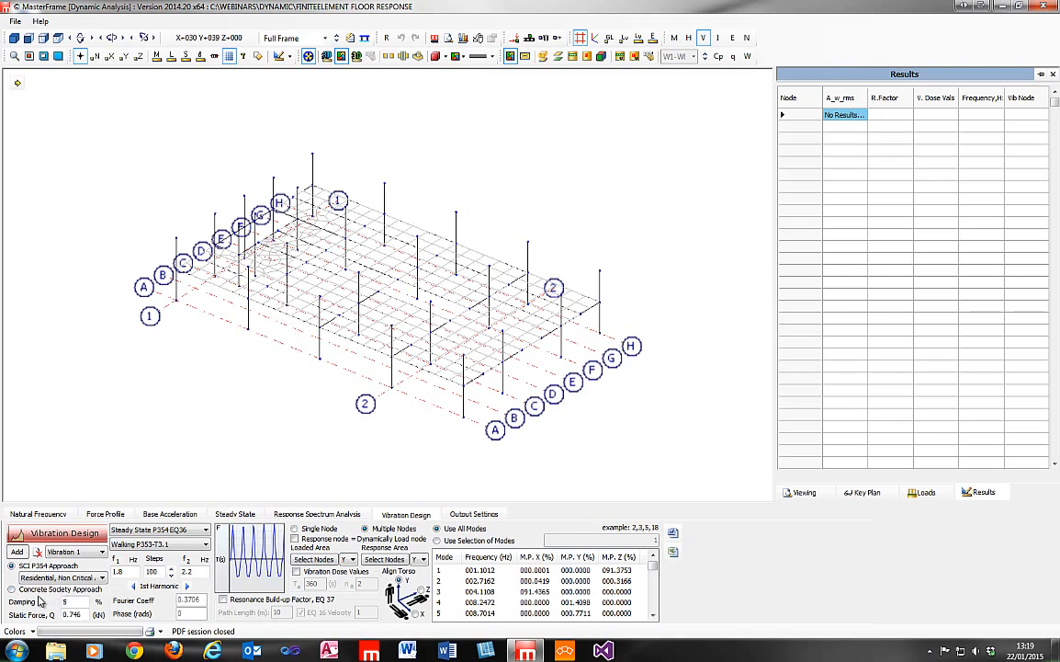
drag(83, 599, 53, 602)
Use the Steady State P354 EQ36 response method with the Walking P353-T3.1 activity for the load case.
click(185, 533)
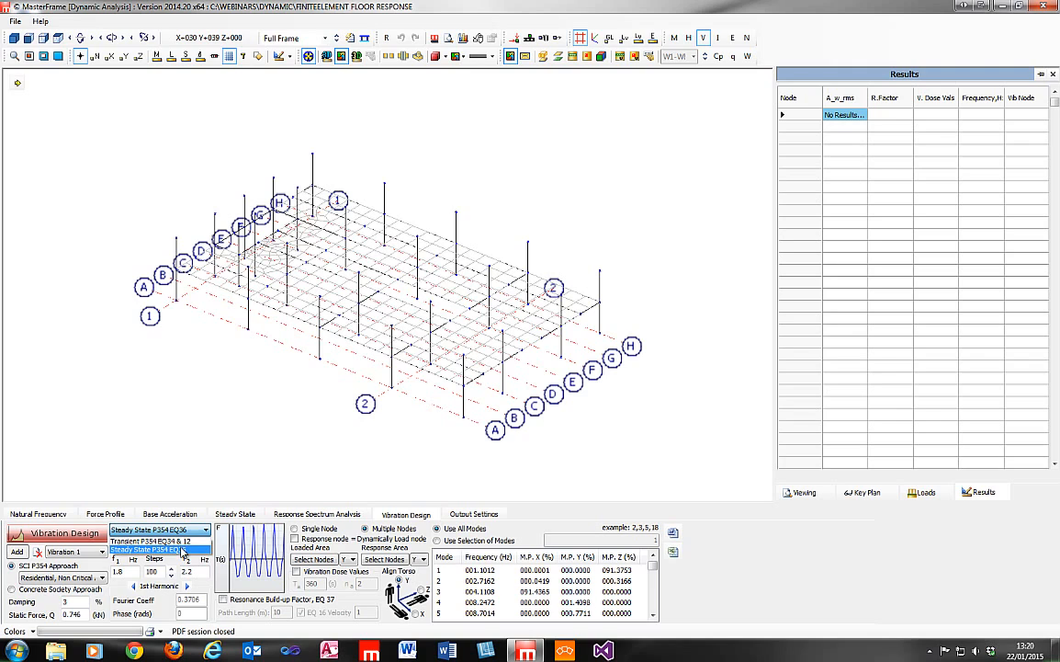
click(188, 531)
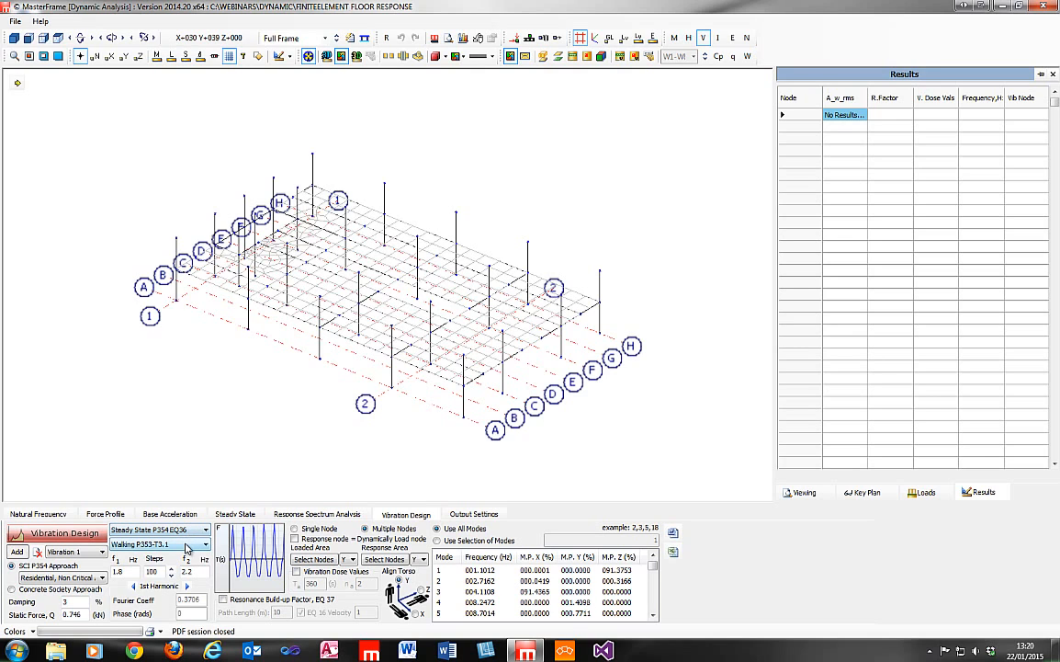
click(187, 544)
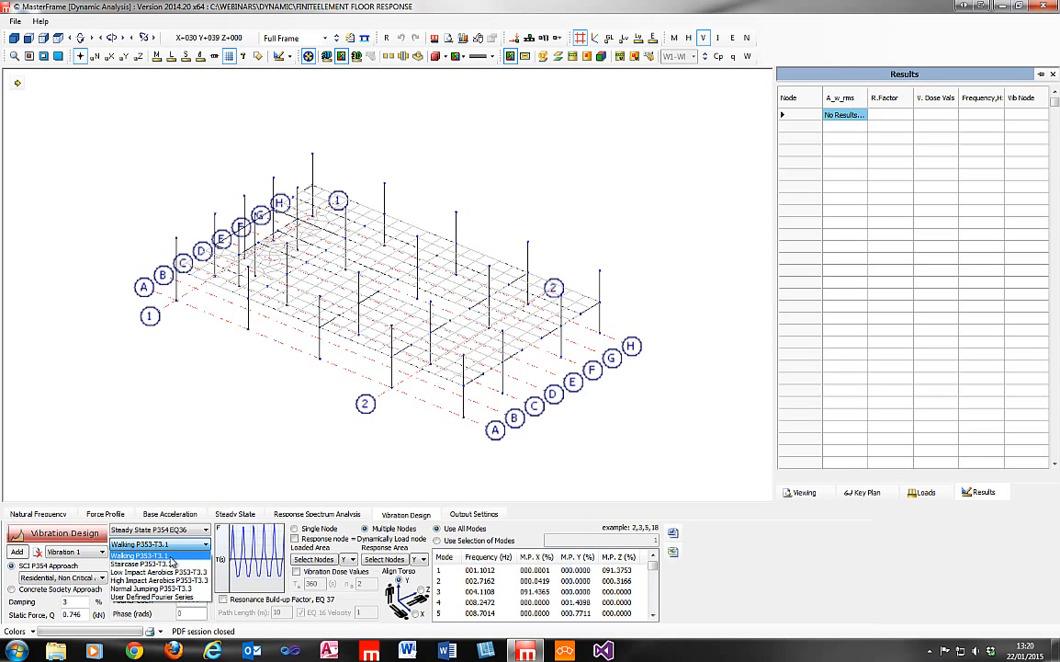
click(169, 556)
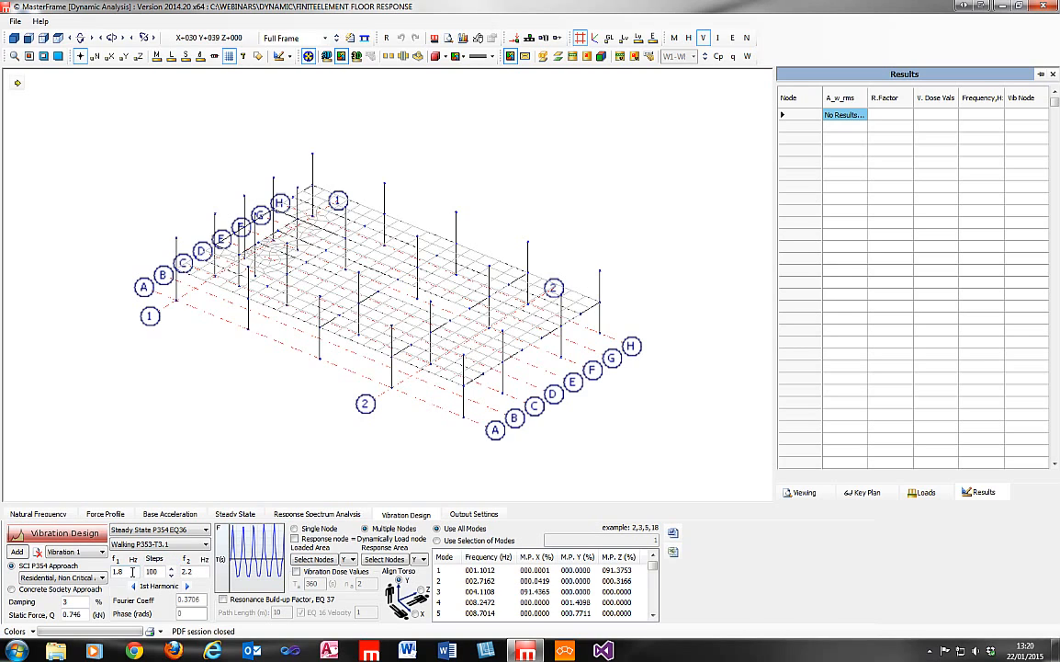
Set the number of steps between the f1 and f2 walking frequencies to 20.
key(Tab)
key(Tab)
click(125, 568)
double_click(135, 569)
double_click(135, 570)
double_click(134, 571)
double_click(162, 572)
click(163, 572)
key(BackSpace)
double_click(153, 571)
text(20)
Examine the Fourier coefficients and phases of the successive harmonics, and return to the 1st harmonic.
click(188, 585)
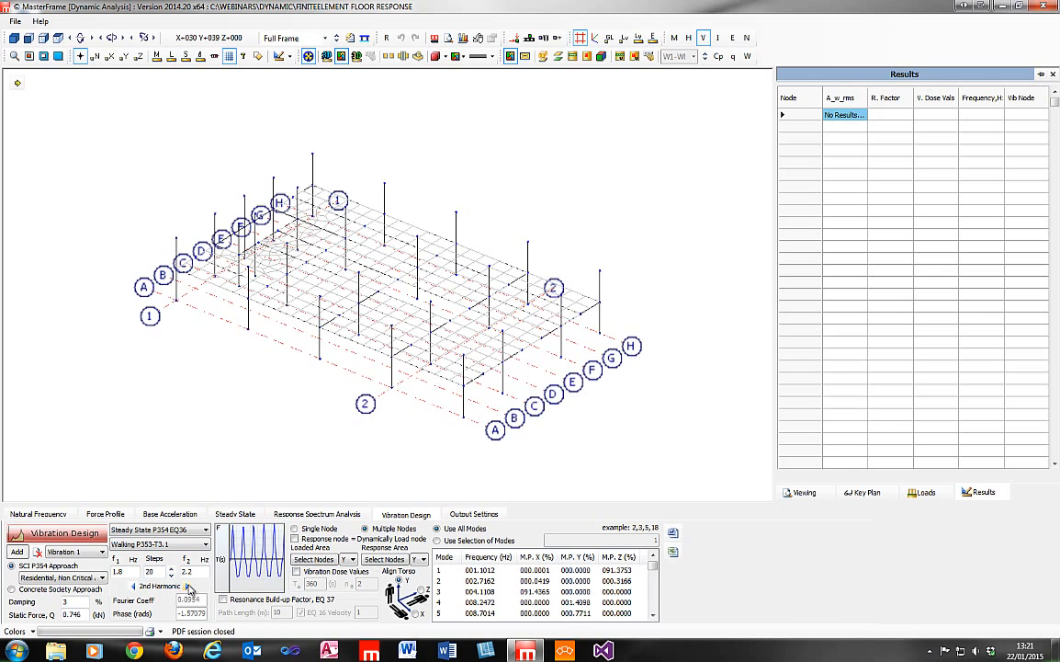
click(188, 585)
click(188, 585)
click(134, 585)
click(134, 585)
click(134, 586)
Make the response node equal to the dynamically loaded node, with the Multiple Nodes option selected.
scroll(478, 300, up, 3)
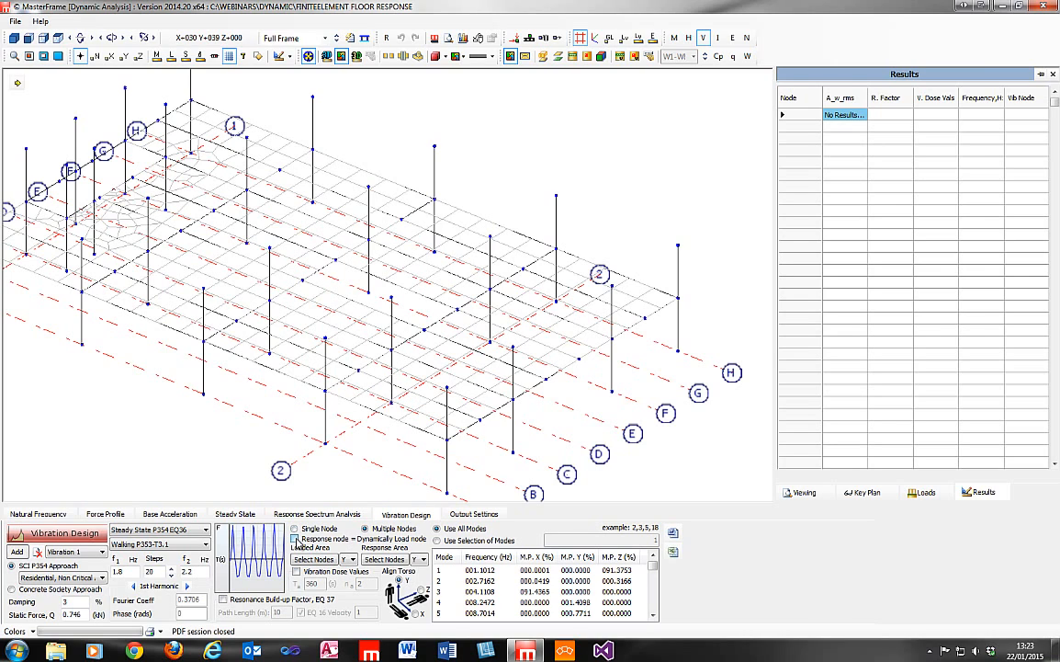
click(295, 540)
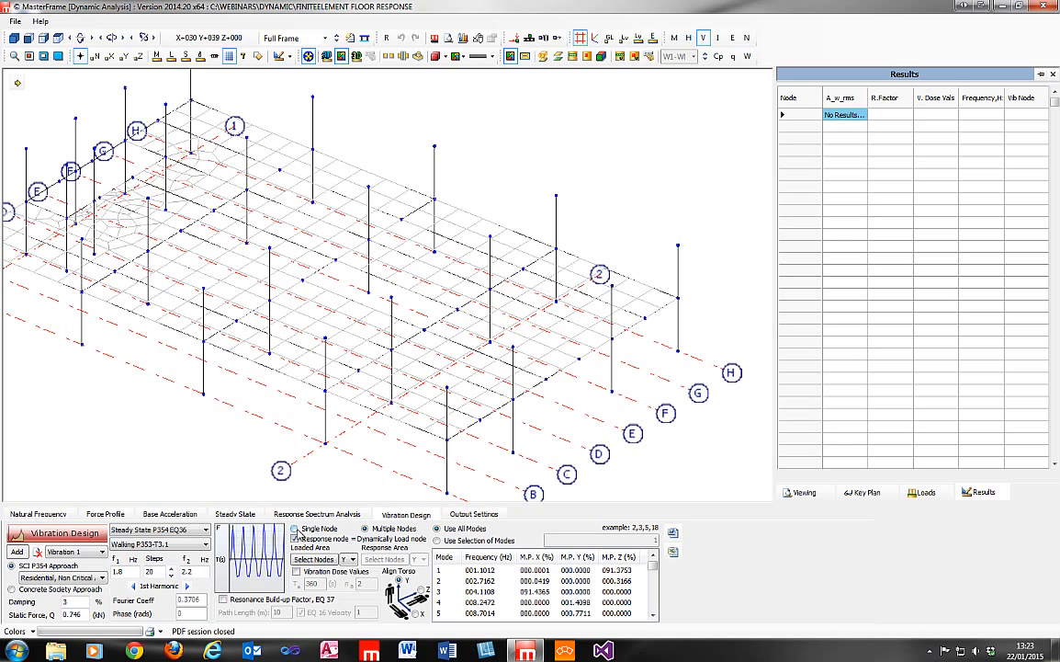
click(295, 529)
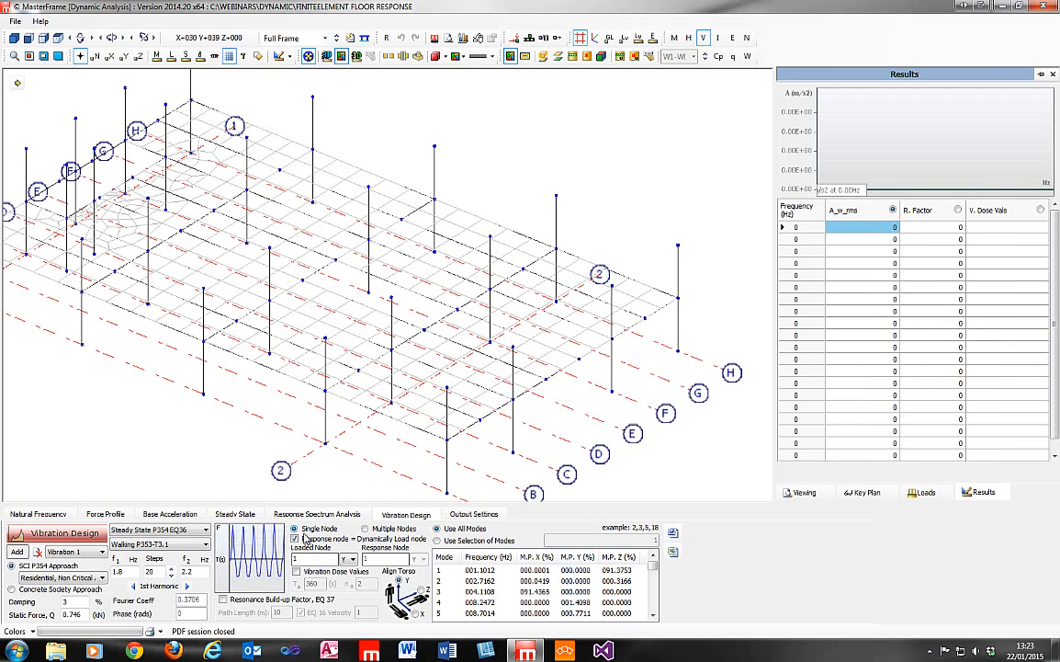
click(365, 529)
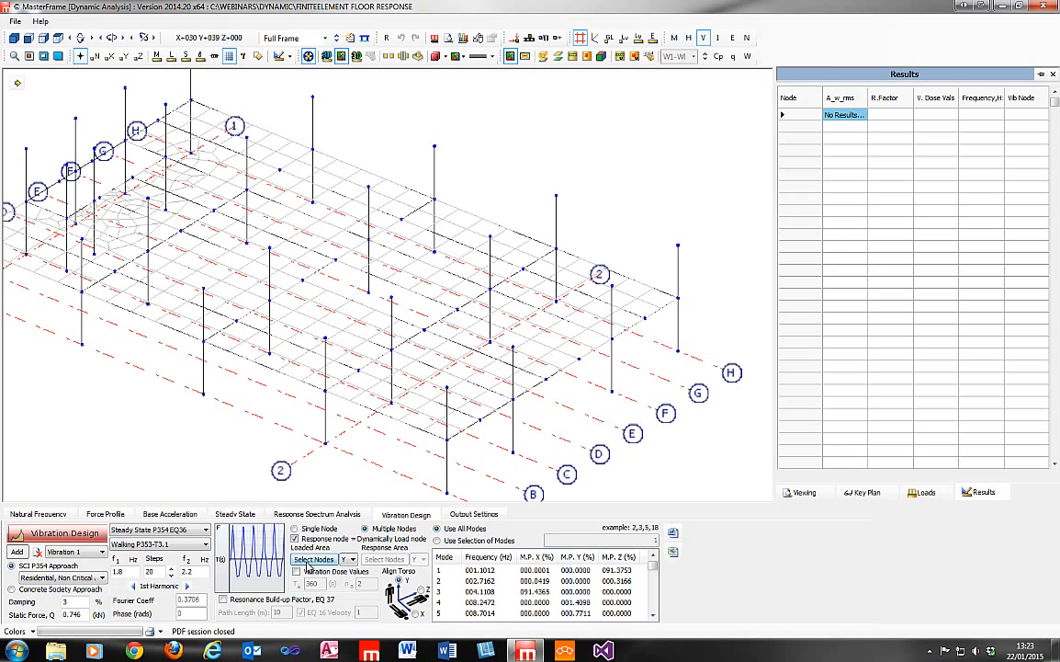
Select all floor-level nodes in the front view as the loaded area, and run the vibration design in the 3D front view.
click(311, 560)
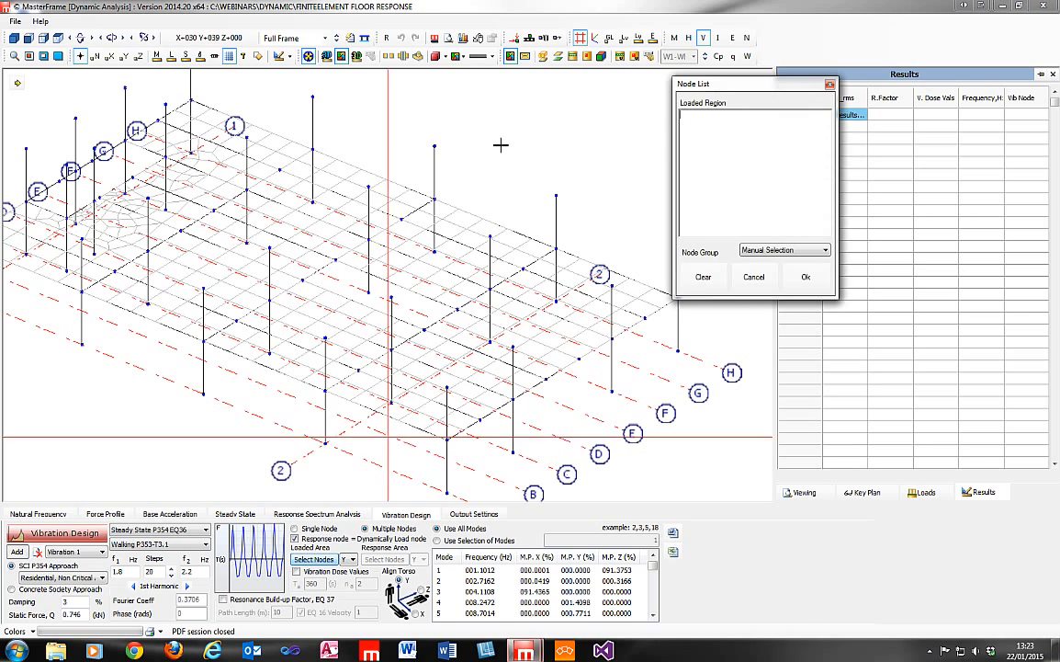
click(29, 39)
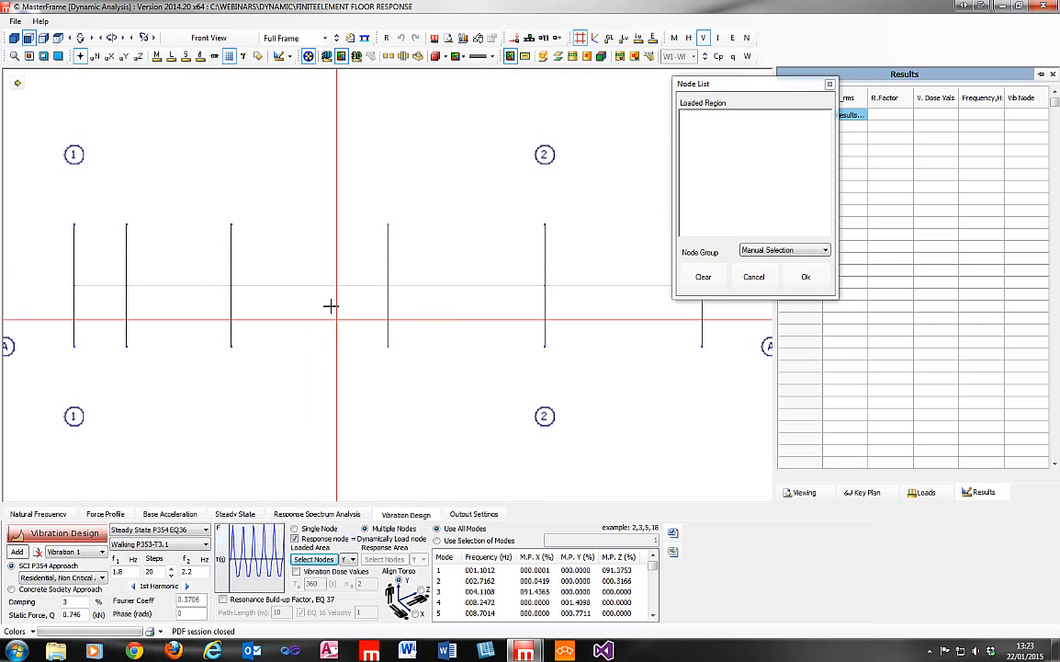
drag(62, 276, 737, 306)
click(805, 278)
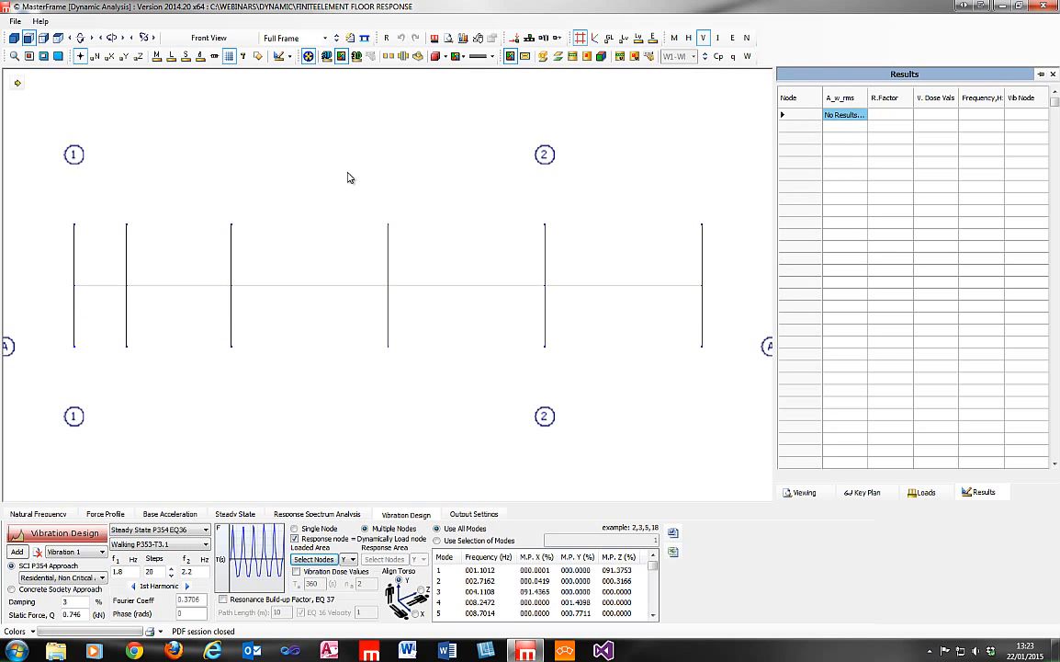
click(14, 39)
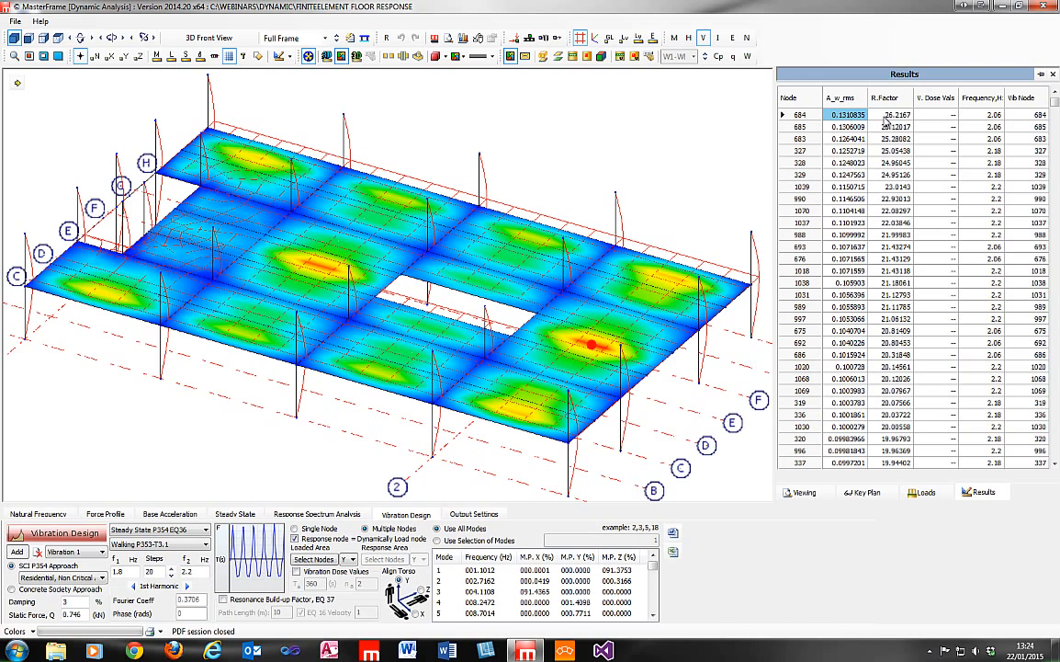
Examine the response factor, frequency and vibration node of node 684, and compare its frequency and location with nodes 1039 and 320.
click(889, 117)
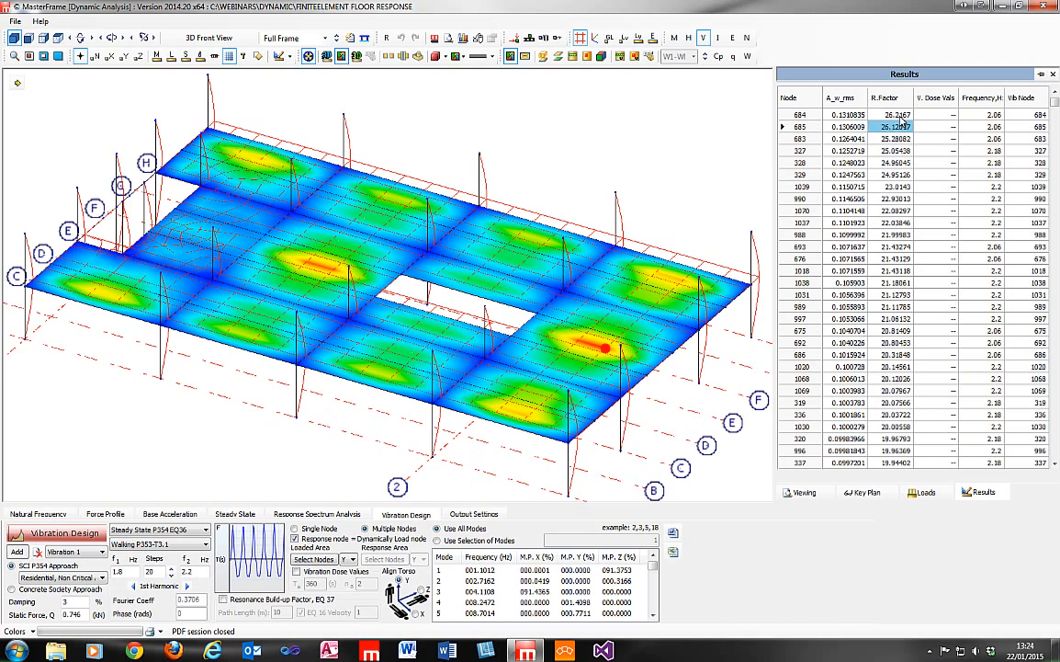
click(981, 116)
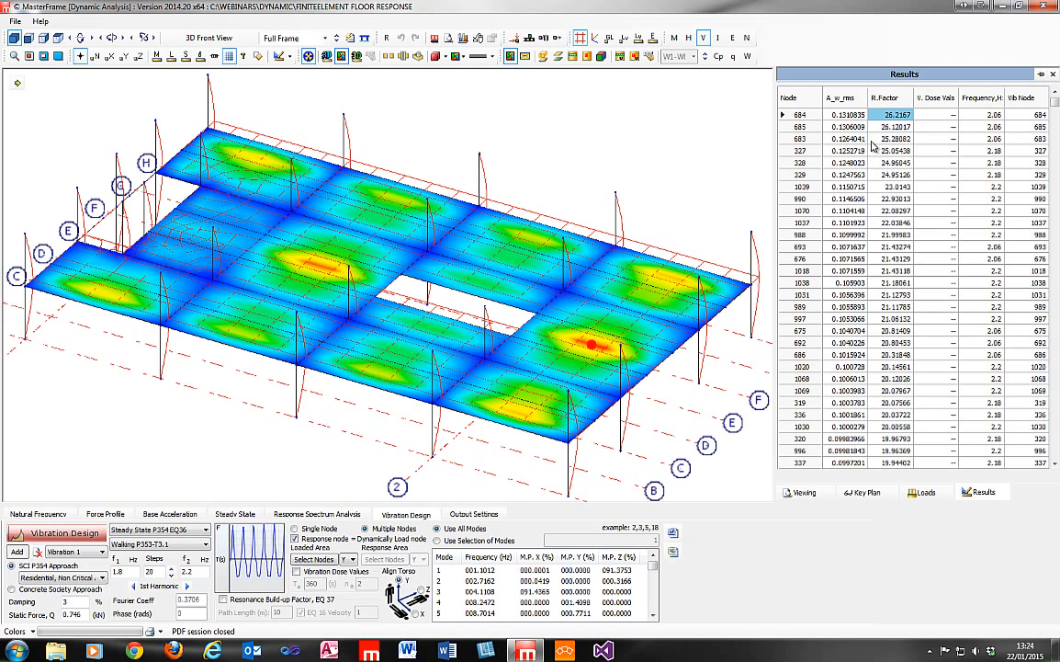
click(1033, 117)
click(983, 115)
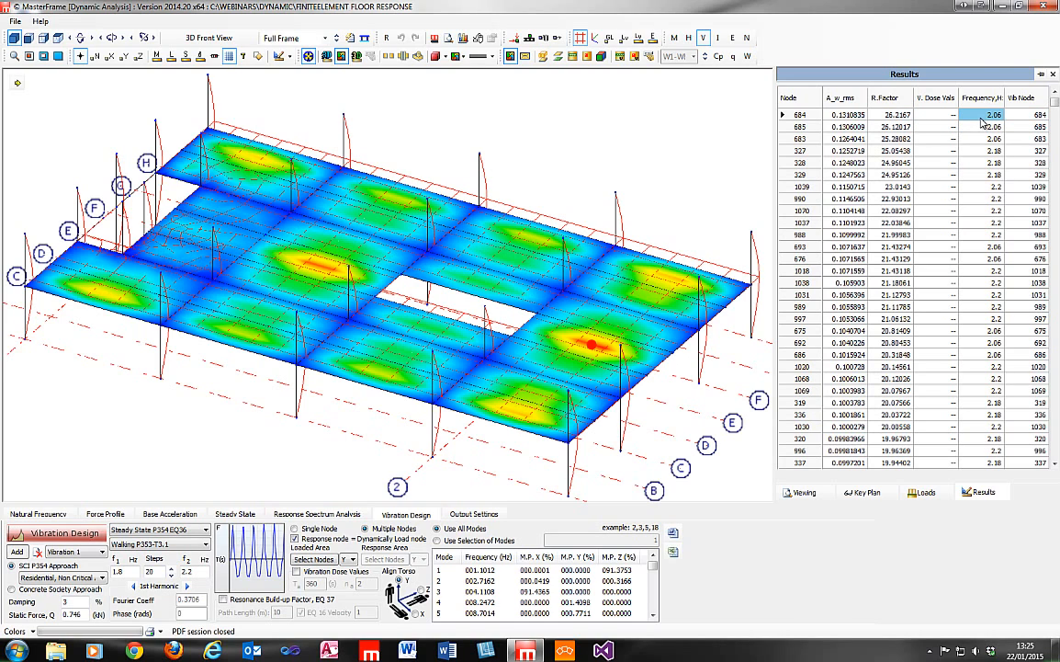
click(991, 188)
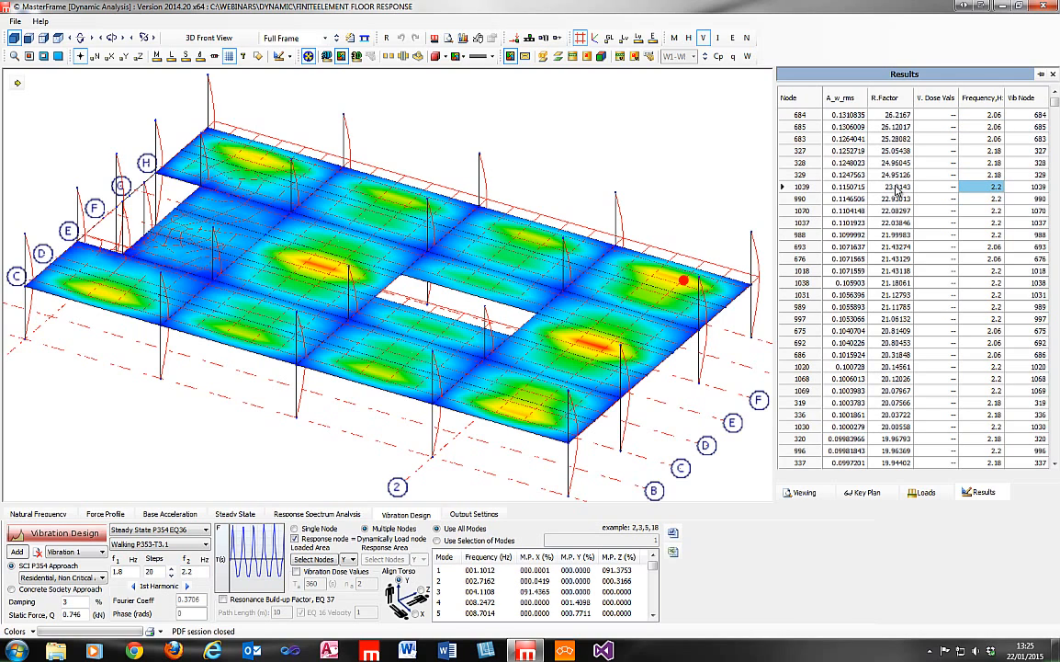
click(998, 441)
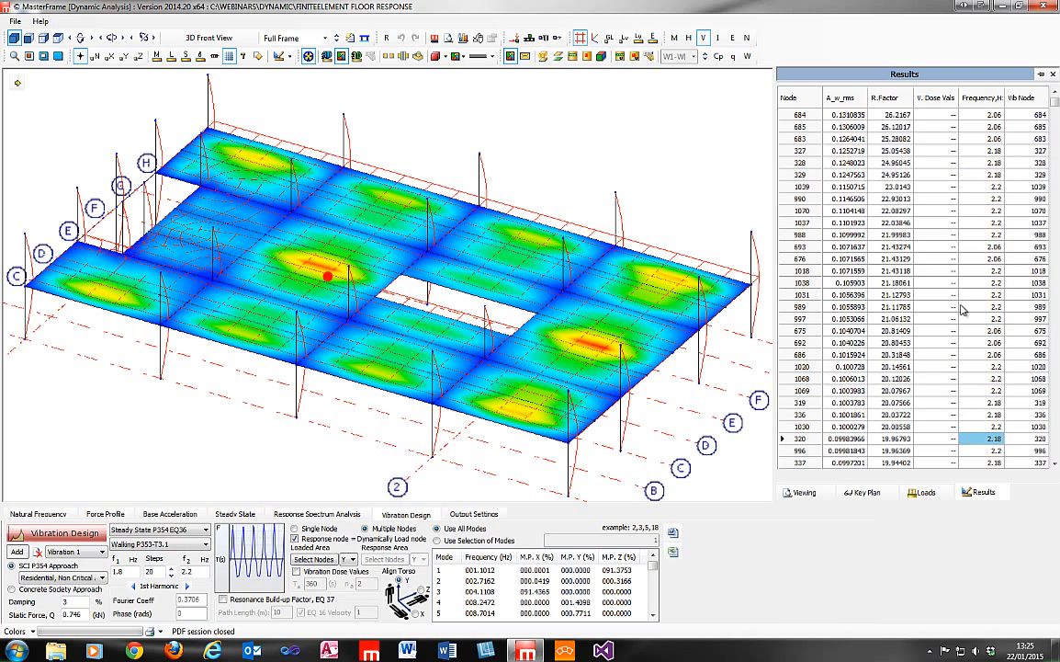
click(983, 117)
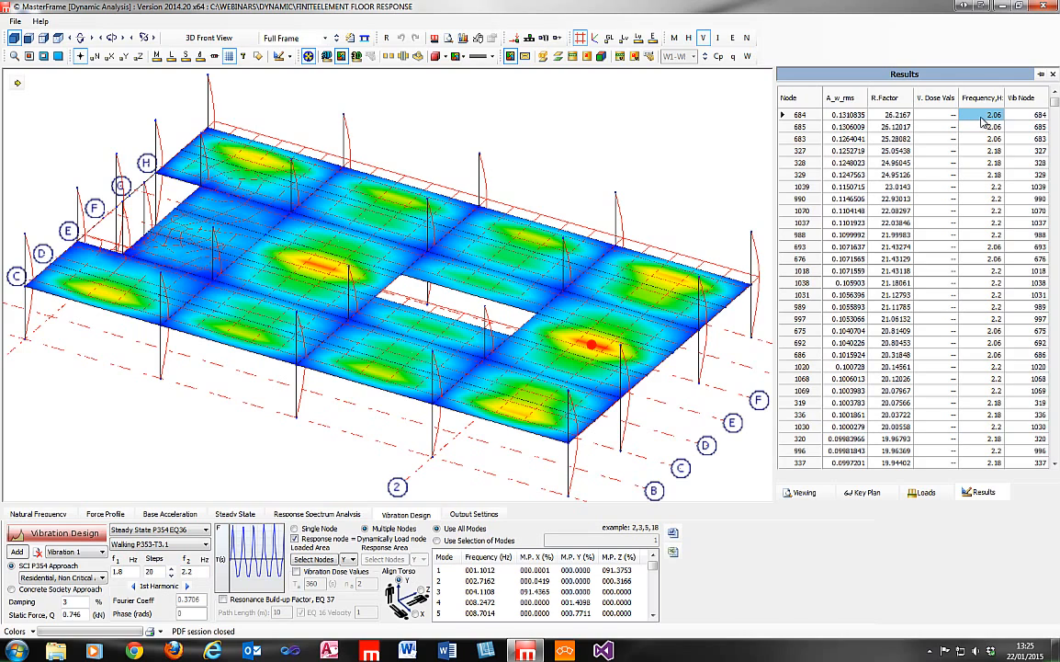
click(884, 117)
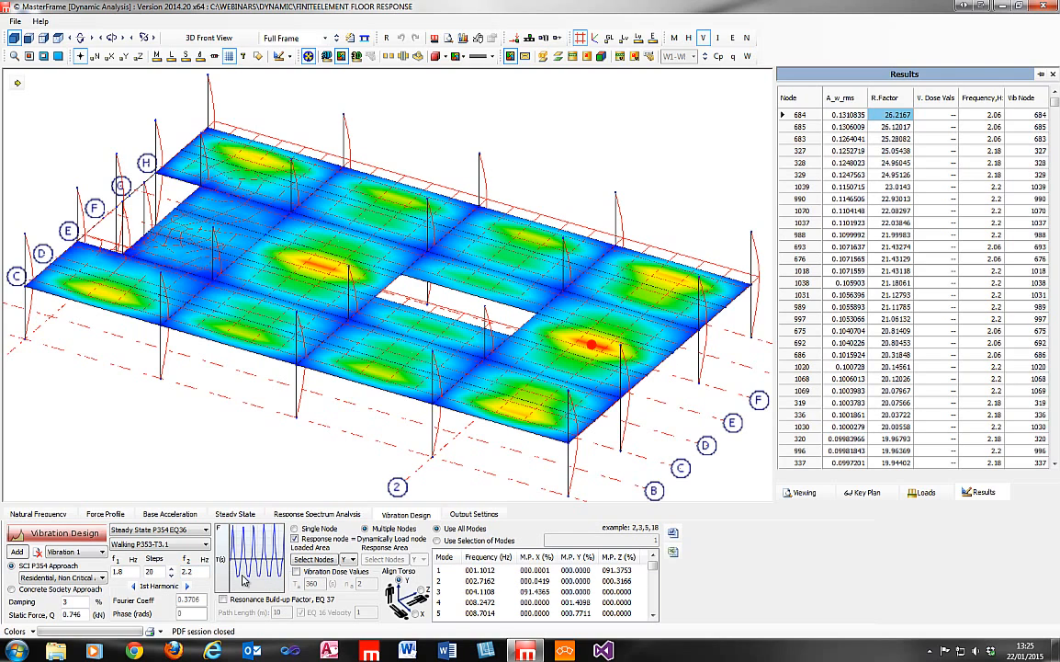
Add a vibration loadcase for single node 684, with the response node equal to the dynamically loaded node, and run the vibration design.
click(16, 552)
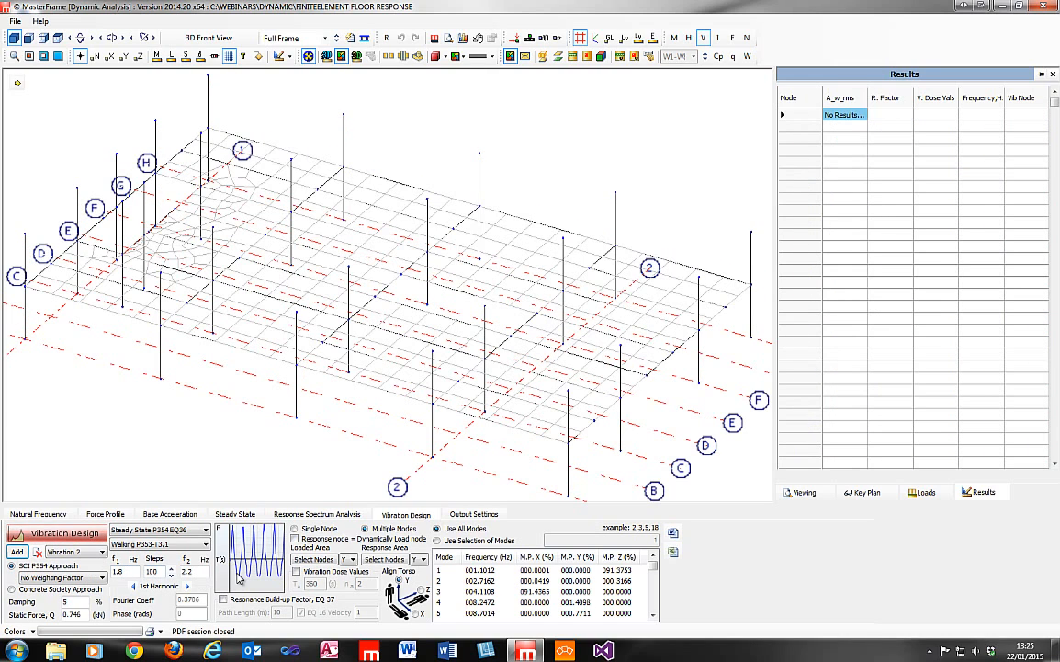
click(316, 529)
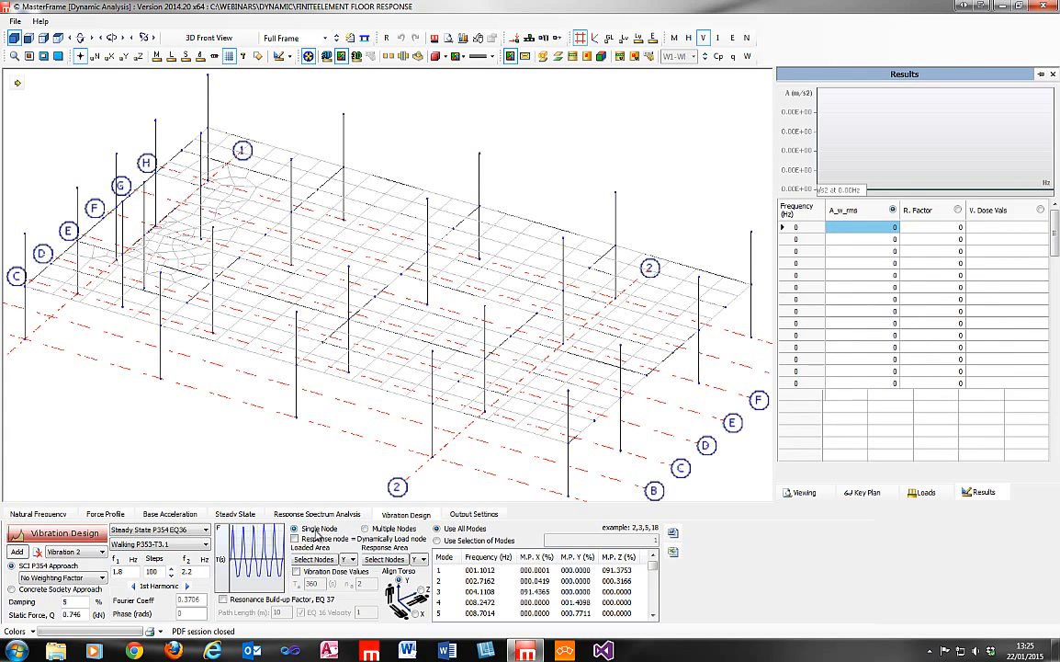
click(295, 538)
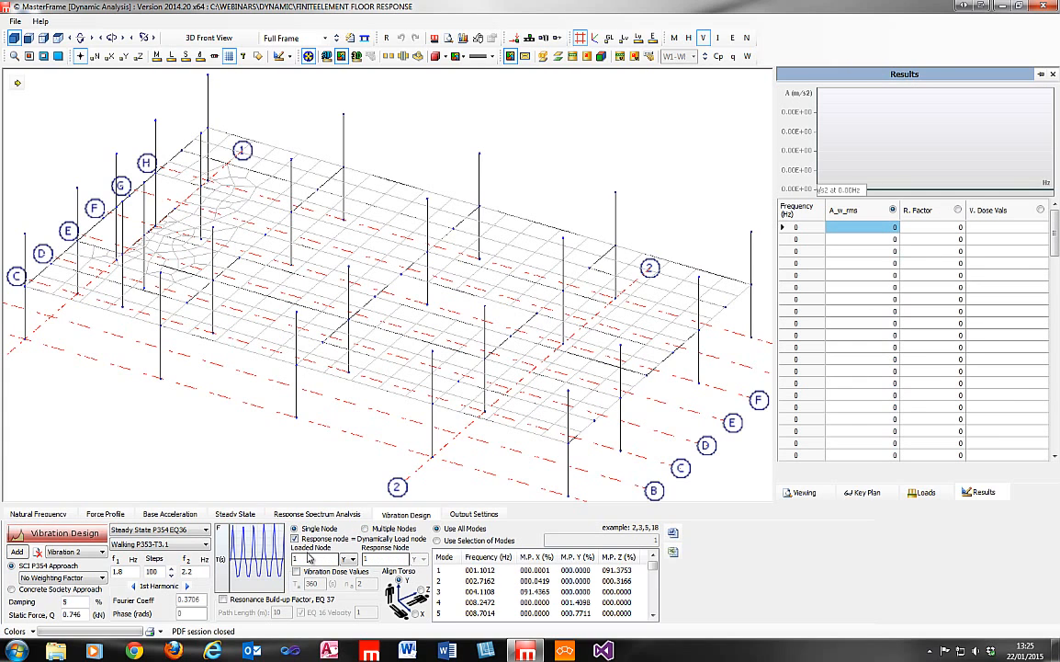
click(307, 558)
click(74, 533)
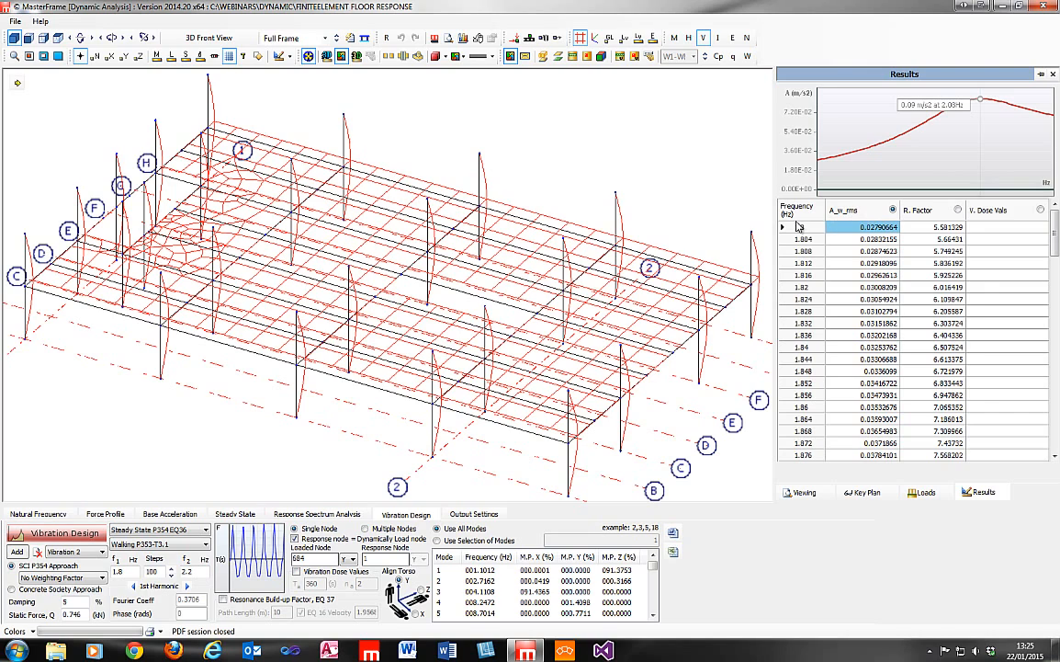
Compare the acceleration and response factor graphs for node 684, ending with the response factor plotted against frequency.
mouse_move(823, 161)
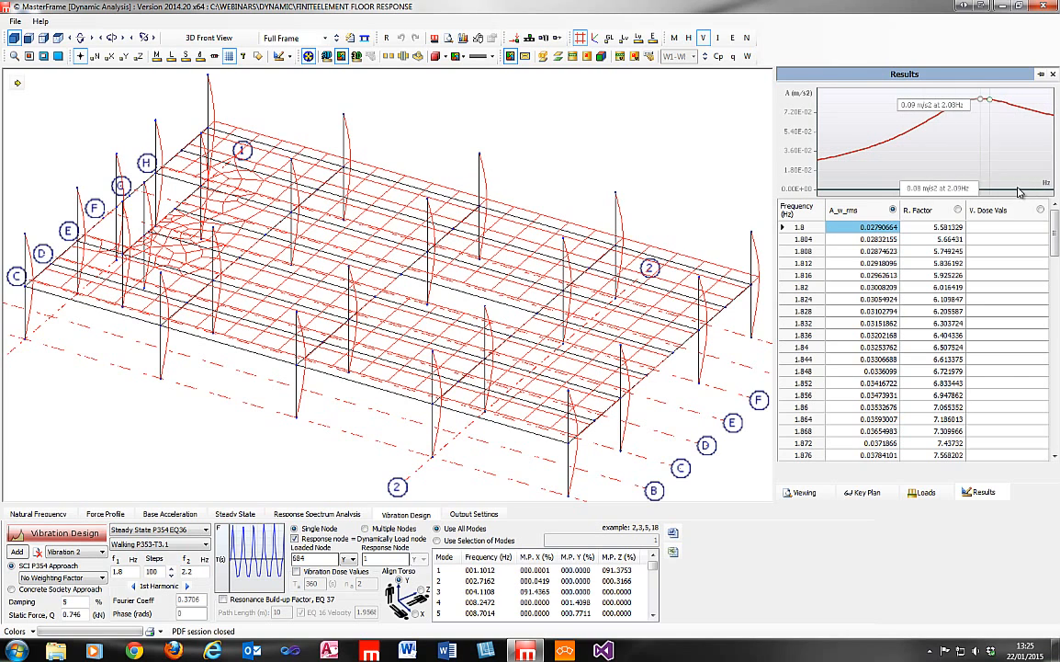
click(957, 210)
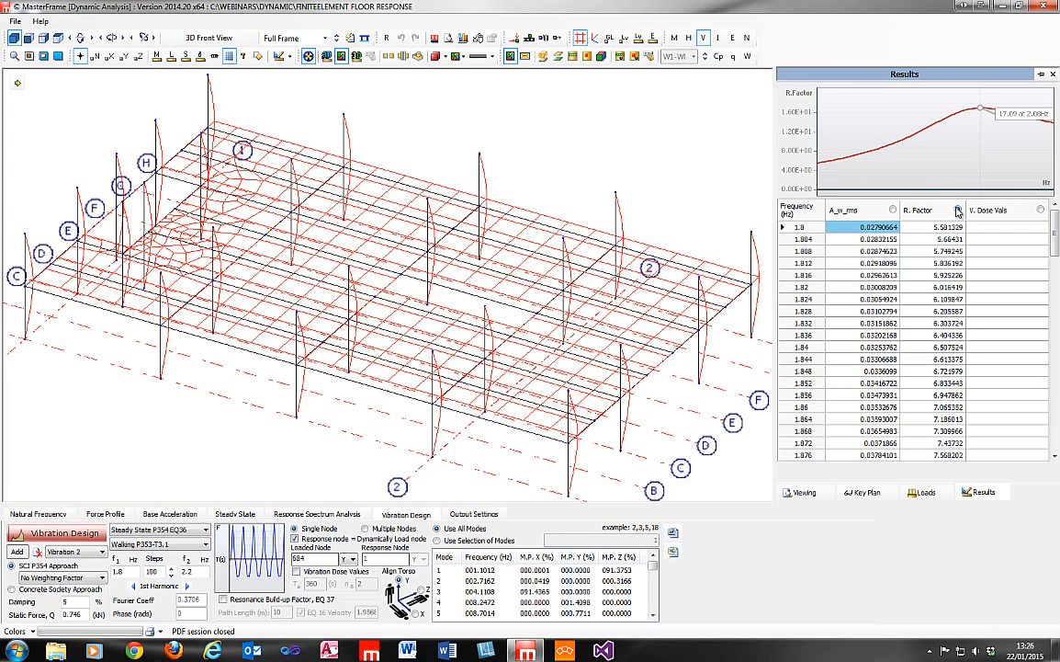
click(893, 211)
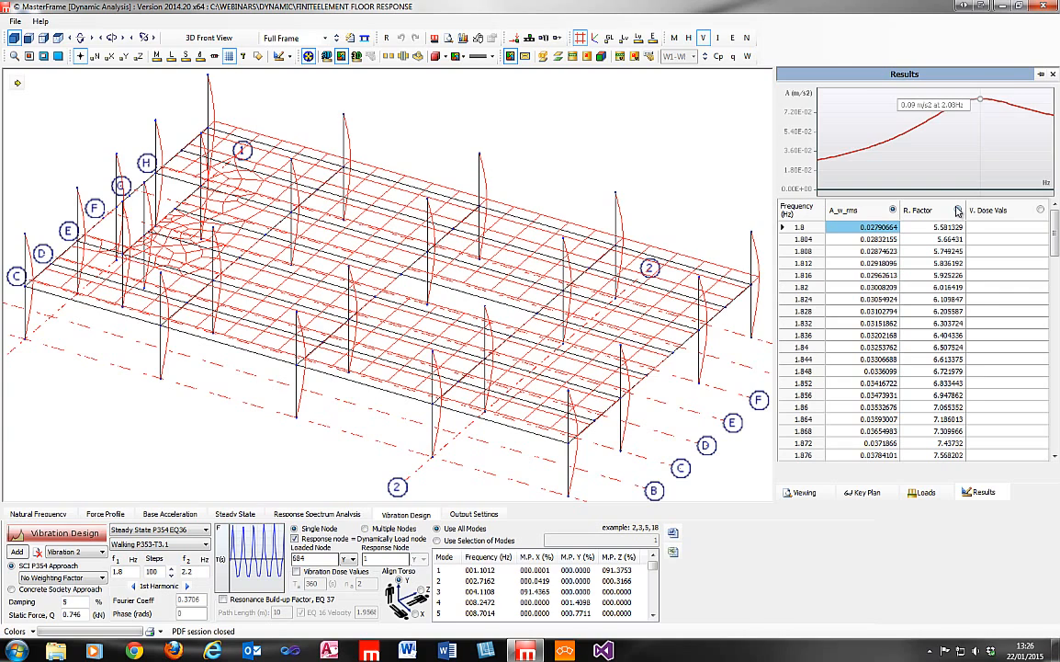
click(958, 210)
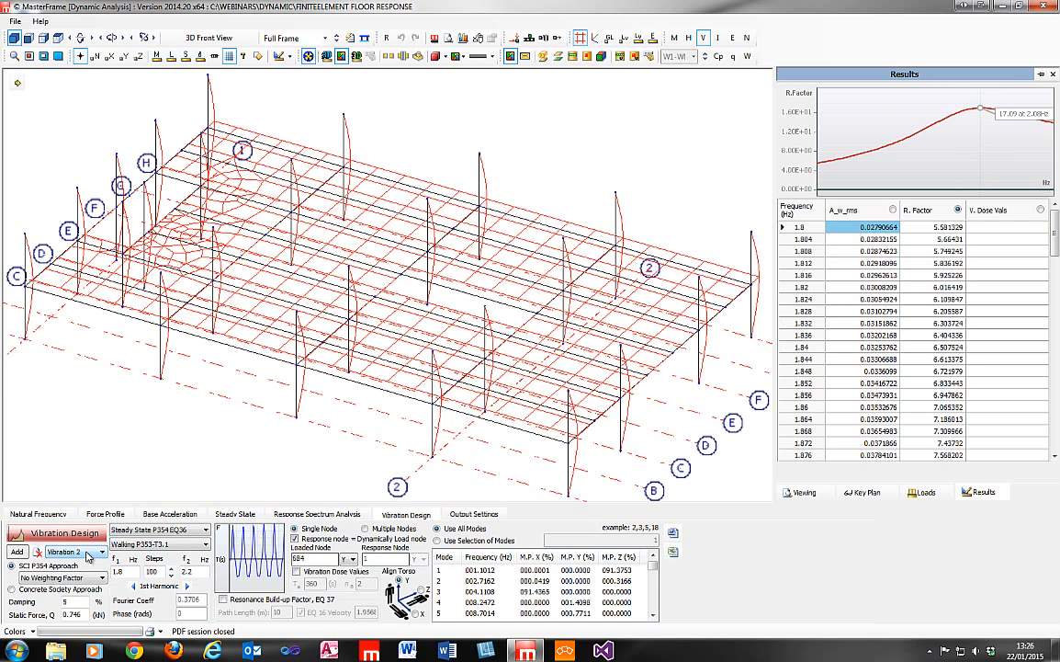
Check the damping used in Vibration 1, set the damping of Vibration 2 to 3%, and rerun the vibration design.
click(87, 555)
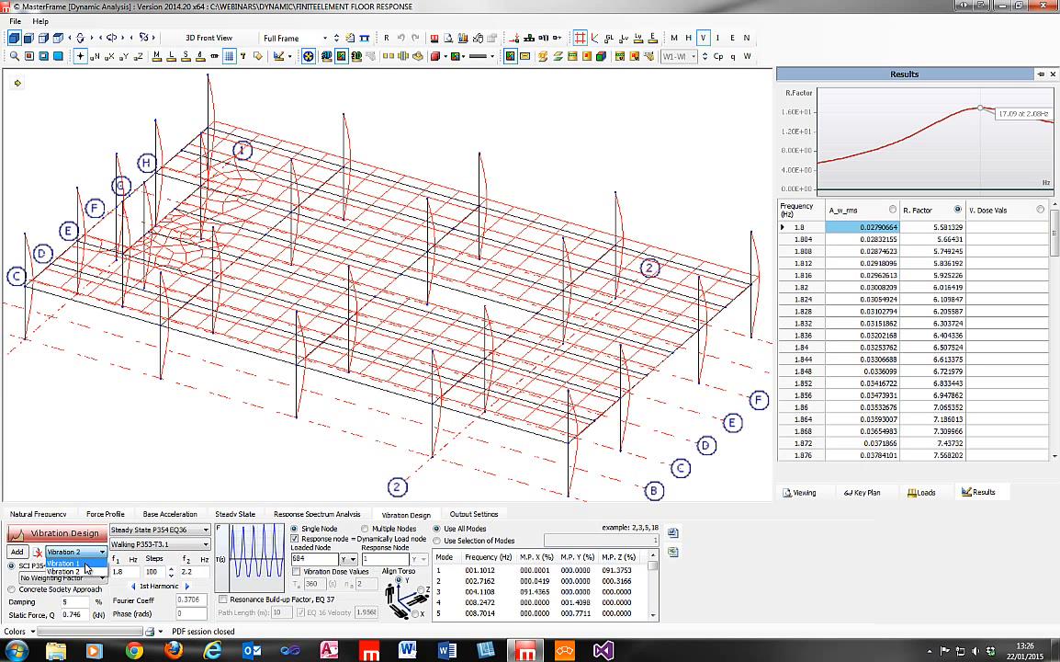
click(85, 563)
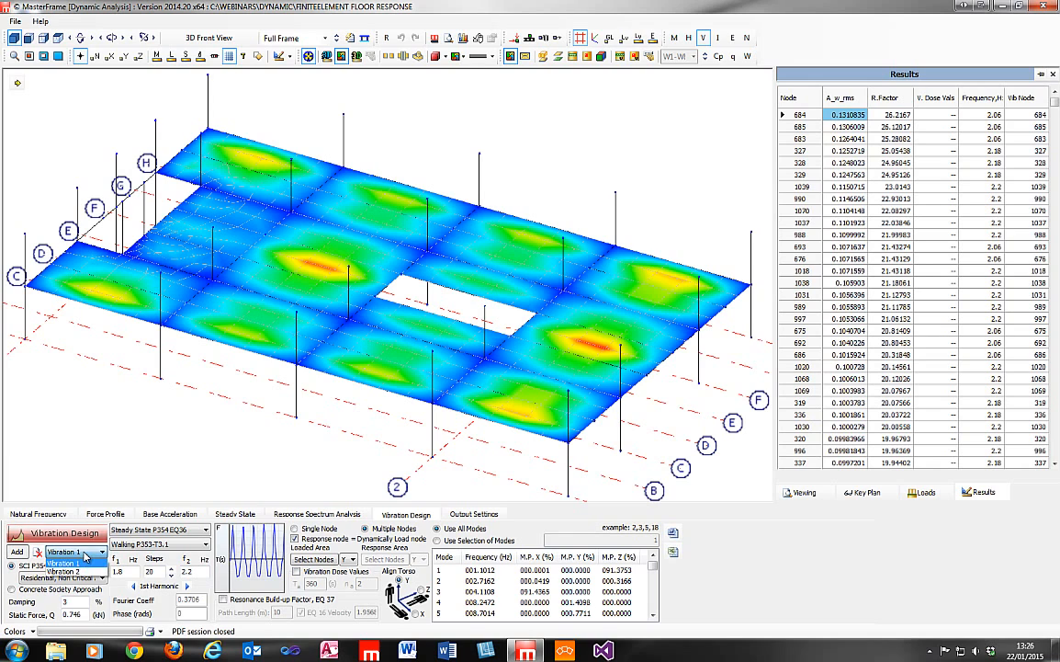
click(66, 570)
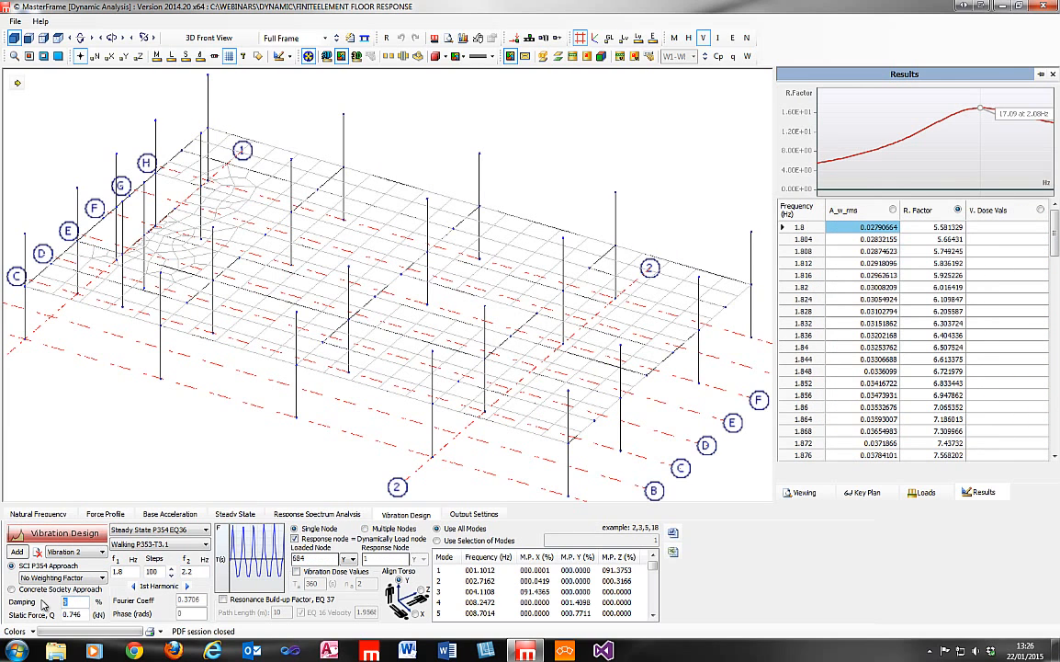
text(3)
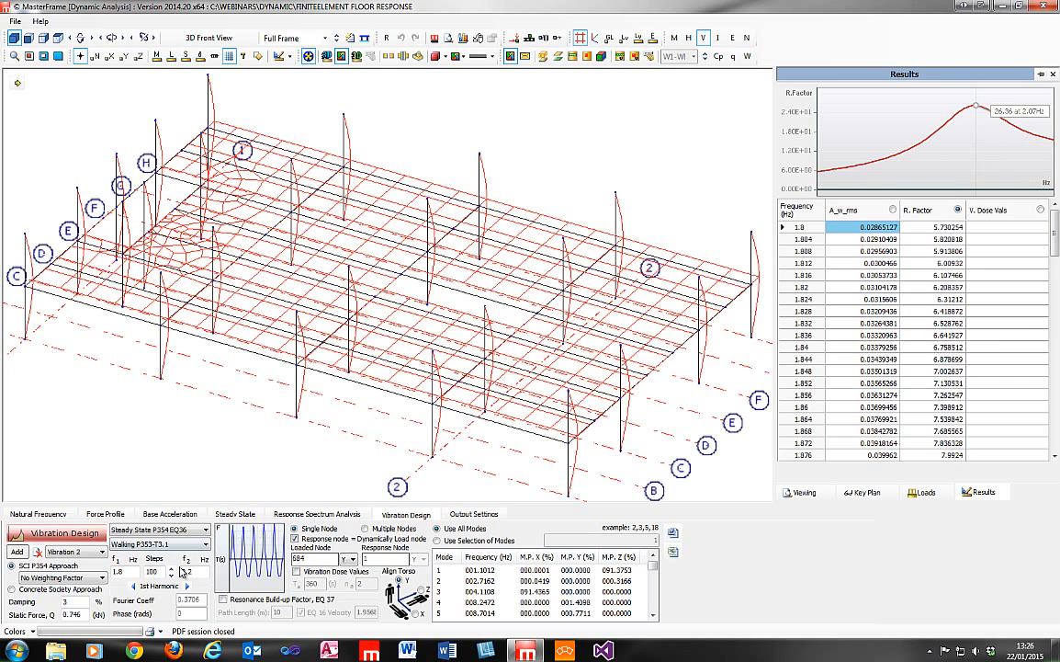
Sort the modes by descending Y mass participation, and examine the response factor graph around its peak.
double_click(156, 571)
click(578, 557)
click(578, 557)
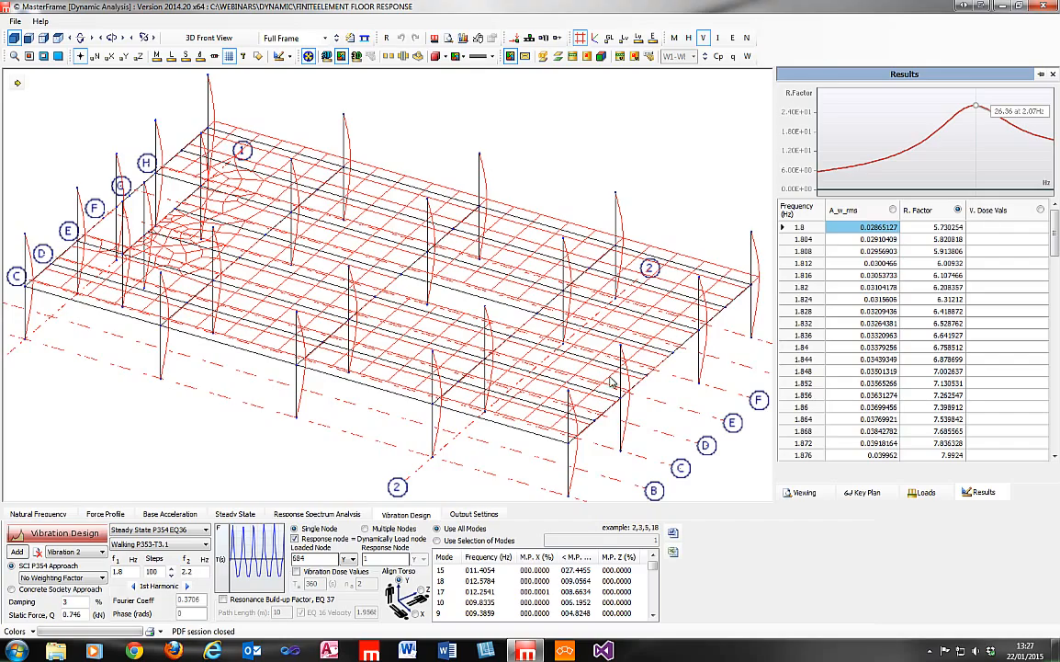
scroll(198, 296, down, 4)
middle_drag(463, 346, 434, 276)
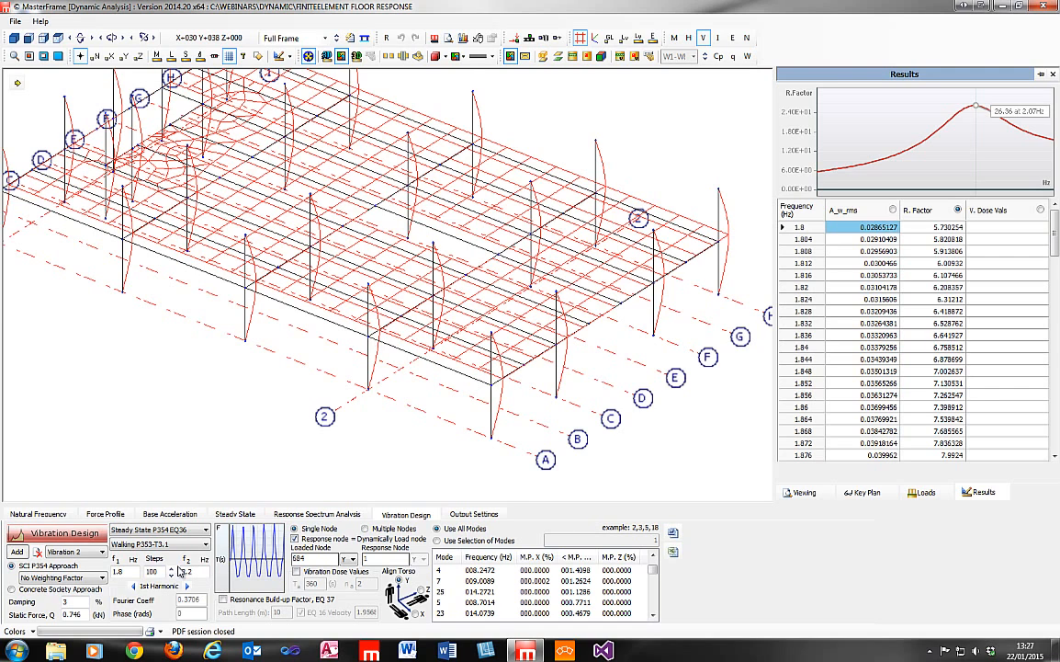
scroll(179, 571, down, 1)
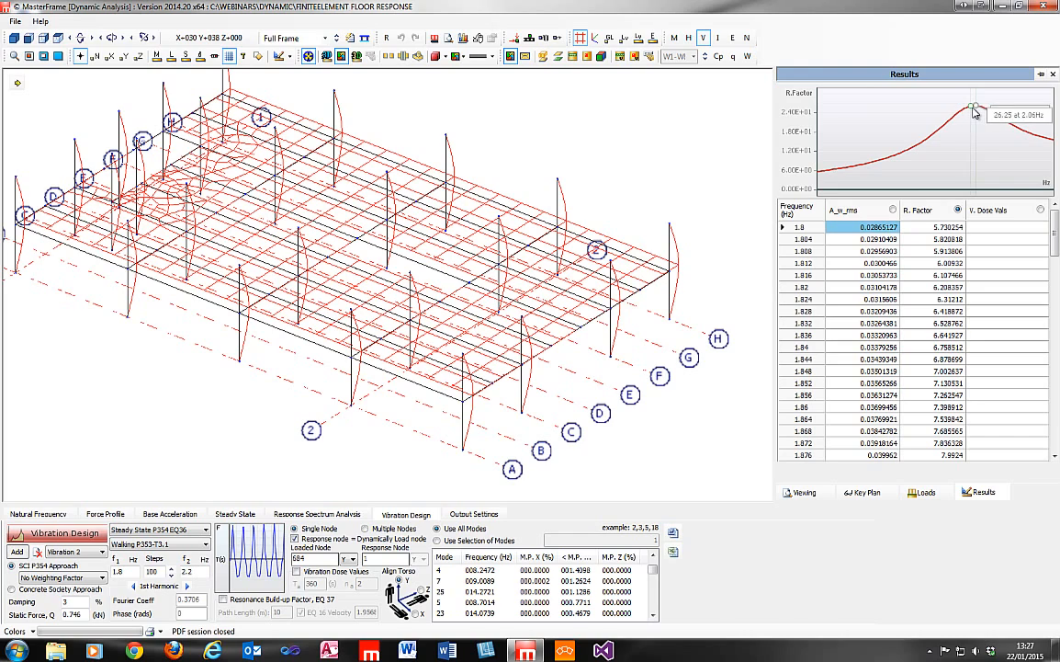
mouse_move(977, 111)
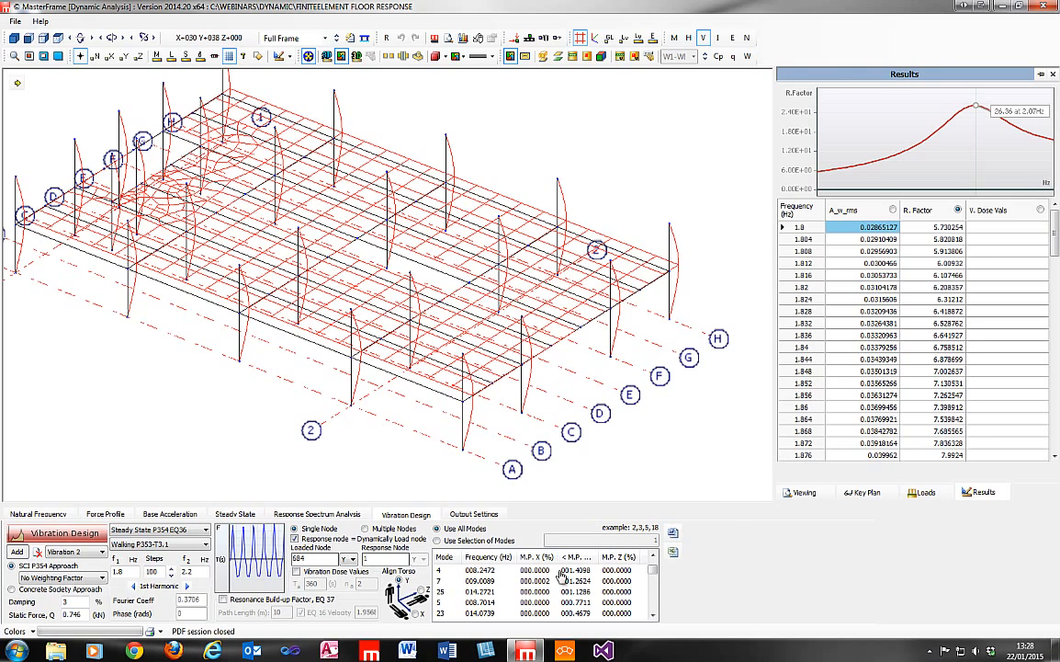
Examine the shapes of modes 4 and 7 on the floor model, and return to mode 4.
click(495, 570)
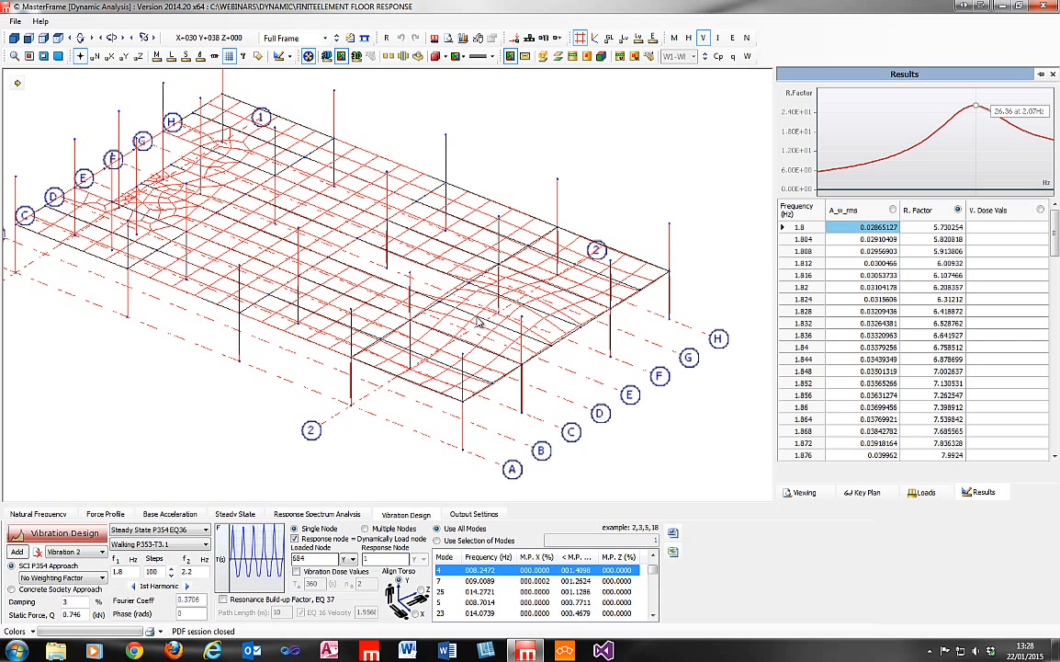
click(591, 581)
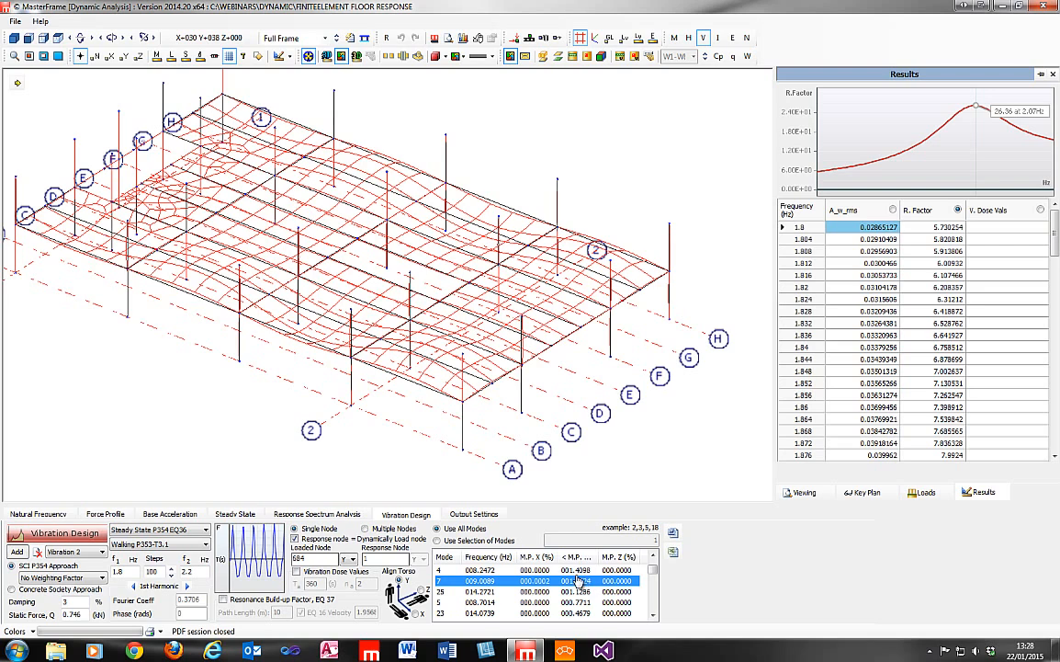
key(Up)
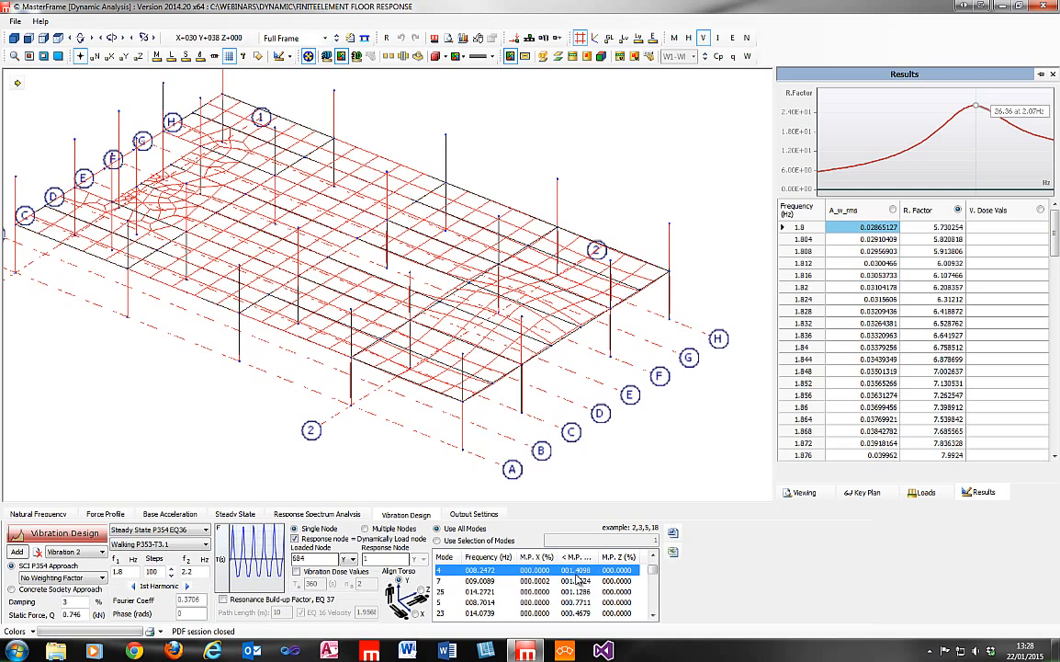
Run the vibration design for node 684 using only mode 4, and restore the use of all modes.
click(444, 541)
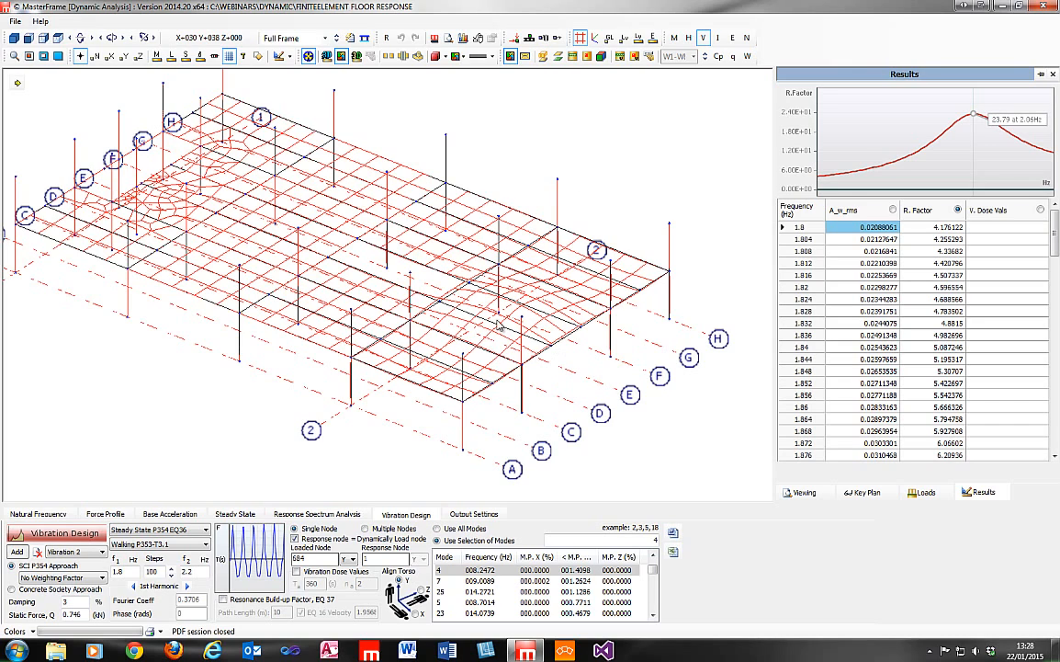
click(457, 531)
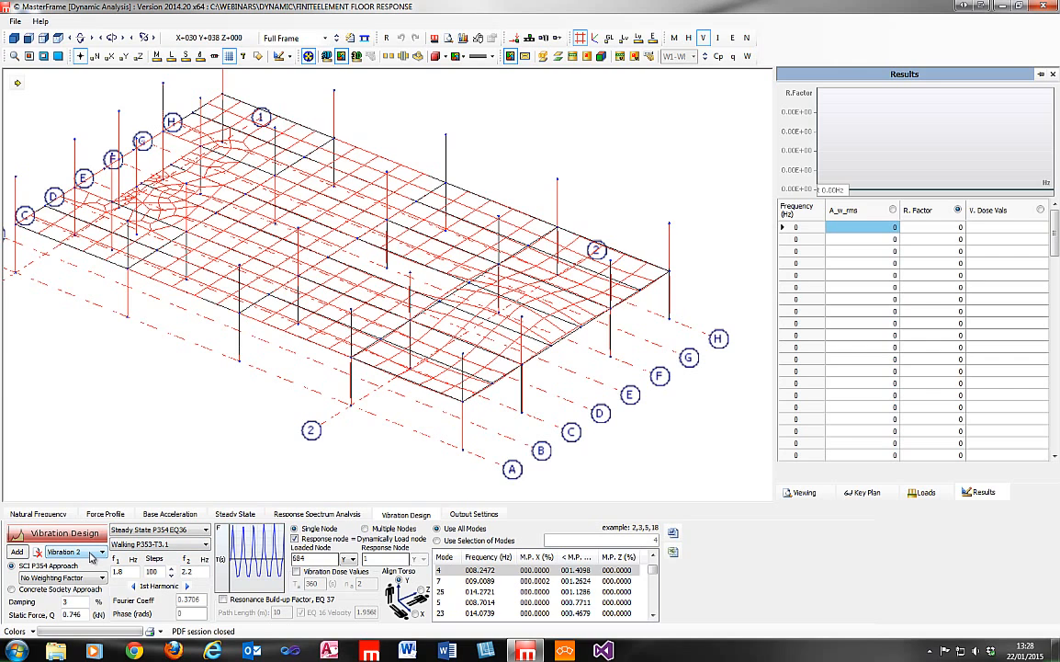
Switch to Vibration 1, make the response nodes independent of the loaded nodes, and clear the loaded area's node list.
click(92, 555)
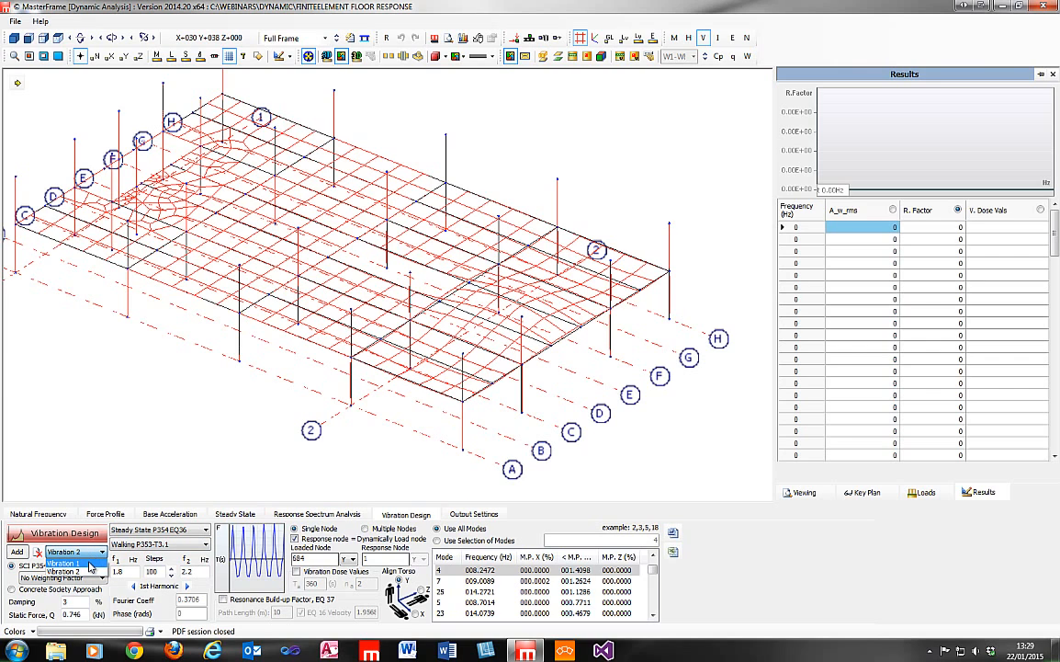
click(89, 563)
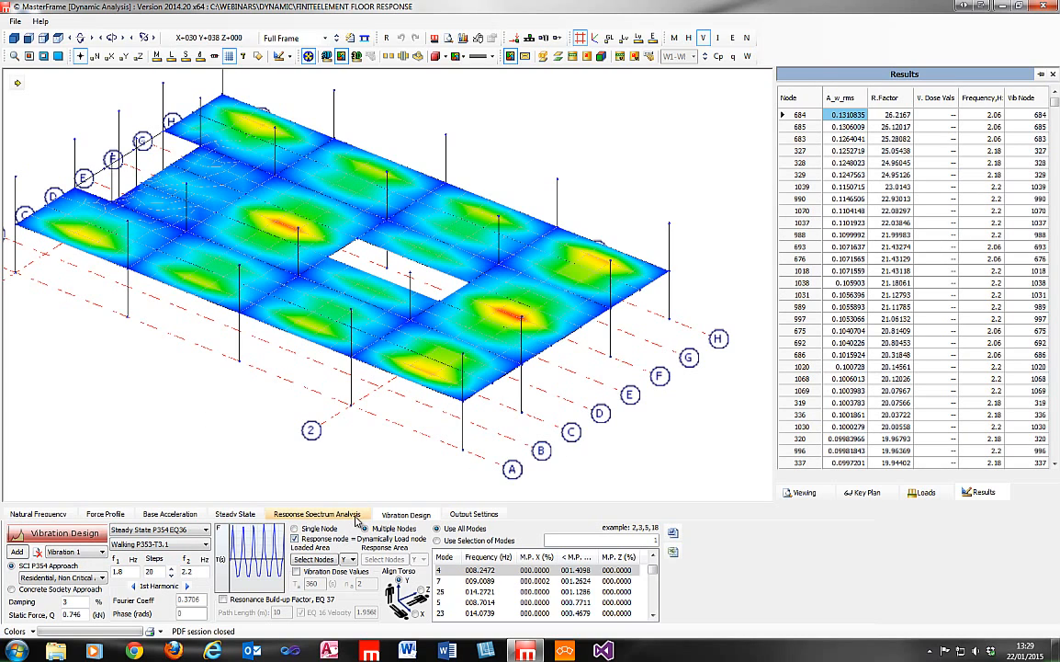
click(295, 538)
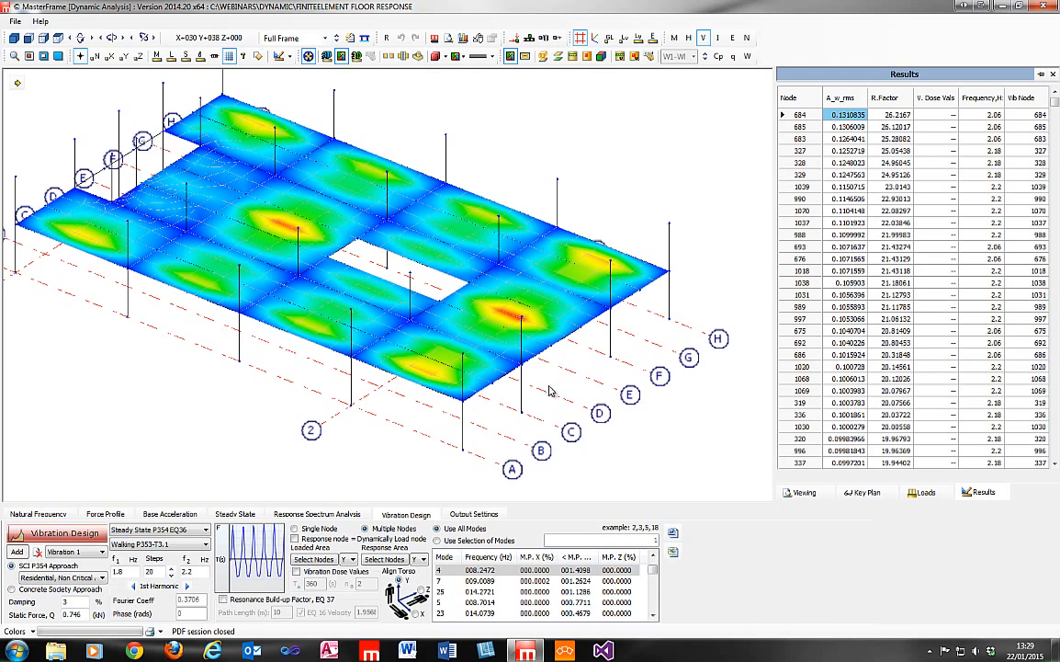
click(336, 563)
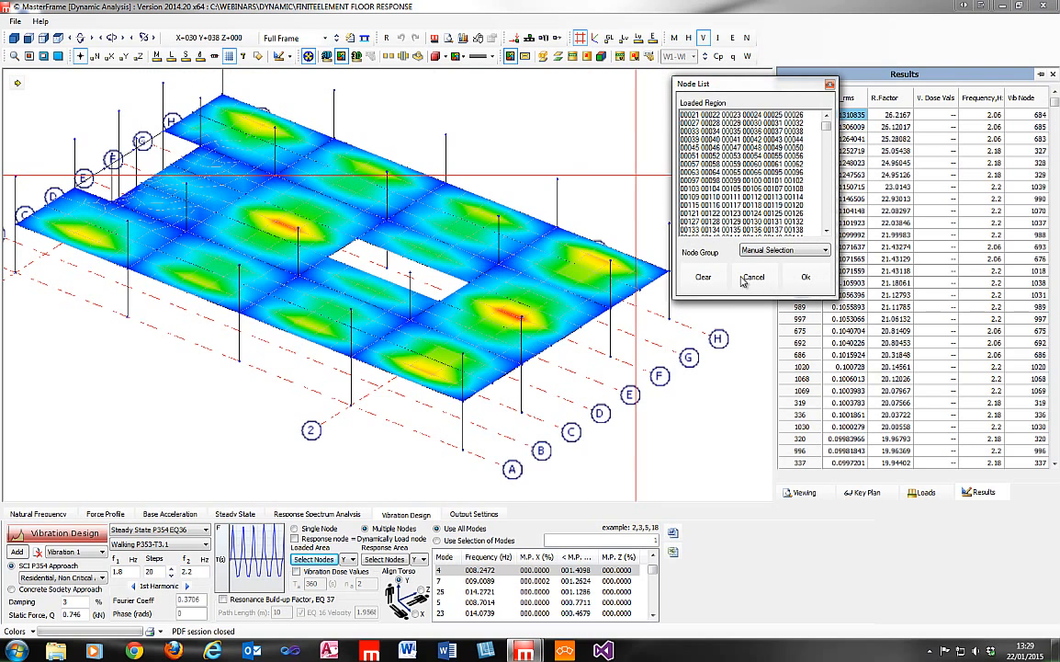
click(703, 275)
In plan view, select the nodes of the end bay beyond grid 2 between grids C and F as the loaded area.
click(59, 39)
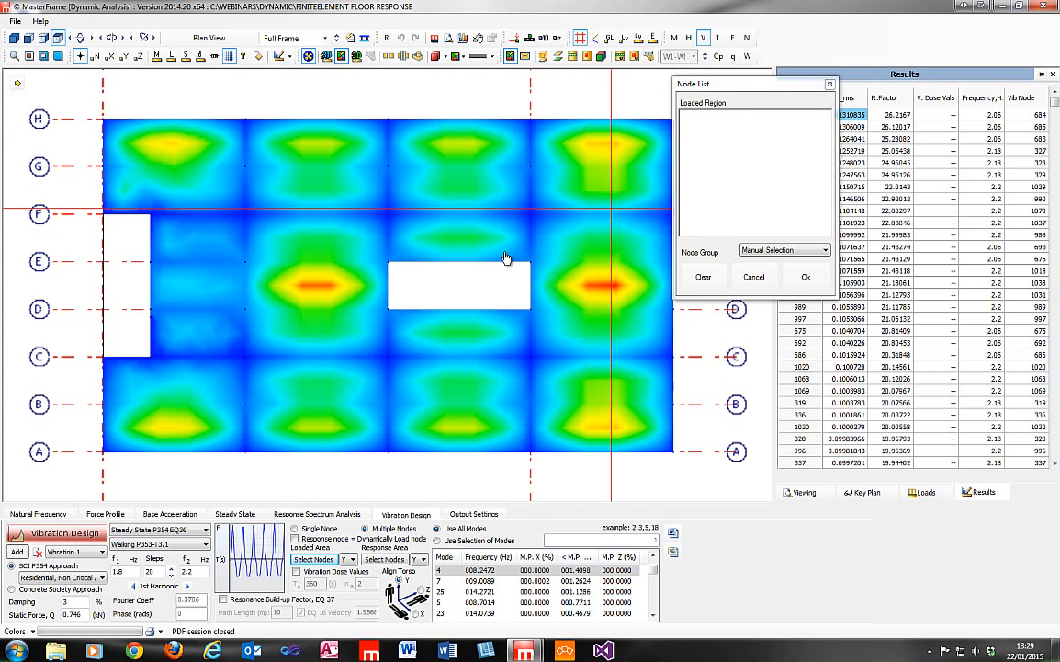
middle_drag(506, 259, 279, 352)
drag(302, 207, 457, 311)
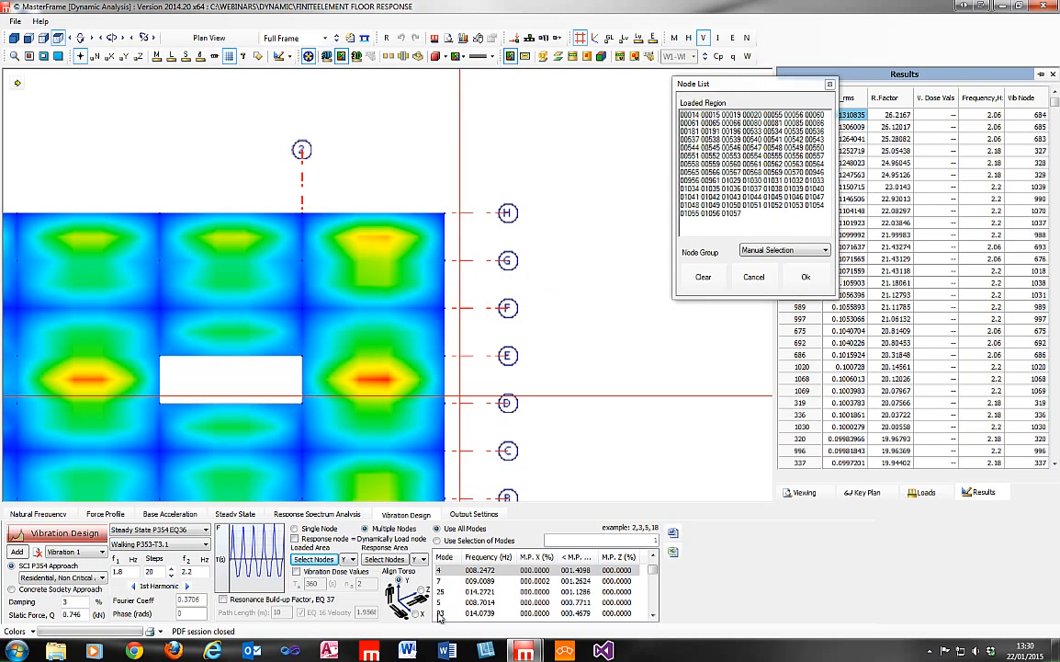
click(752, 279)
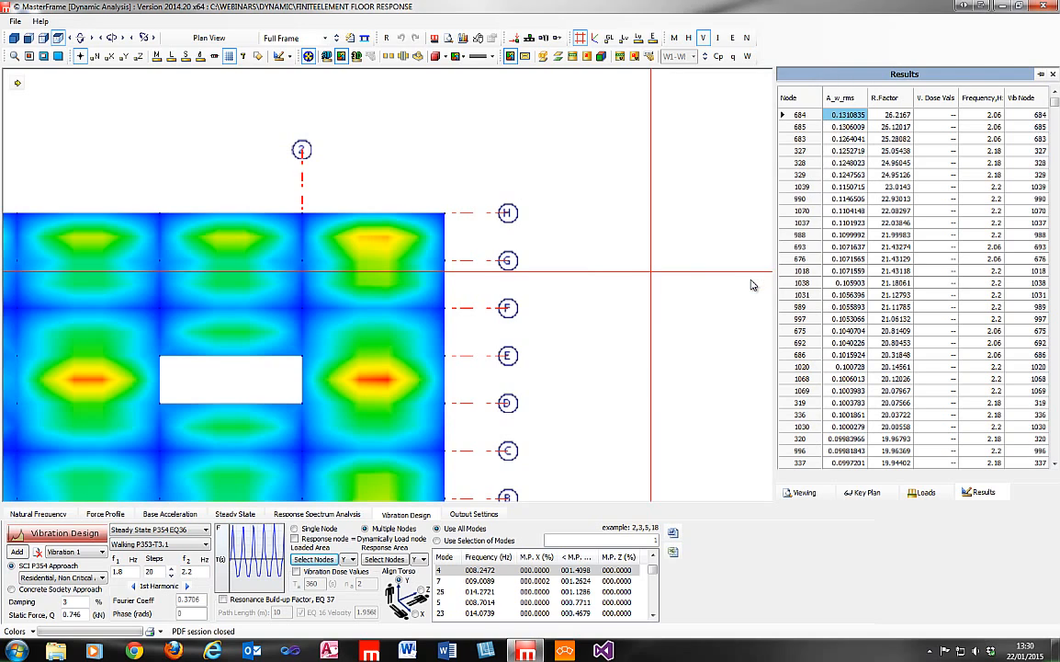
click(315, 559)
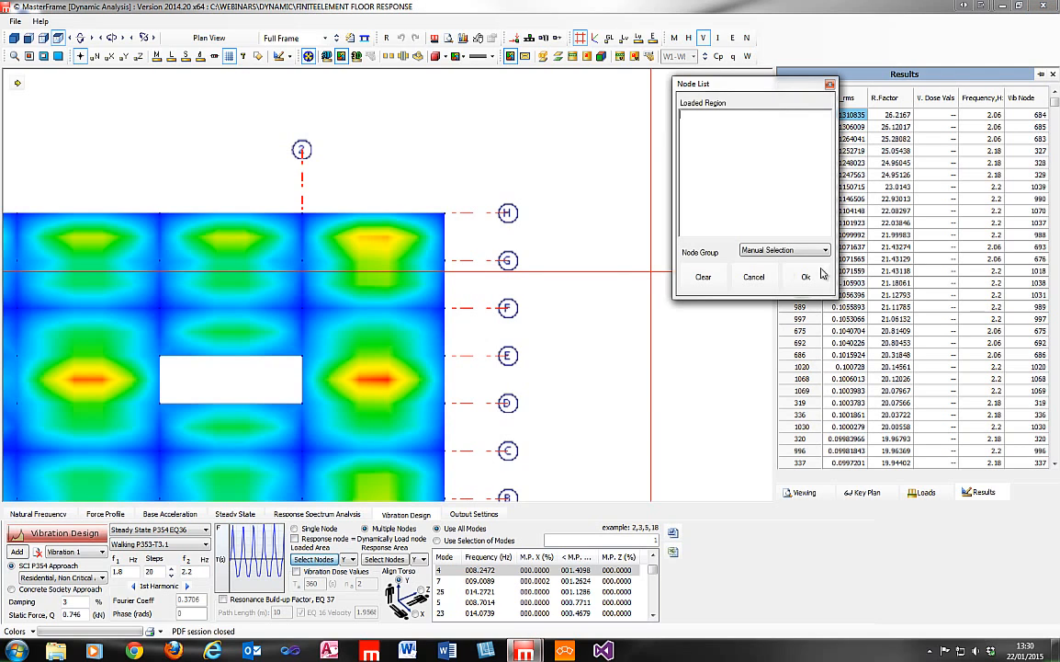
drag(480, 357, 155, 270)
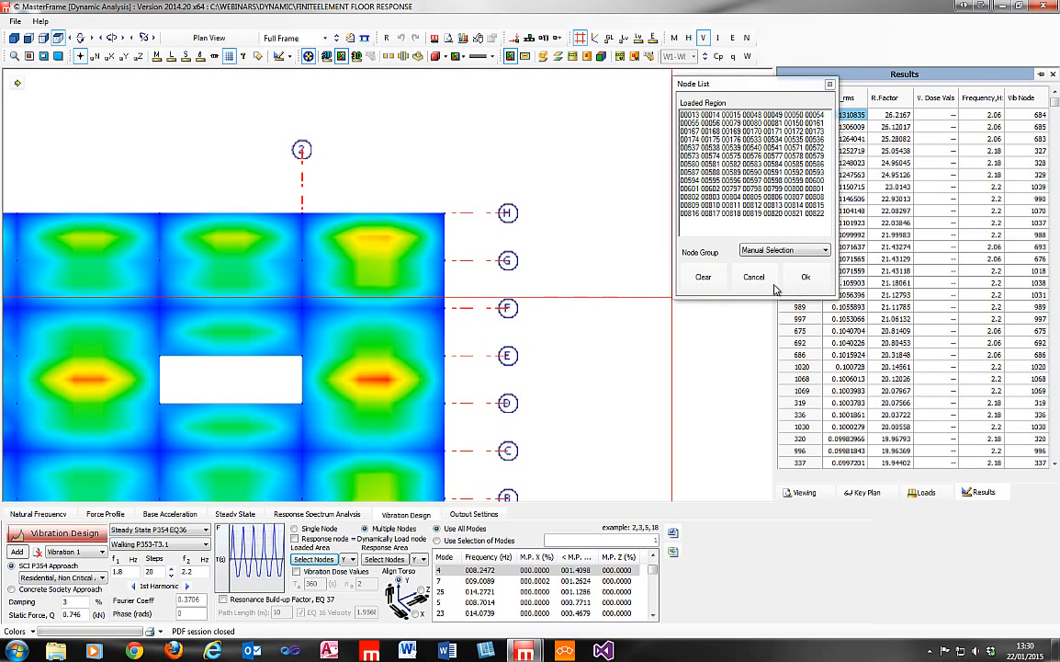
click(806, 277)
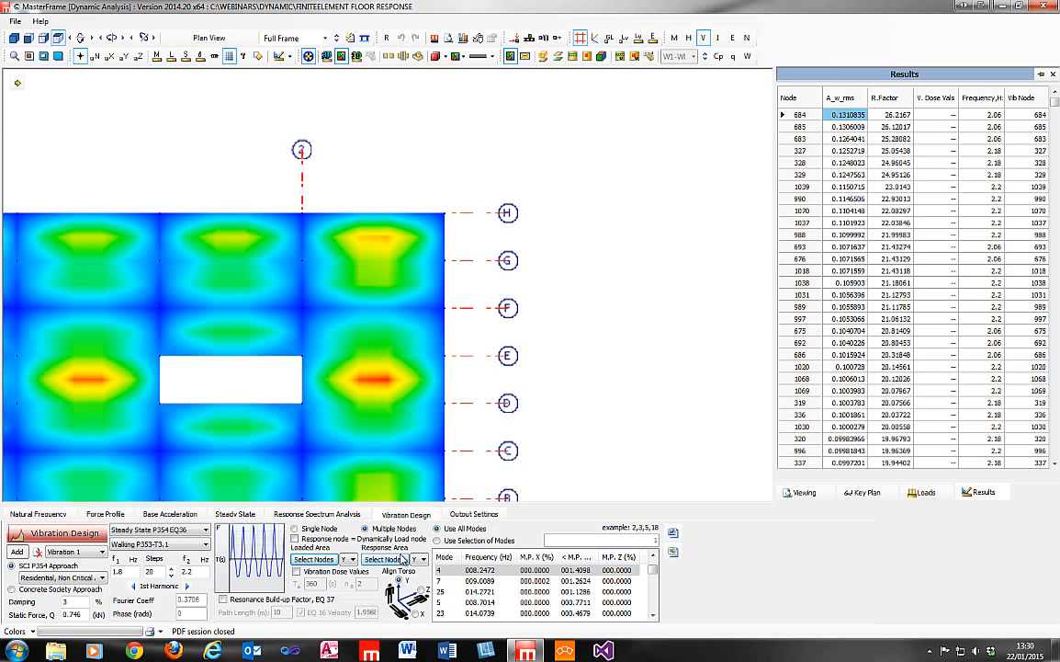
Select the adjacent end bay between grids F and H as the response area, and run the vibration design in the 3D front view.
click(384, 559)
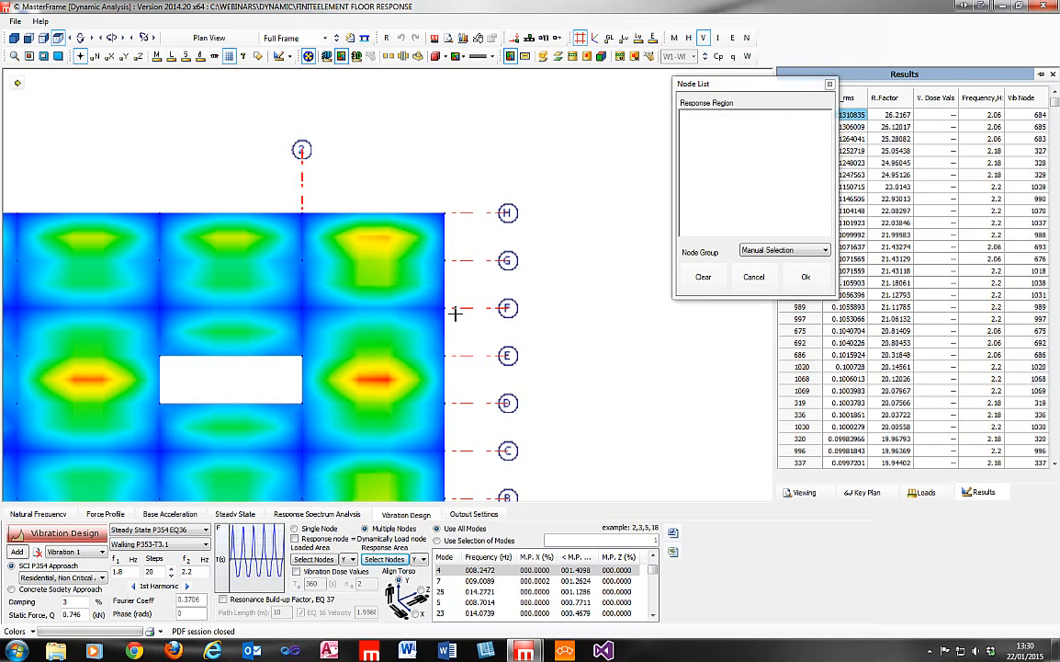
drag(456, 314, 457, 315)
click(823, 276)
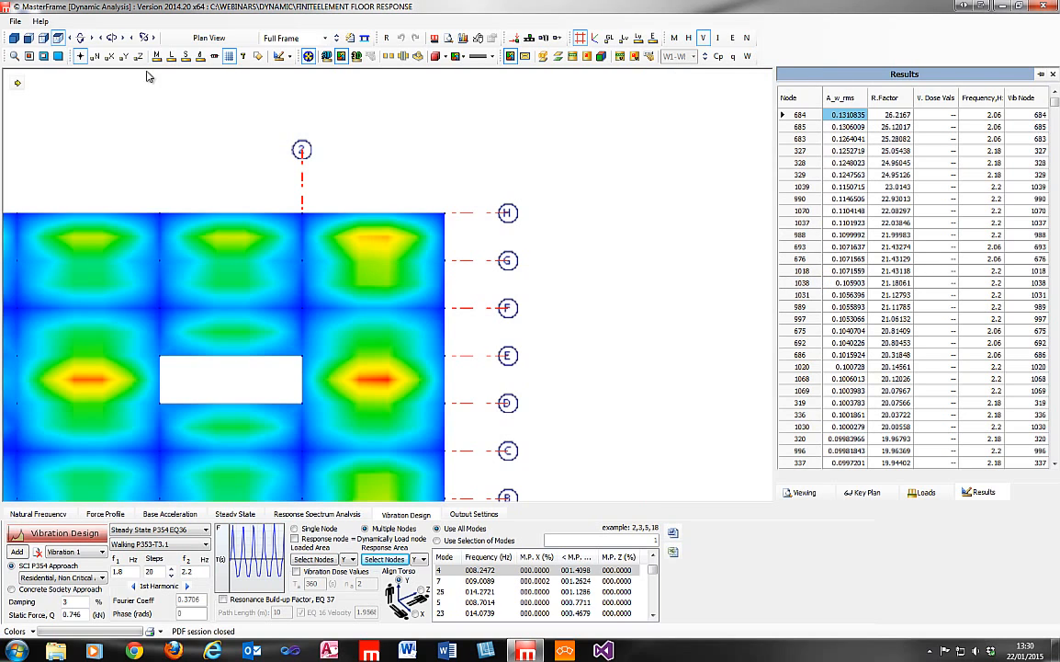
click(14, 37)
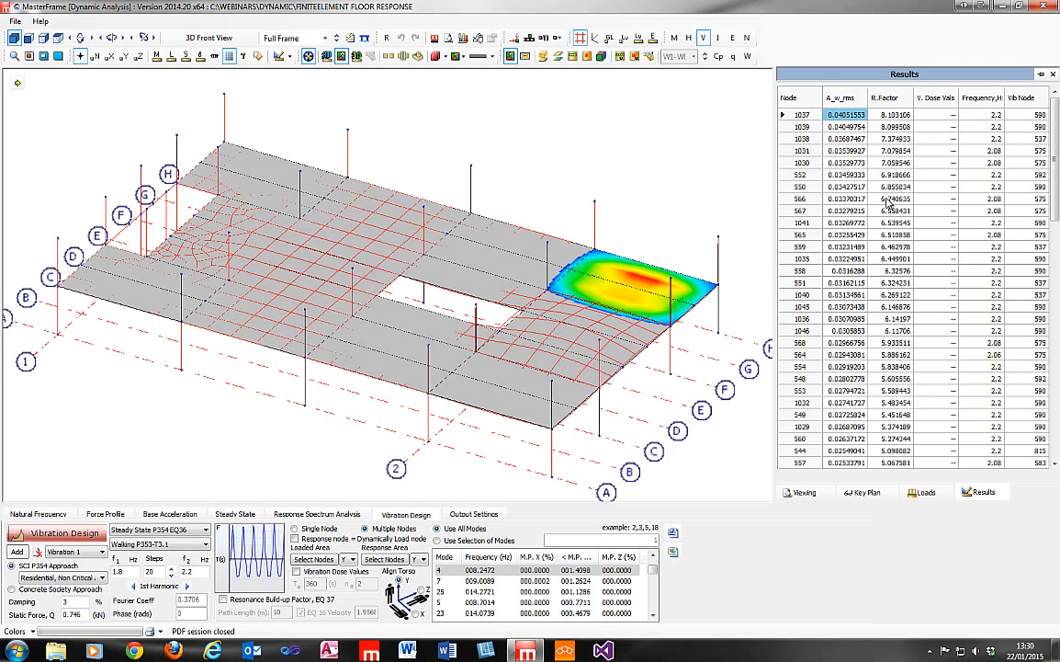
Locate response node 1037 and its vibration node 590 on the floor model.
click(899, 117)
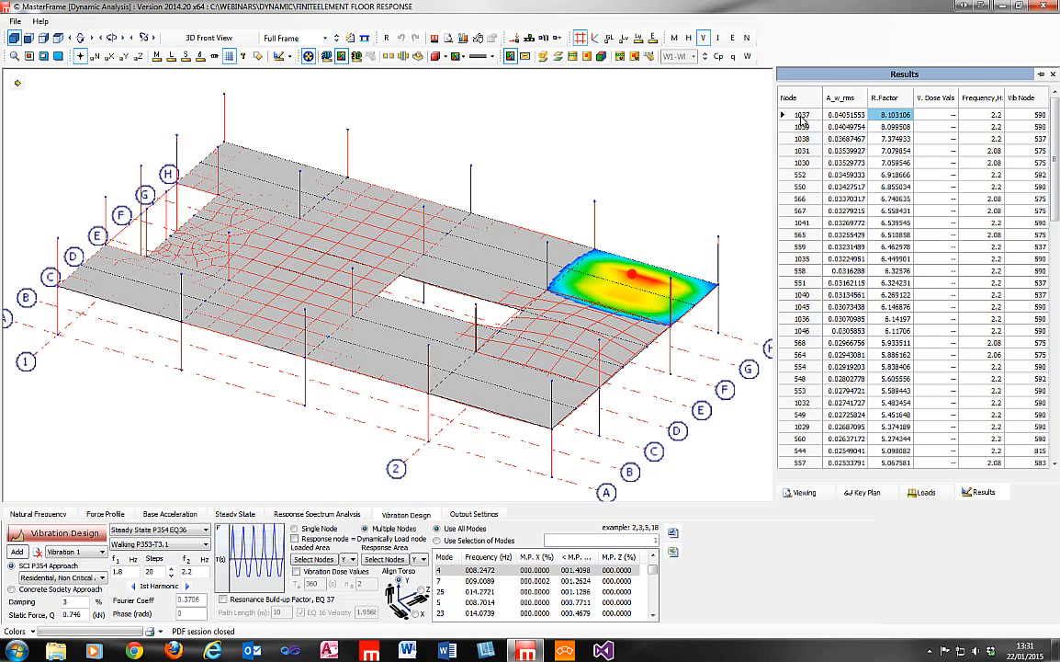
click(1025, 117)
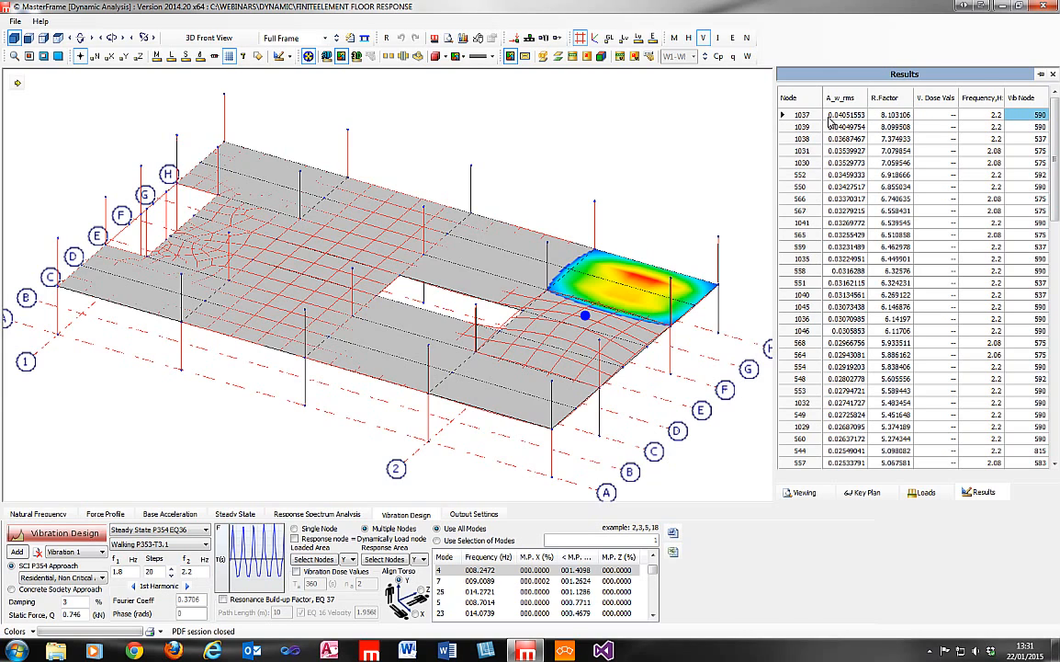
Compare the positions of response node 1037 and its vibration node 590 on the floor model from different angles.
click(787, 115)
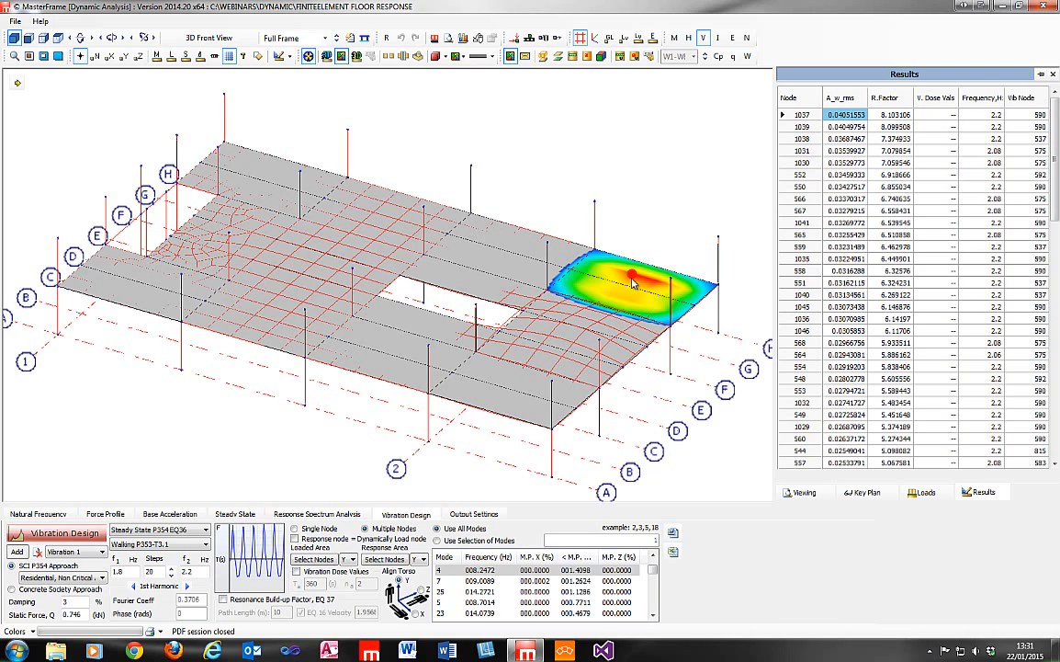
click(1033, 115)
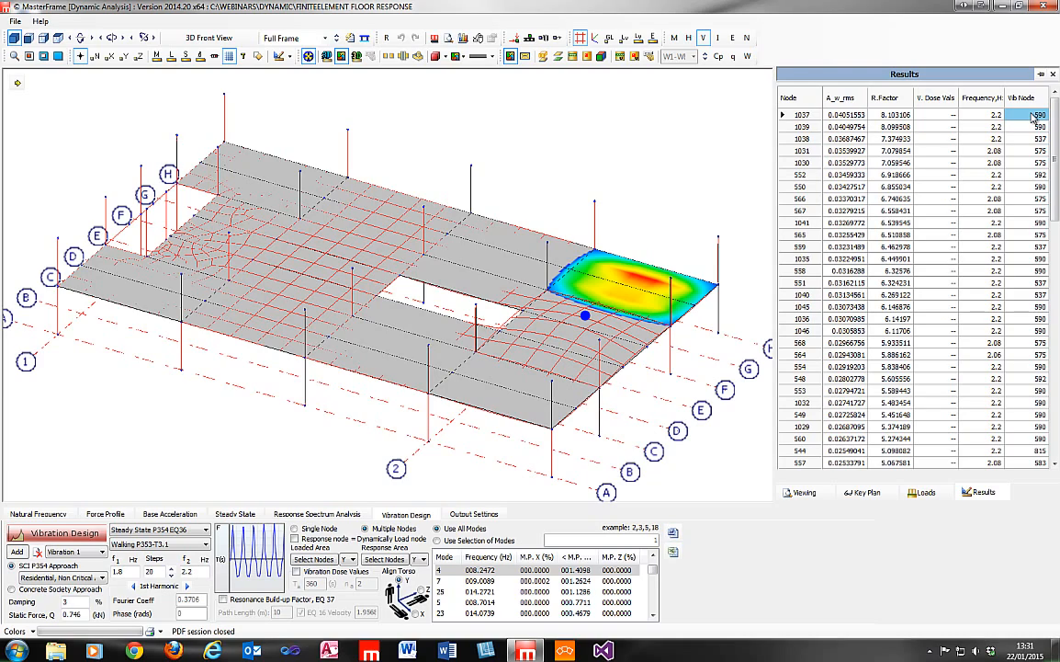
middle_drag(380, 286, 347, 402)
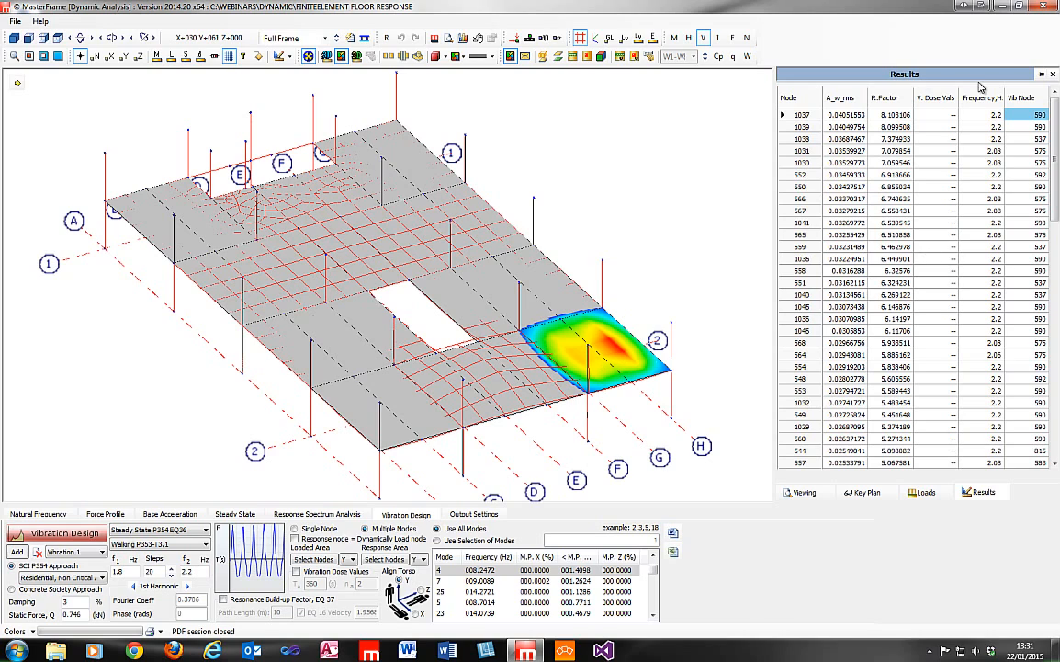
click(880, 115)
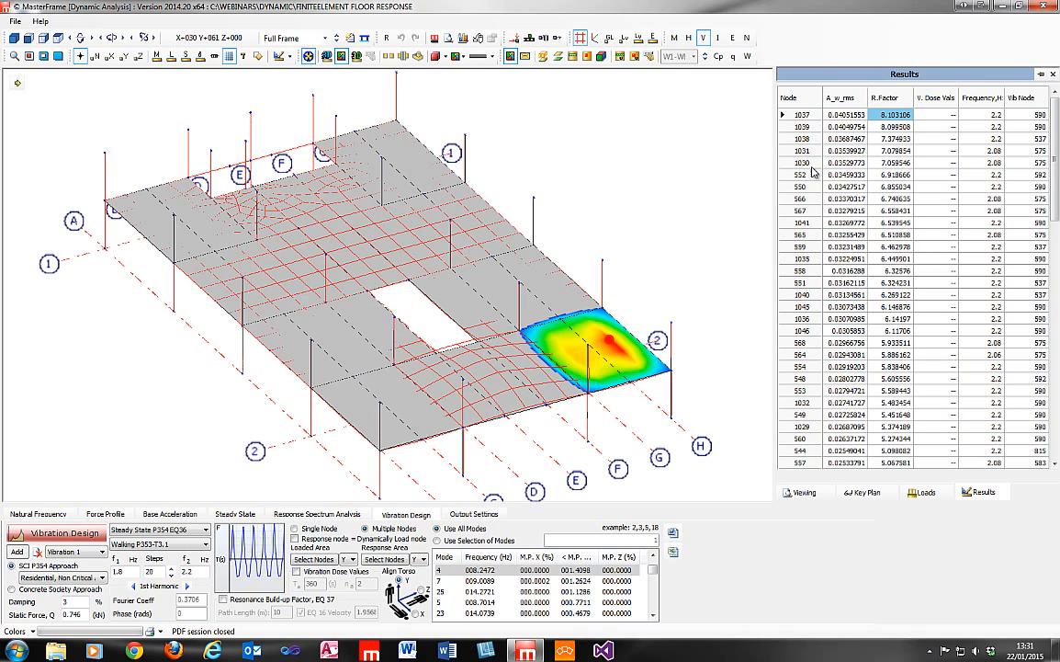
click(1025, 115)
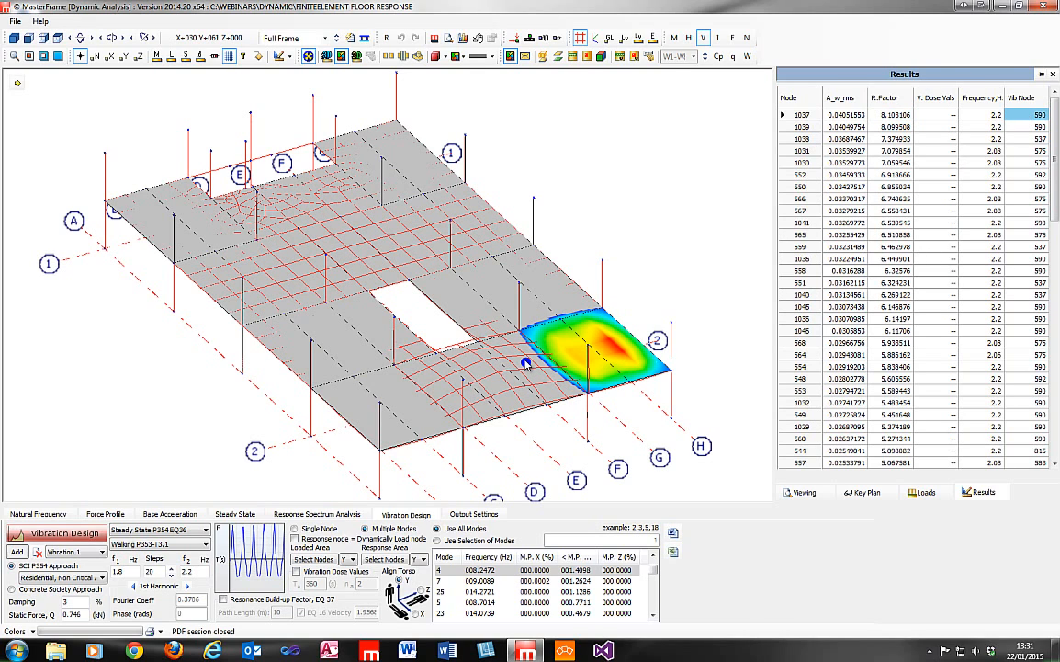
click(882, 116)
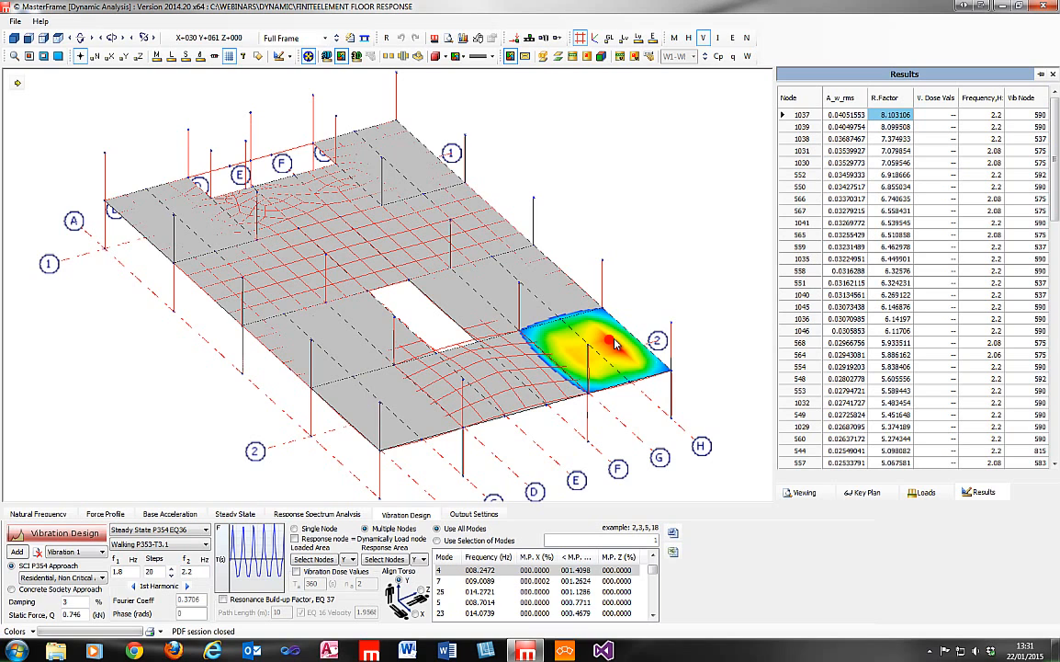
middle_drag(389, 353, 790, 324)
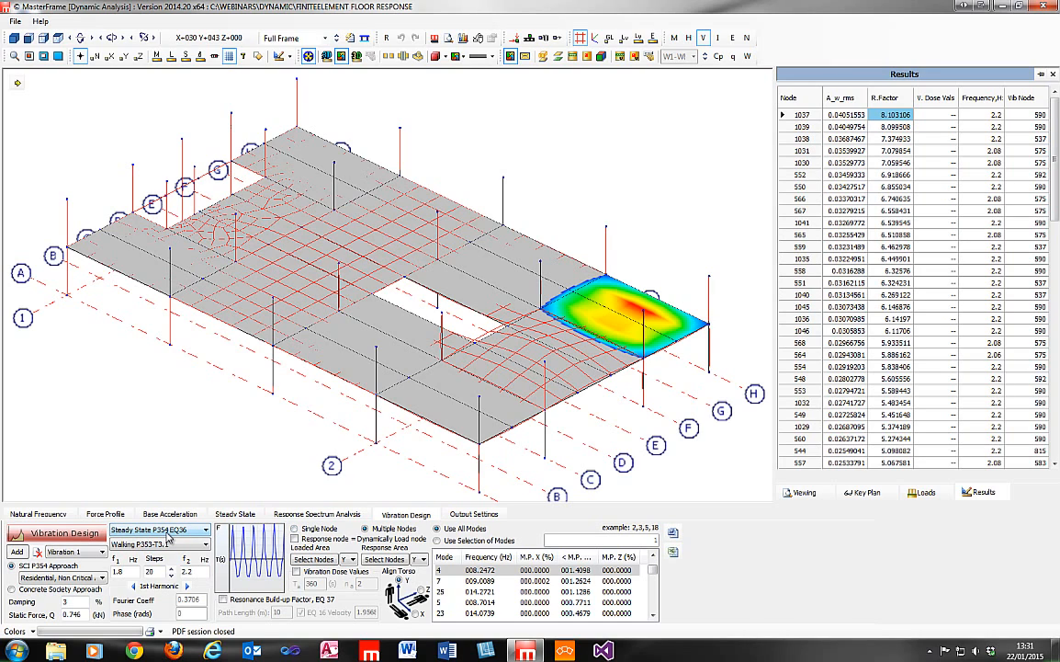
Review the available response analysis methods, and locate response nodes 1039 and 1037 on the floor model.
click(167, 531)
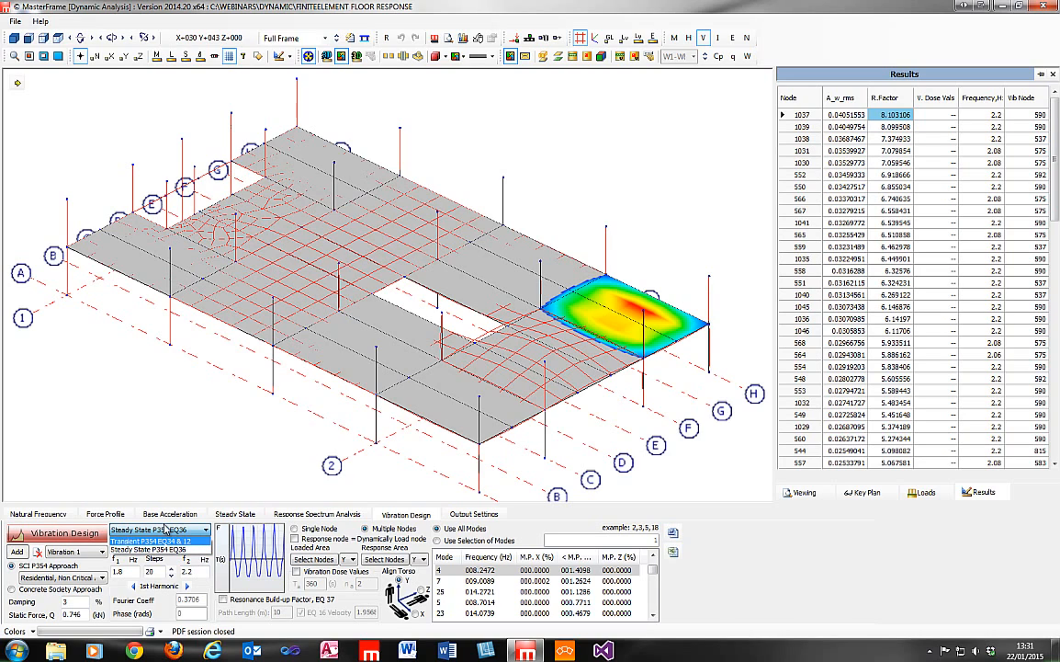
click(175, 532)
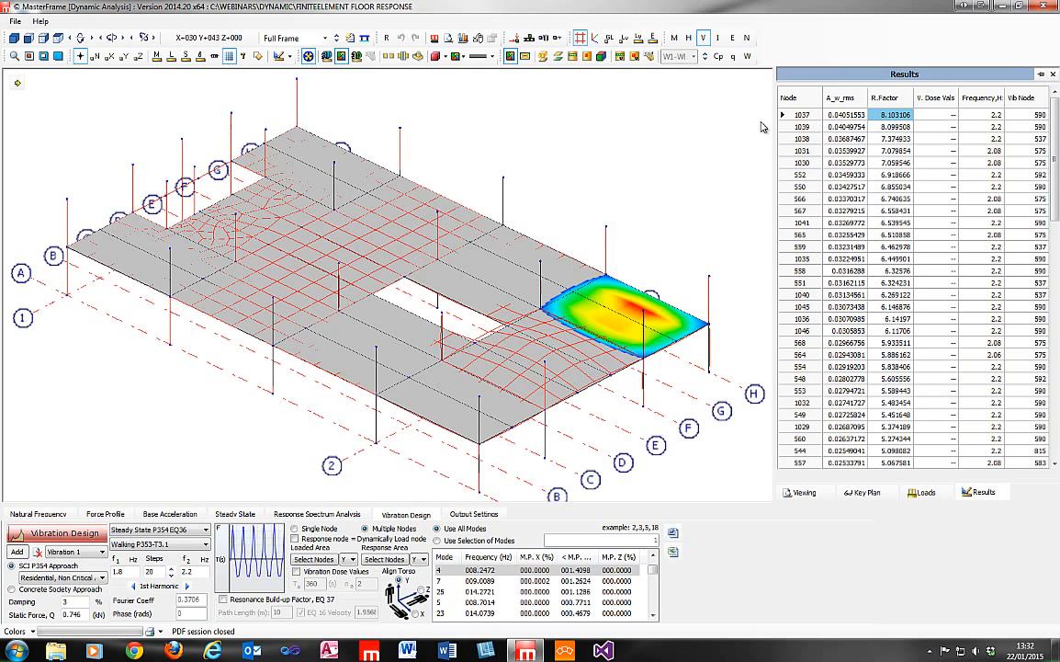
click(898, 128)
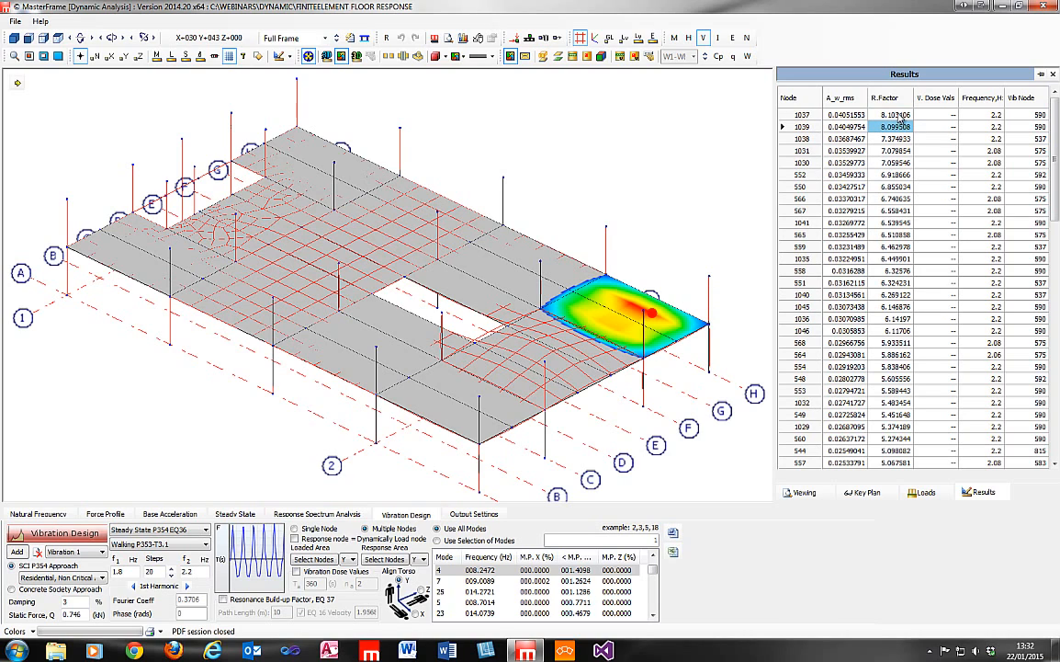
click(899, 115)
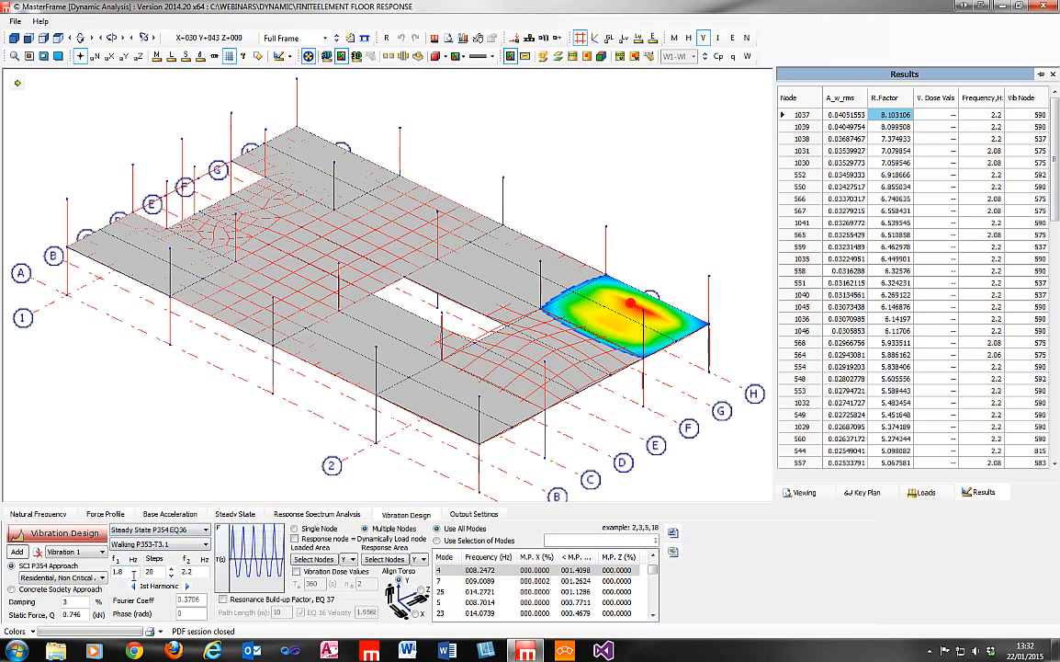
Examine the lower and upper walking frequency limits of the vibration design.
click(126, 571)
click(192, 571)
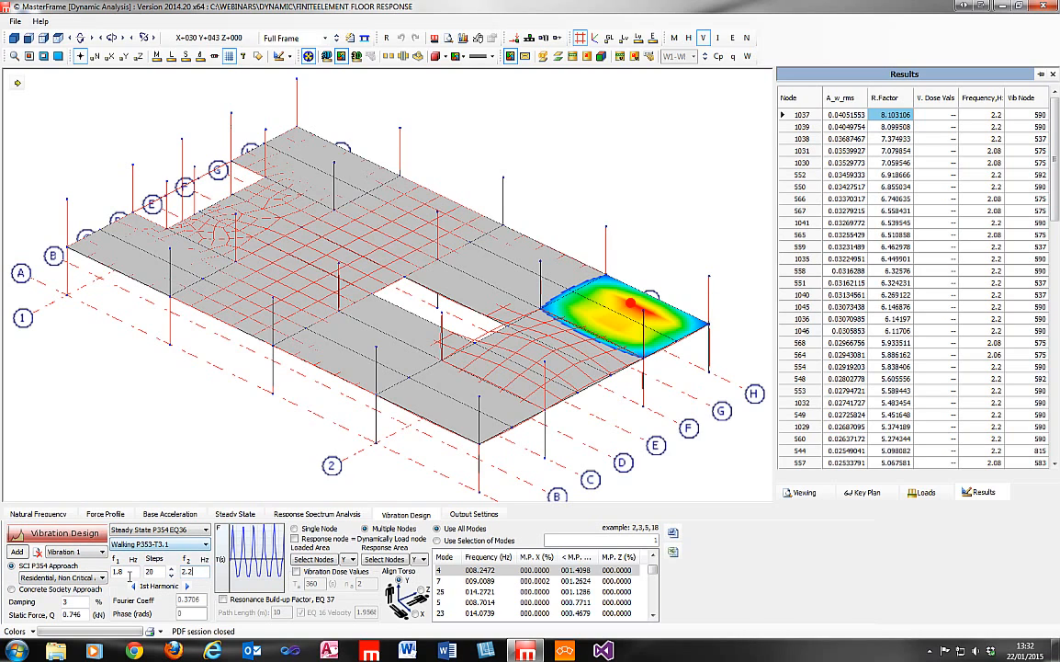
click(129, 576)
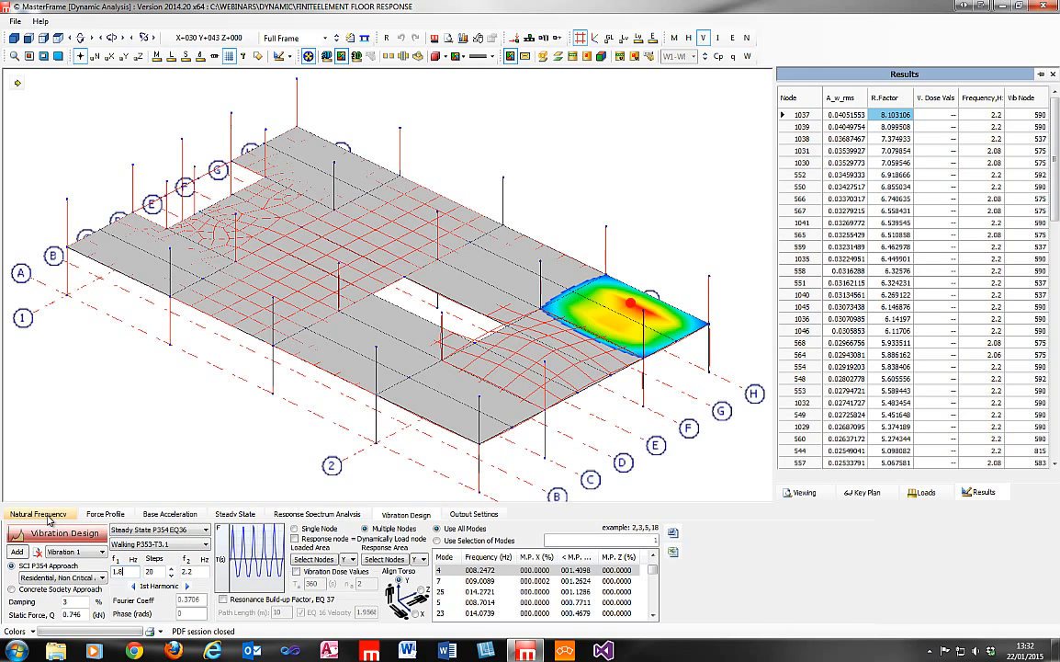
Sort the modes by frequency and by Y mass participation, and inspect the shapes of modes 4 and 7.
click(488, 559)
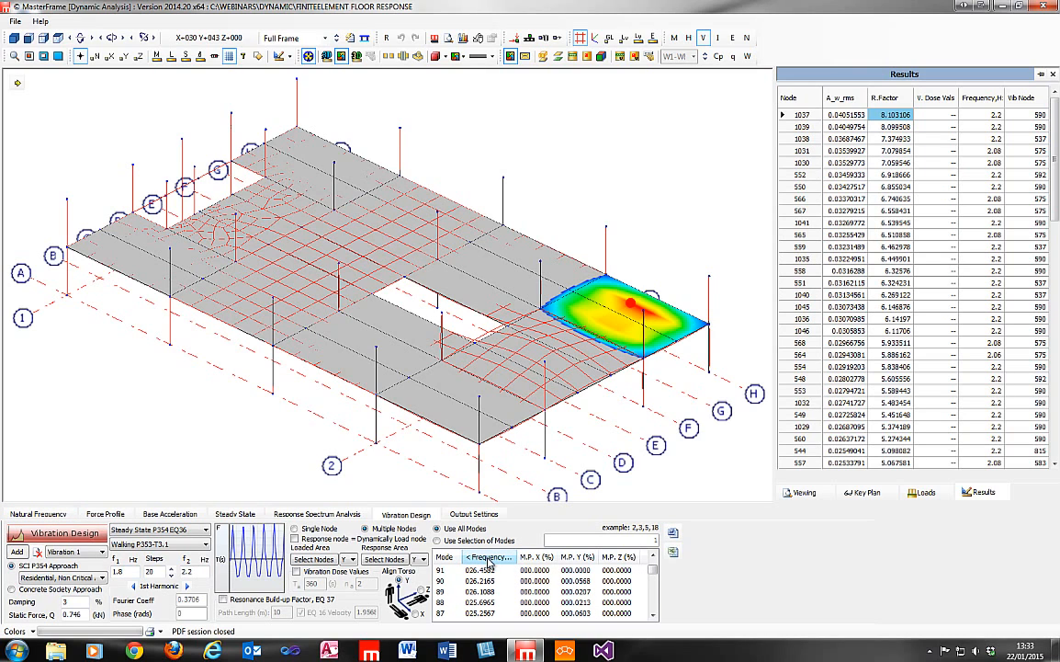
click(576, 557)
click(580, 571)
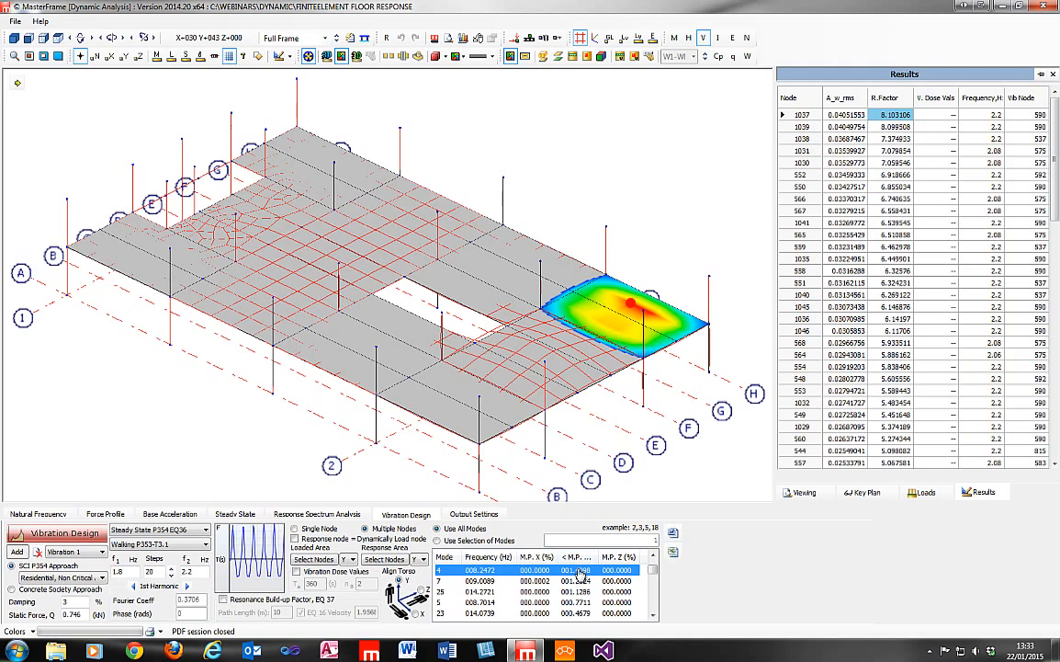
click(577, 581)
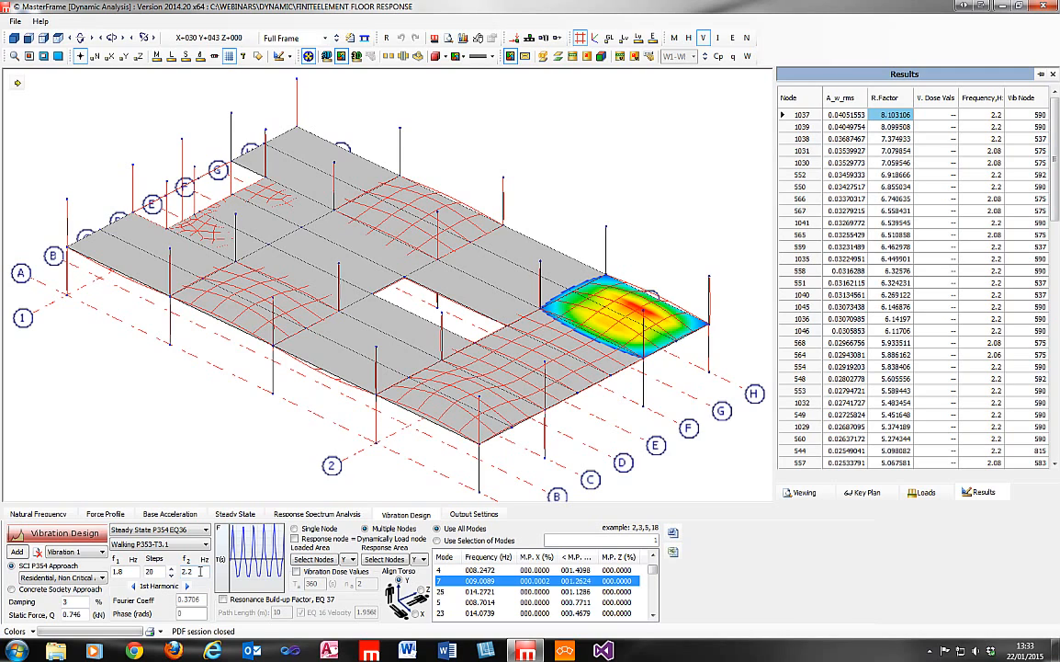
click(140, 531)
click(140, 532)
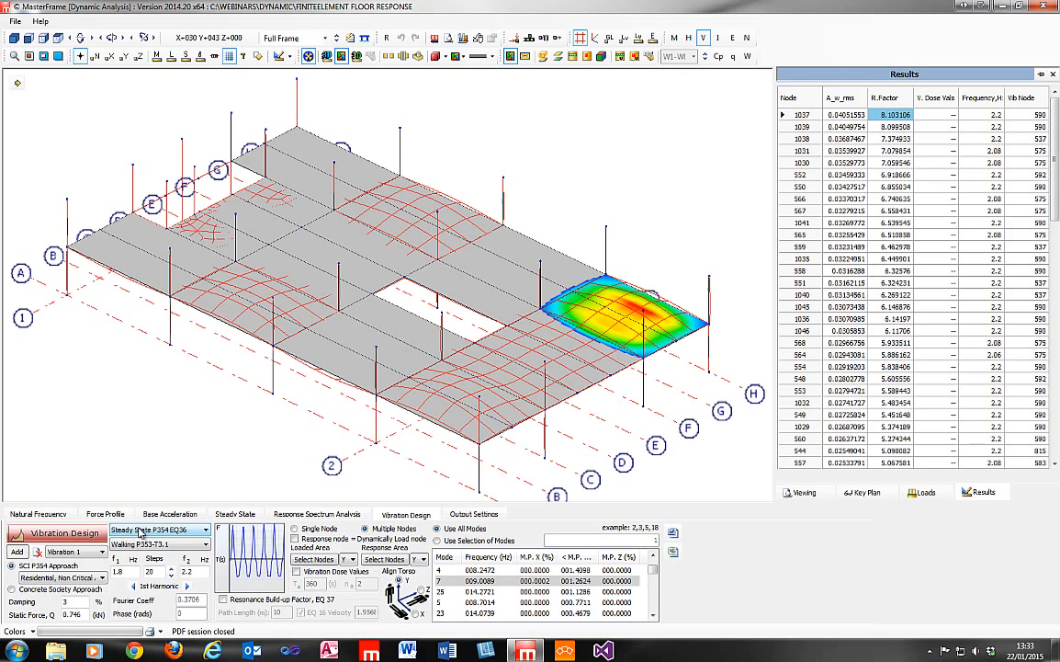
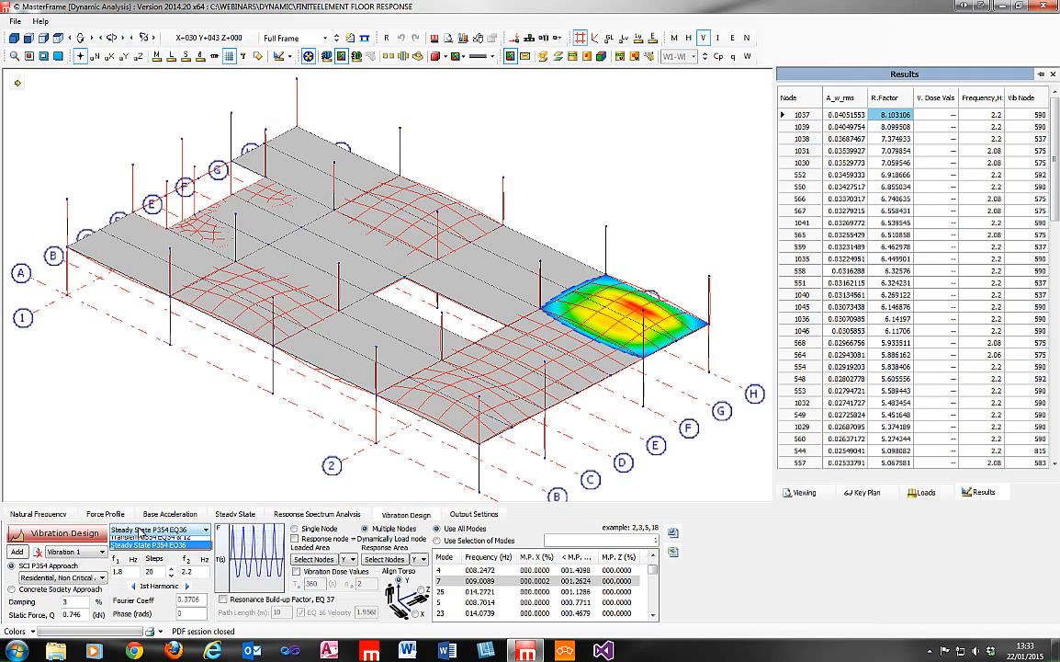
Switch the response method to Transient P354 EQ34 & 12 and examine its total time and time step settings.
click(140, 530)
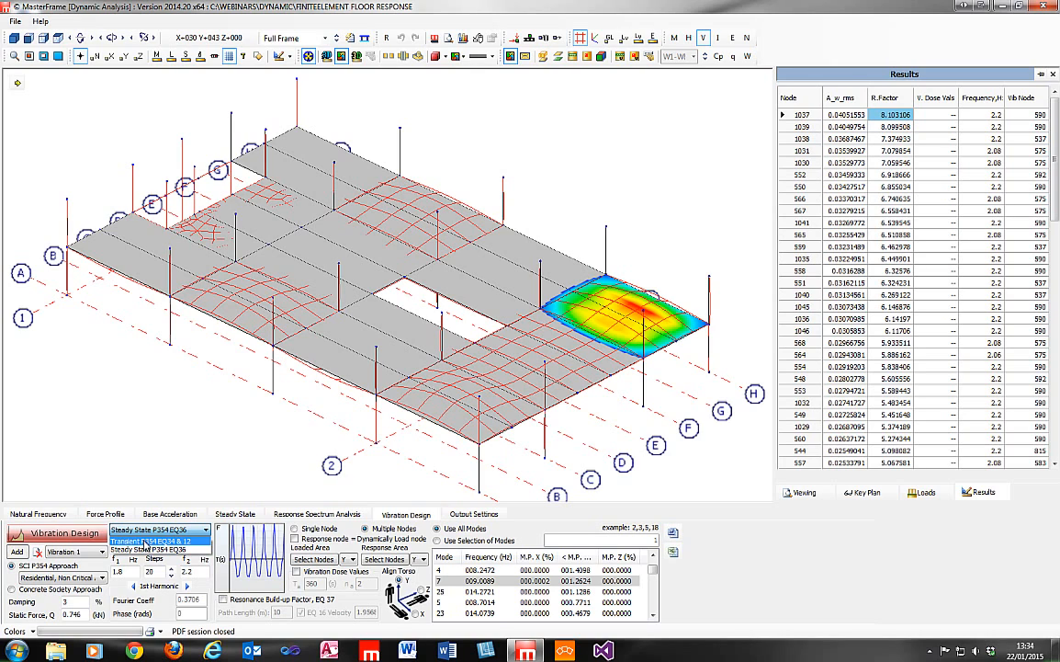
click(144, 542)
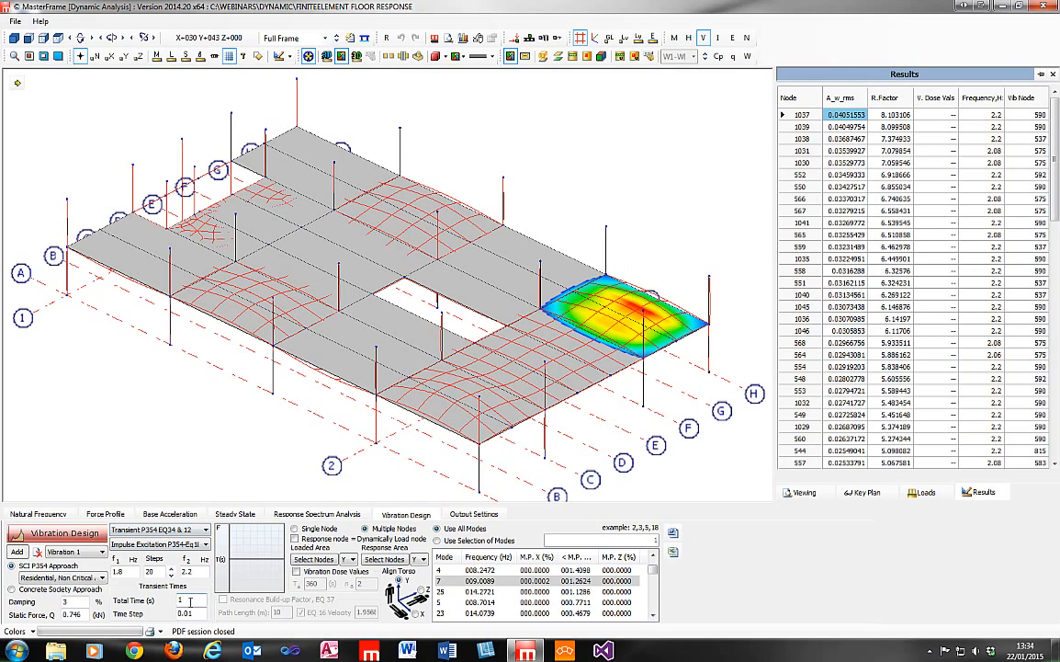
drag(191, 601, 175, 602)
click(198, 613)
click(164, 531)
click(198, 615)
double_click(186, 613)
drag(184, 615, 177, 614)
click(203, 613)
click(200, 600)
click(202, 613)
Return the response method to Steady State P354 EQ36 and review the available methods and lower walking frequency.
click(154, 530)
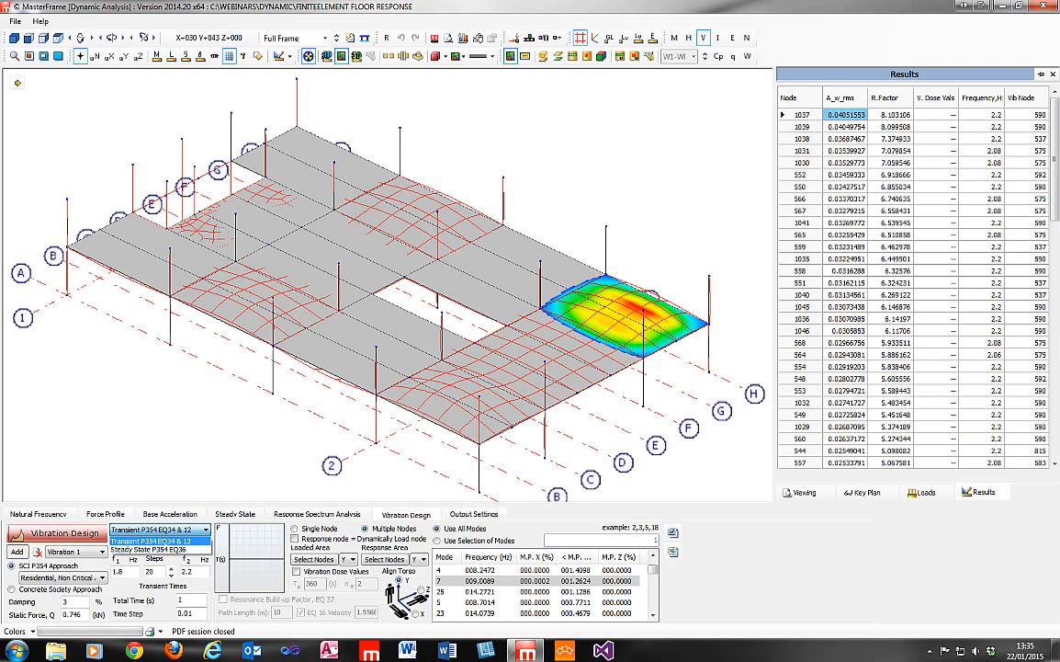
click(147, 549)
click(156, 543)
click(138, 478)
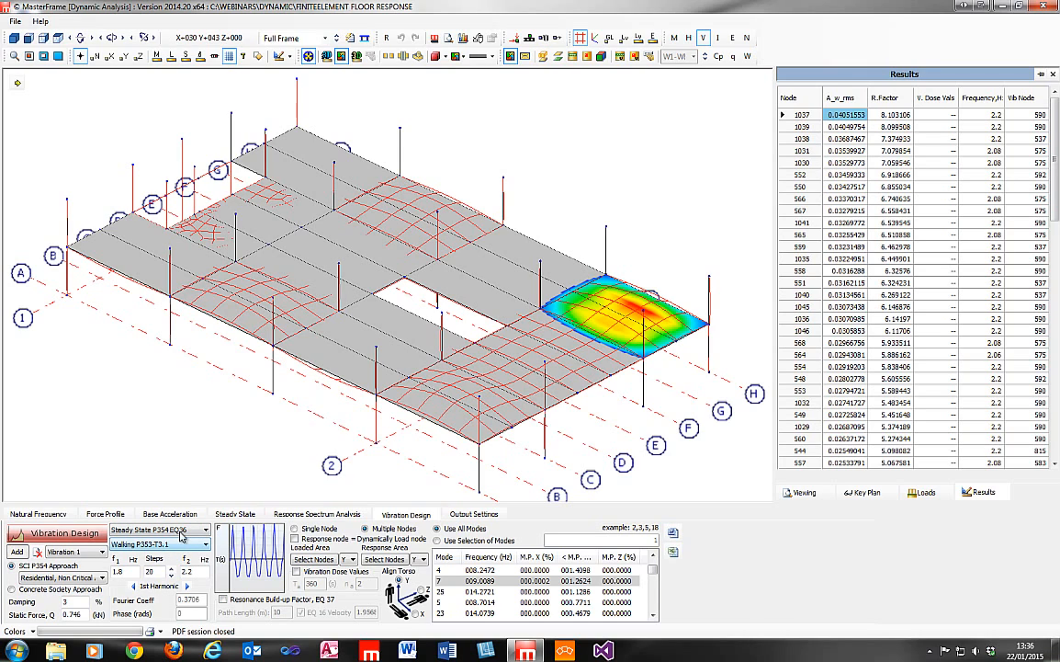
click(170, 530)
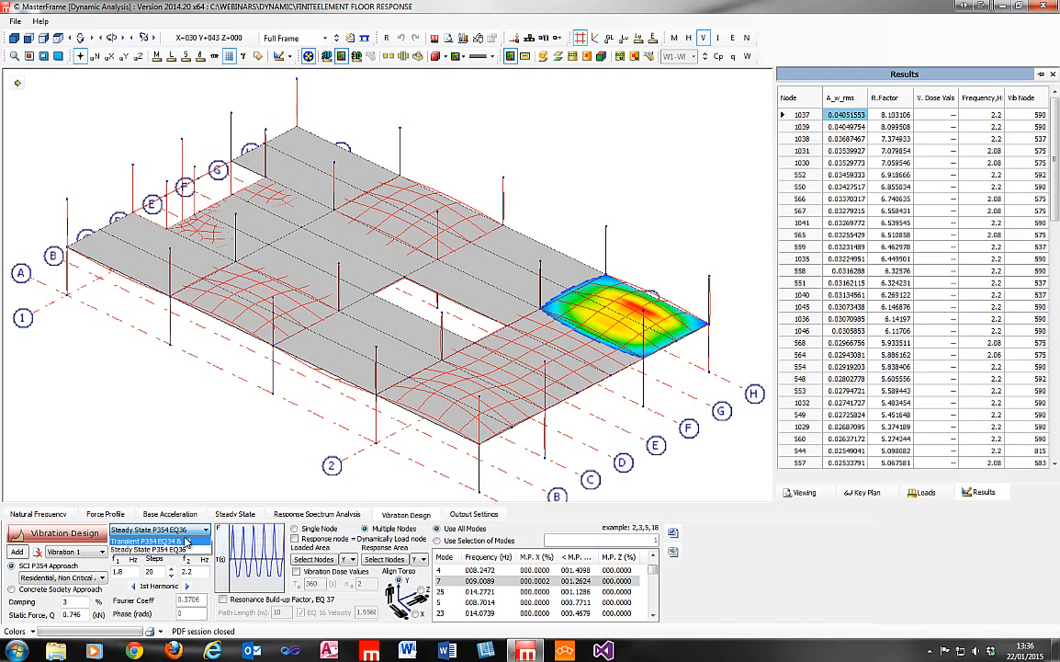
click(179, 549)
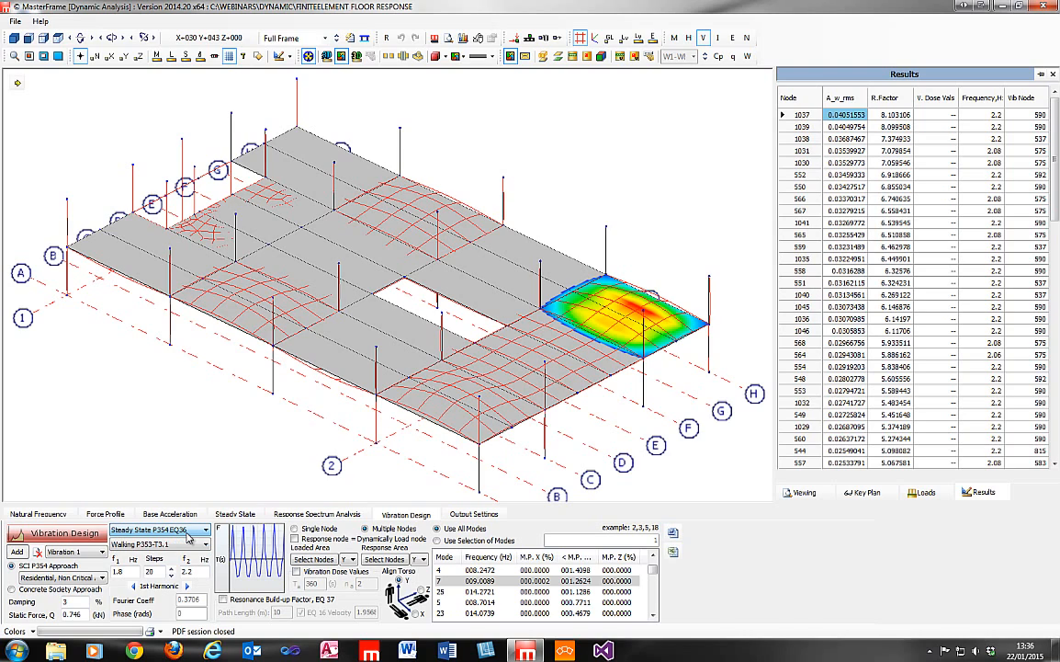
click(188, 533)
click(190, 535)
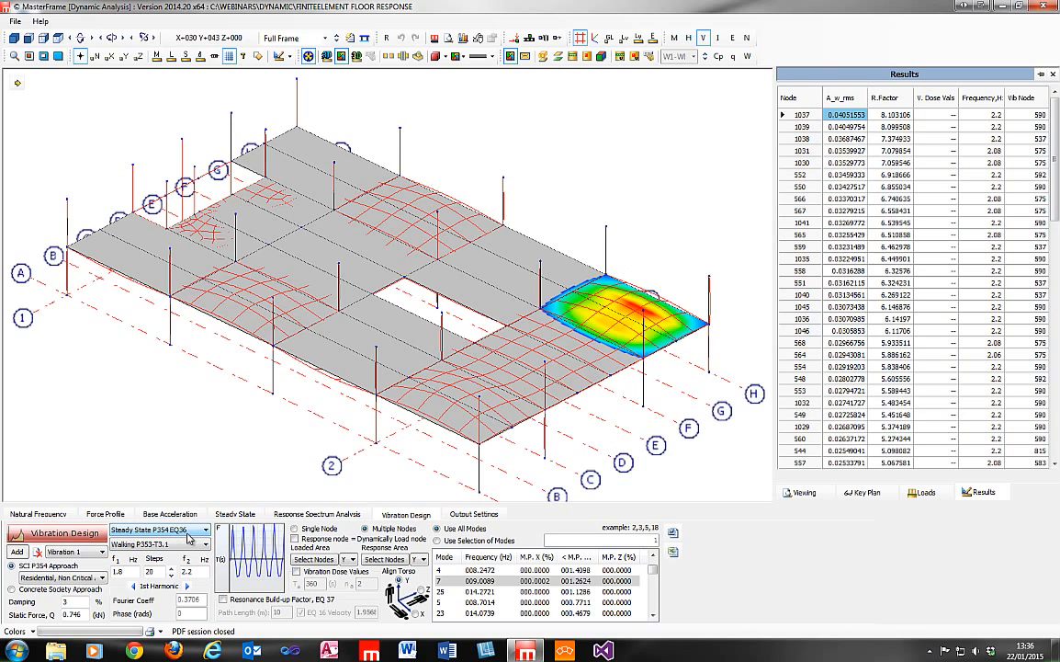
click(124, 572)
Hide the floor's response results and leave the dynamic analysis without saving the dynamic data changes.
click(1053, 73)
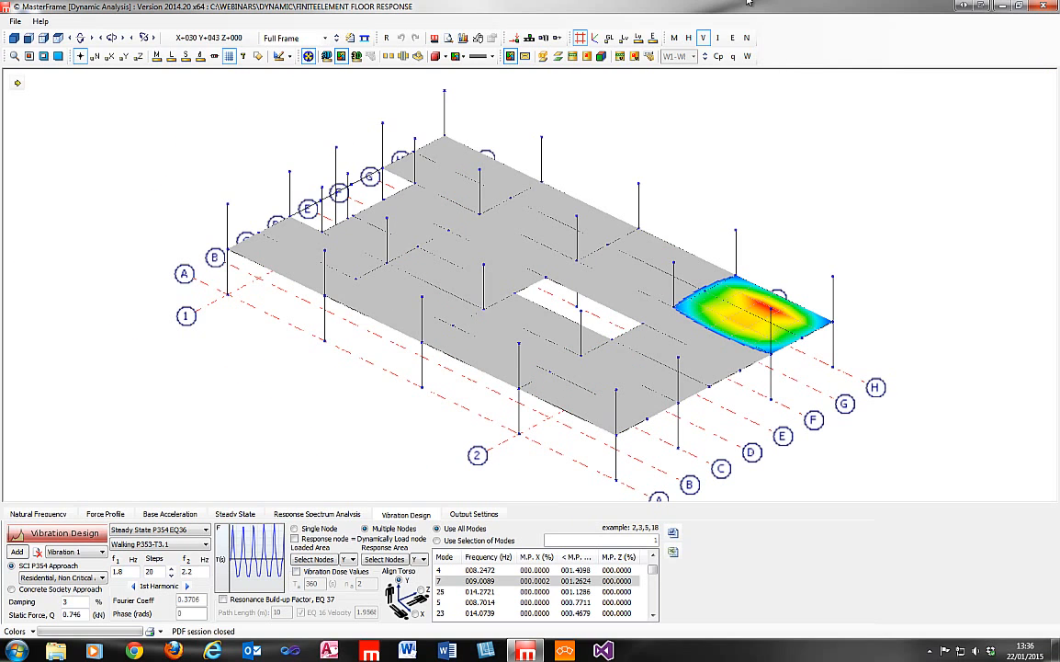
click(1046, 6)
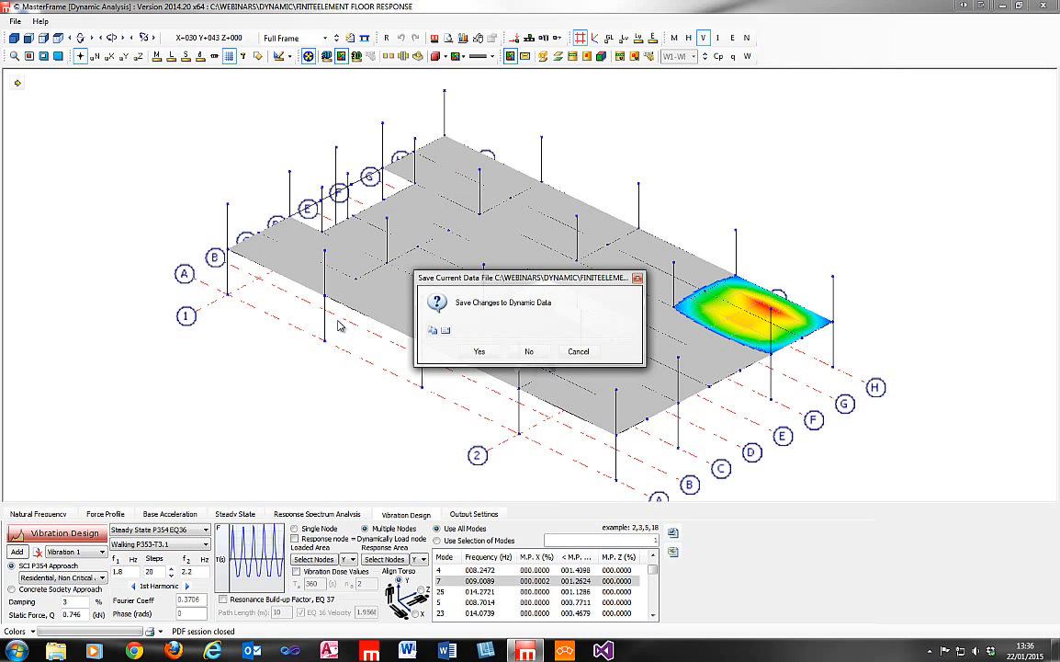
click(531, 350)
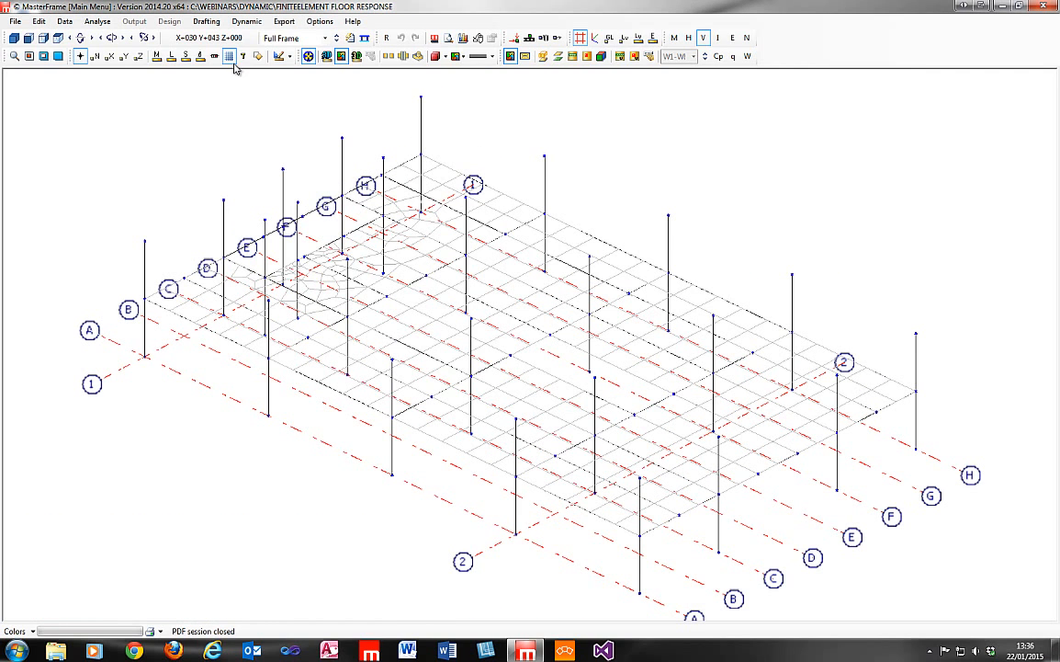
Open the recent file HelicalStair.$5 from C:\Webinars\Dynamic.
click(14, 20)
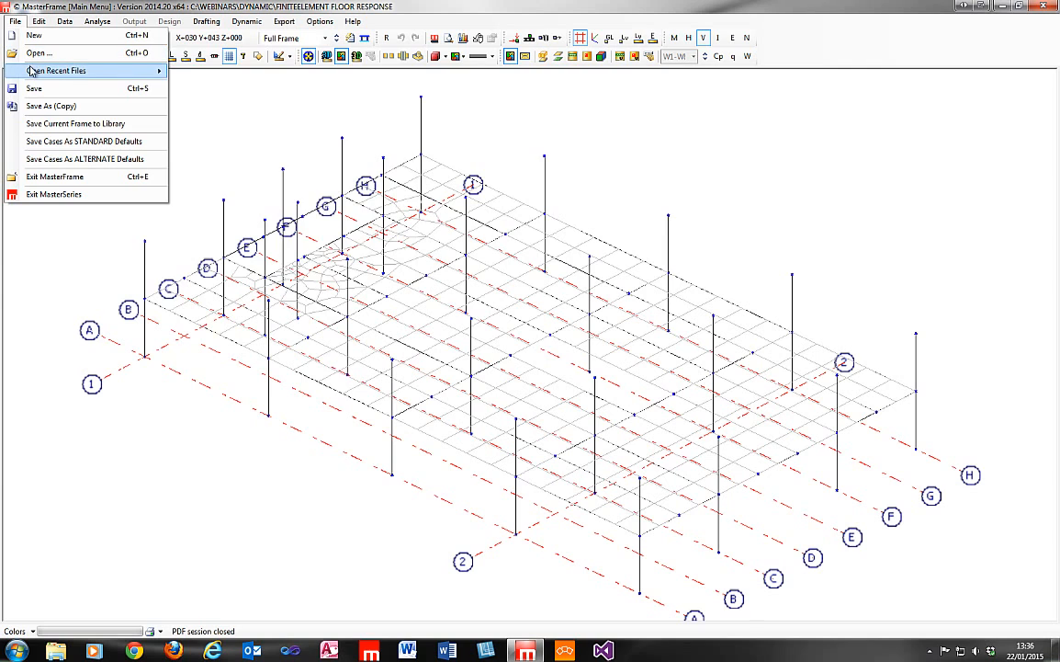
mouse_move(42, 71)
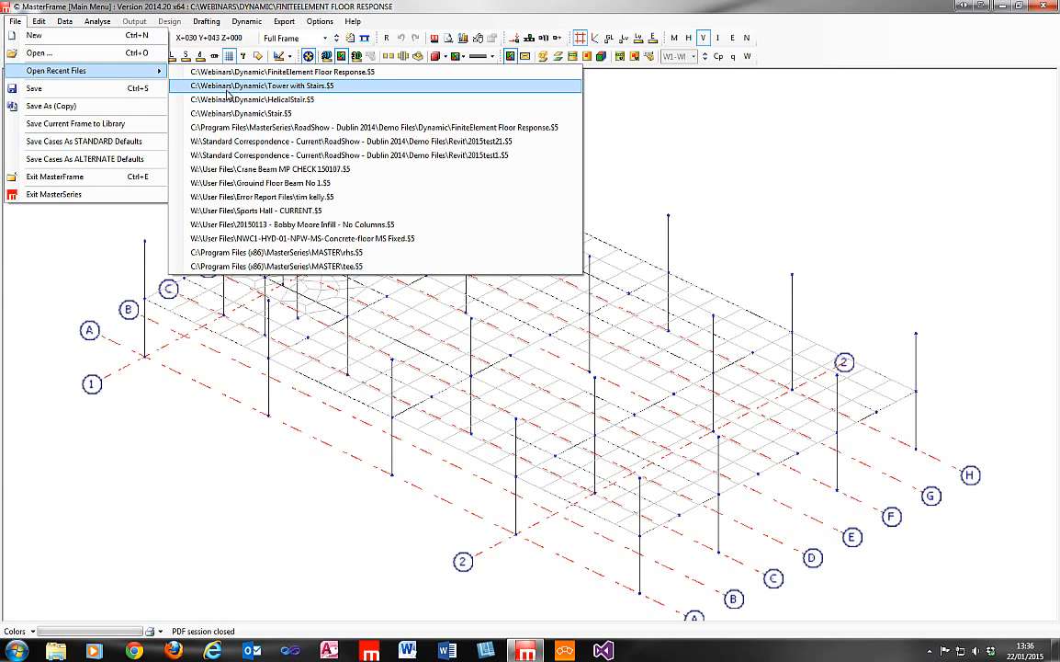
click(207, 86)
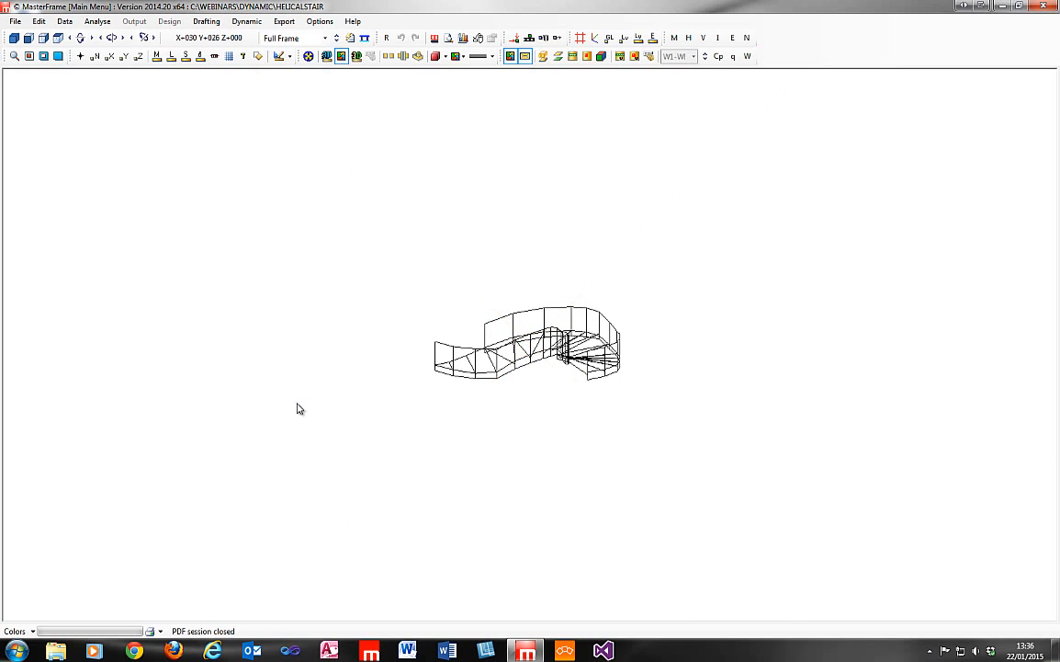
Render the helical stair's members as solids and inspect the stair from its other side.
click(308, 57)
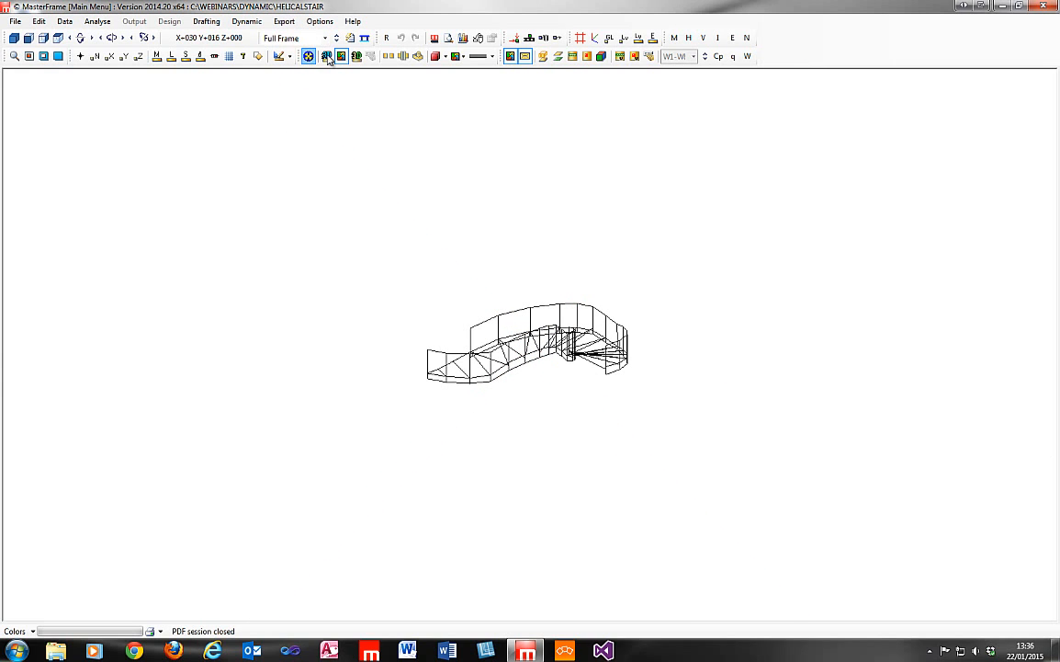
scroll(553, 348, up, 4)
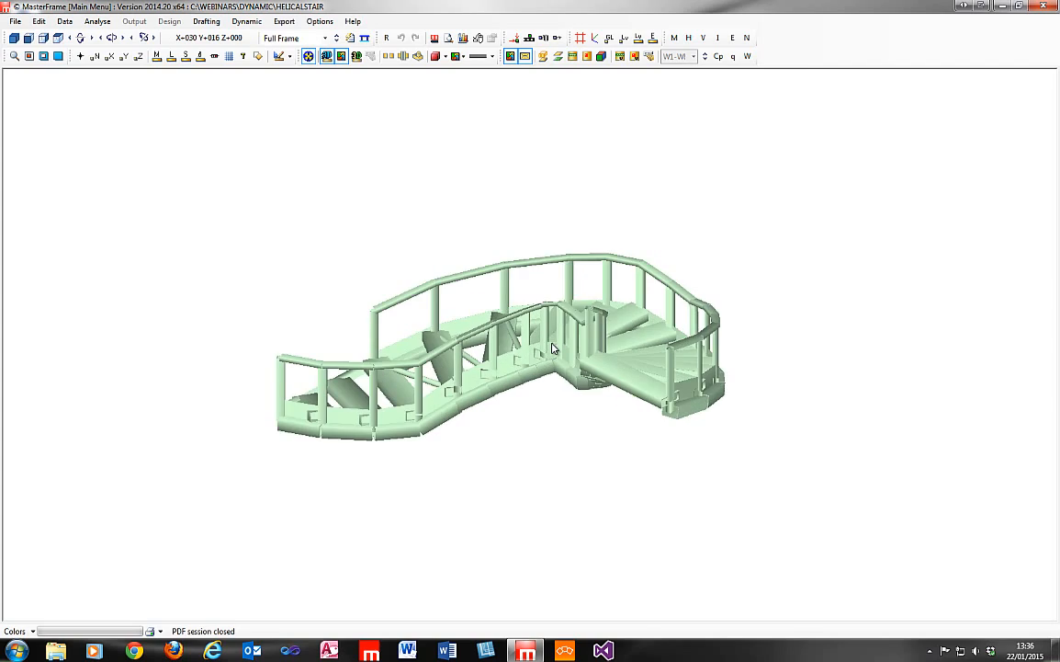
middle_drag(439, 389, 1056, 388)
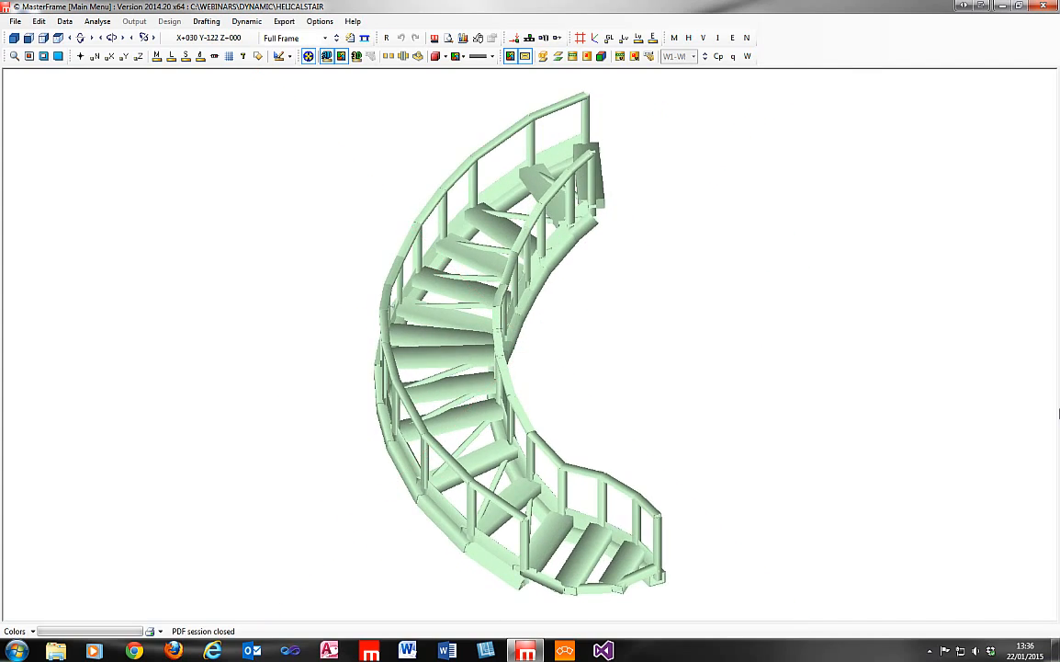
Return the stair to wireframe, open its dynamic analysis and fit the model in the 3D front view.
click(326, 57)
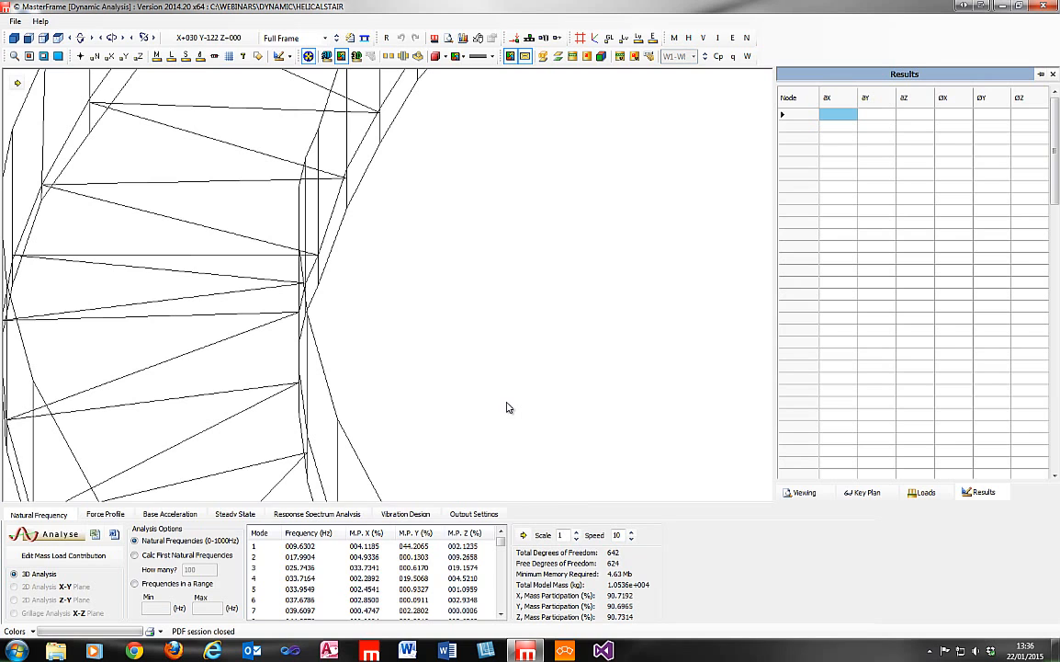
click(14, 38)
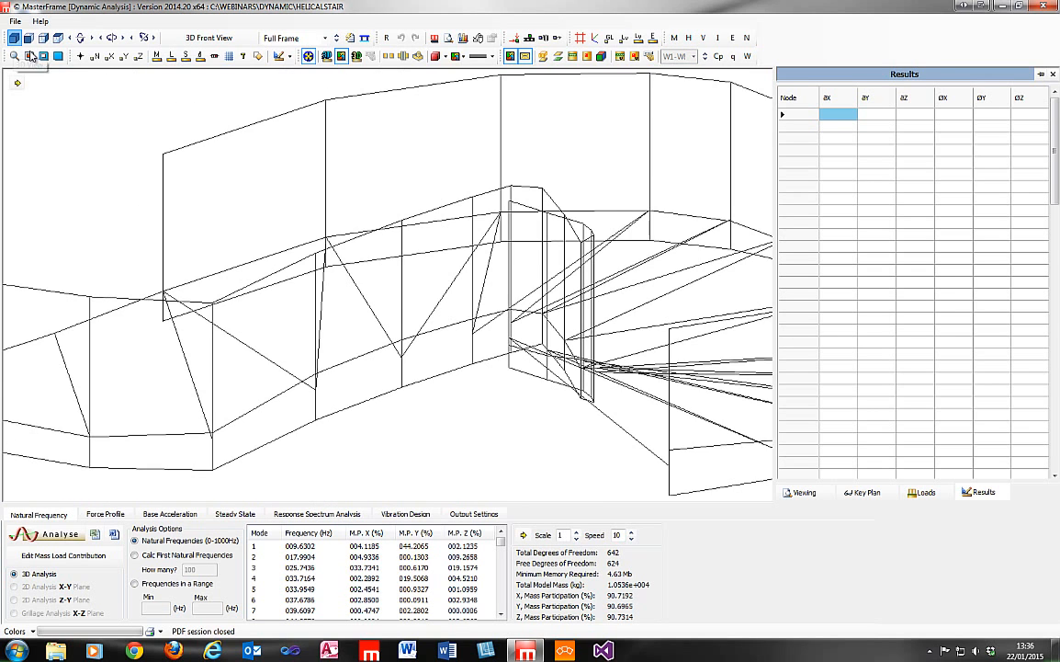
scroll(398, 429, down, 5)
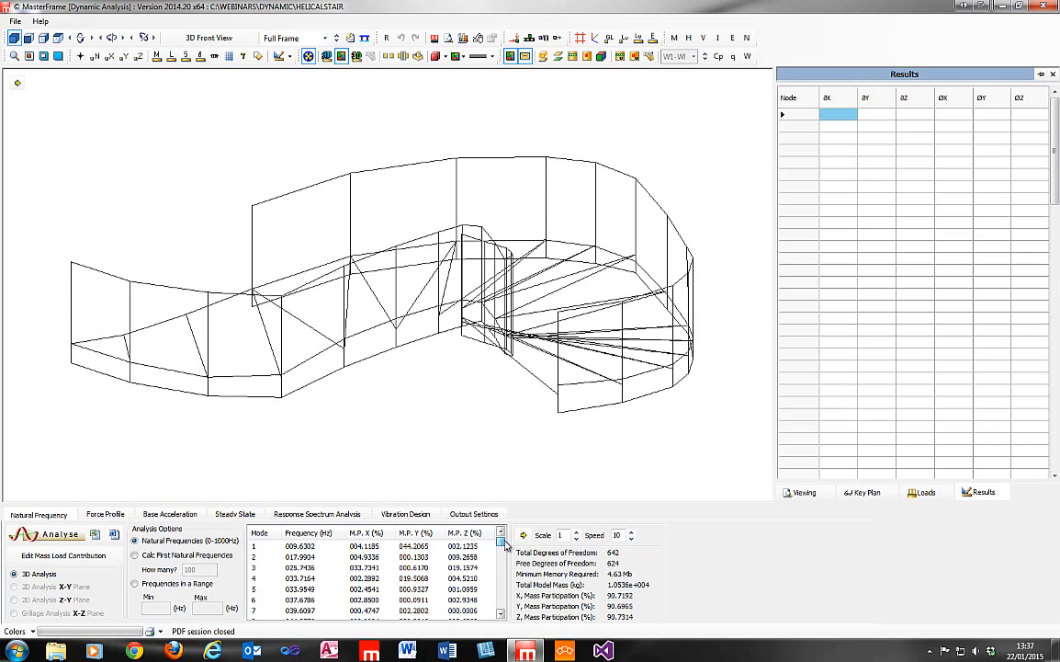
Compare the helical stair's mode shapes, frequencies and mass participation for modes 1 to 5.
click(303, 577)
click(305, 567)
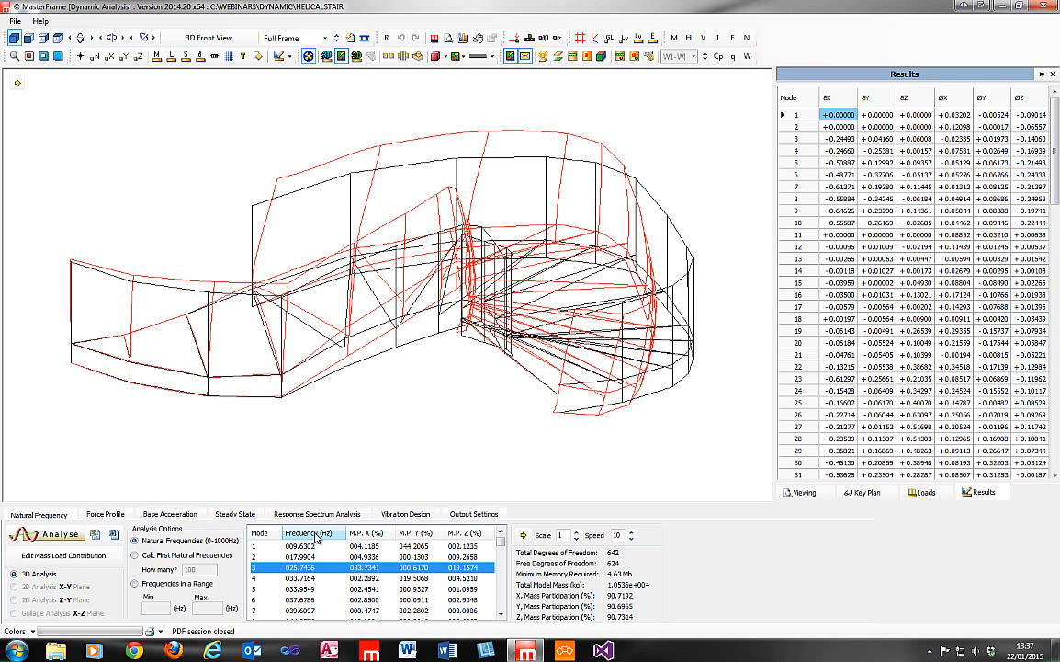
click(308, 547)
click(309, 557)
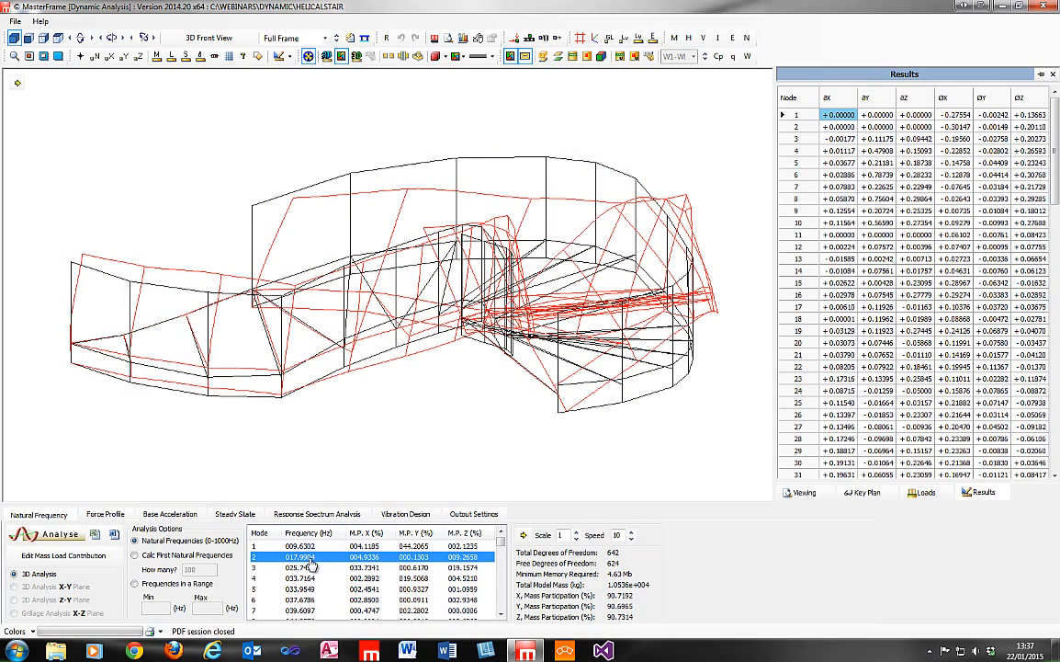
click(309, 567)
click(309, 577)
click(309, 589)
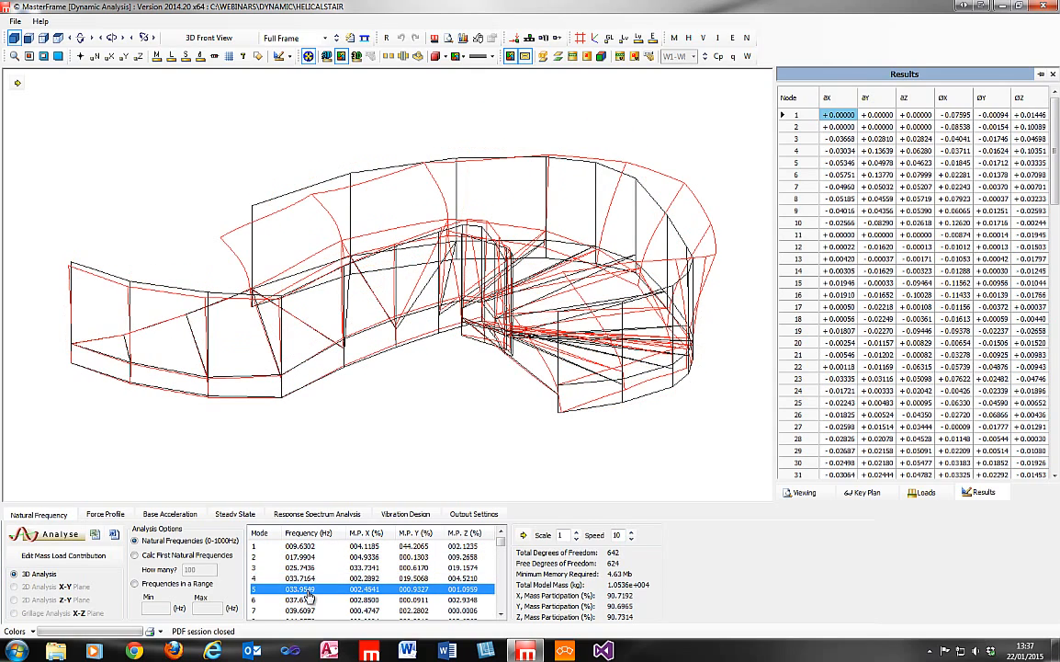
scroll(308, 593, down, 4)
scroll(309, 598, up, 4)
click(308, 547)
click(309, 556)
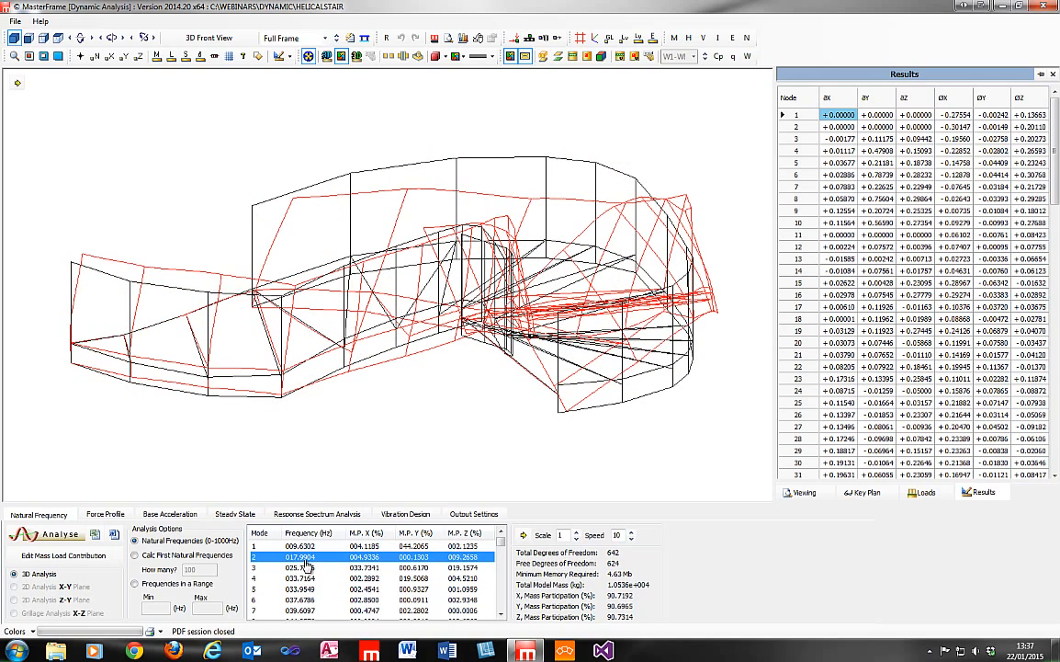
click(308, 567)
Examine the stair's mode 1 deformed shape from several angles.
click(311, 546)
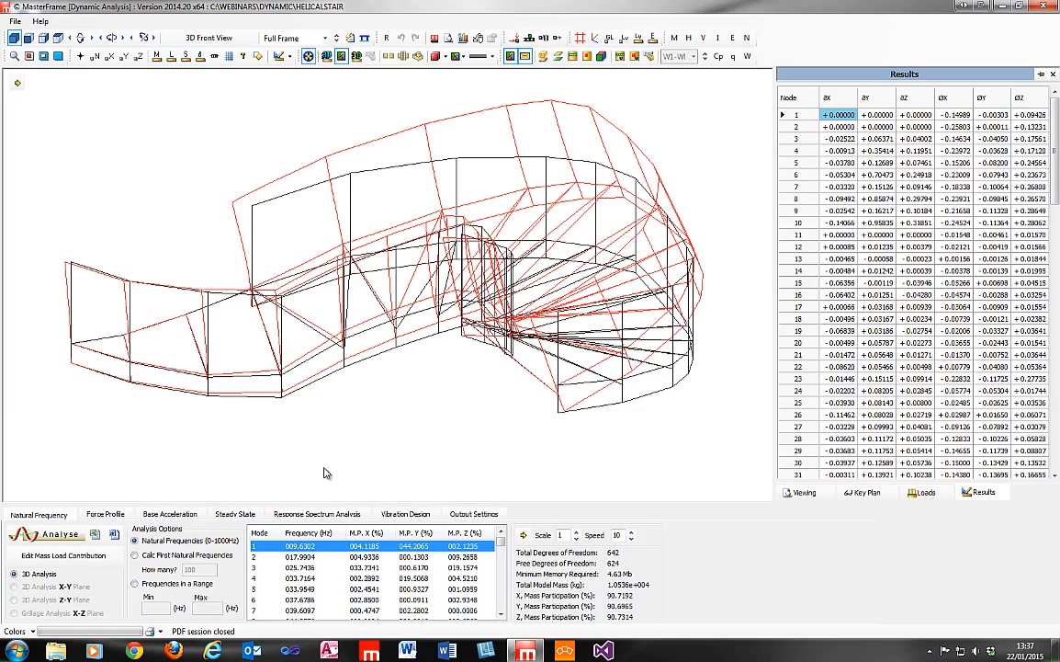
middle_drag(391, 289, 942, 345)
middle_drag(404, 379, 401, 412)
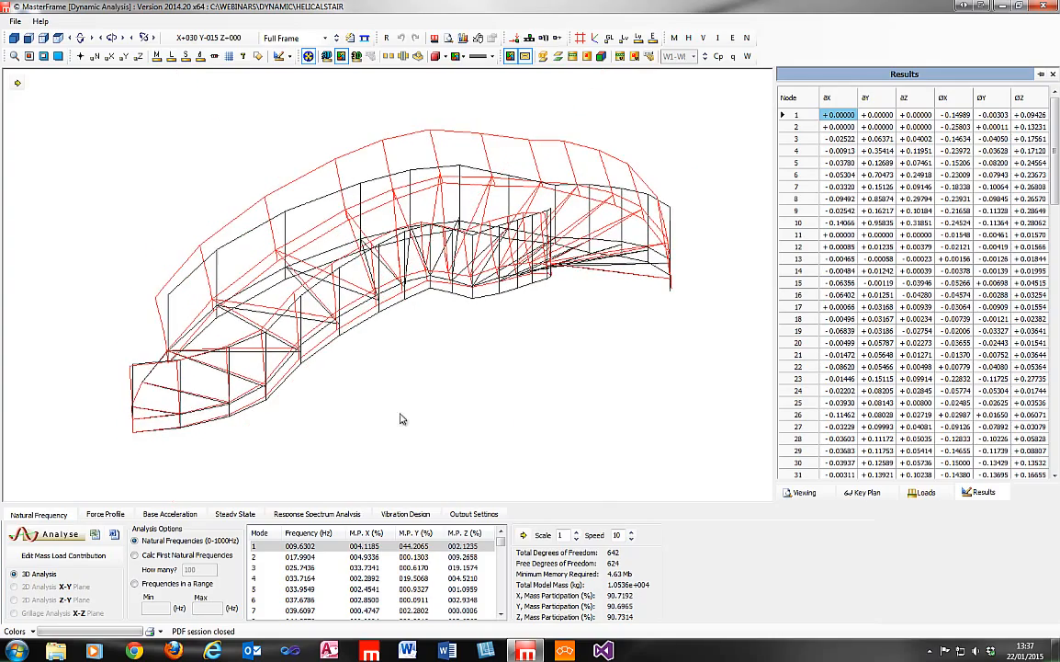
middle_drag(260, 338, 953, 410)
middle_drag(394, 301, 611, 363)
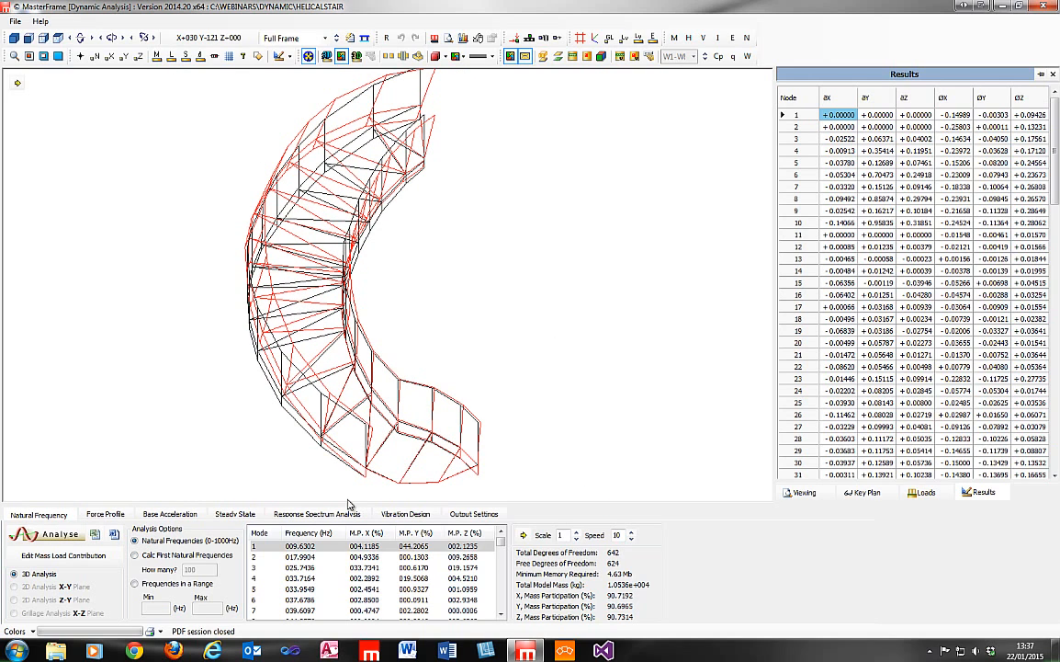
Open the stair's vibration design and review the nodes in its loaded region.
click(405, 514)
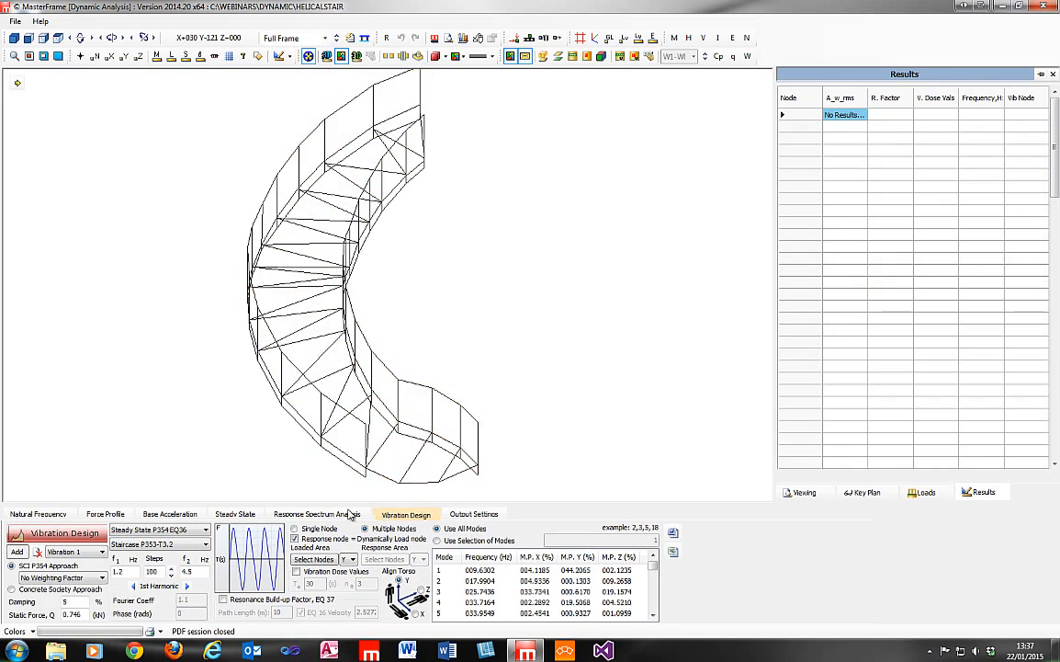
middle_drag(520, 294, 377, 407)
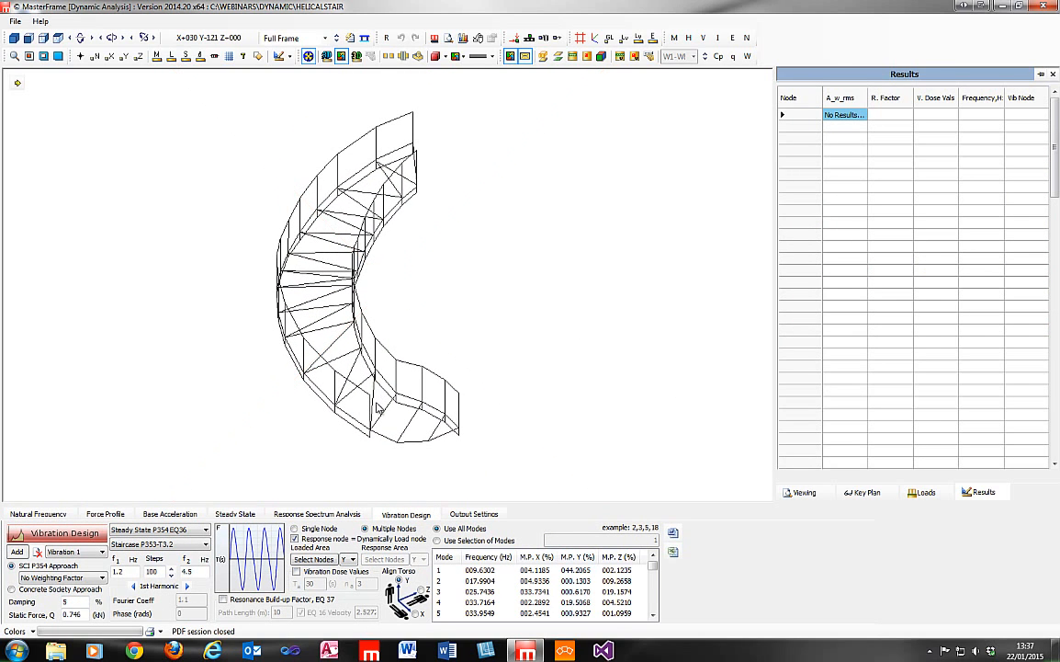
click(313, 560)
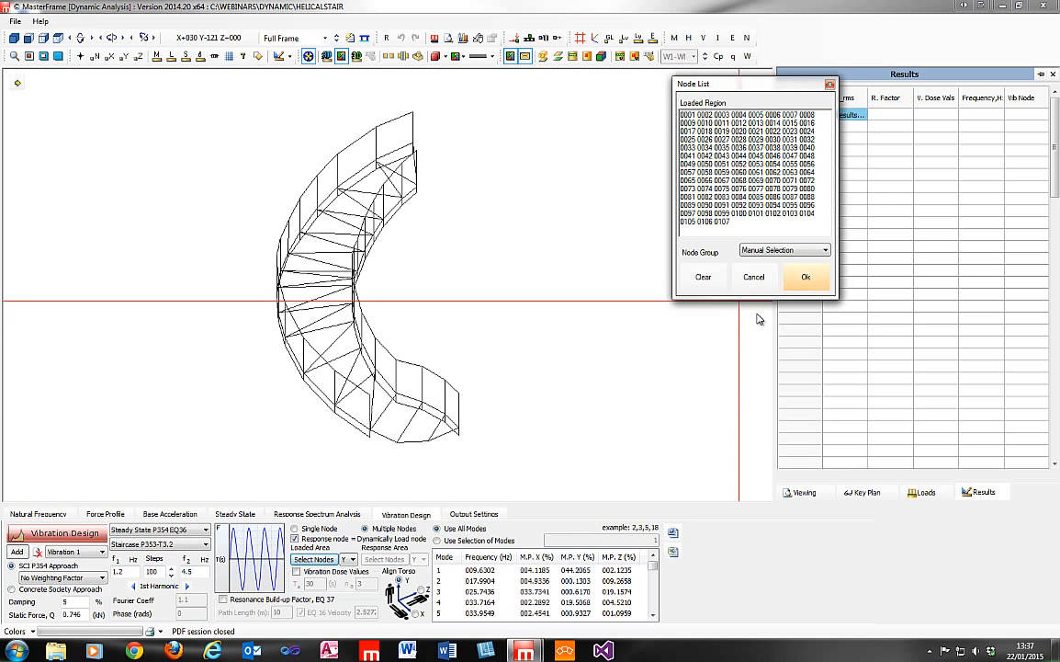
click(806, 276)
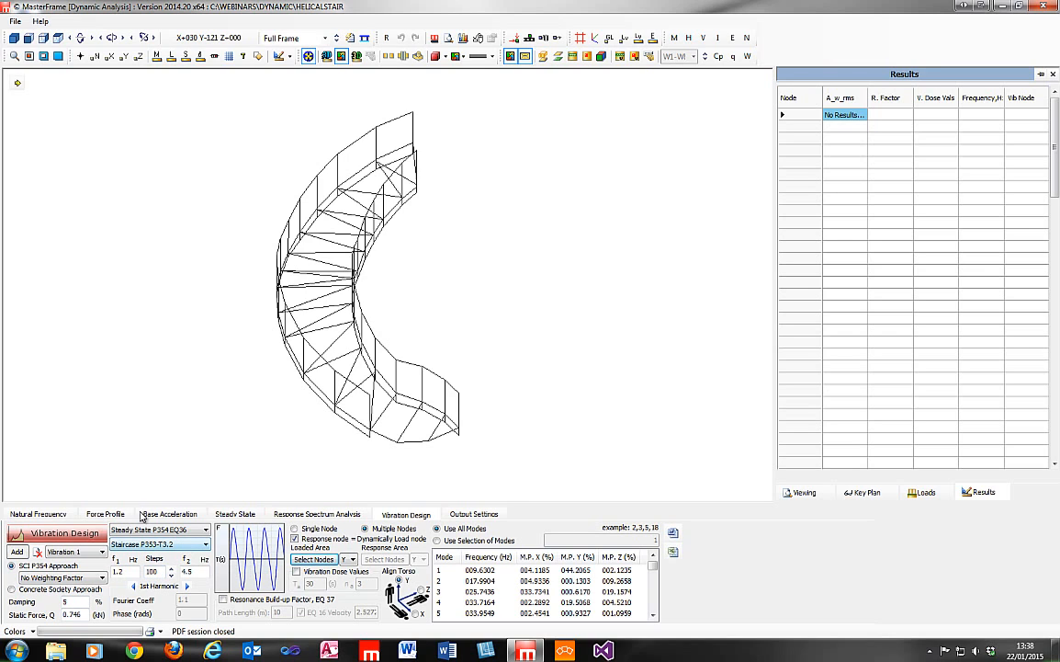
Compare the Walking P353-T3.1 and Staircase P353-T3.2 force functions and their frequency ranges, ending on the staircase function.
click(165, 544)
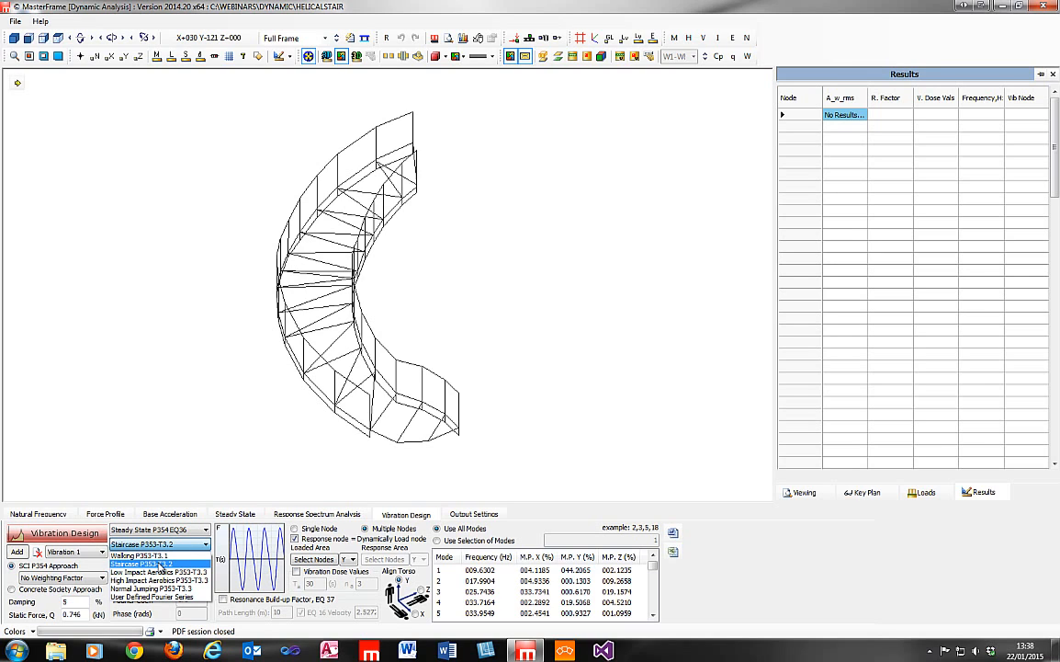
click(161, 563)
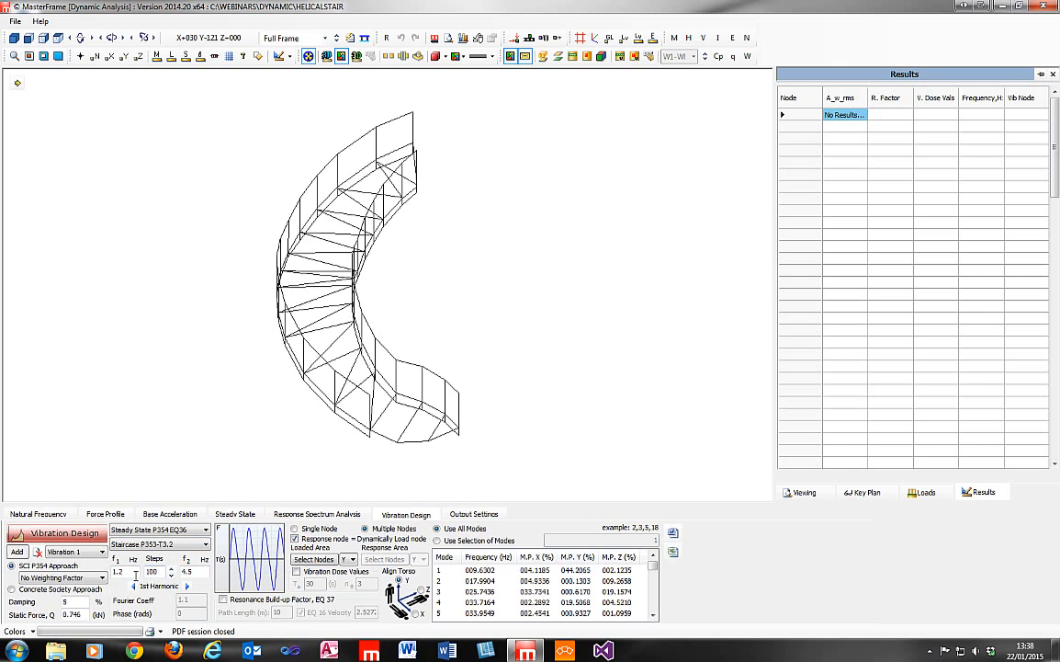
drag(134, 573, 109, 576)
click(158, 544)
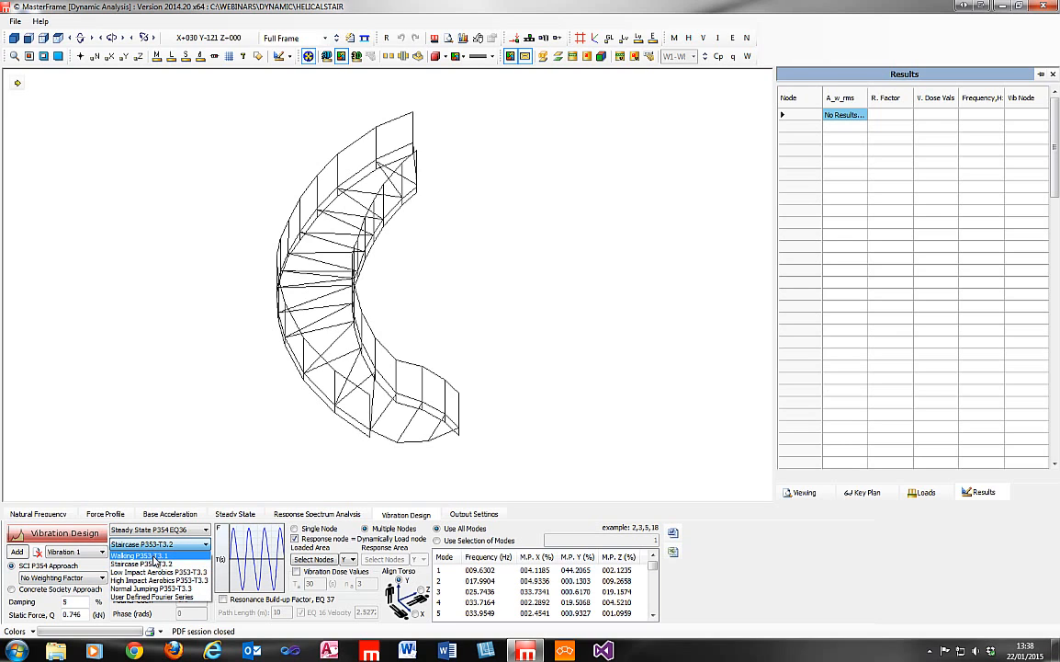
click(156, 563)
click(158, 544)
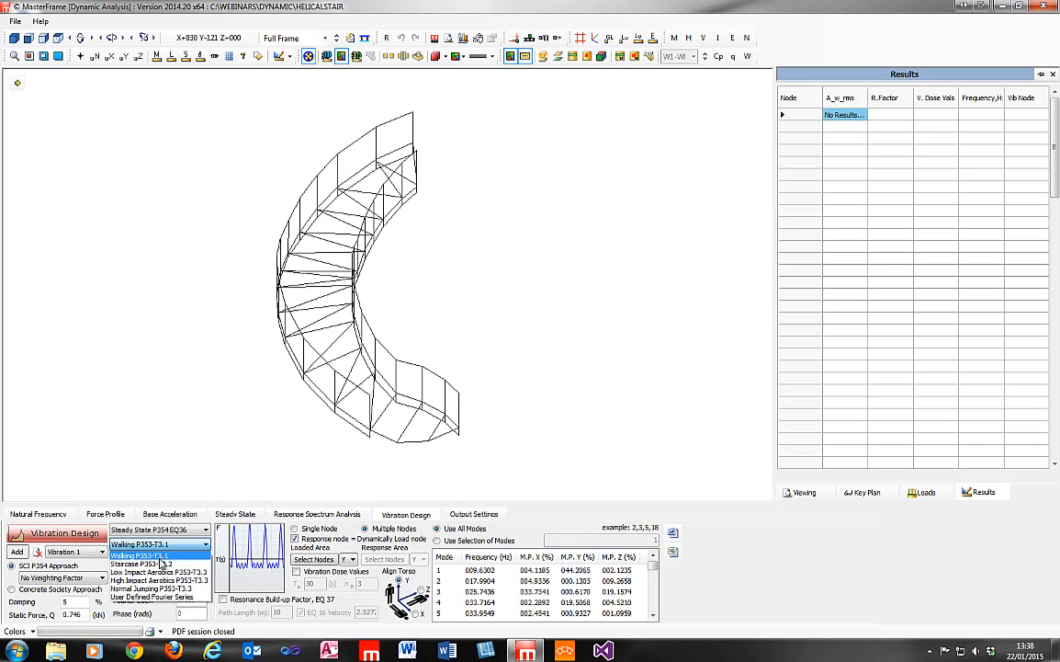
click(161, 563)
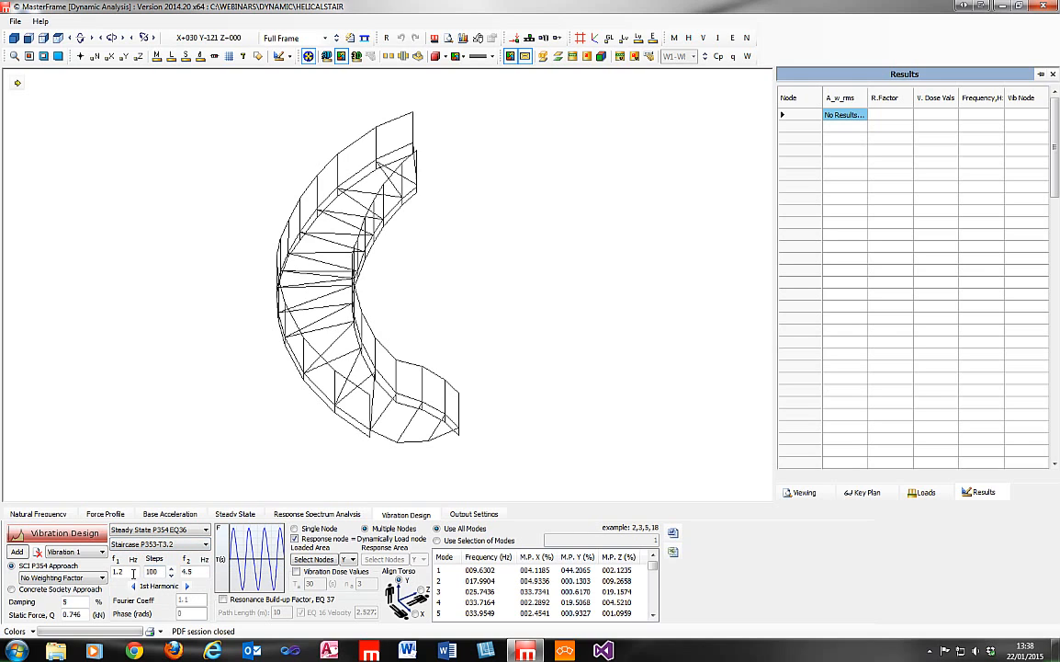
click(192, 545)
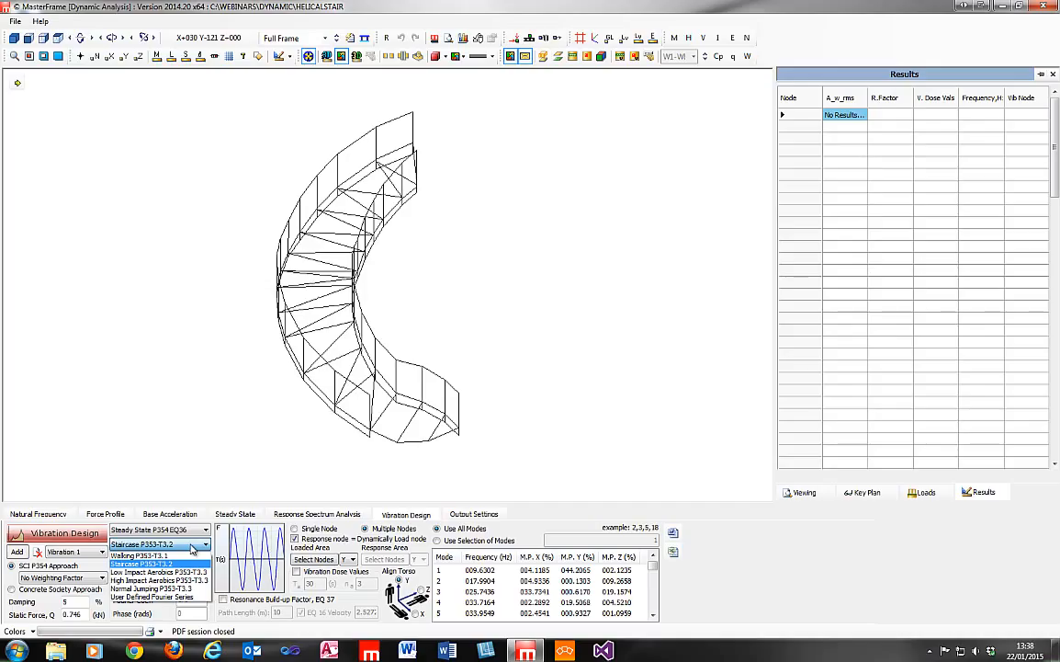
click(171, 555)
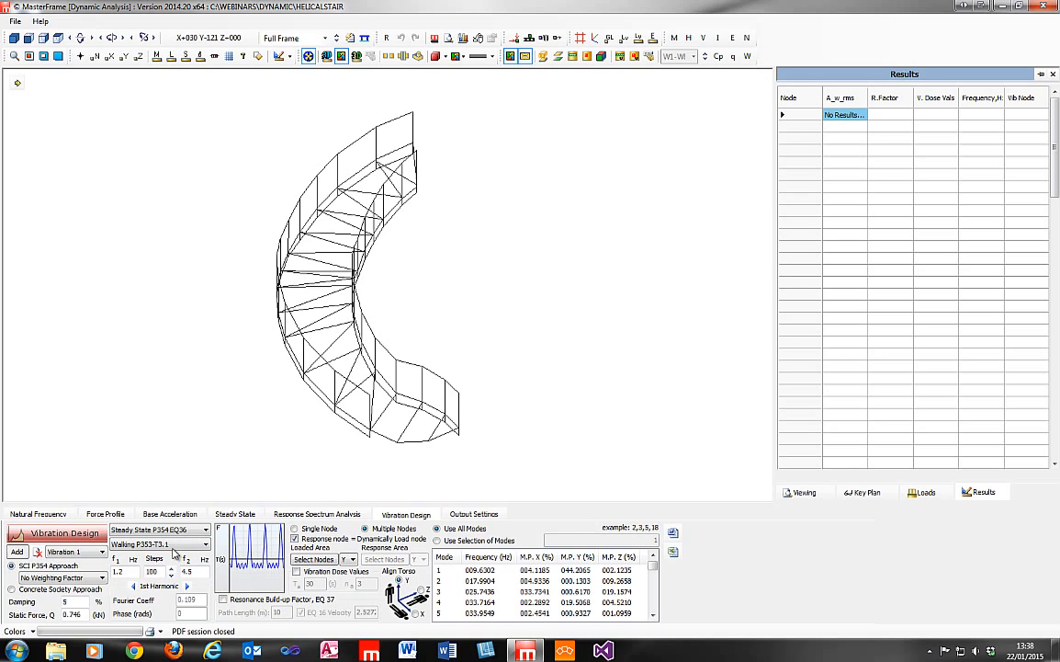
click(170, 544)
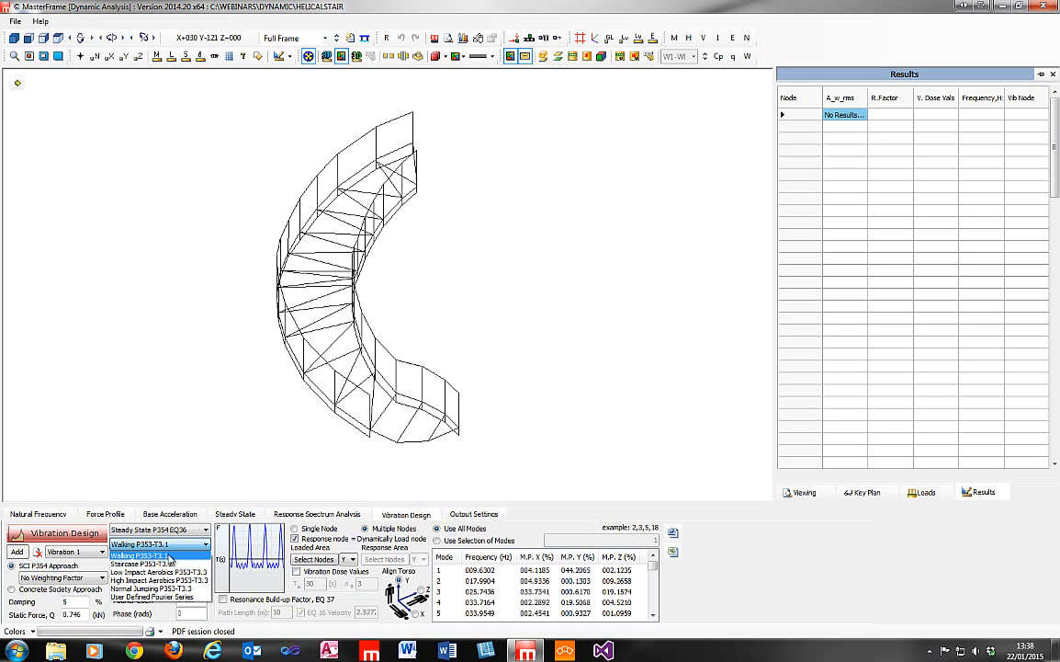
click(167, 564)
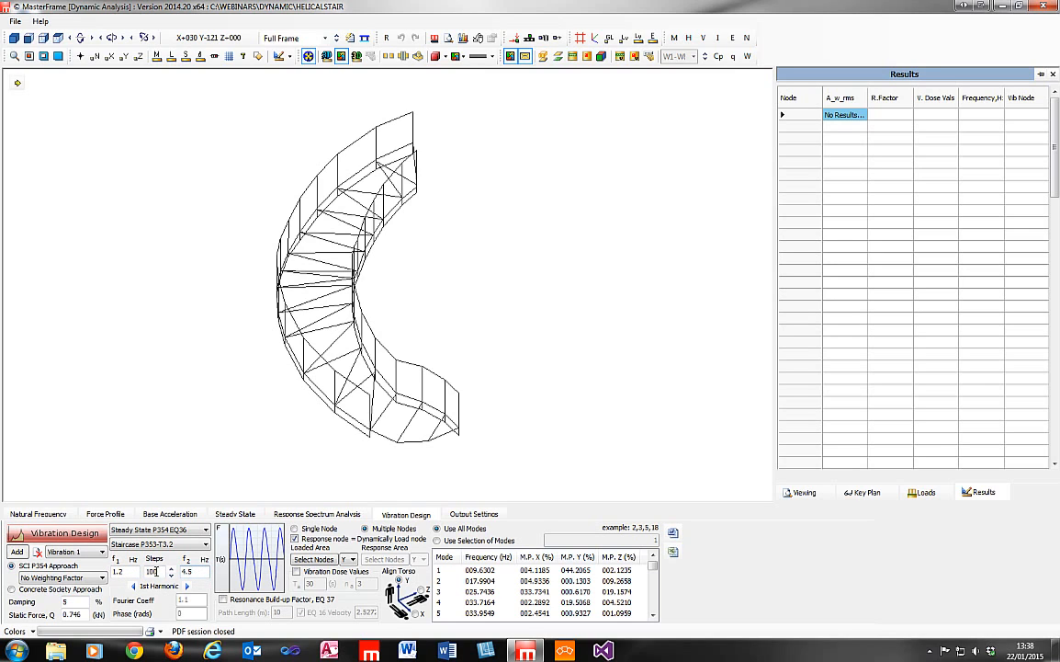
click(156, 545)
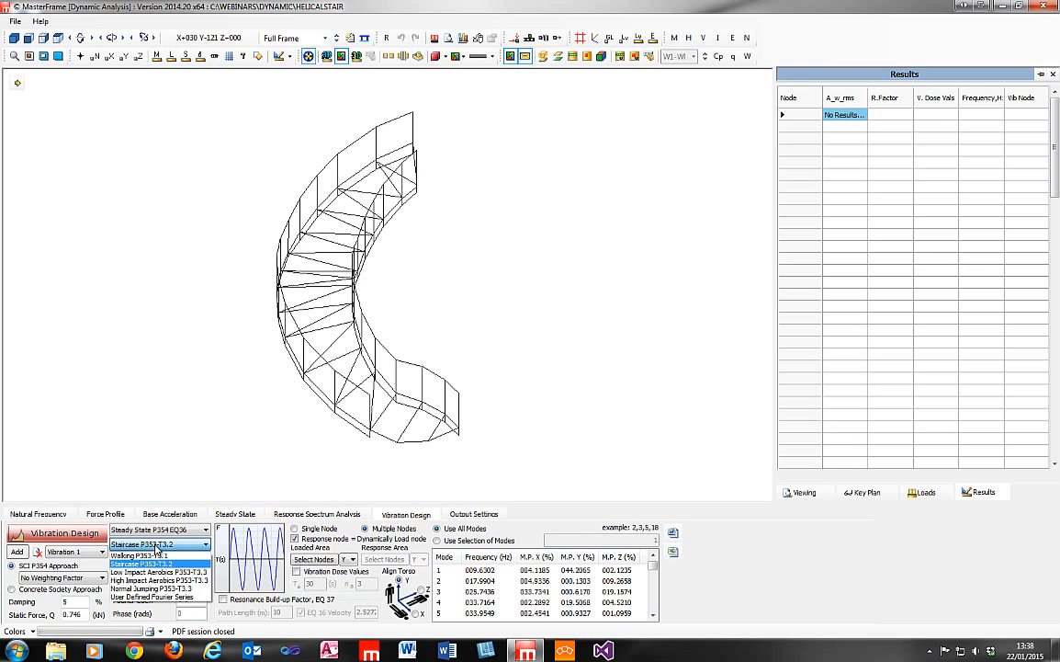
click(156, 545)
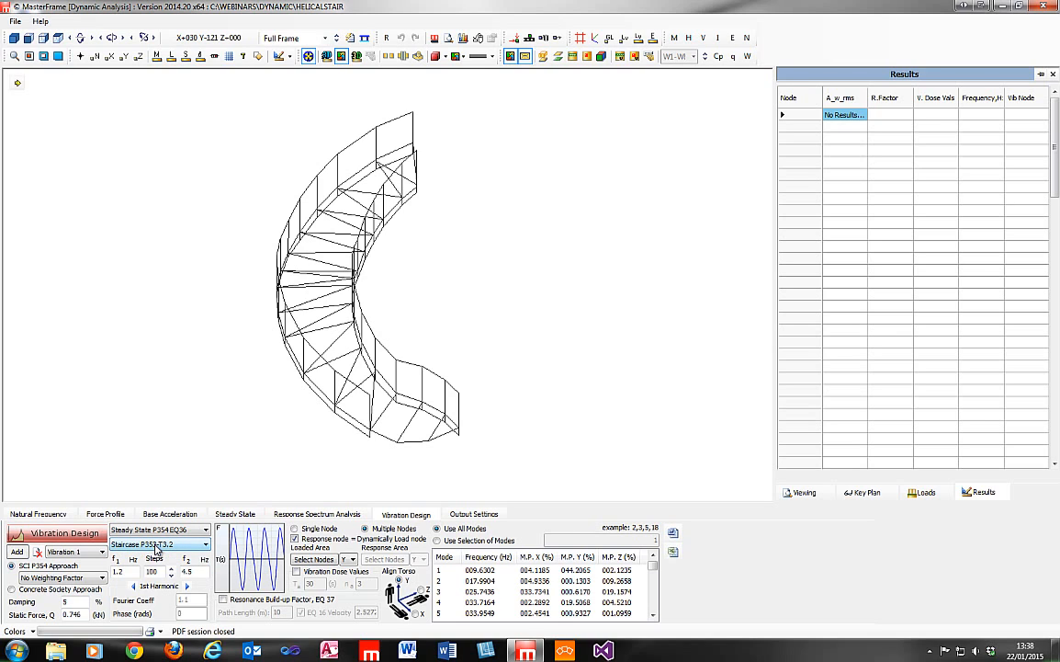
Run the staircase vibration design over the frequency range from 1.2 to 4.5 Hz.
double_click(120, 571)
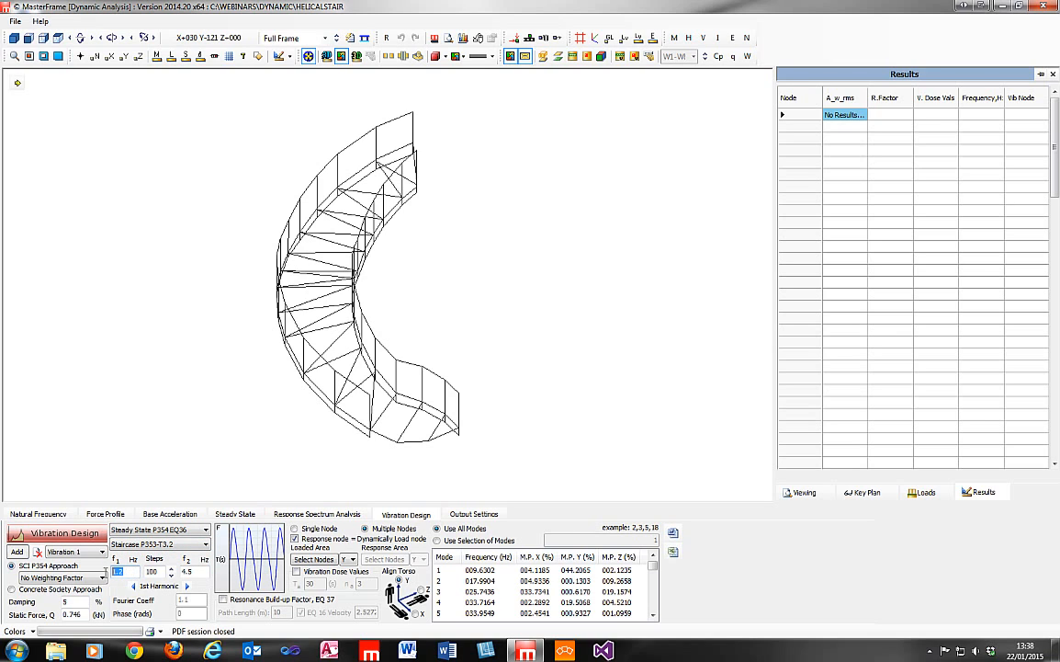
double_click(198, 571)
click(194, 571)
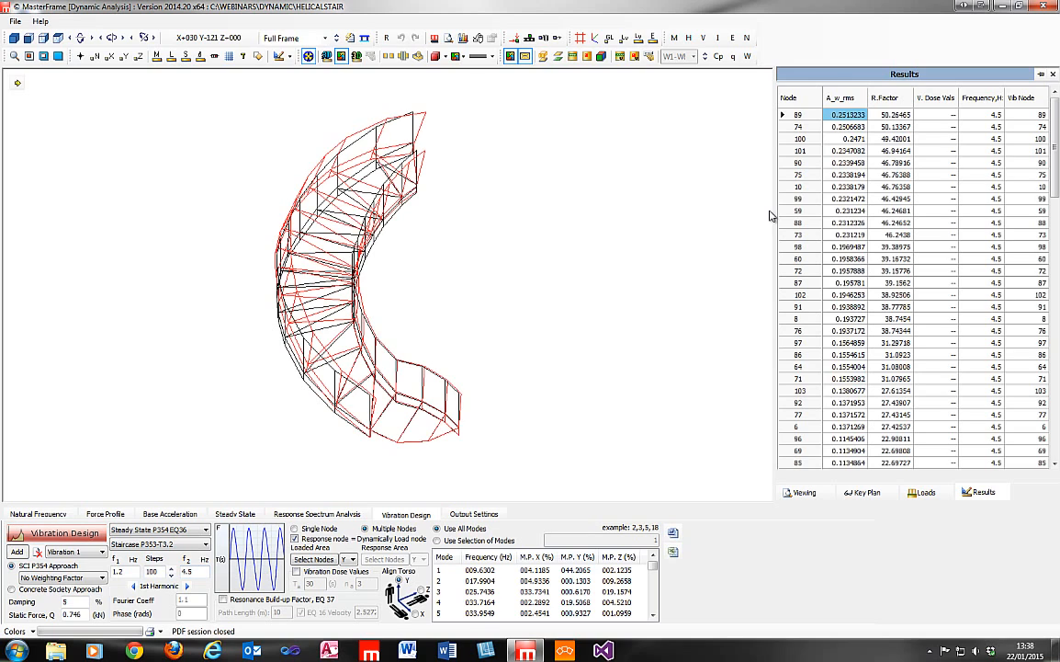
Locate the nodes with the highest response factors on the stair and view them from another angle.
click(902, 117)
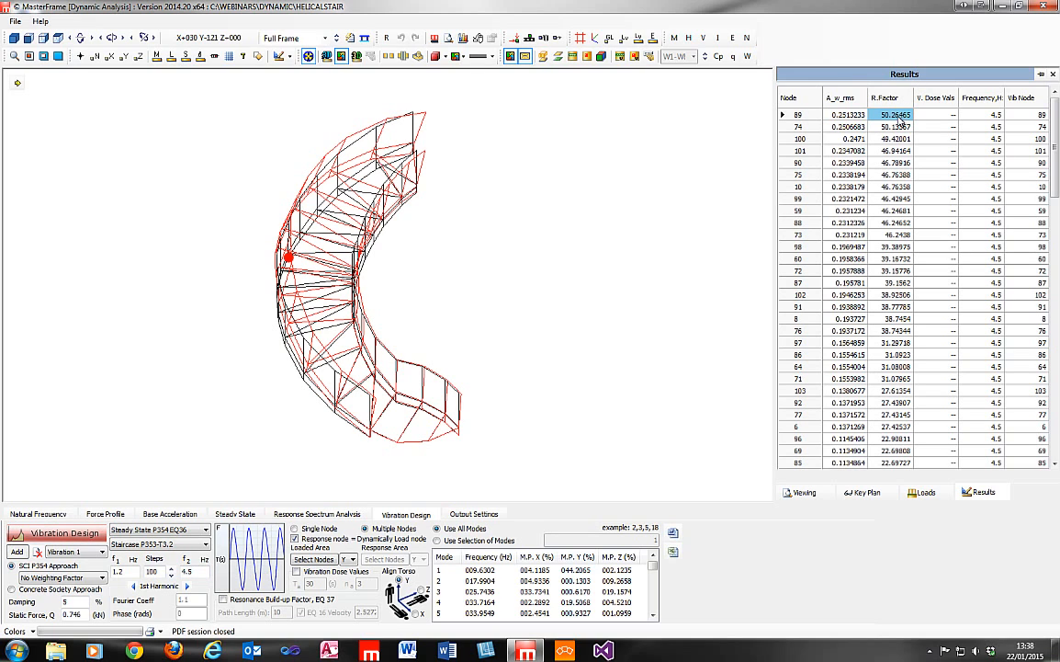
click(894, 126)
click(888, 118)
drag(550, 334, 593, 333)
drag(481, 337, 388, 341)
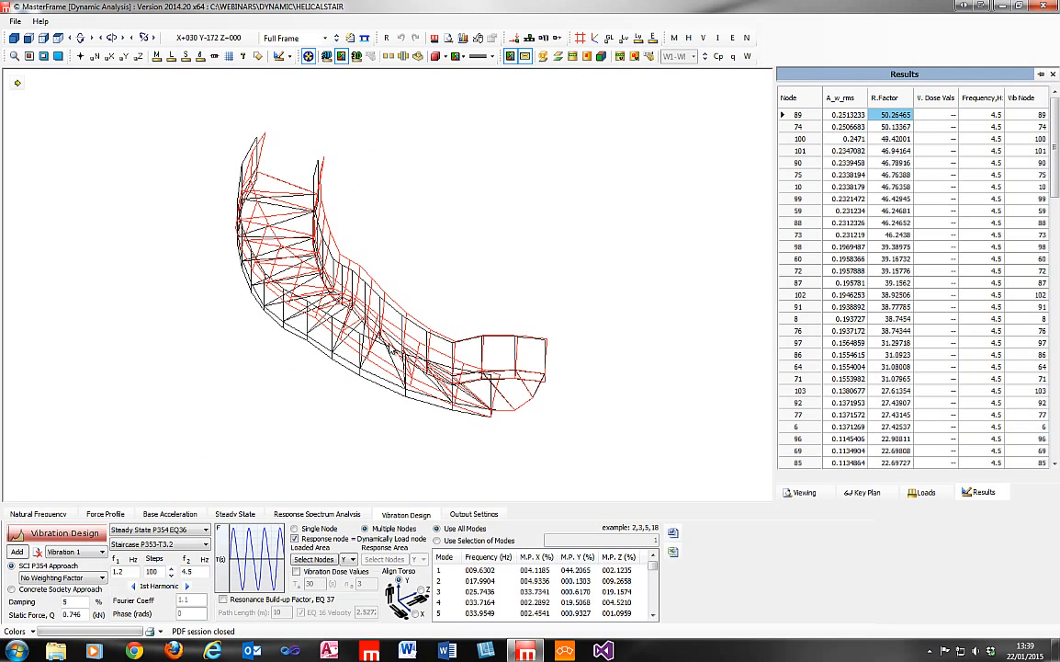
click(889, 118)
Show the stair response as a rendered colour contour and examine where it peaks along the outer stringer and balustrade.
click(326, 56)
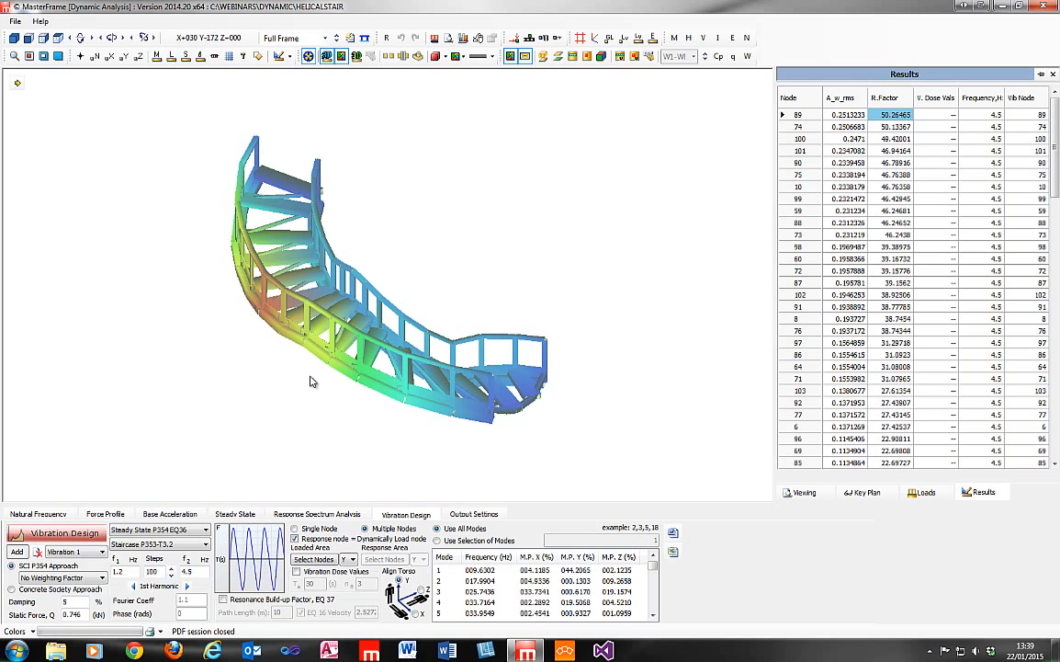
middle_drag(311, 377, 690, 321)
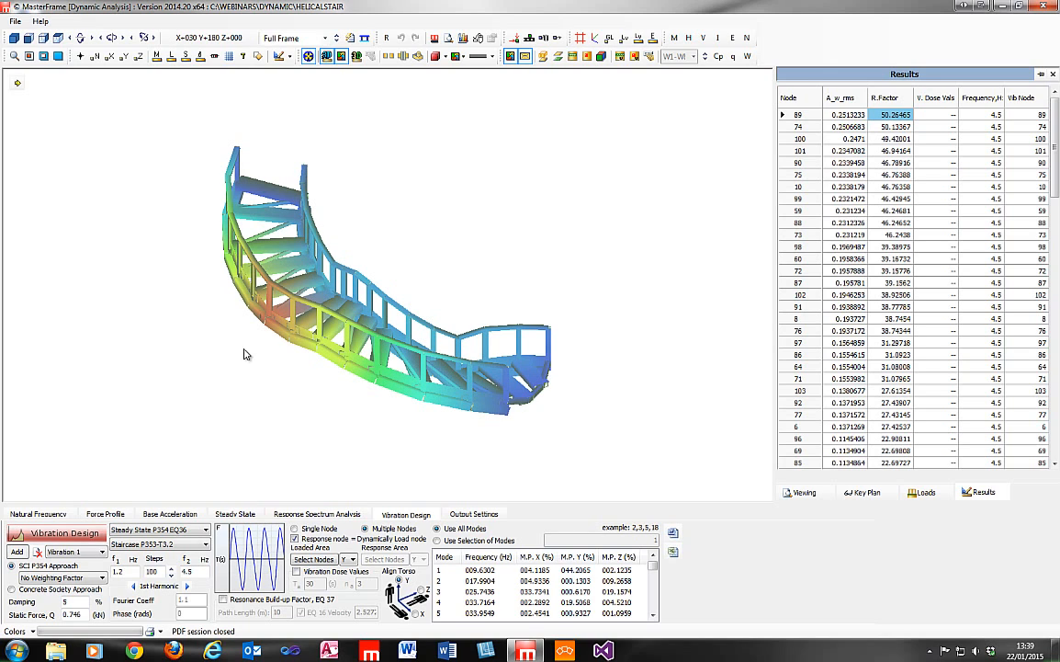
middle_drag(213, 290, 379, 76)
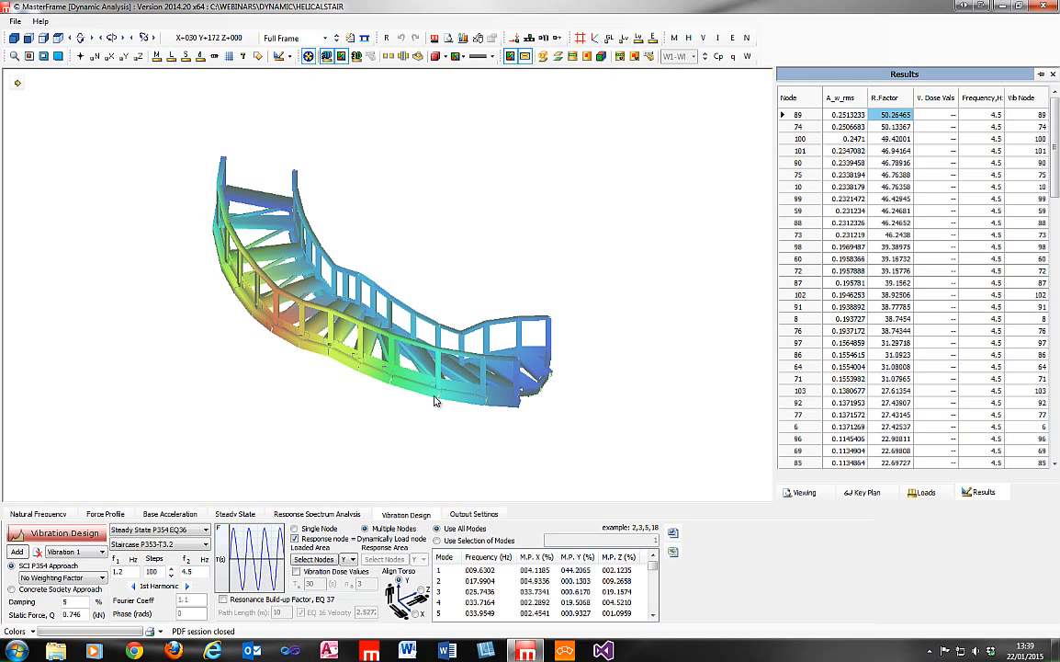
middle_drag(265, 348, 213, 353)
scroll(319, 370, up, 3)
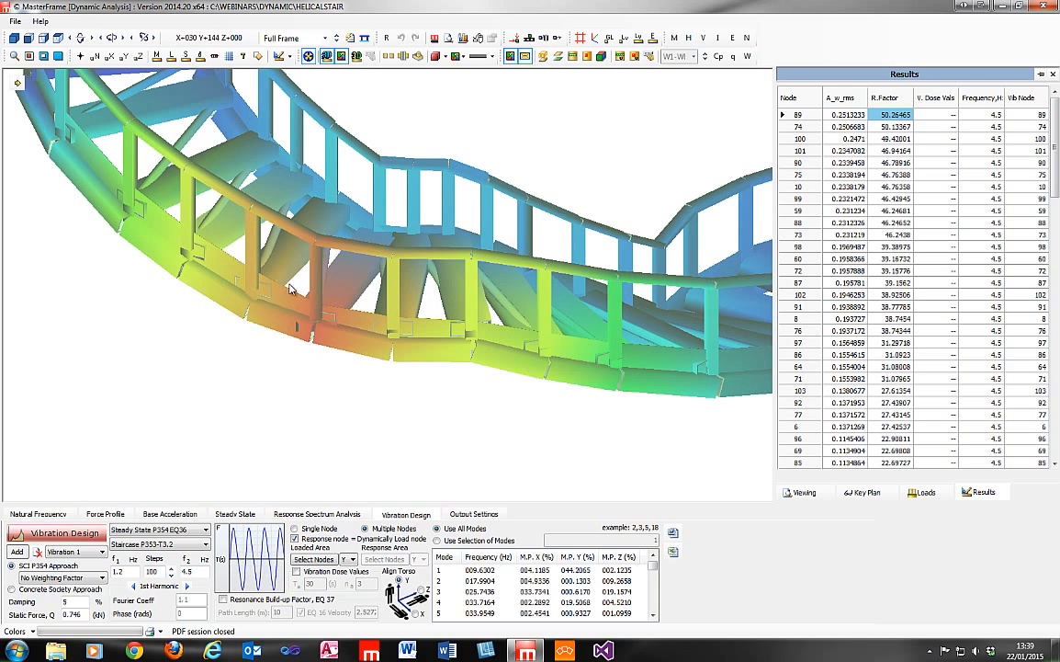
middle_drag(297, 330, 90, 346)
scroll(403, 388, down, 8)
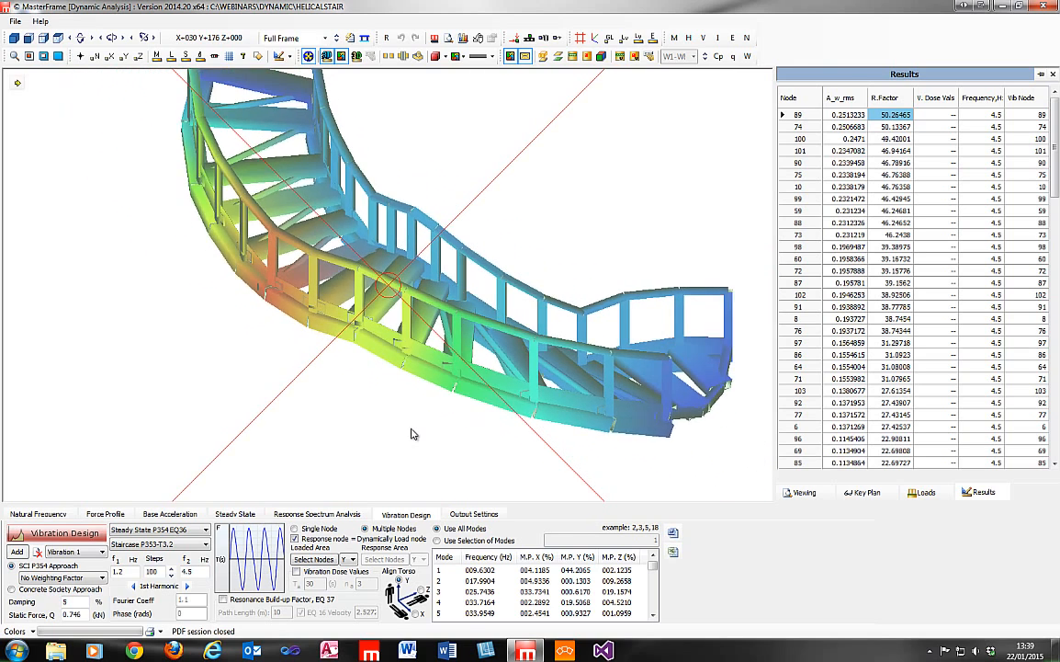
middle_drag(203, 415, 165, 414)
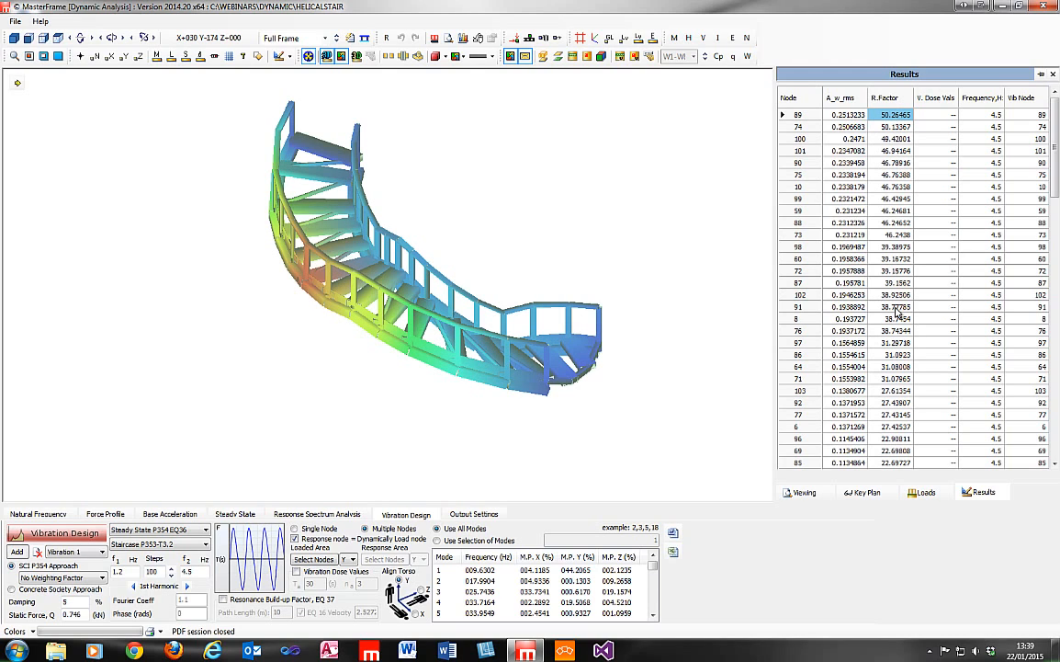
Return the stair to wireframe and highlight the node with the highest response factor.
click(895, 122)
click(895, 115)
click(327, 57)
click(891, 116)
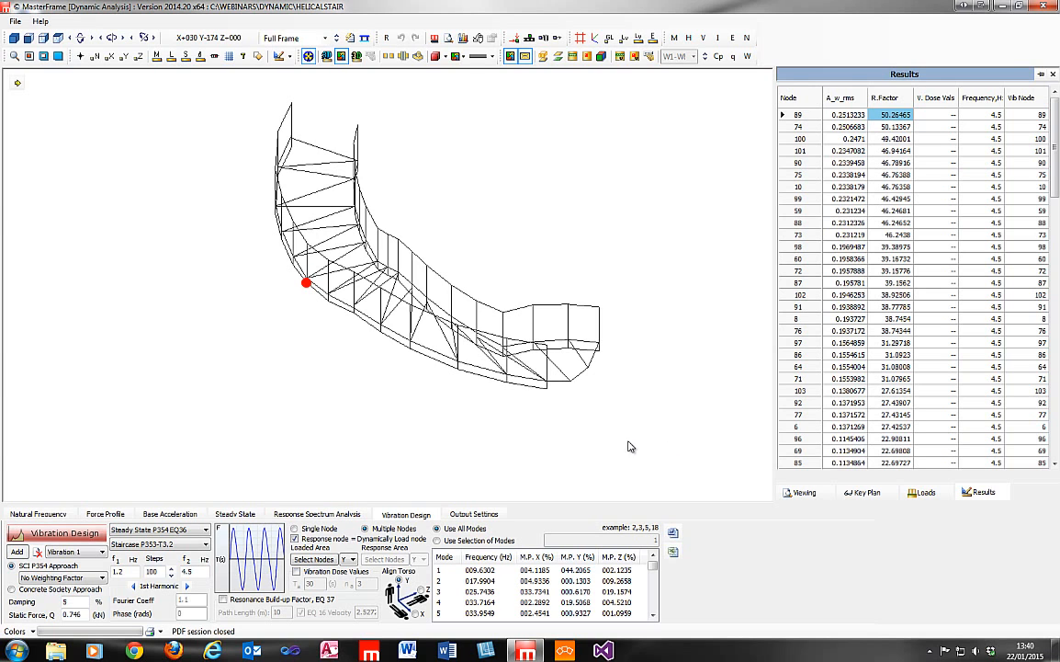
mouse_move(294, 298)
middle_down()
mouse_move(141, 304)
mouse_move(147, 310)
middle_up()
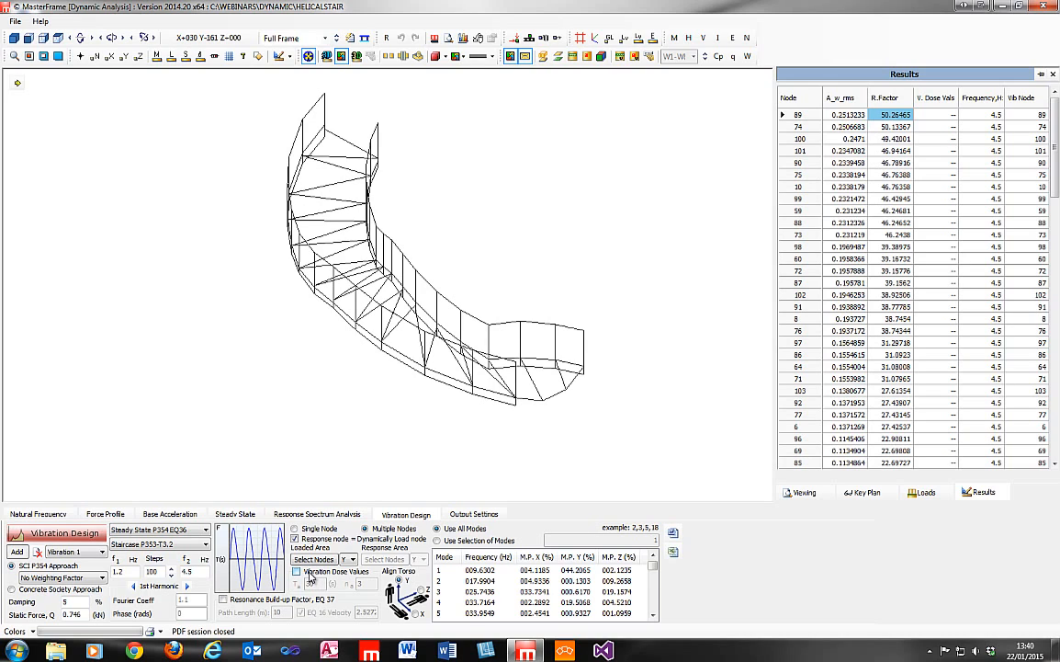
Enable vibration dose values, set the number of activity occurrences to 10 and rerun the vibration design.
click(297, 572)
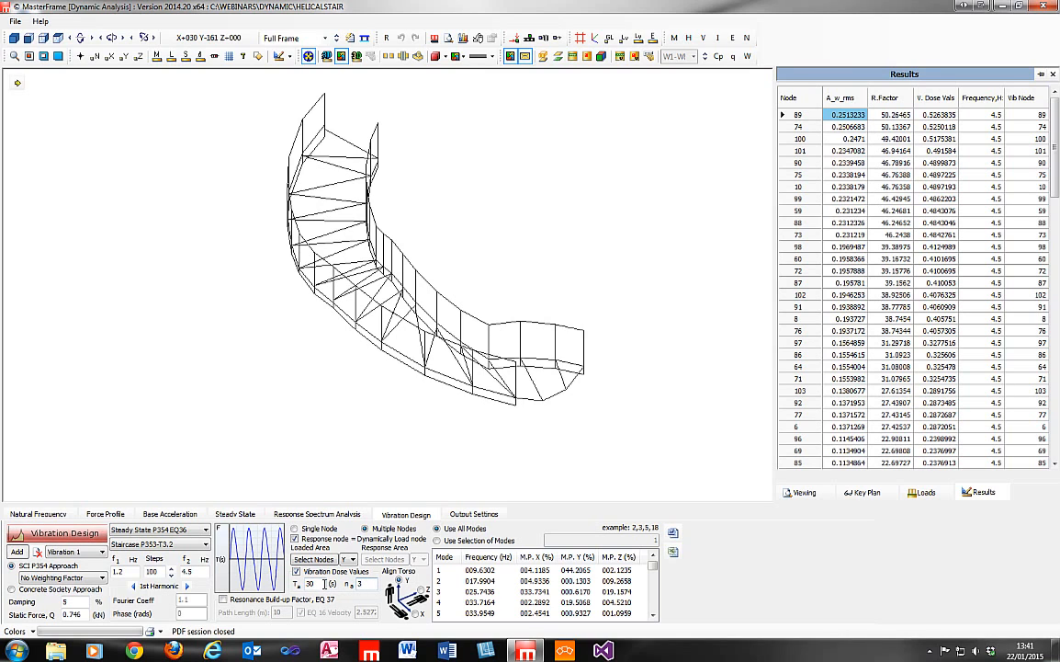
double_click(324, 583)
double_click(360, 584)
text(10)
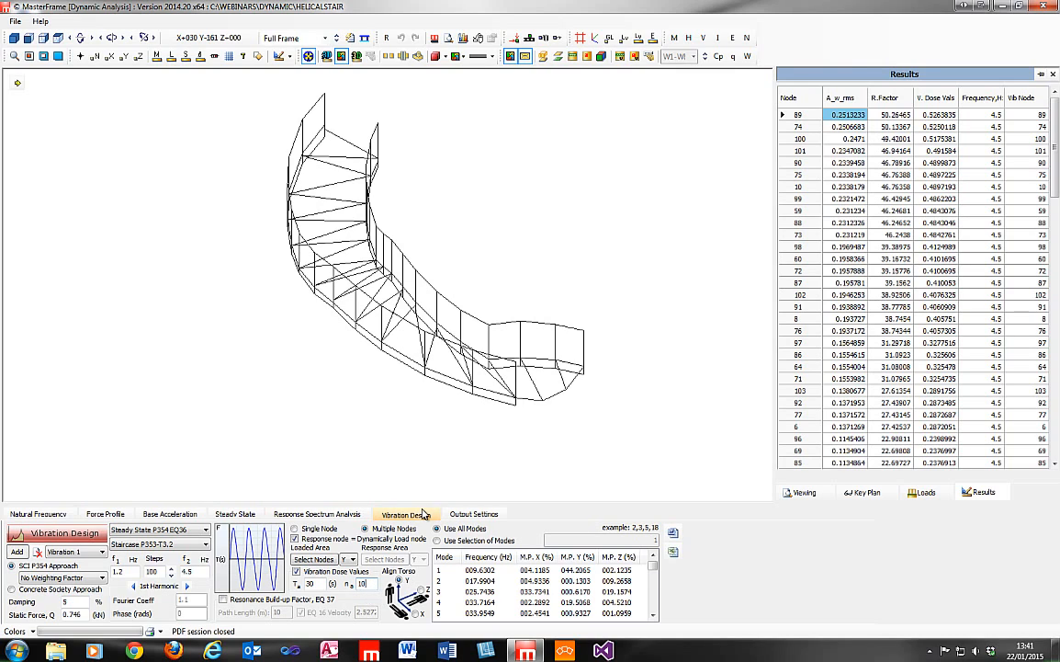
click(36, 535)
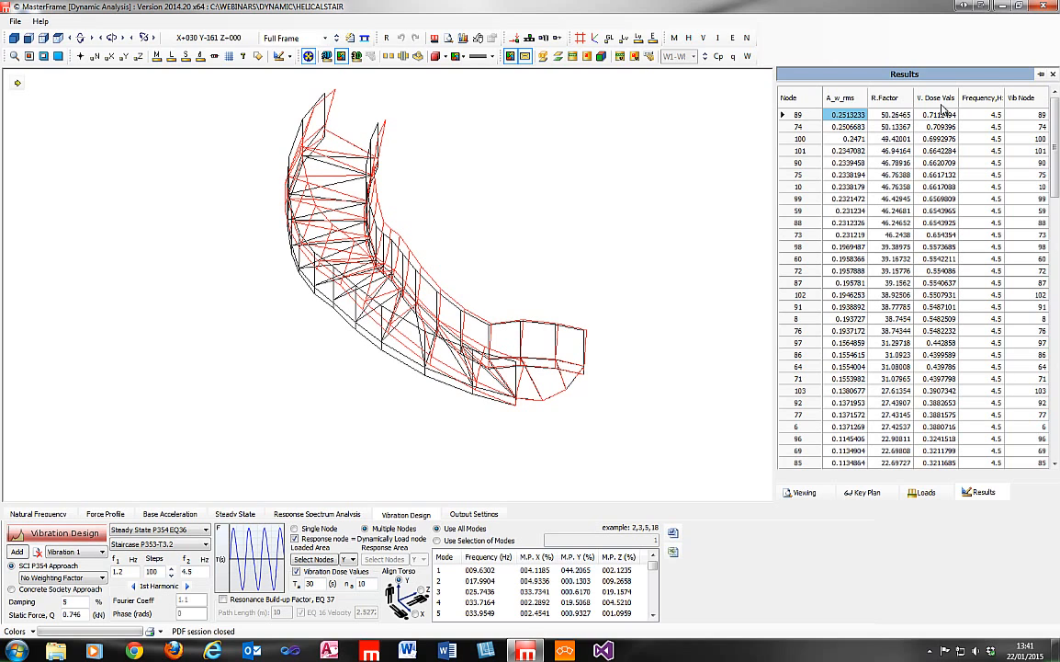
Compare the response factors and vibration dose values of the most responsive nodes and locate these nodes on the stair.
click(902, 117)
click(935, 117)
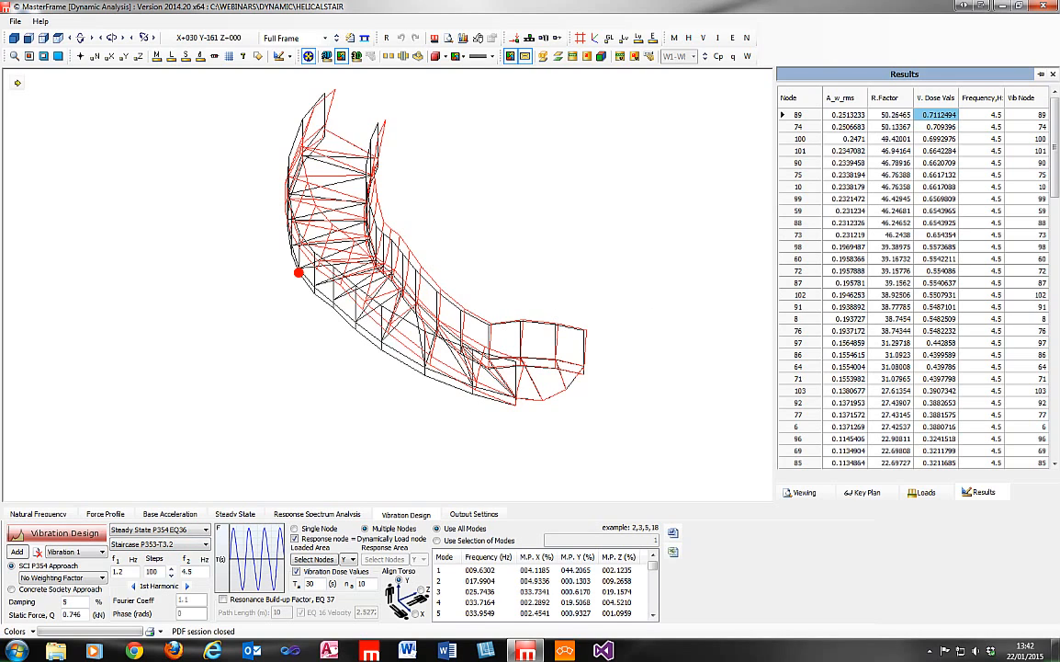
click(901, 126)
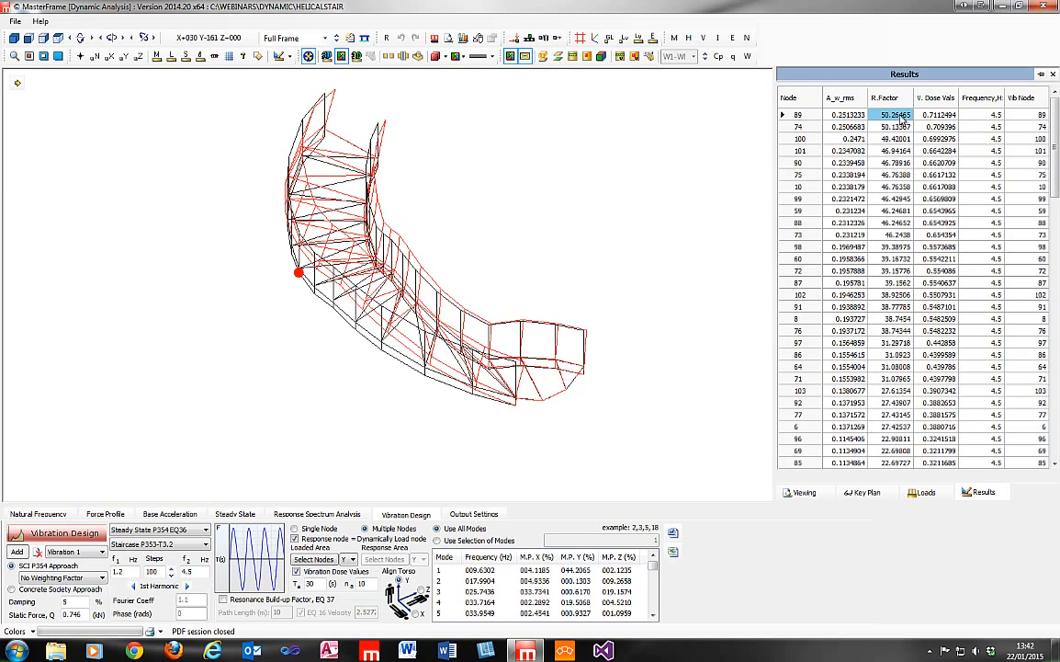
click(901, 115)
click(888, 126)
click(887, 138)
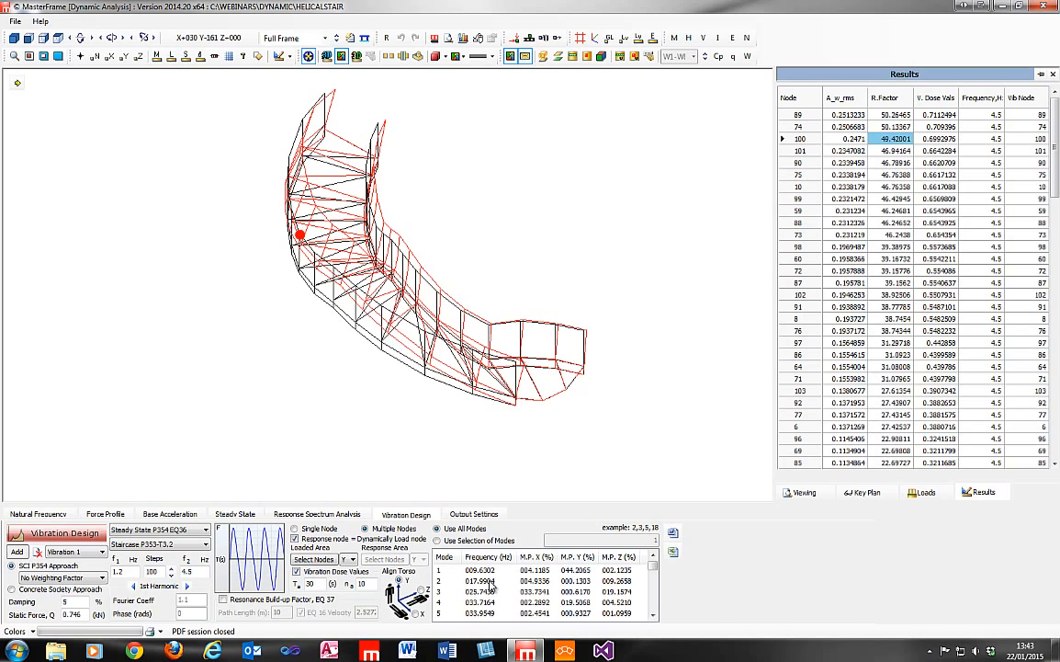
click(898, 128)
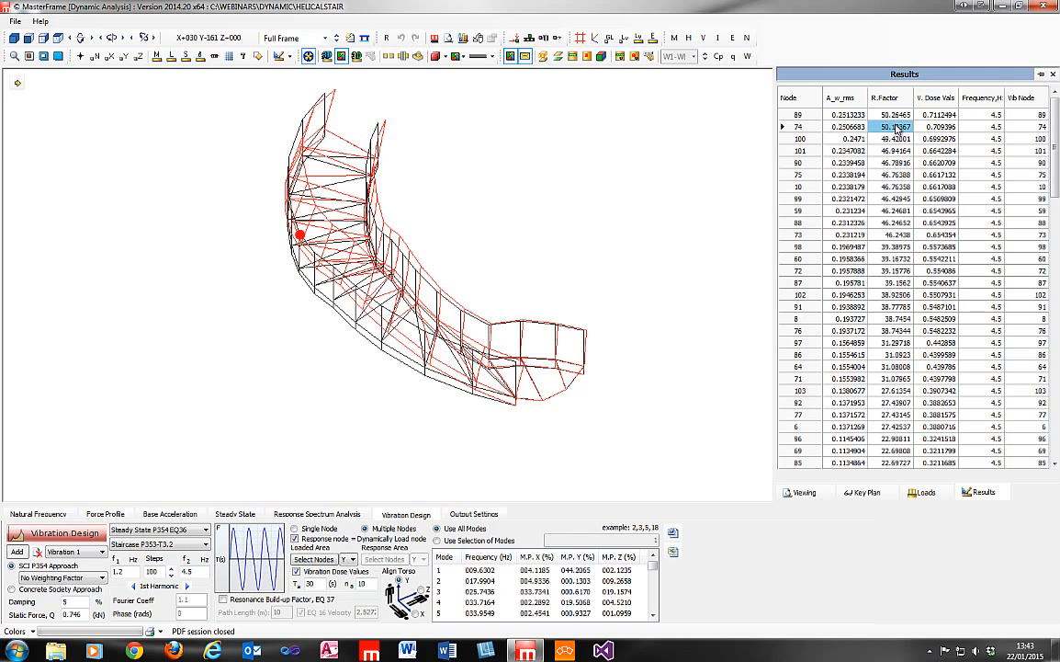
click(897, 115)
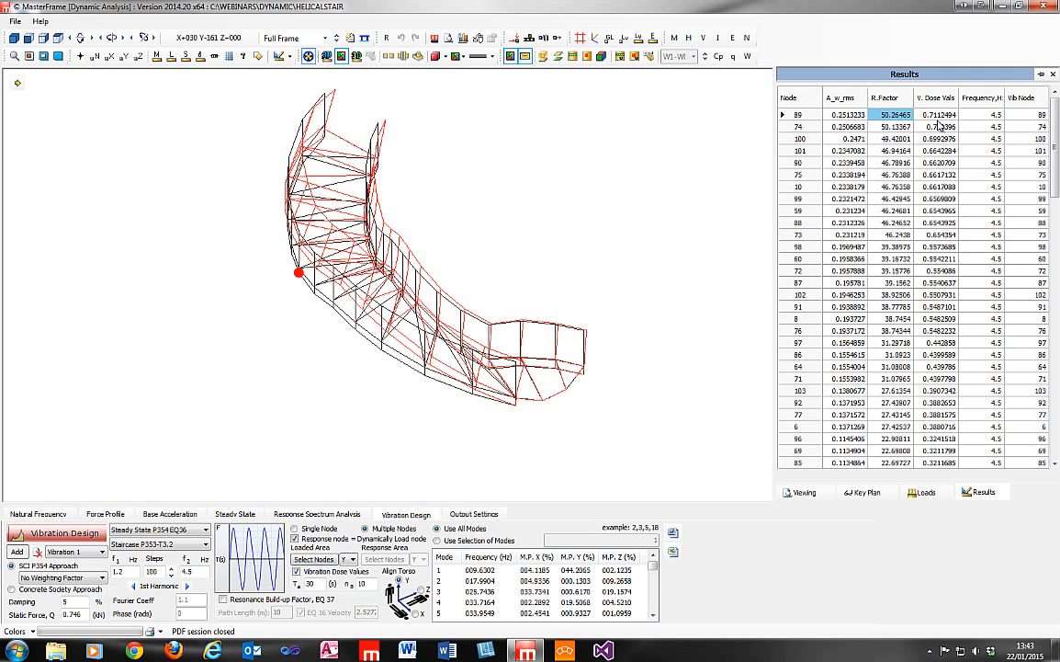
click(938, 116)
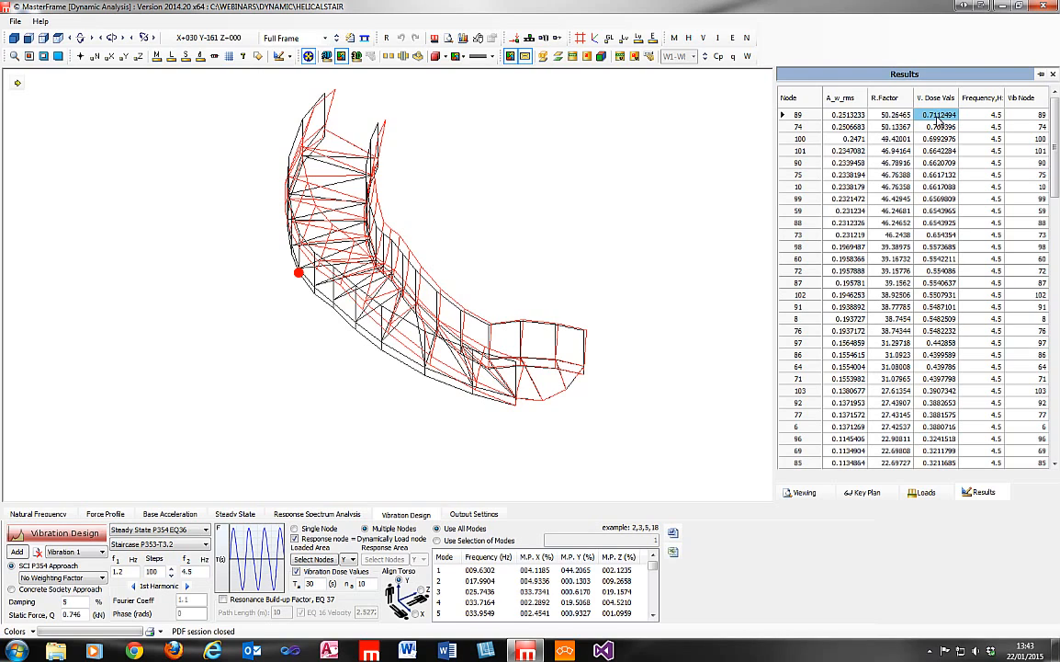
click(941, 125)
Rerun the vibration design with the EQ 37 resonance build-up factor for a 10 m path, and exit dynamic analysis saving the changes.
click(224, 600)
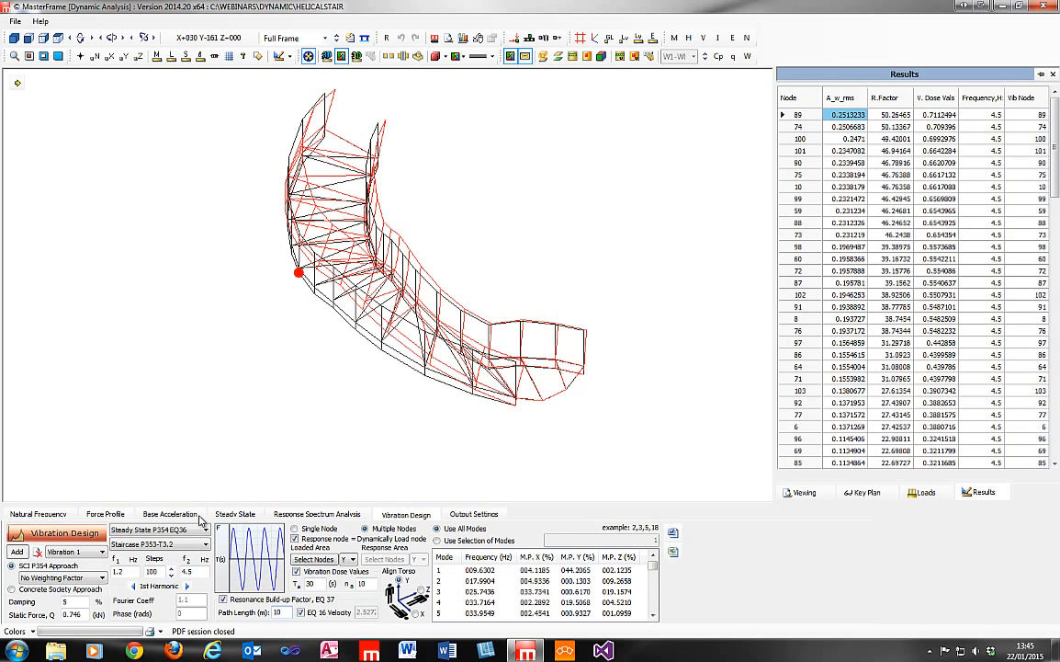
click(281, 612)
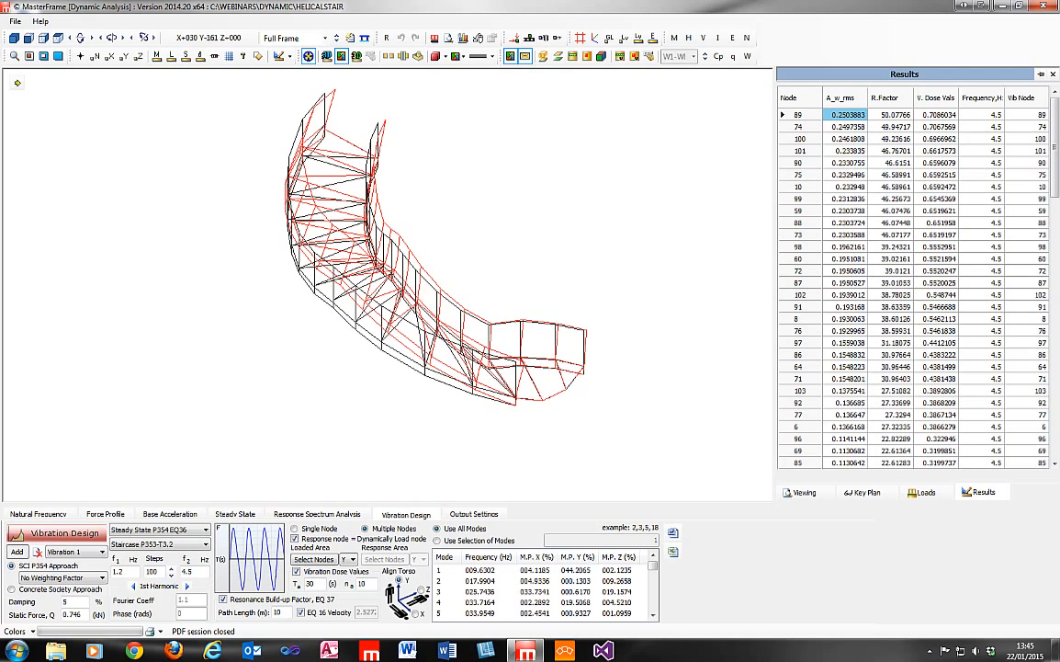
click(1044, 5)
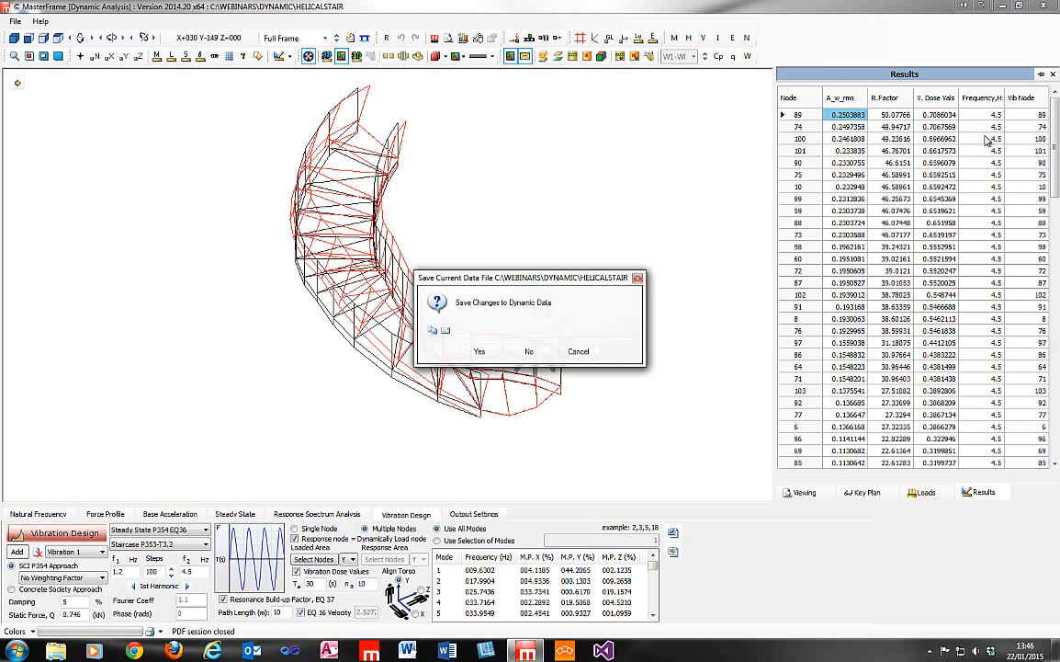
click(479, 351)
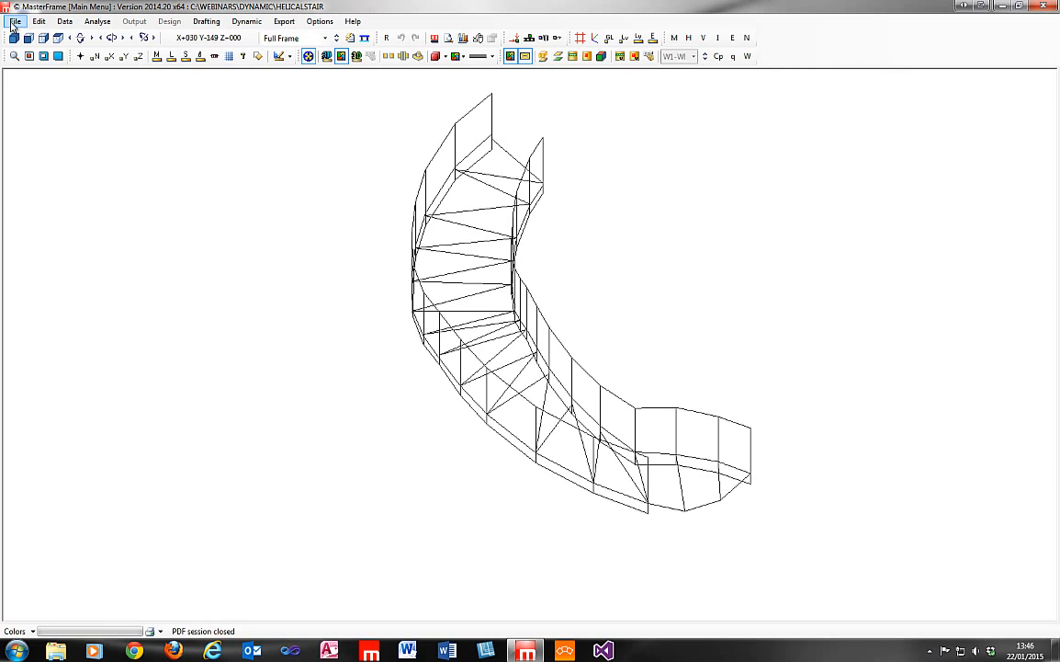
Open the Tower with Stairs model from the Dynamic webinar folder and start its dynamic analysis.
click(13, 22)
click(19, 49)
click(535, 350)
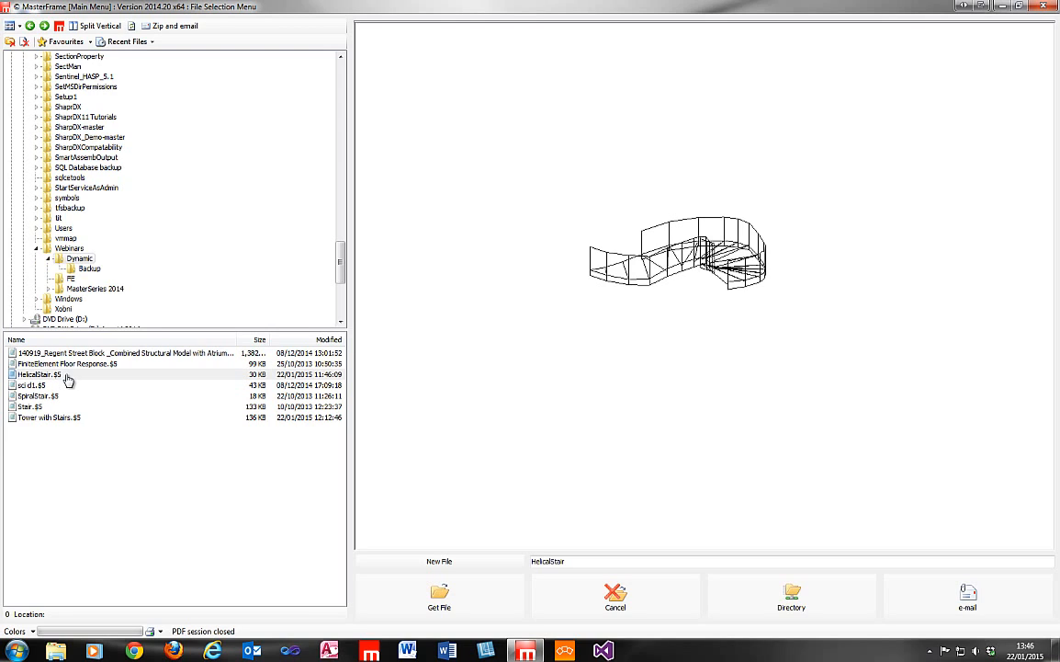
click(40, 395)
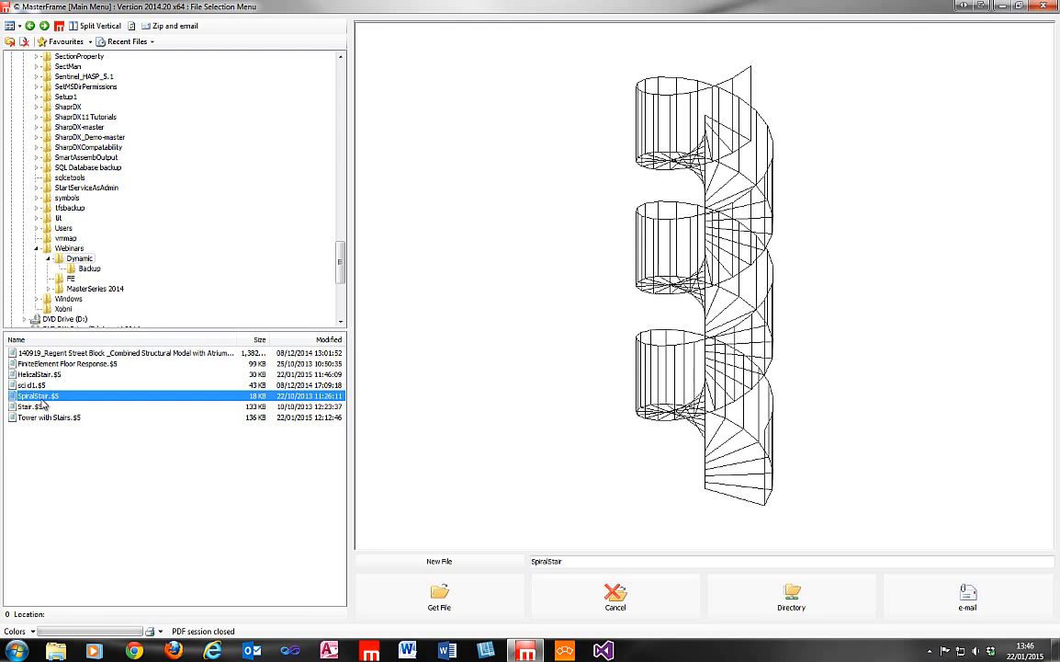
click(42, 417)
click(414, 607)
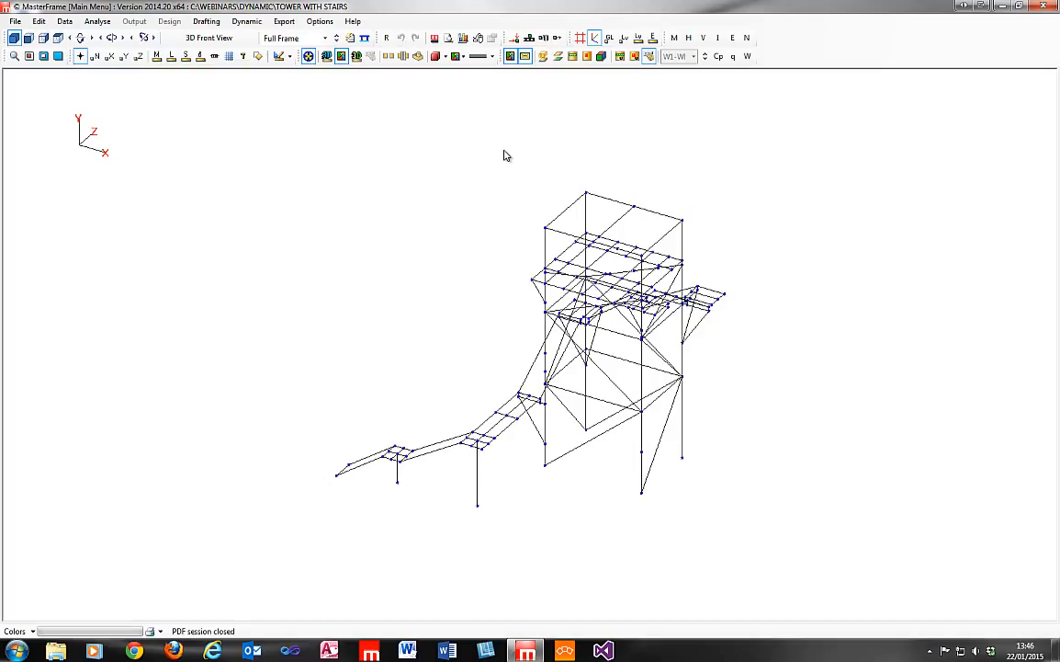
click(246, 20)
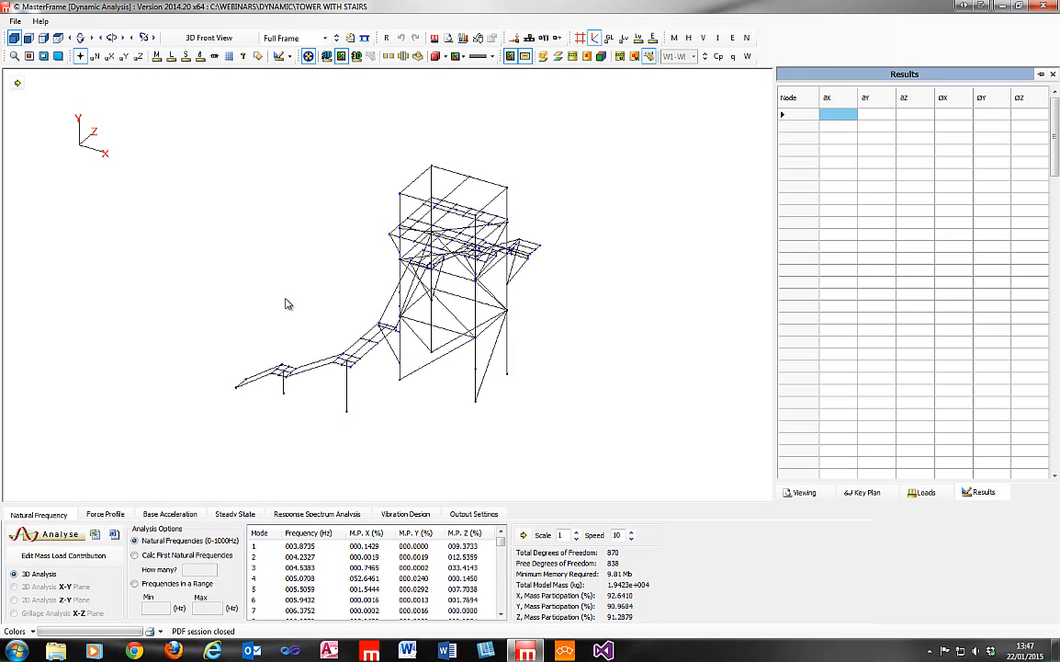
Display the tower's mode 2 shape from the natural frequency results with the deformation scale set to 6.
click(323, 517)
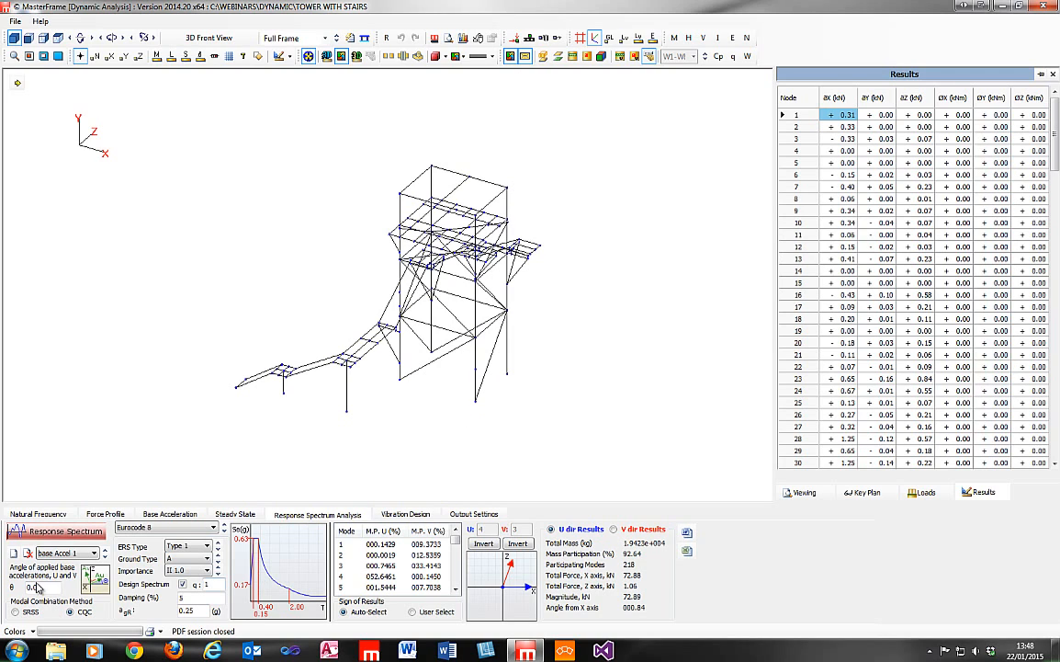
click(41, 514)
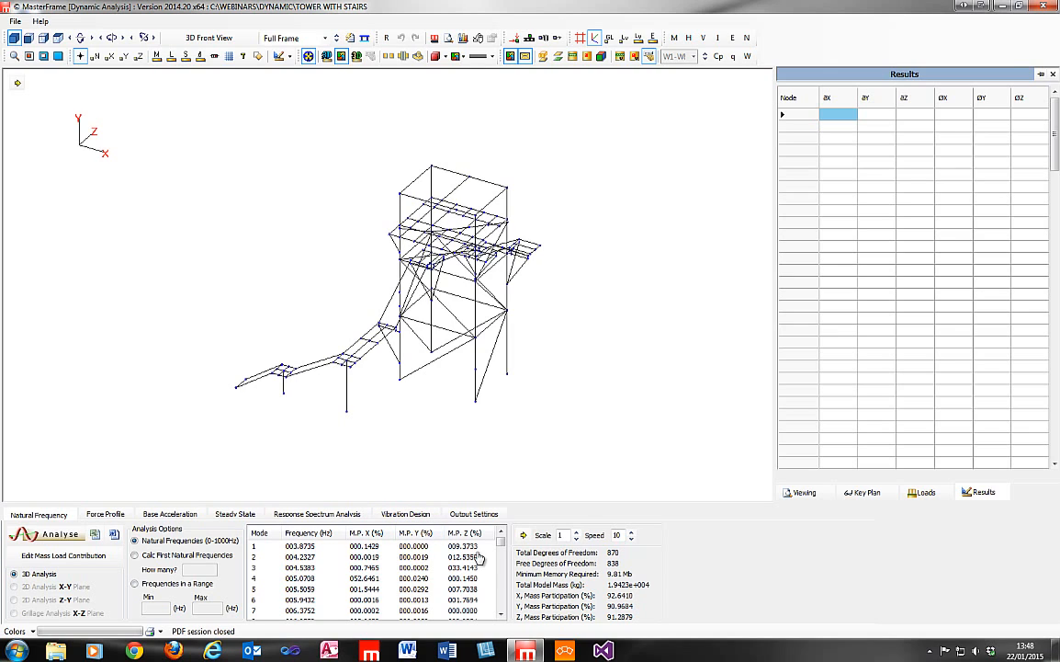
mouse_move(500, 542)
mouse_down()
mouse_move(499, 610)
mouse_move(498, 531)
mouse_up()
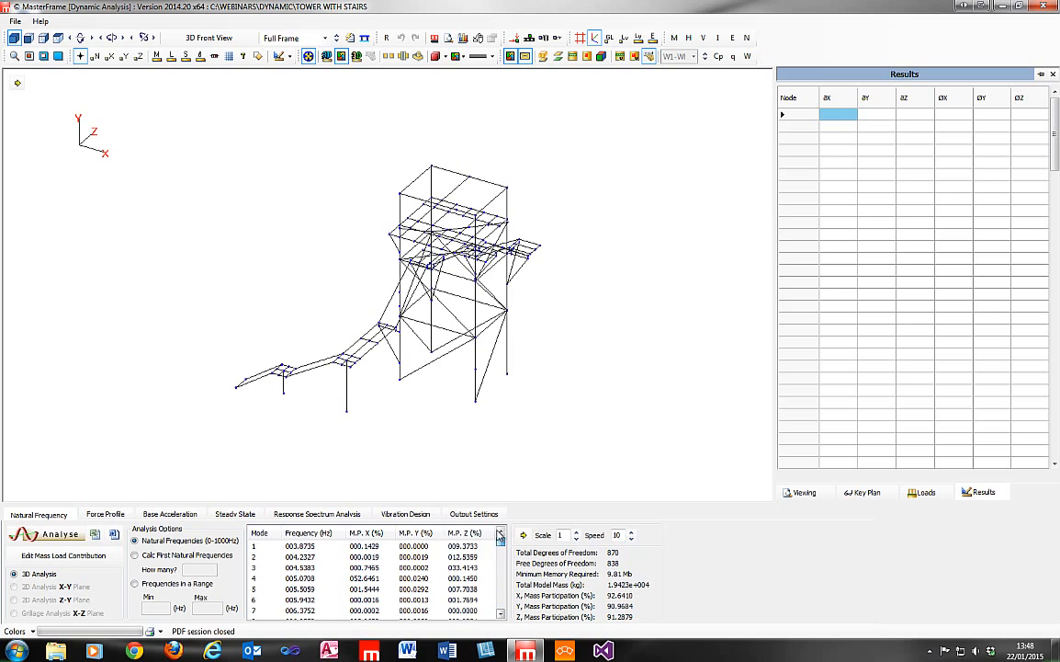
click(310, 557)
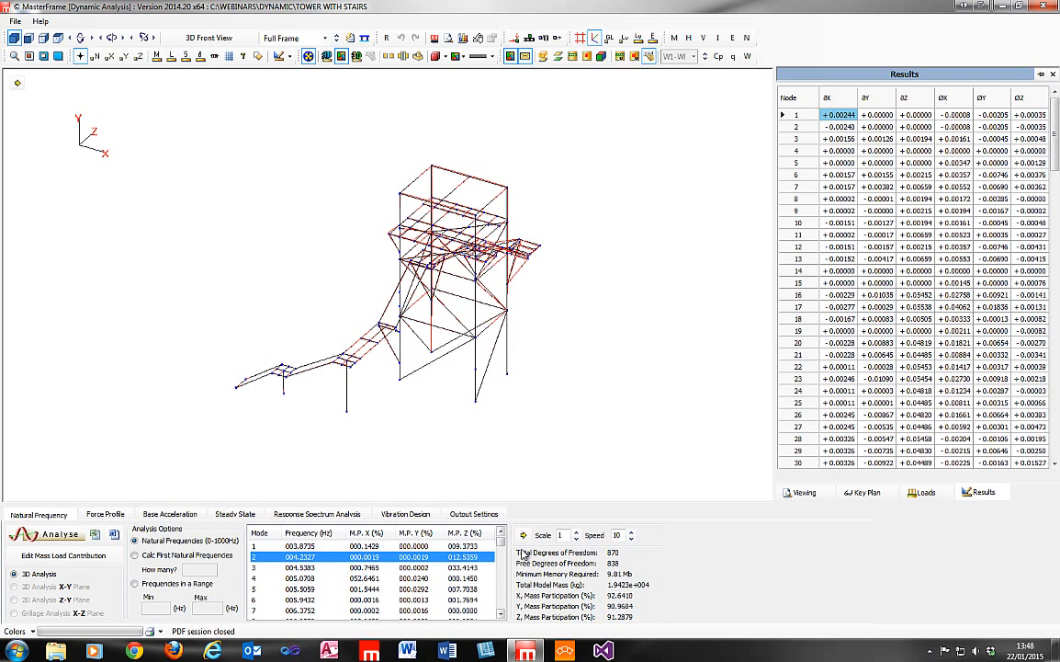
click(577, 532)
click(577, 532)
click(577, 532)
click(577, 532)
click(577, 532)
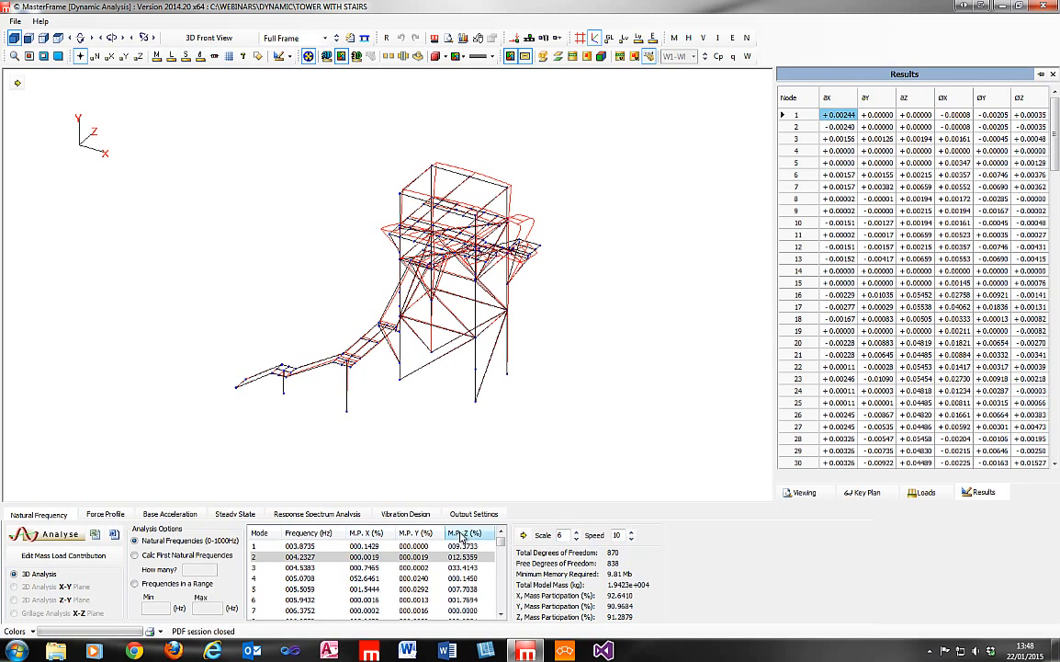
Sort the modes by Z mass participation, then animate the tower's dominant mode shape and stop the animation.
click(466, 533)
click(469, 546)
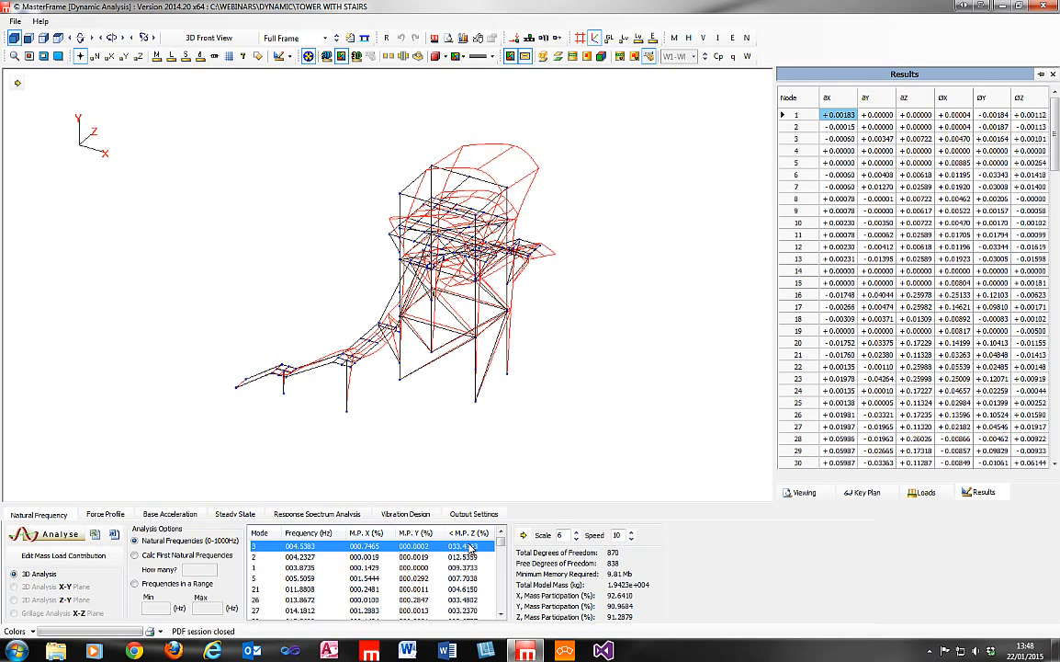
click(523, 535)
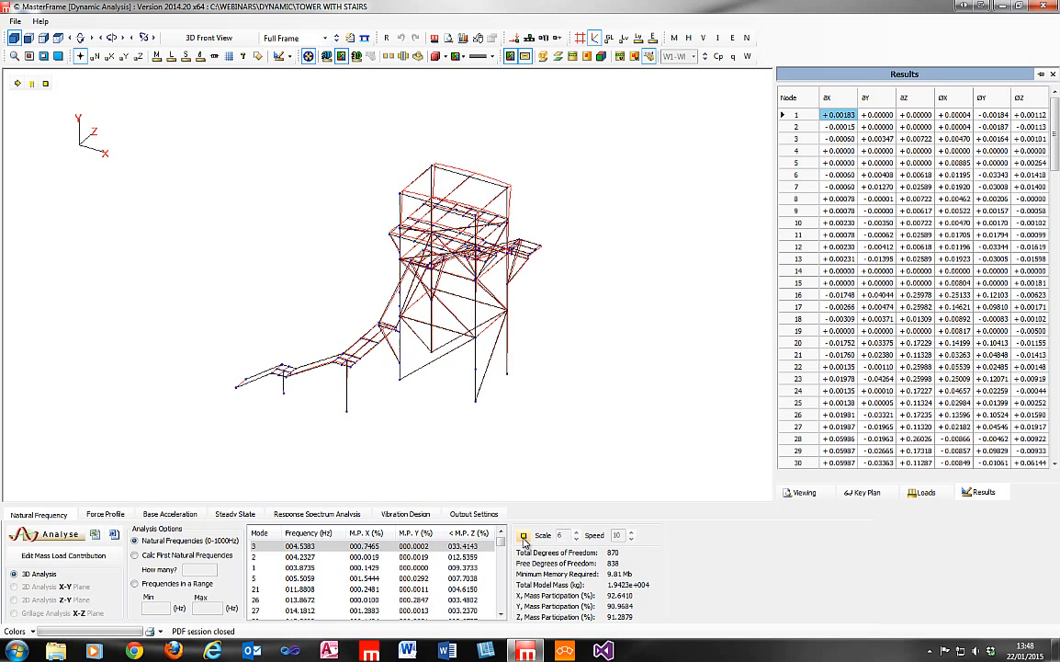
click(524, 538)
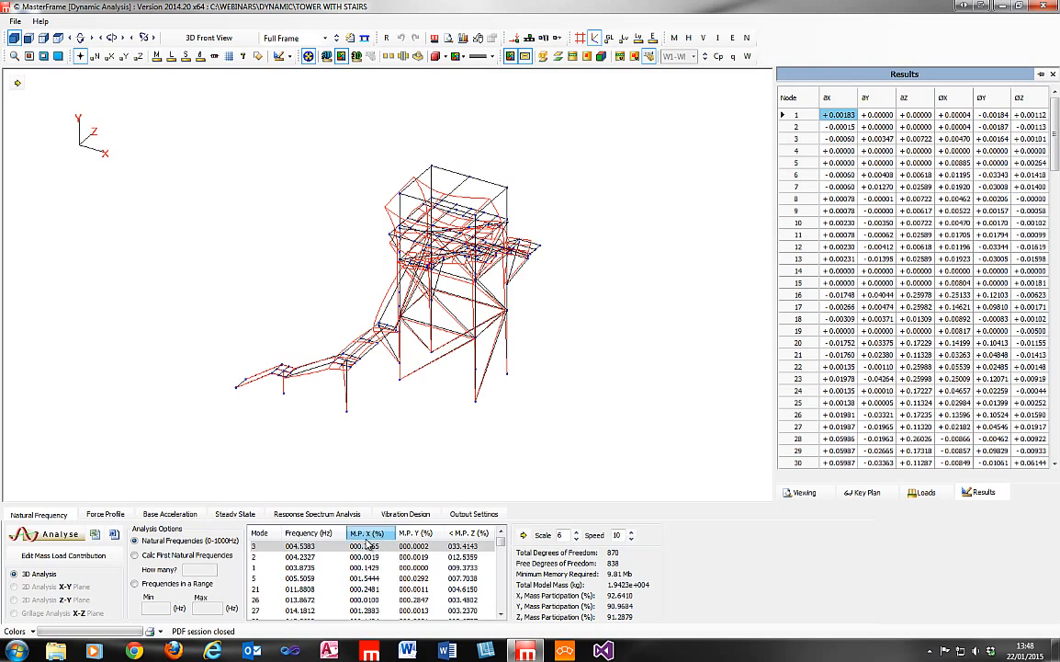
Sort the modes by X mass participation, animate the dominant mode, then restore the Z sorting and stop the animation.
click(368, 536)
click(368, 535)
click(371, 548)
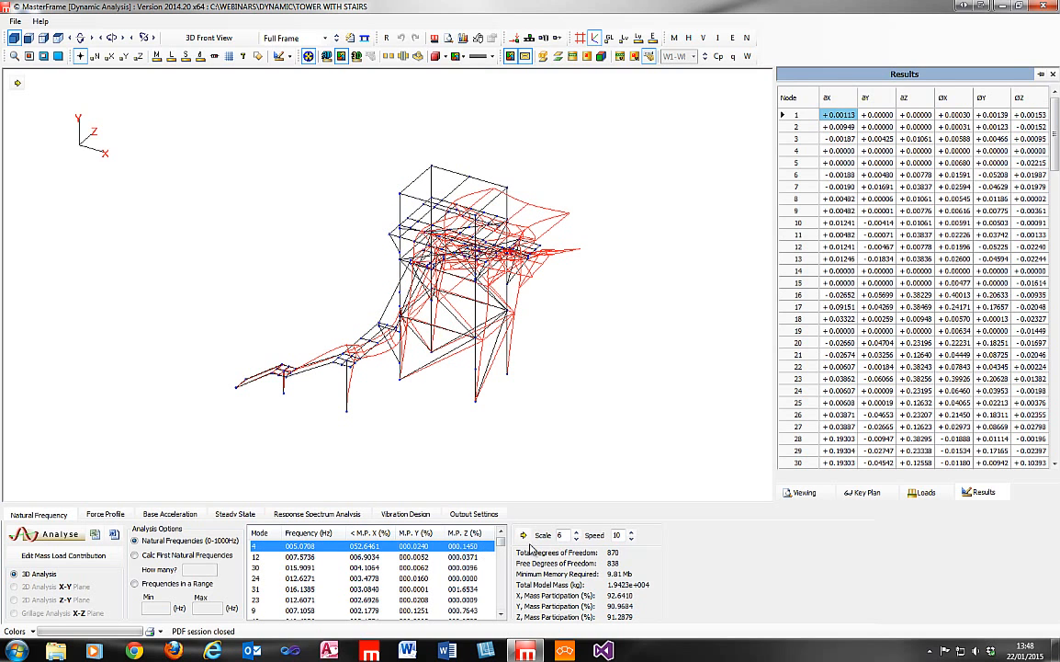
click(523, 536)
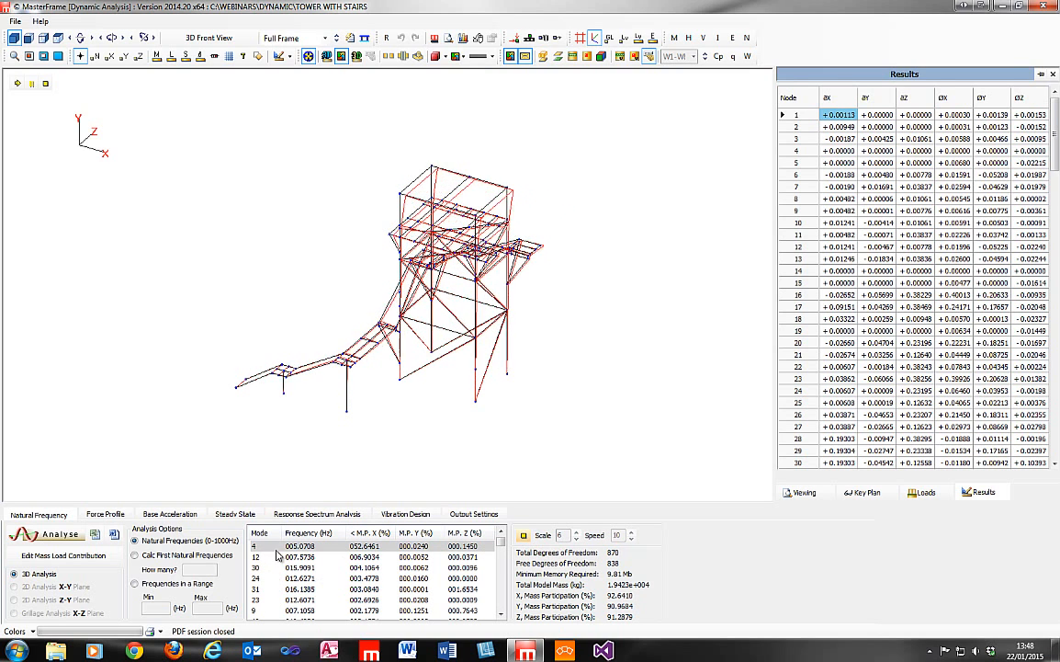
click(465, 534)
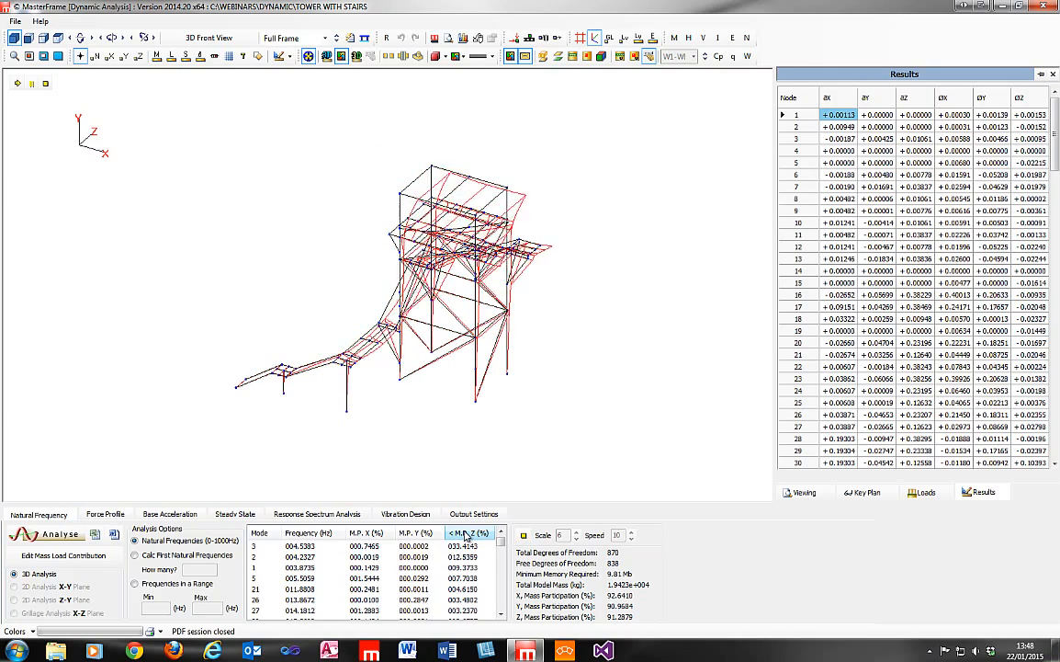
click(524, 539)
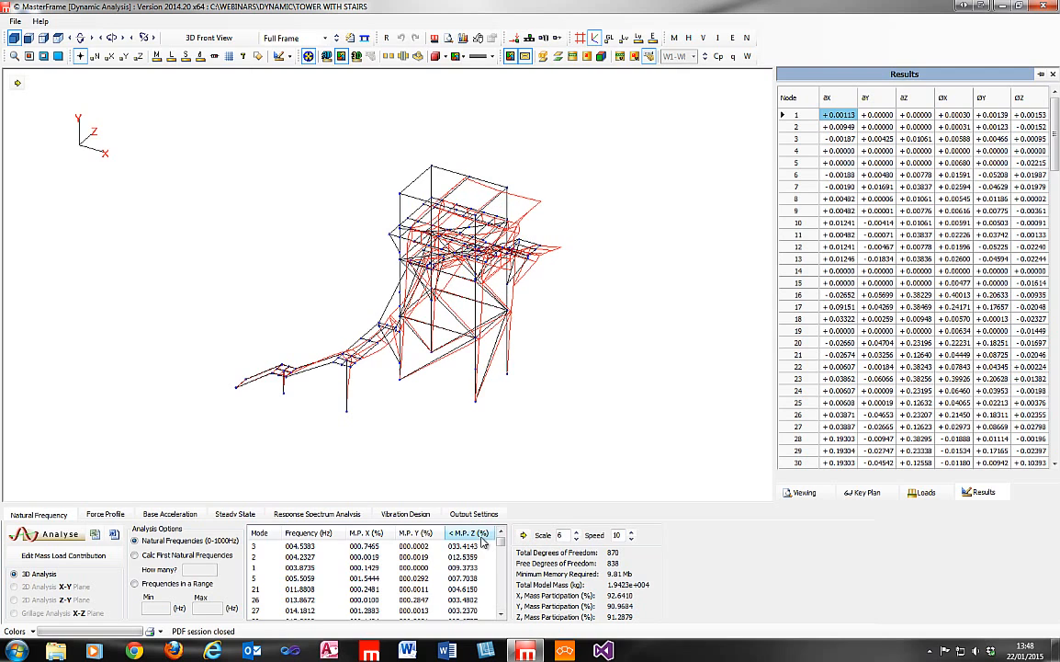
Review the response spectrum's design code choices and base acceleration angle, keeping Eurocode 8 and showing the tower in plan view.
click(310, 517)
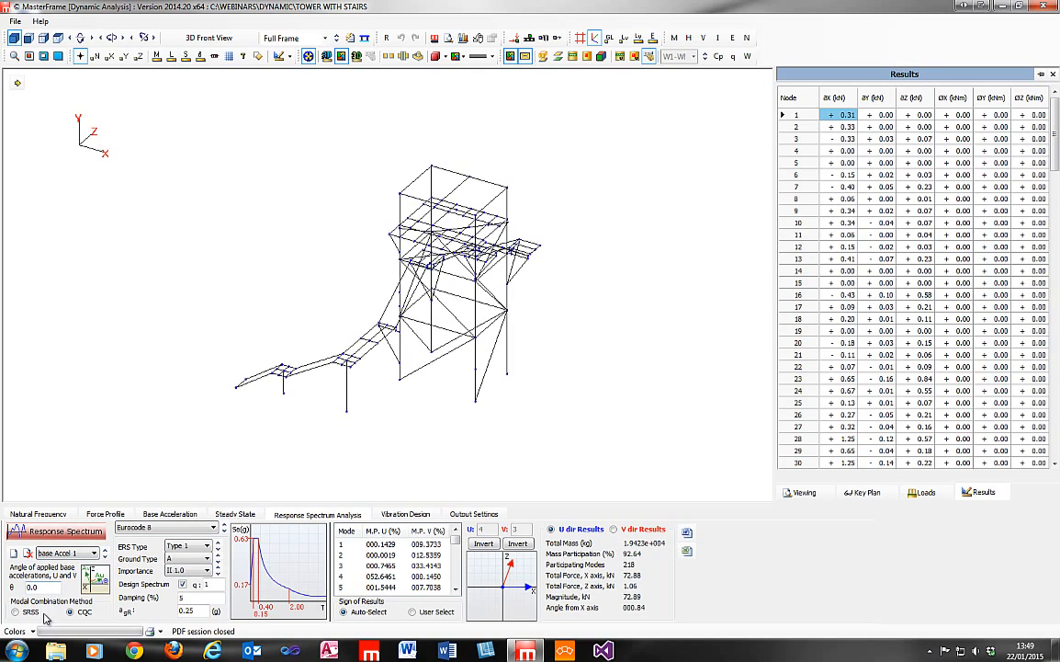
click(160, 529)
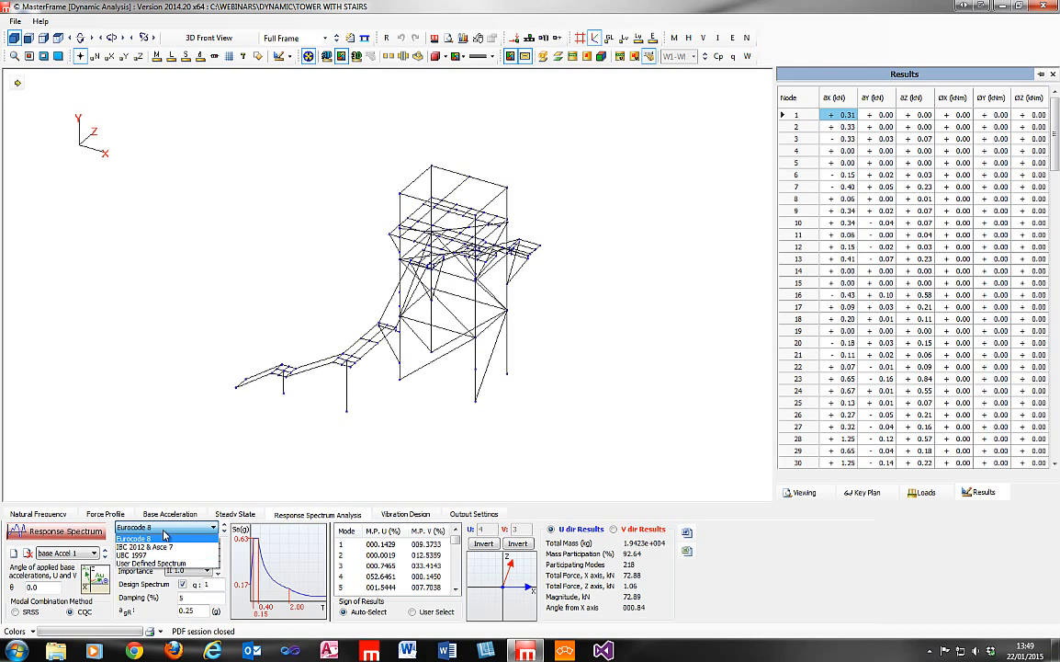
click(154, 537)
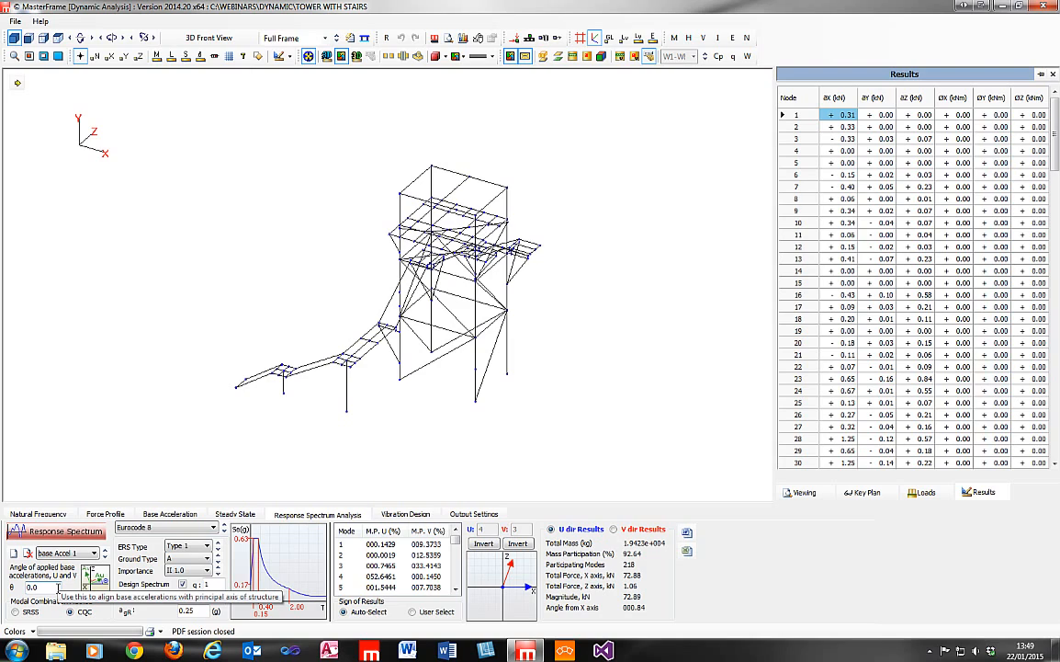
click(58, 586)
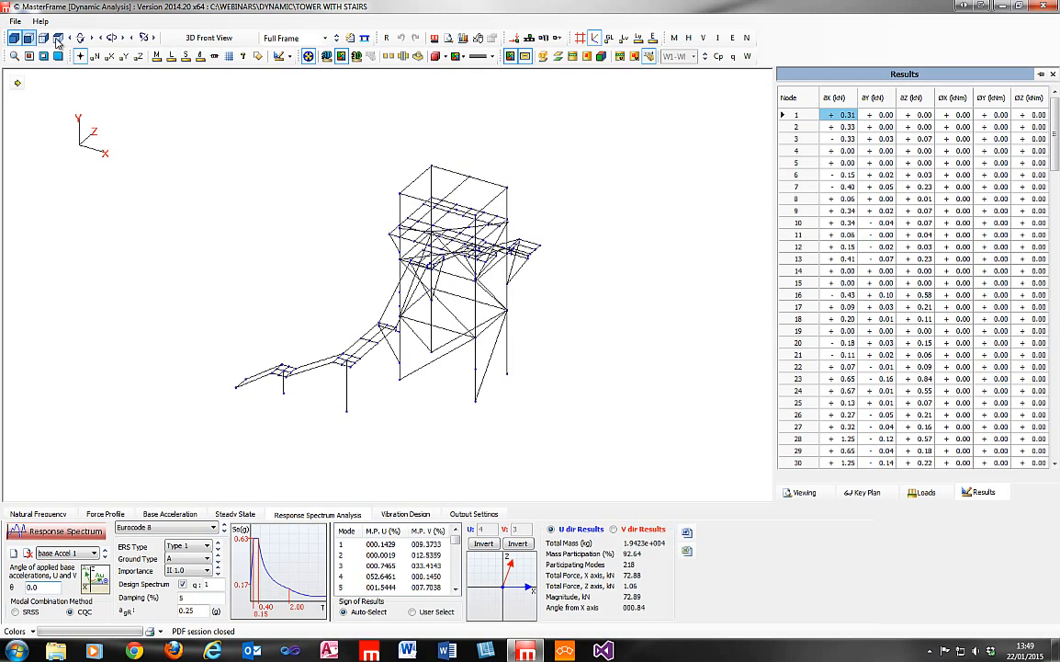
click(57, 39)
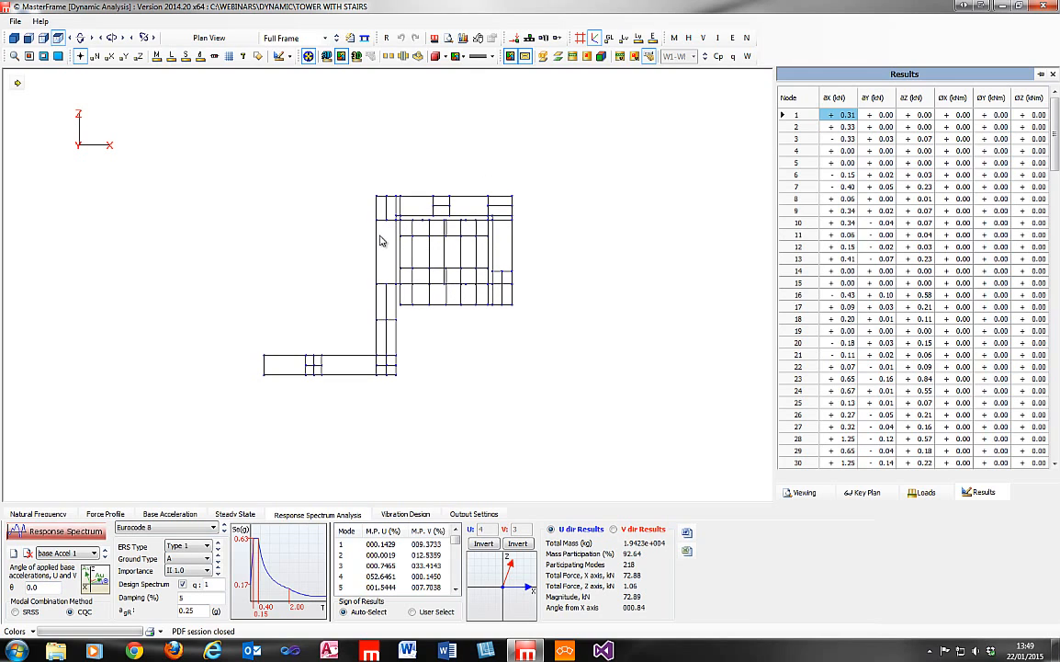
double_click(31, 585)
click(55, 589)
Examine the Eurocode 8 options for ERS type, ground type and importance class.
click(191, 547)
click(192, 548)
click(192, 562)
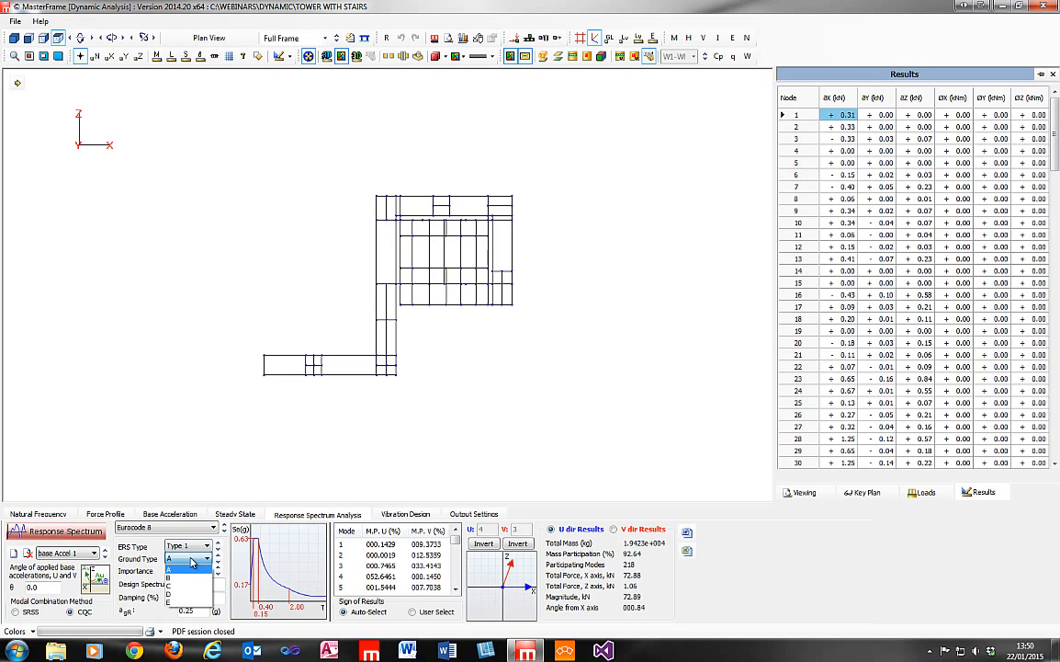
click(190, 563)
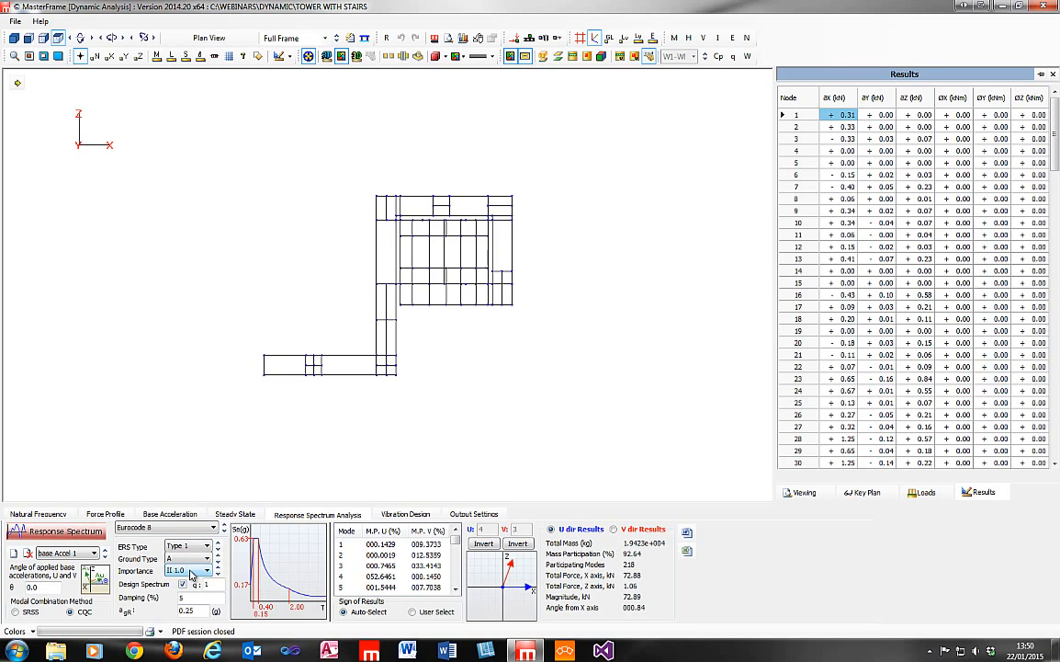
click(191, 570)
click(190, 573)
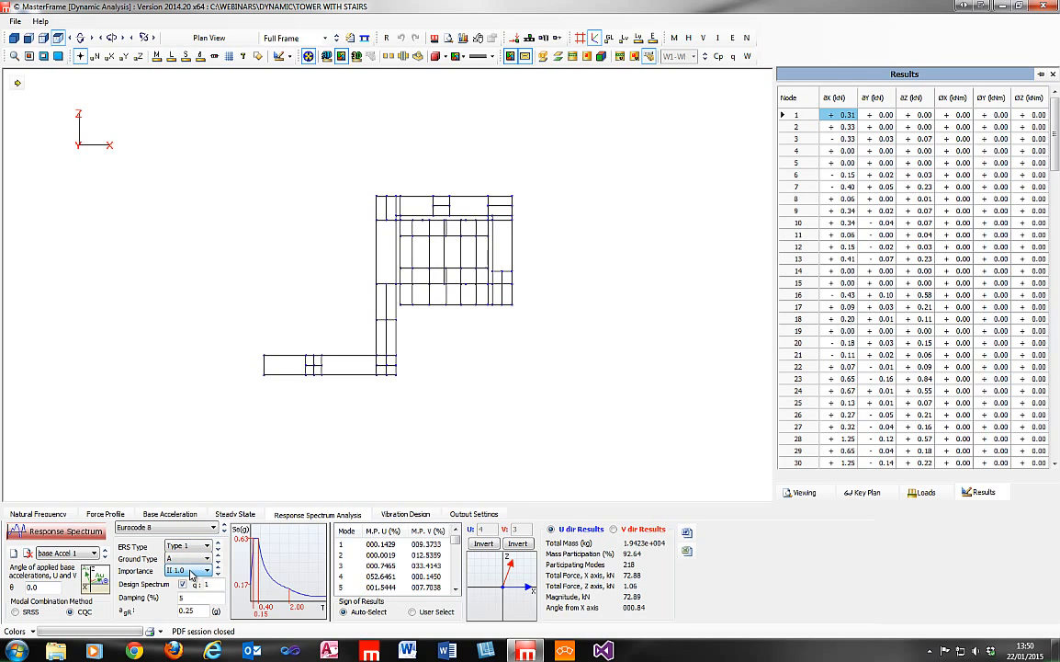
Try the UBC 1997 spectrum to view its parameters, and return to Eurocode 8.
click(180, 527)
click(186, 550)
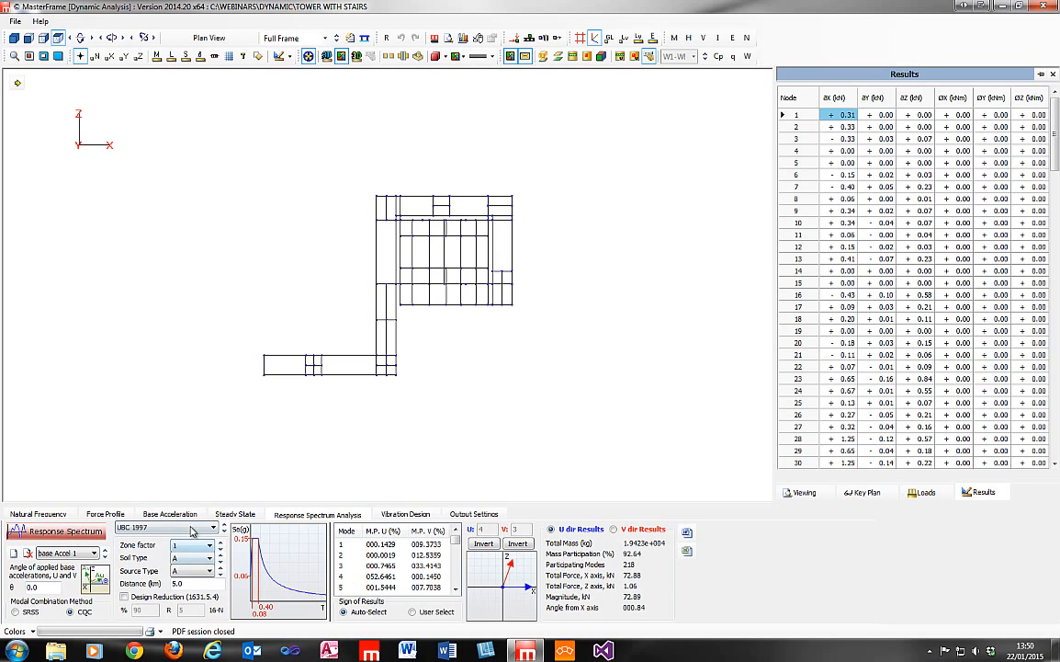
click(191, 531)
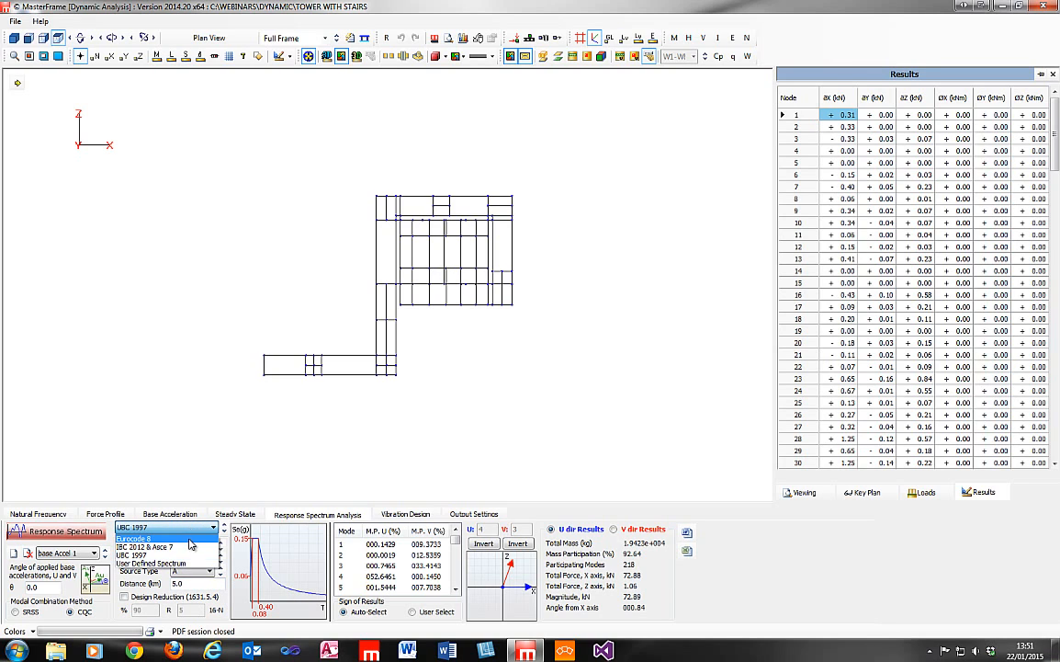
click(188, 542)
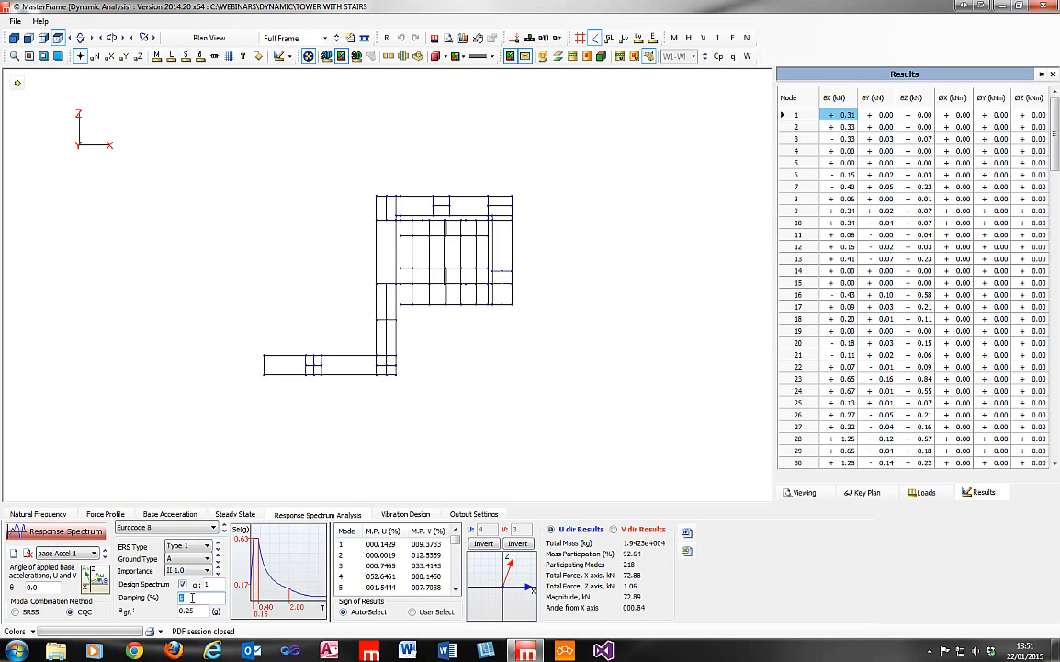
Set the spectrum damping to 3% and compare the results for base acceleration in the U and V directions.
text(5)
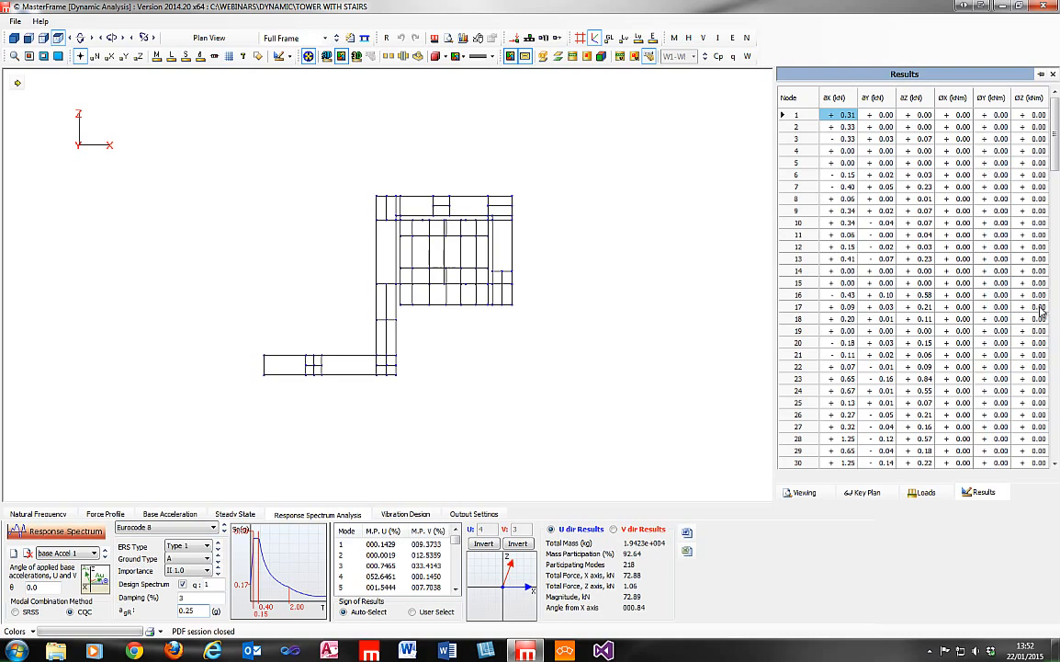
click(621, 530)
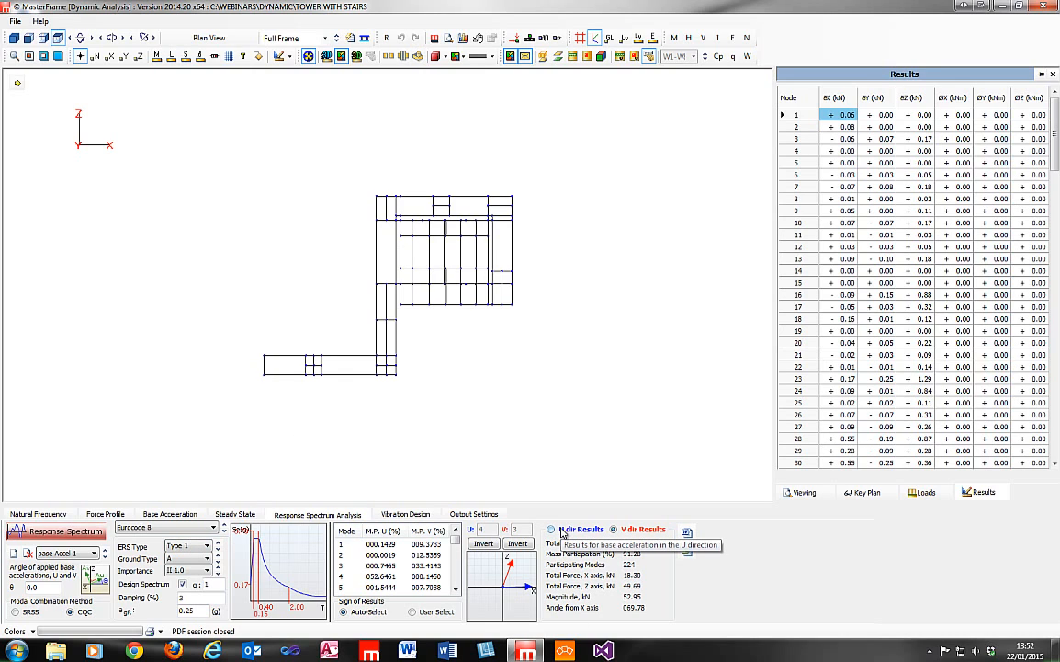
click(562, 532)
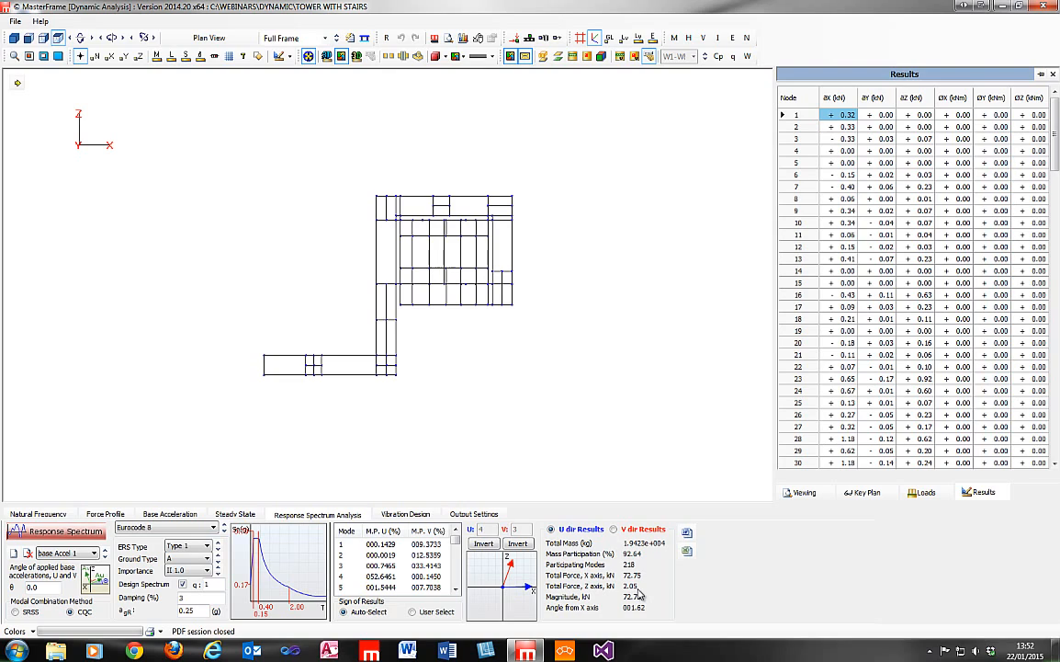
click(613, 529)
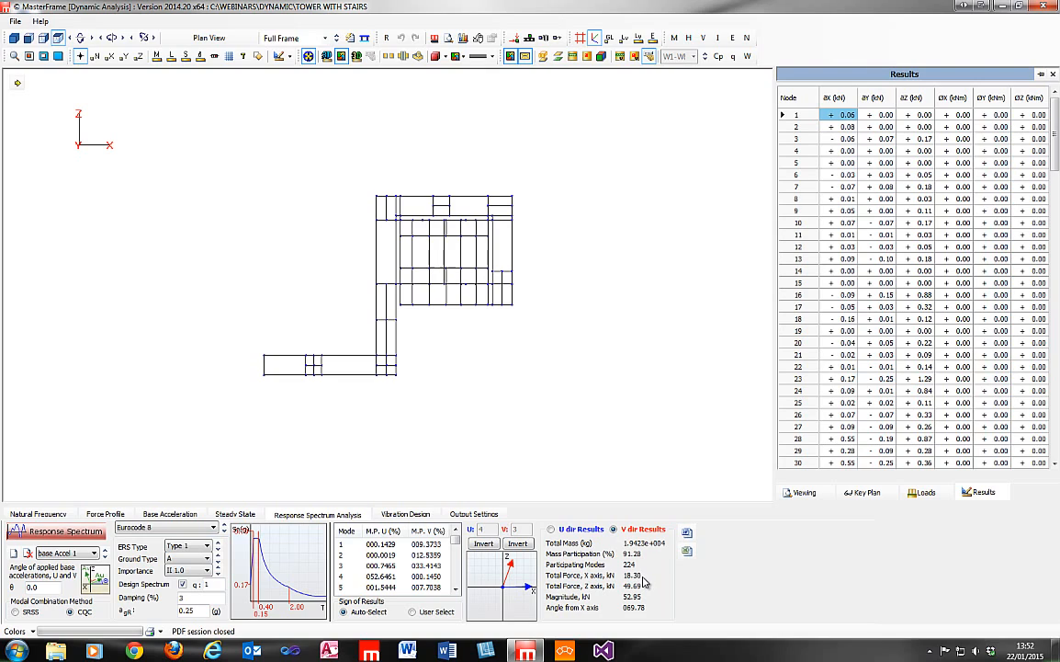
click(552, 530)
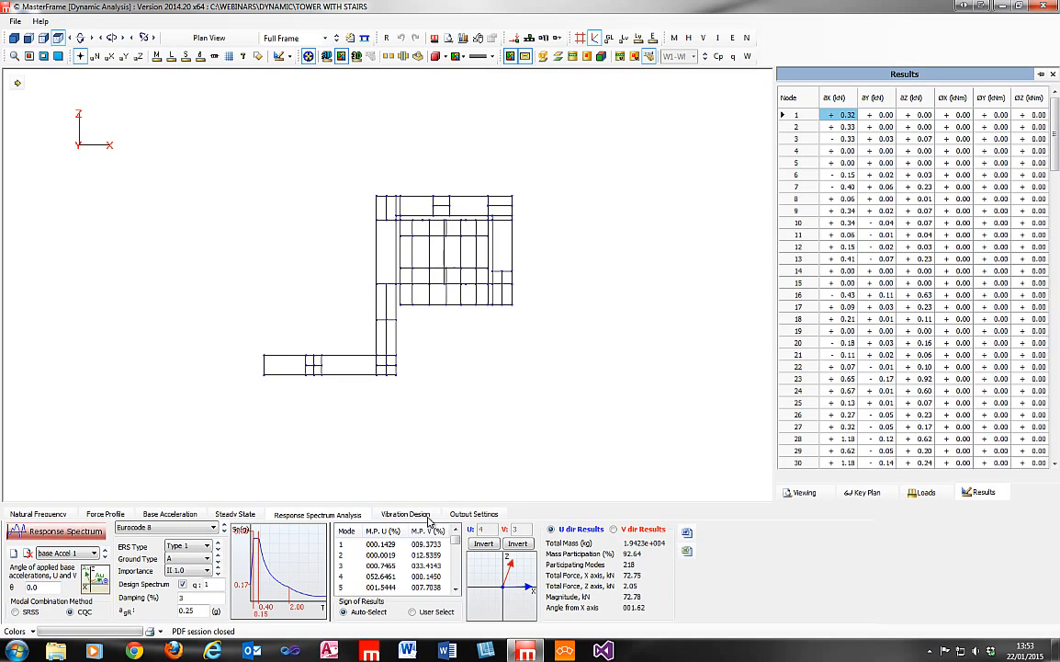
Exit dynamic analysis saving the changes to the dynamic data, and open the tower in the main editor.
click(16, 21)
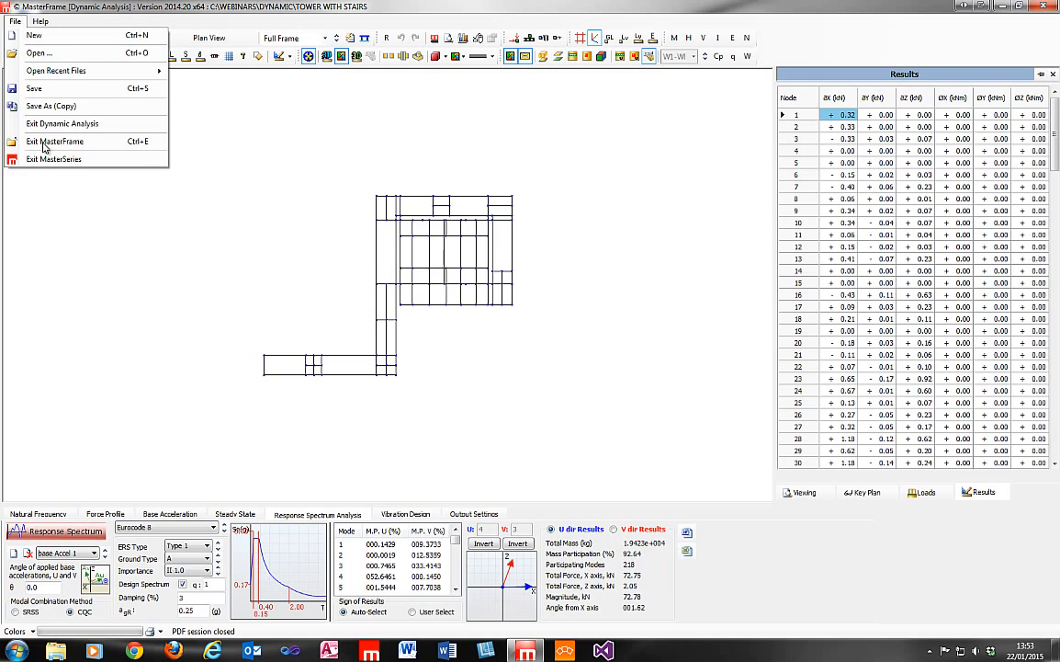
click(46, 127)
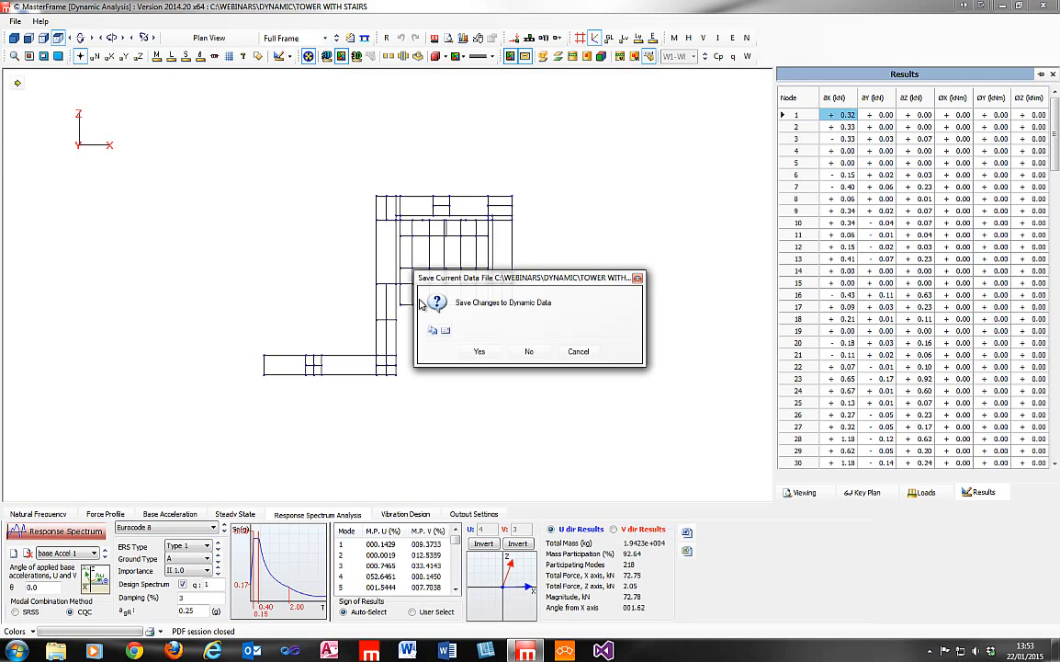
click(476, 352)
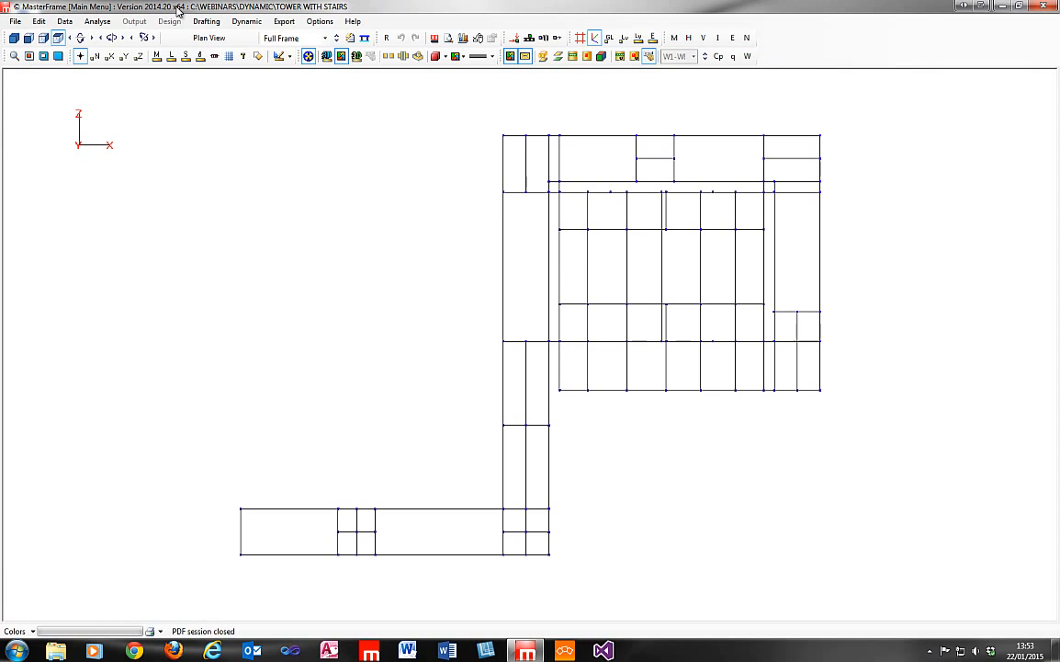
click(37, 21)
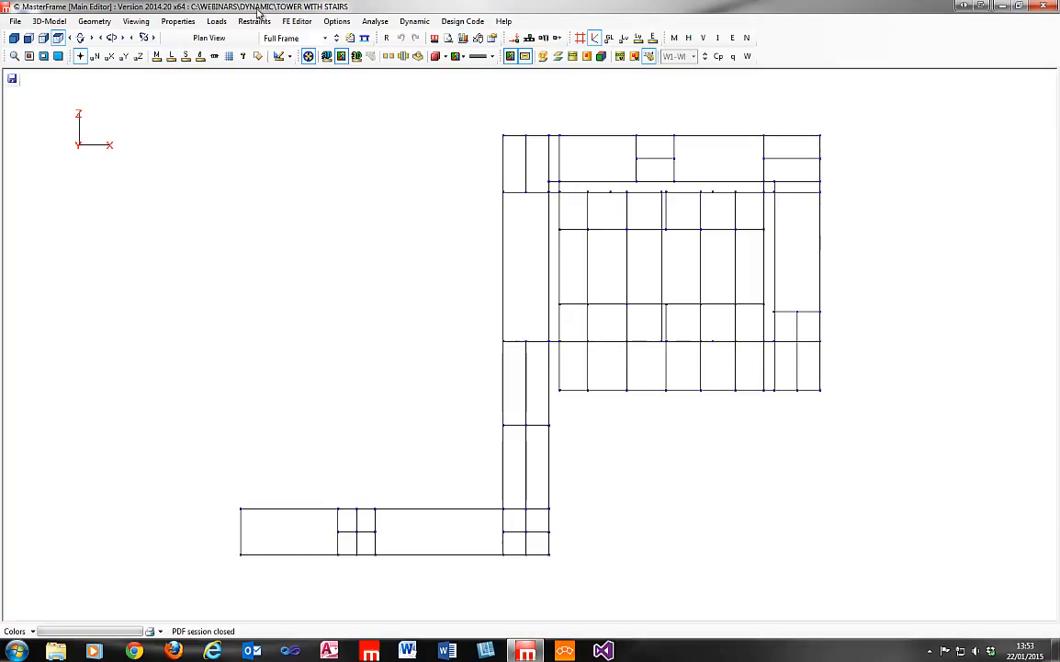
Open the seismic loads settings and check which load cases are available.
click(217, 22)
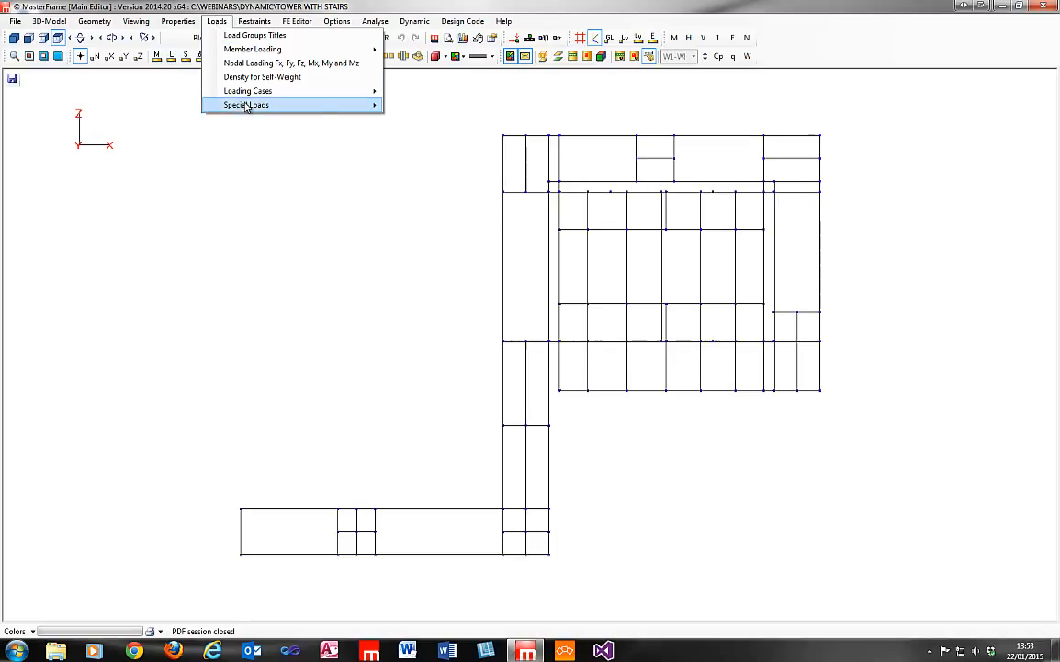
mouse_move(247, 105)
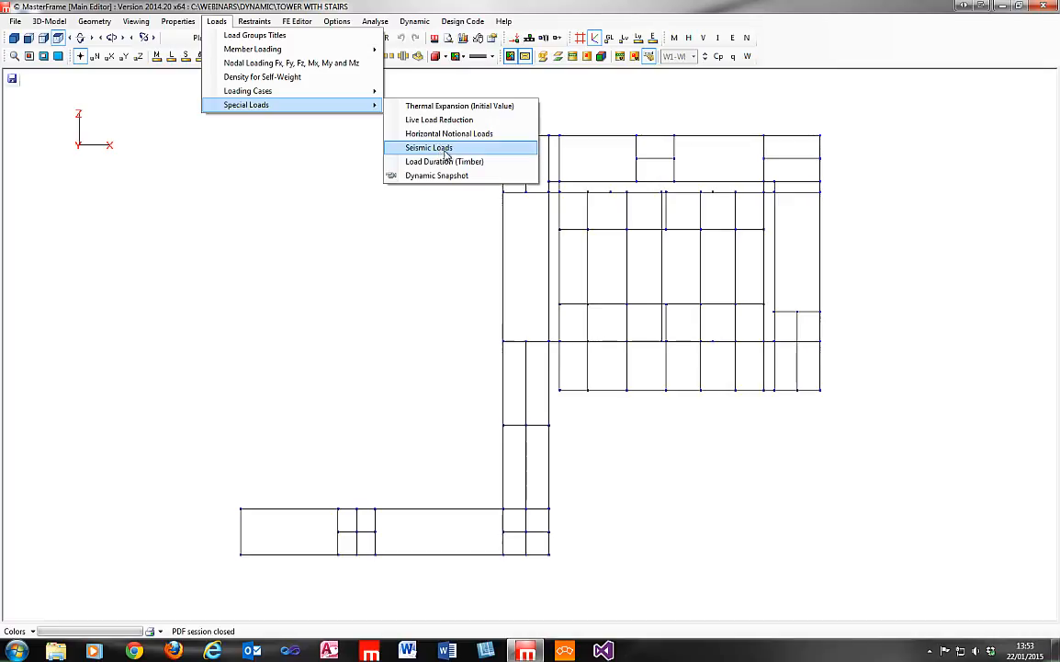
click(442, 149)
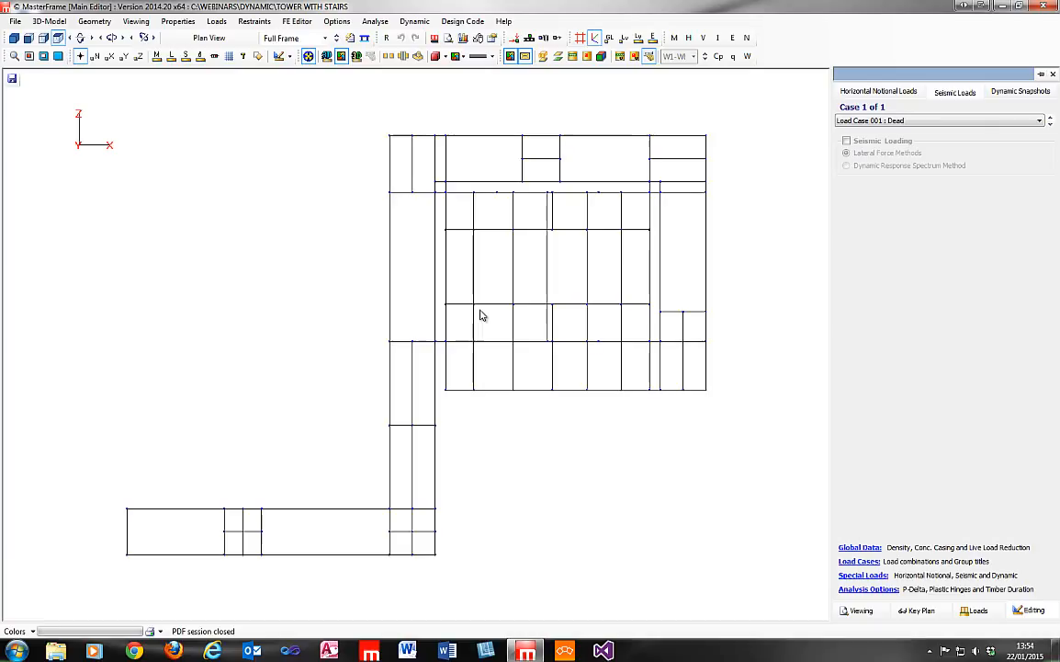
click(875, 121)
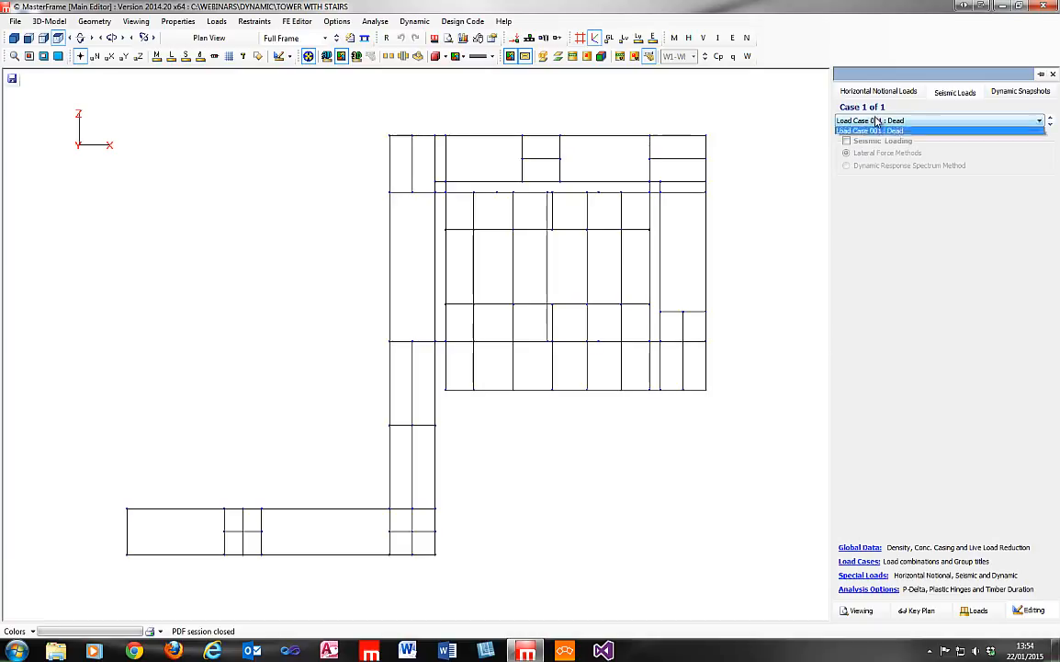
click(878, 121)
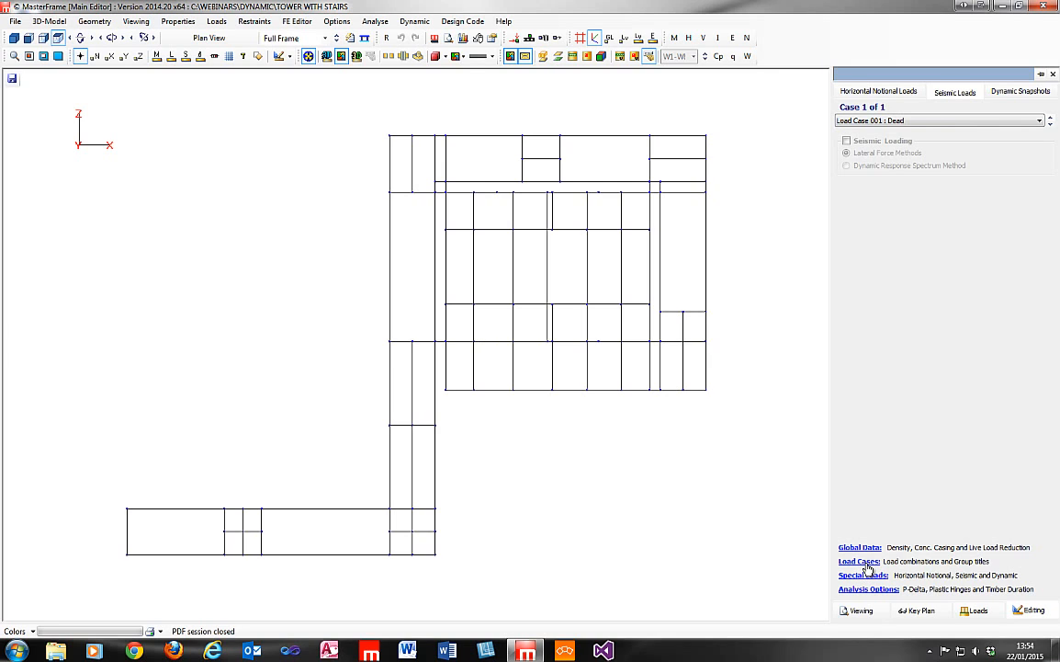
Add a second loading case titled "Dead Plus Seismic".
click(868, 563)
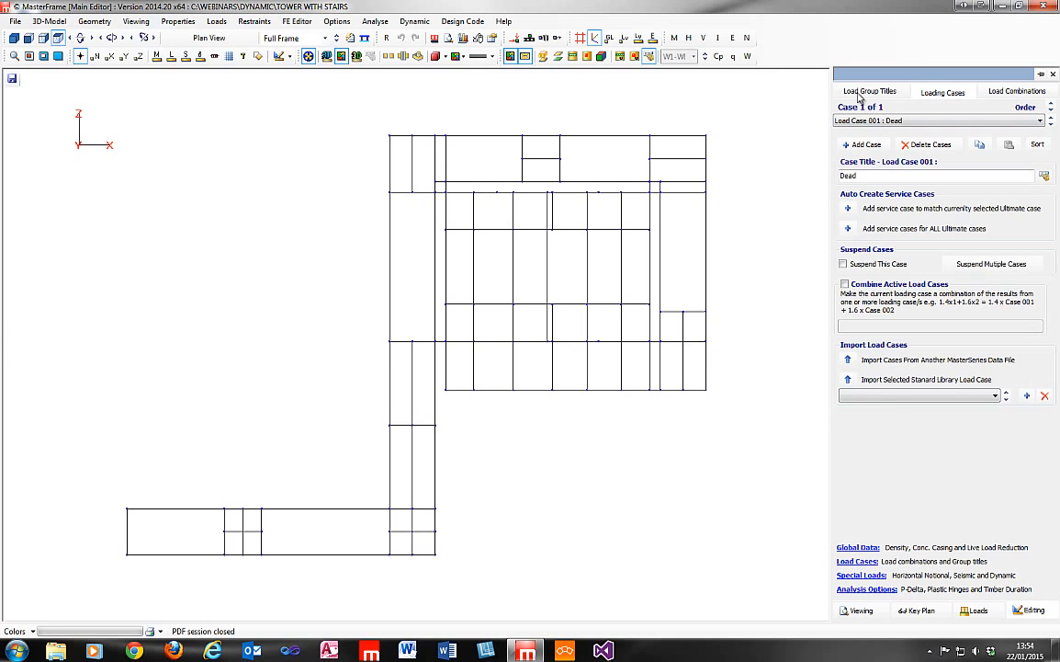
click(867, 145)
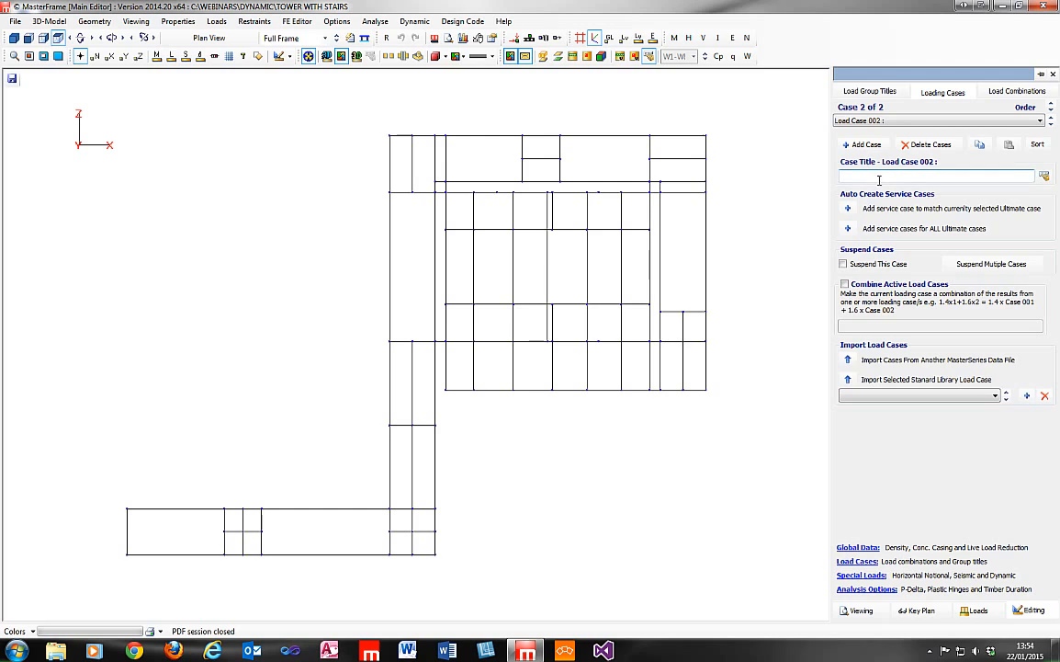
click(1044, 175)
click(853, 196)
click(891, 196)
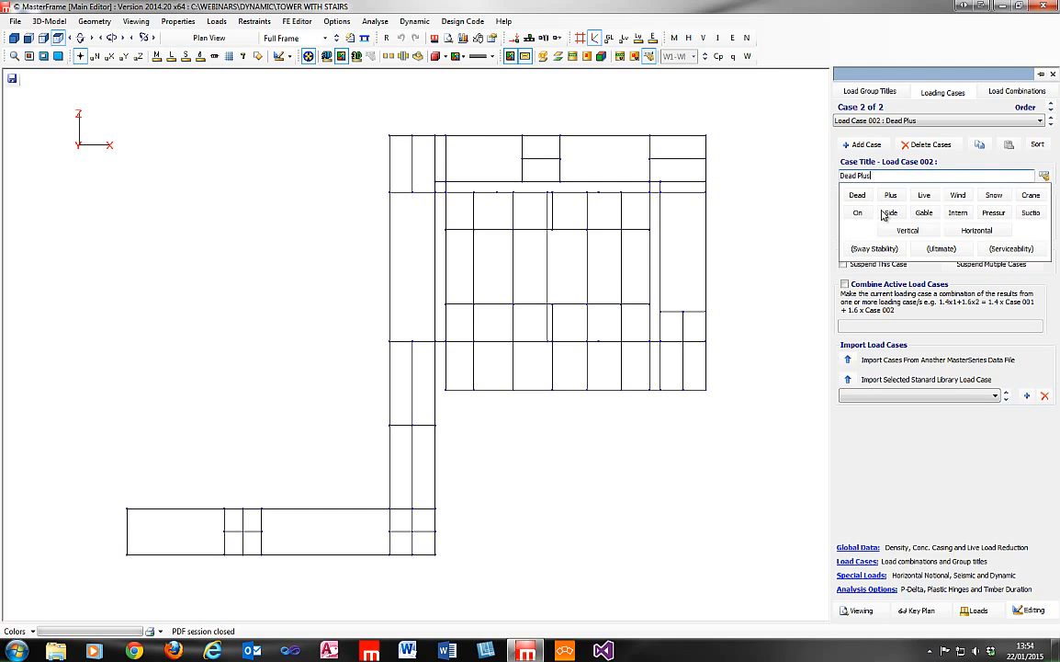
click(926, 178)
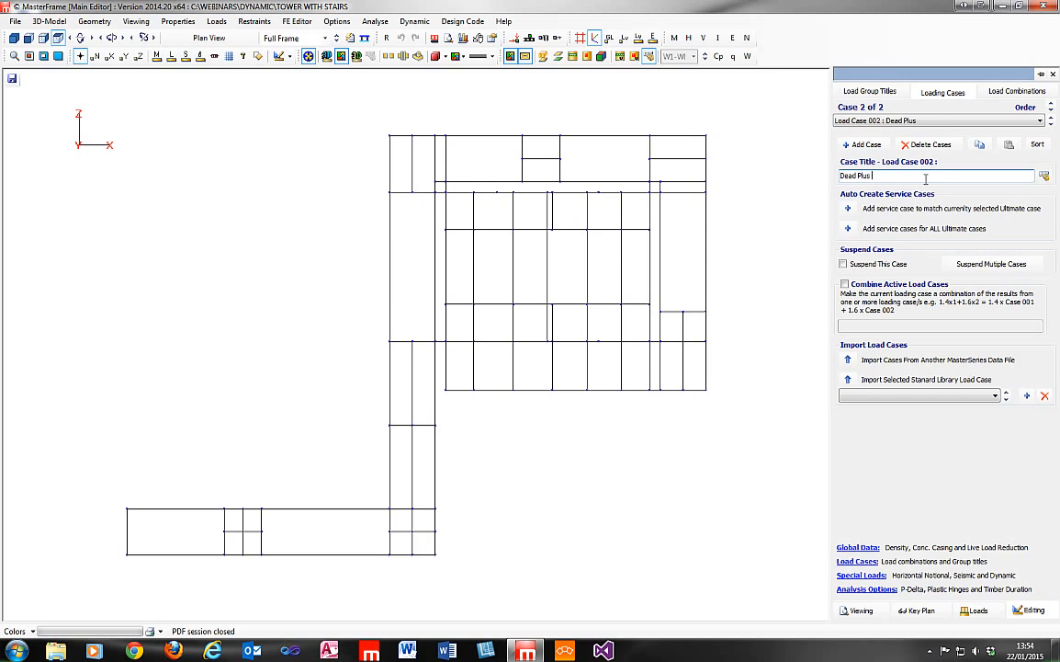
text(Seismic)
Enable seismic loading for the Dead Plus Seismic case using the Dynamic Response Spectrum Method.
click(864, 576)
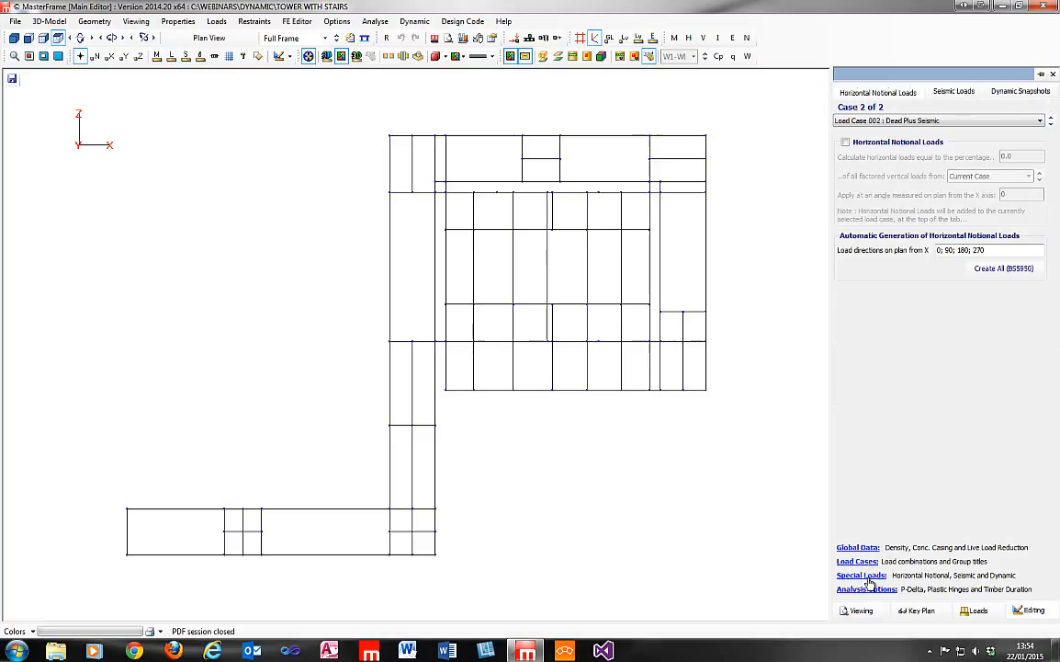
click(953, 92)
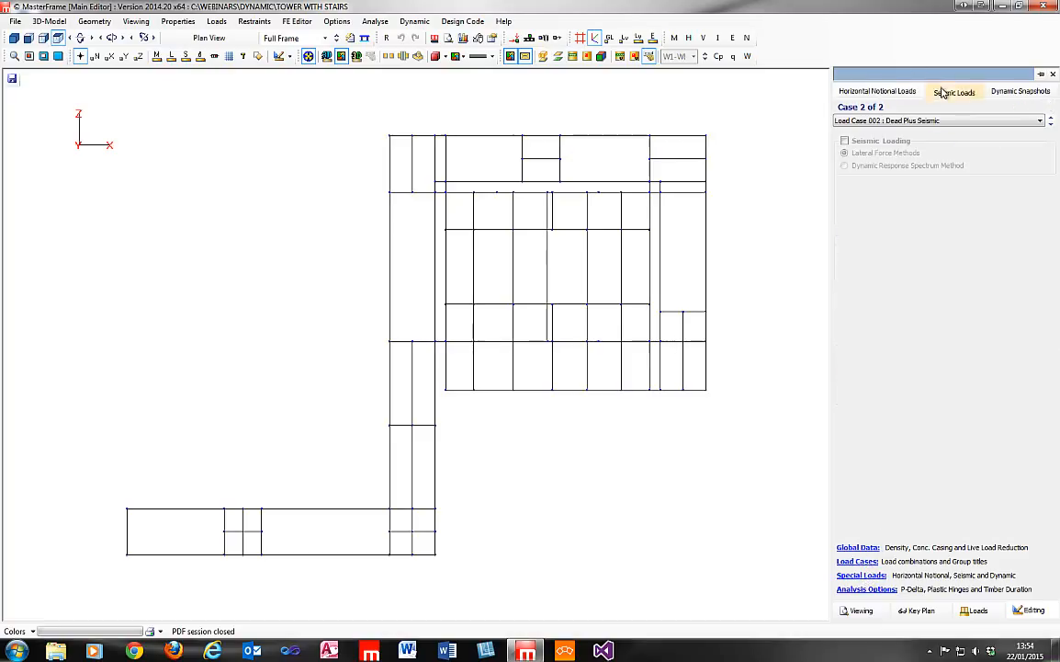
click(871, 124)
click(873, 135)
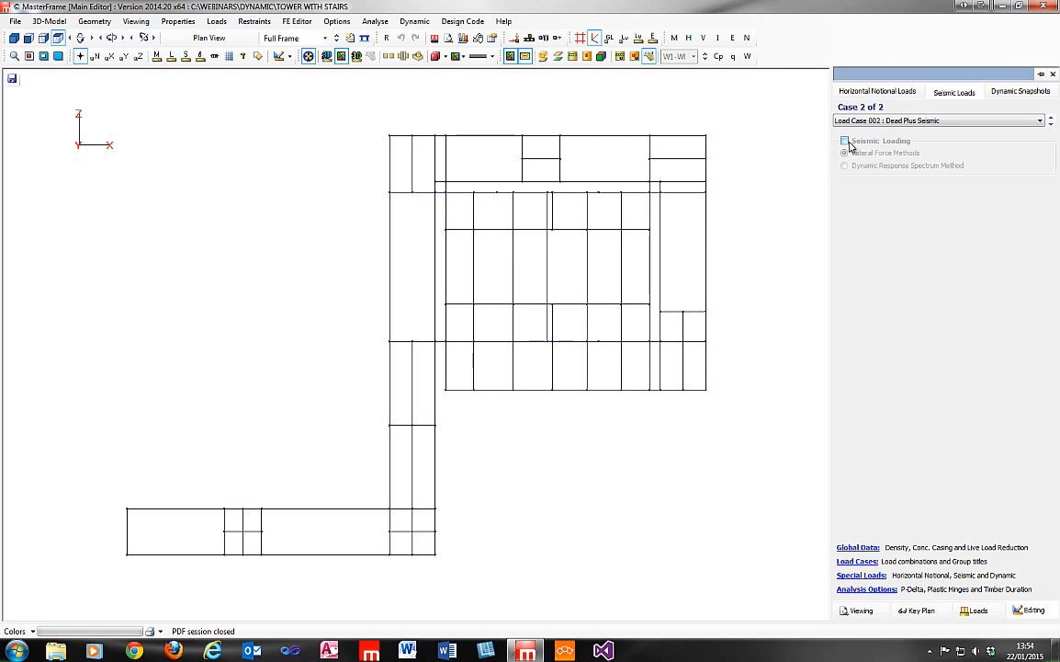
click(848, 142)
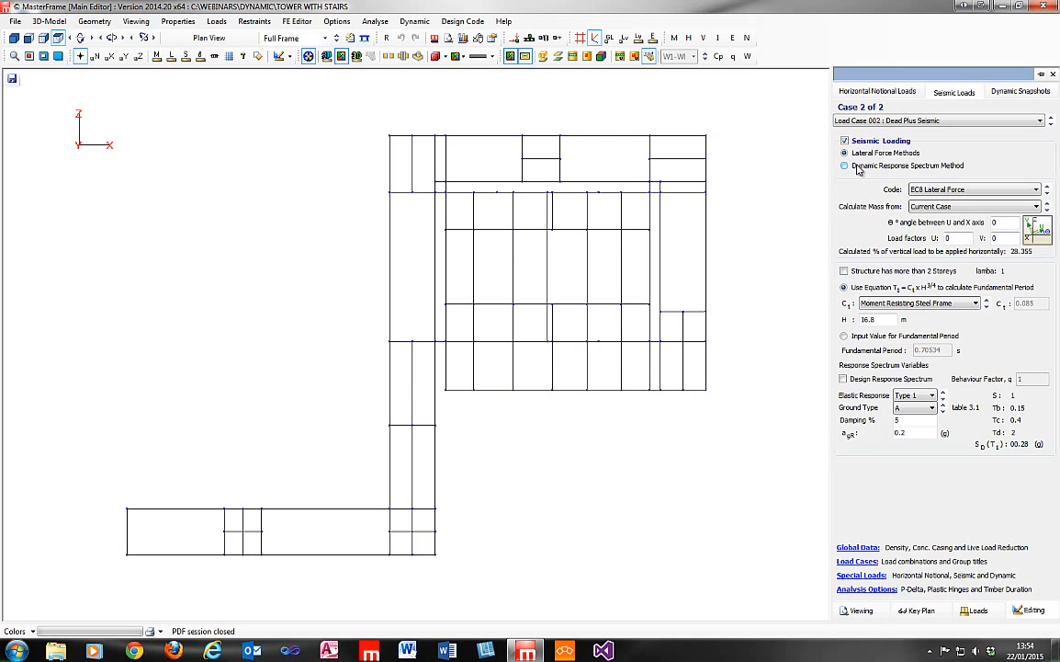
click(858, 167)
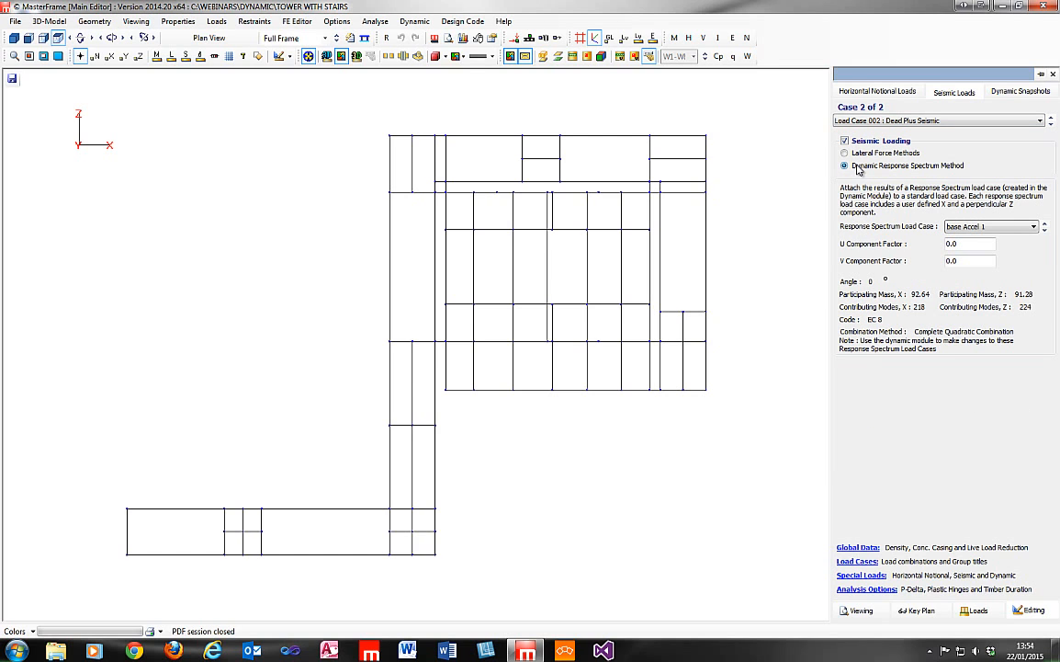
Attach the base Accel 1 response spectrum load case, set its U component factor to 1 and enter the V component factor.
click(995, 226)
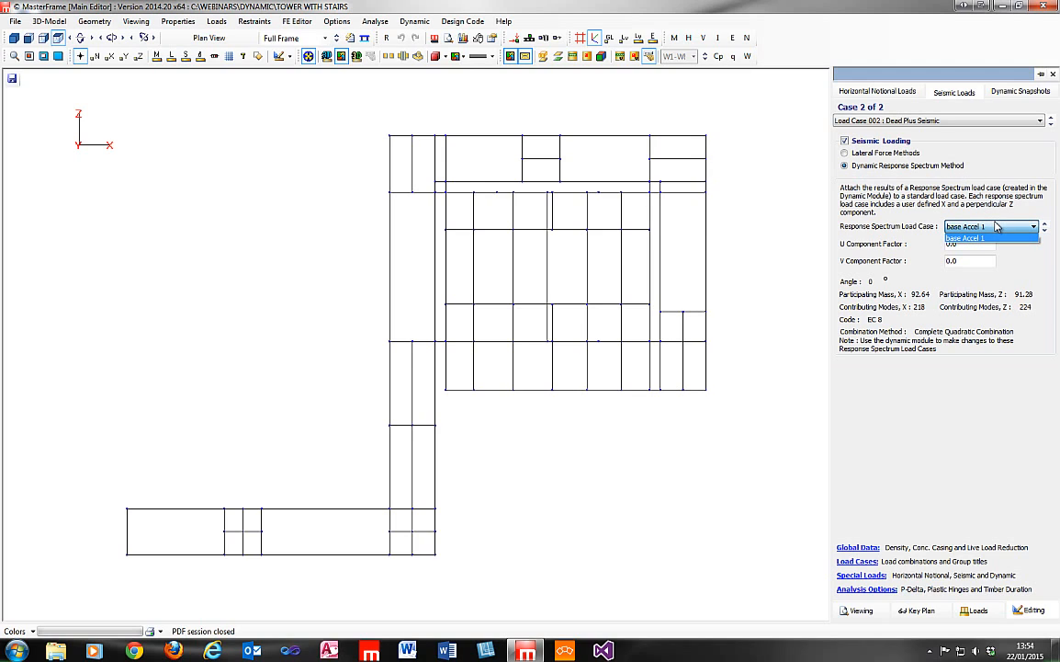
click(997, 227)
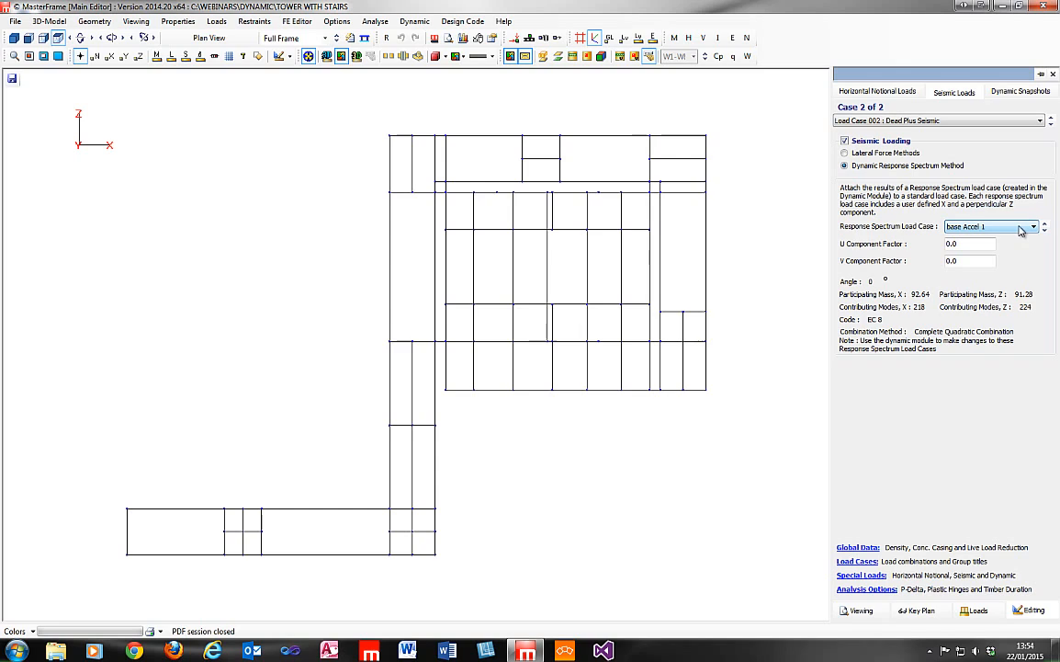
click(1022, 230)
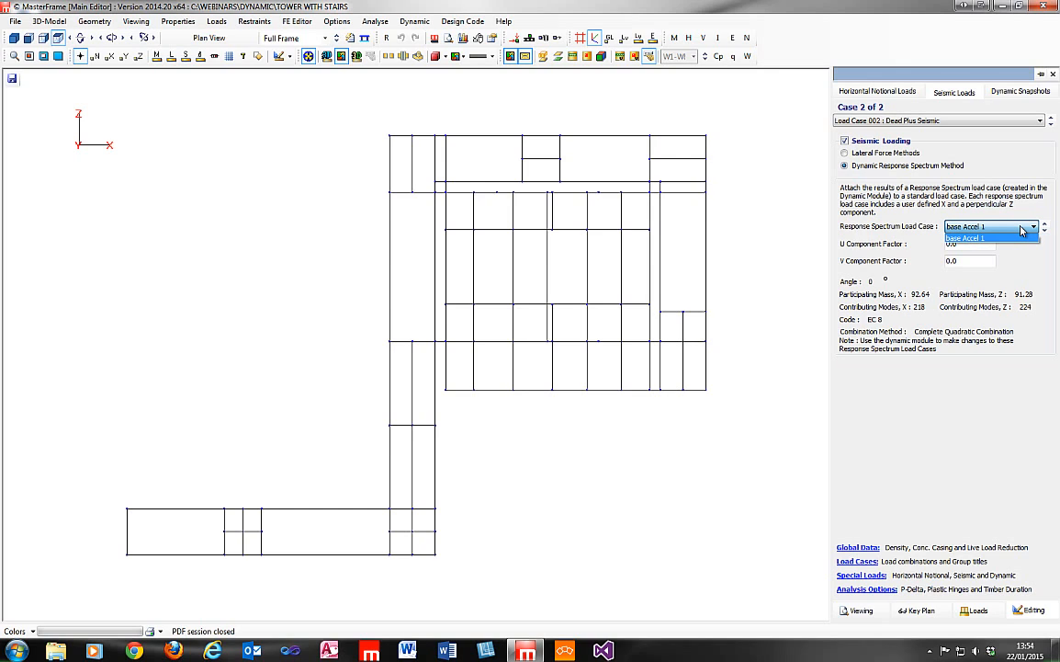
click(1012, 238)
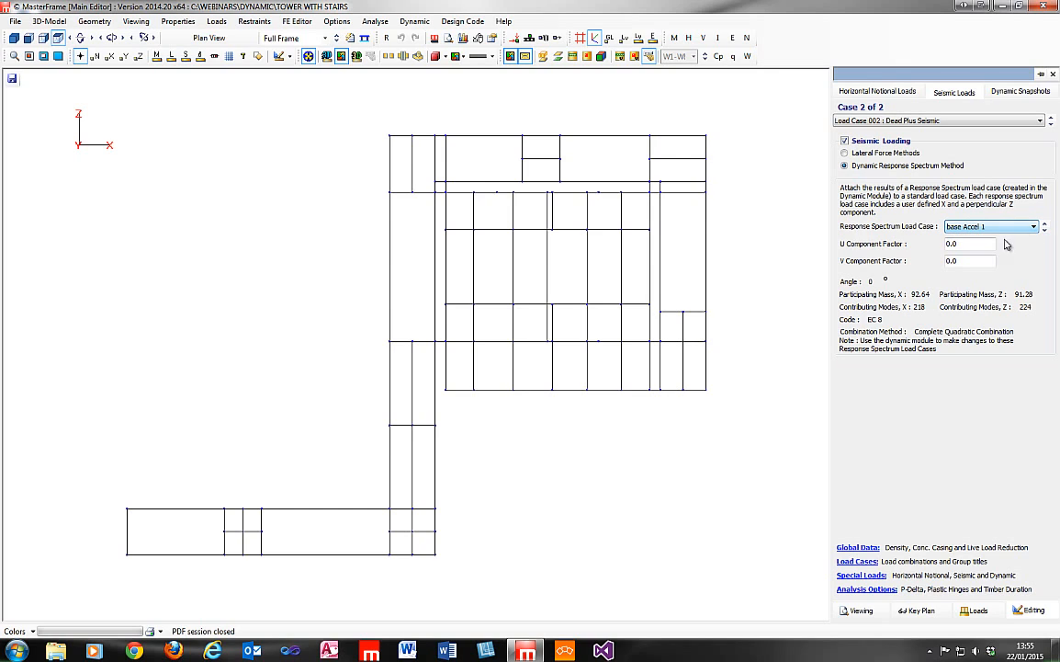
drag(980, 243, 789, 239)
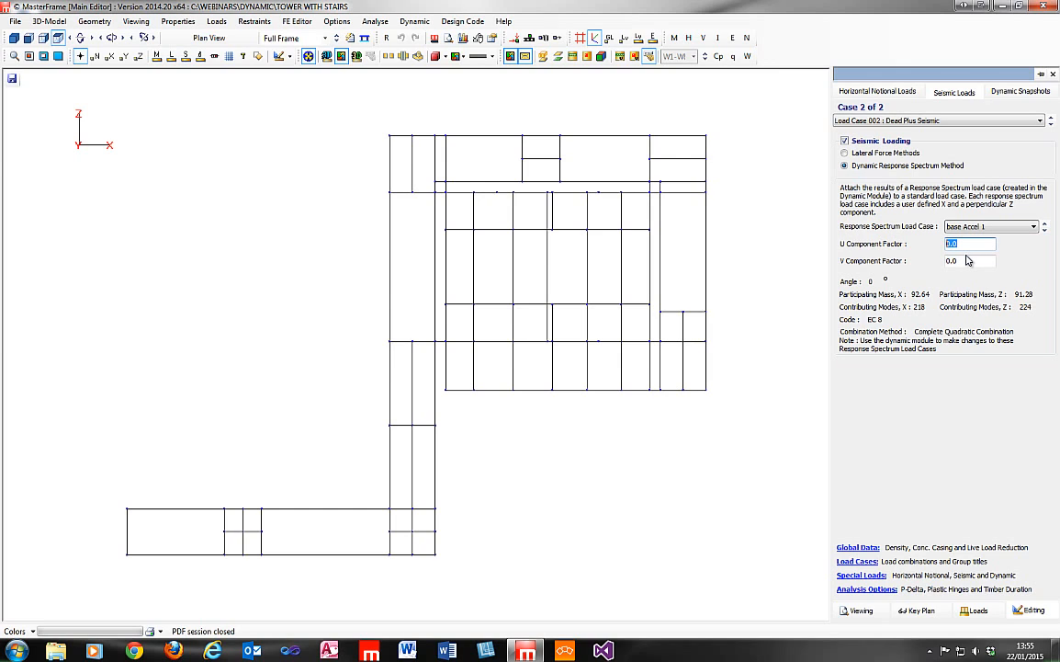
text(1)
drag(974, 261, 937, 267)
Give load group D1 a factor of 1.00 in the Dead Plus Seismic combination and check the load group titles.
click(860, 562)
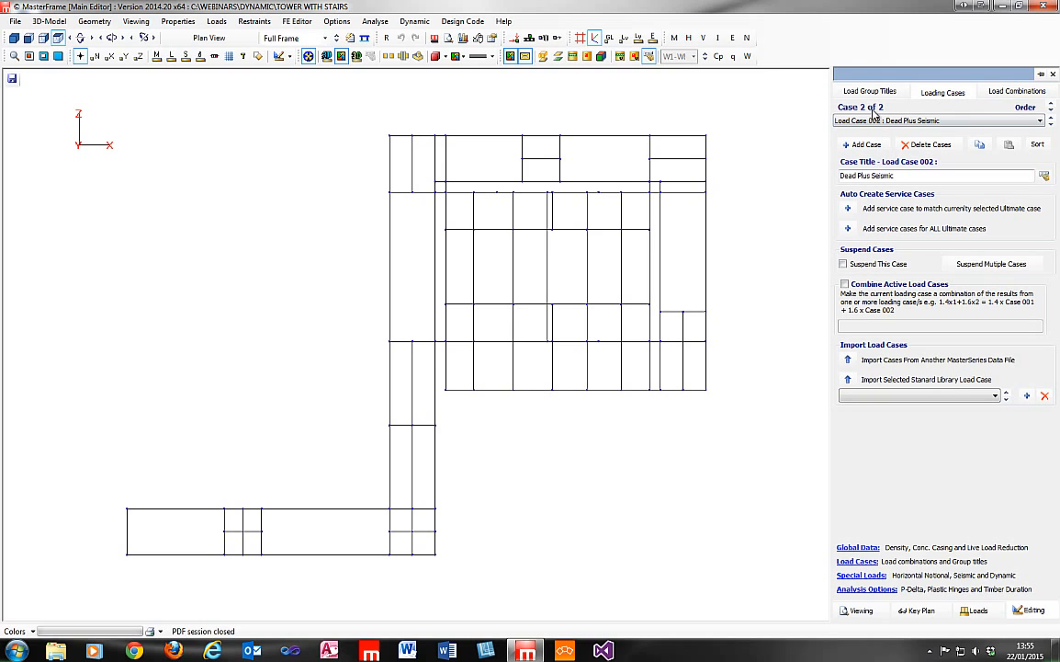
click(998, 93)
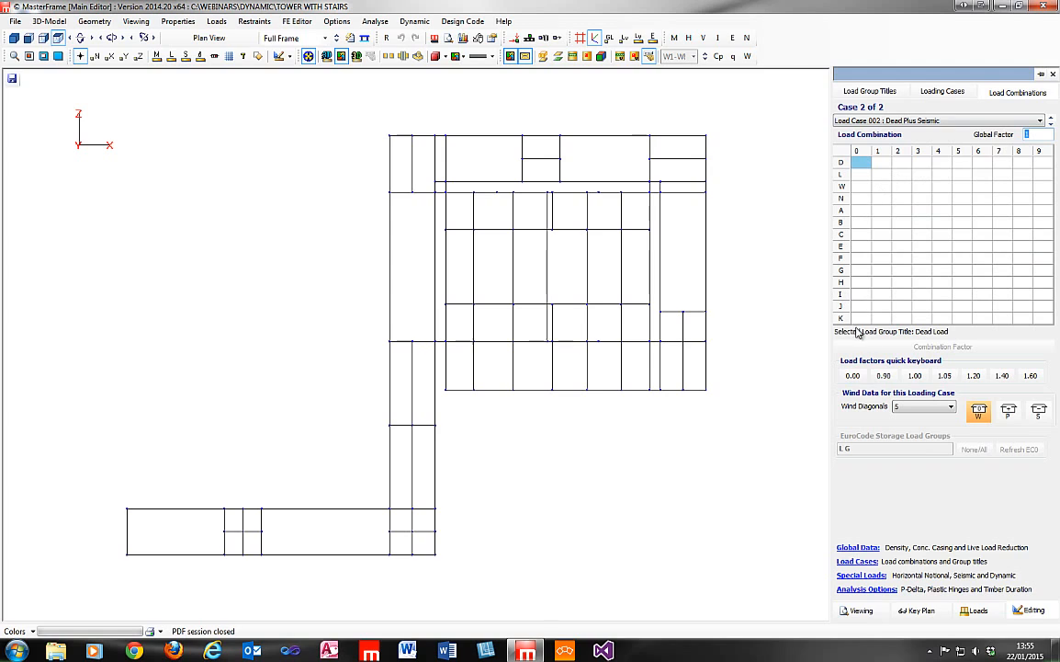
click(884, 164)
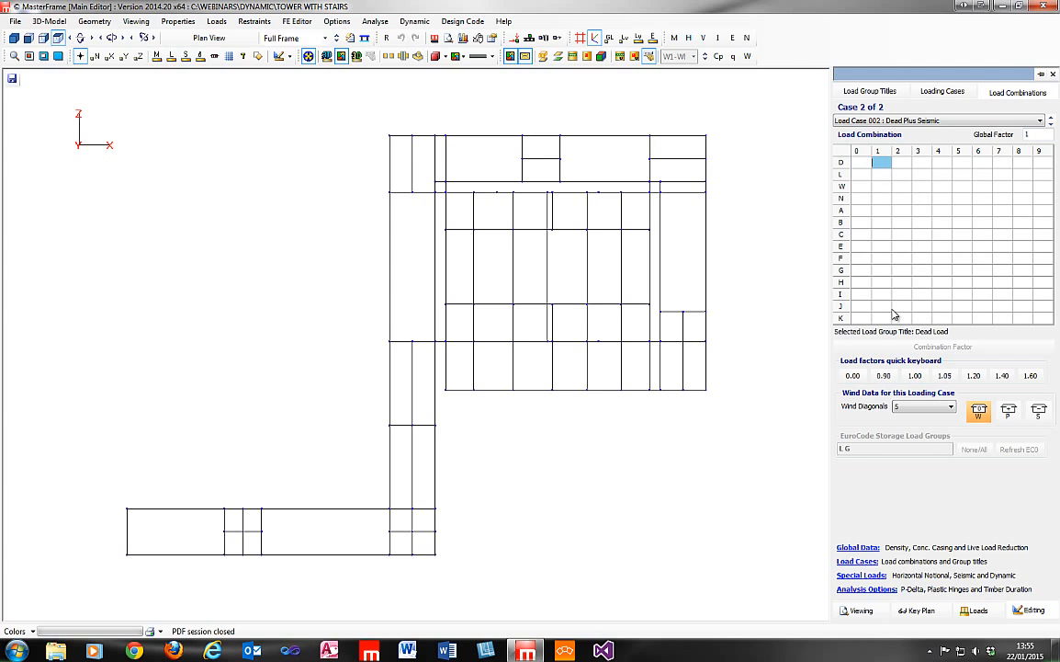
click(915, 375)
click(873, 93)
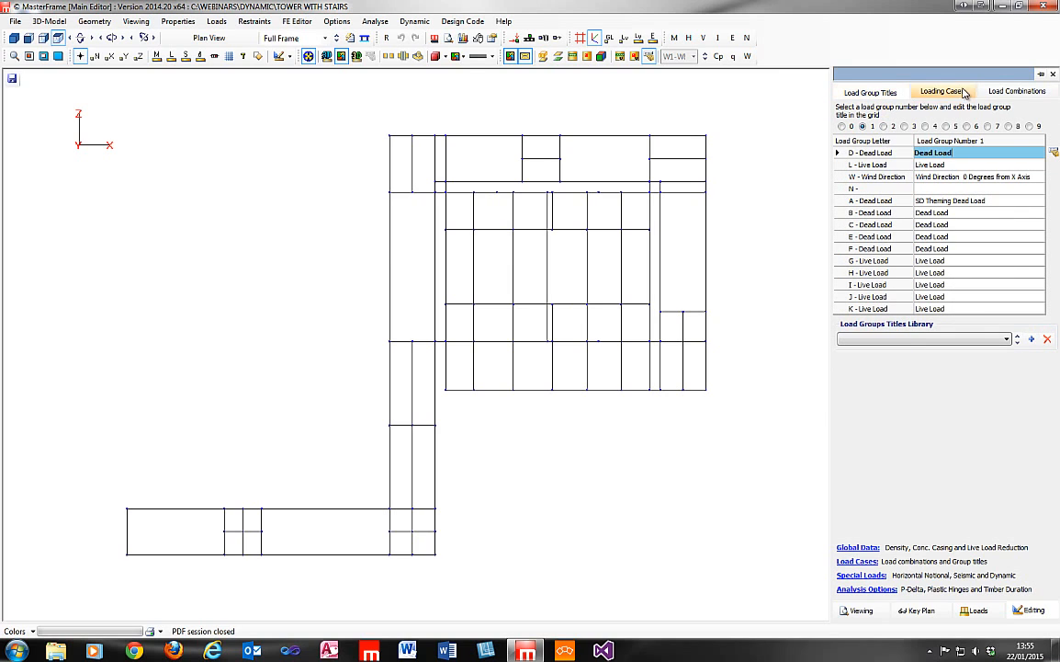
Add a third loading case titled "Deam Plus Lateral Seismic".
click(943, 92)
click(865, 144)
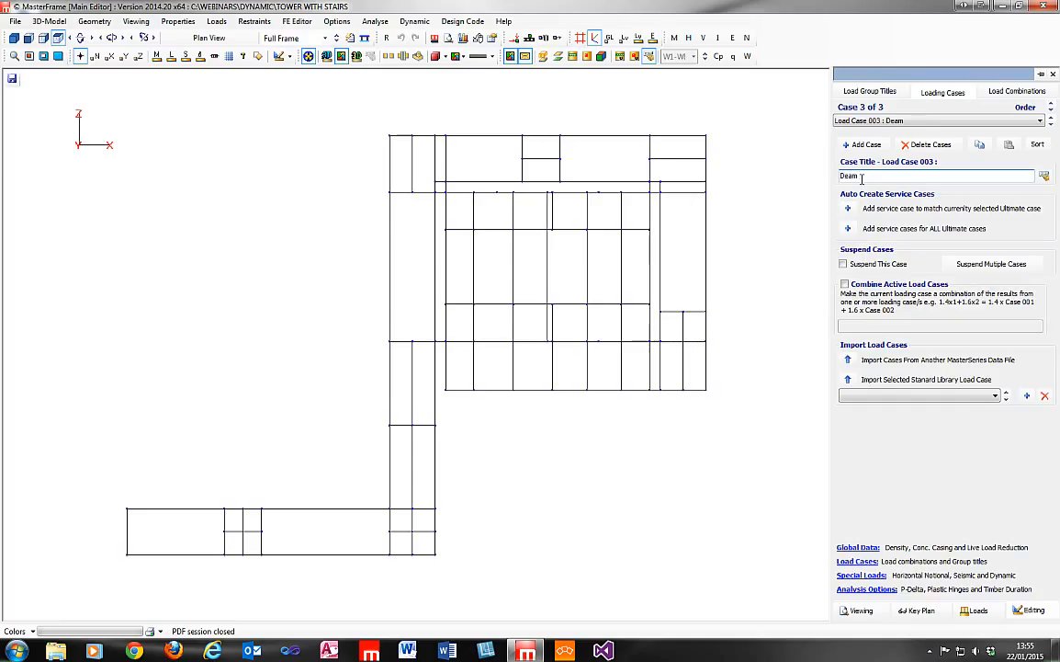
text(Deam Plus Lateral Seim)
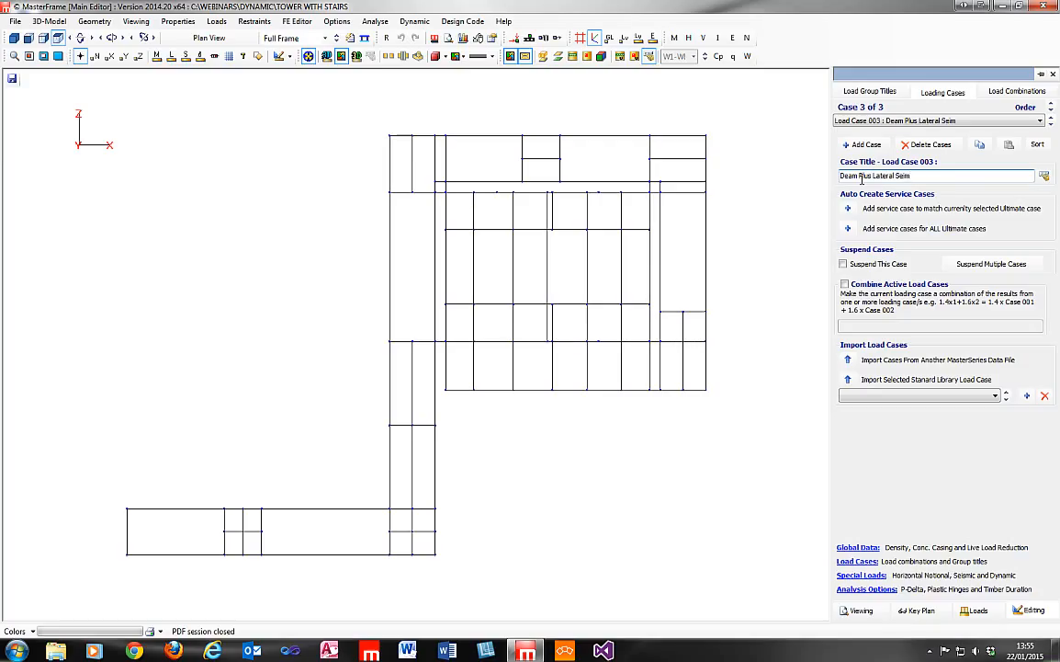
key(BackSpace)
key(BackSpace)
Enable seismic loading for the lateral seismic case using Lateral Force Methods with the EC8 Lateral Force code.
click(862, 575)
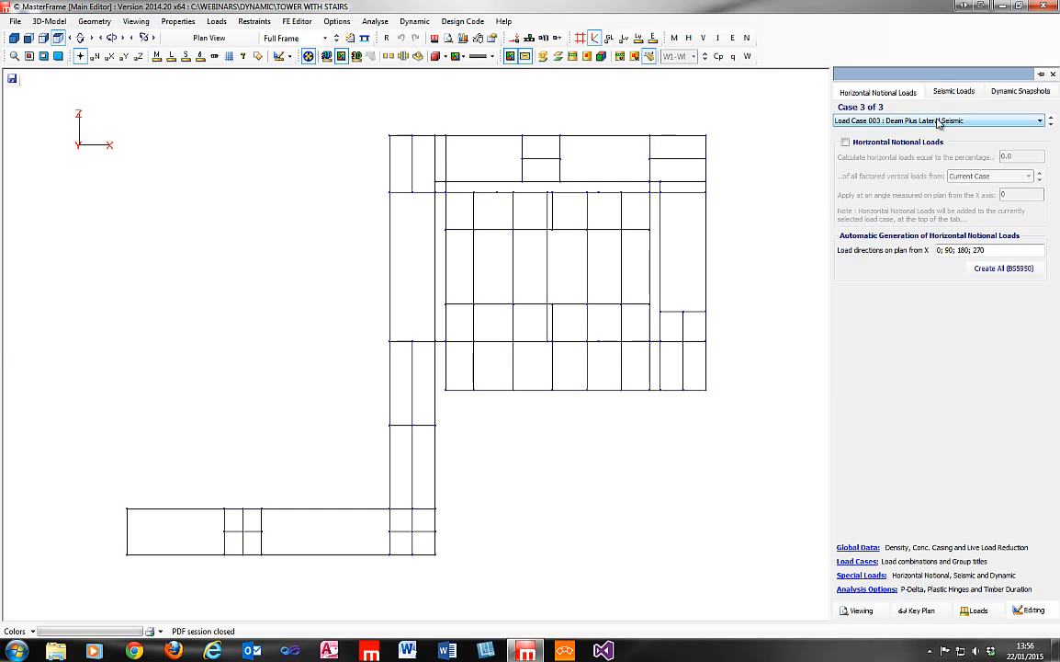
click(954, 93)
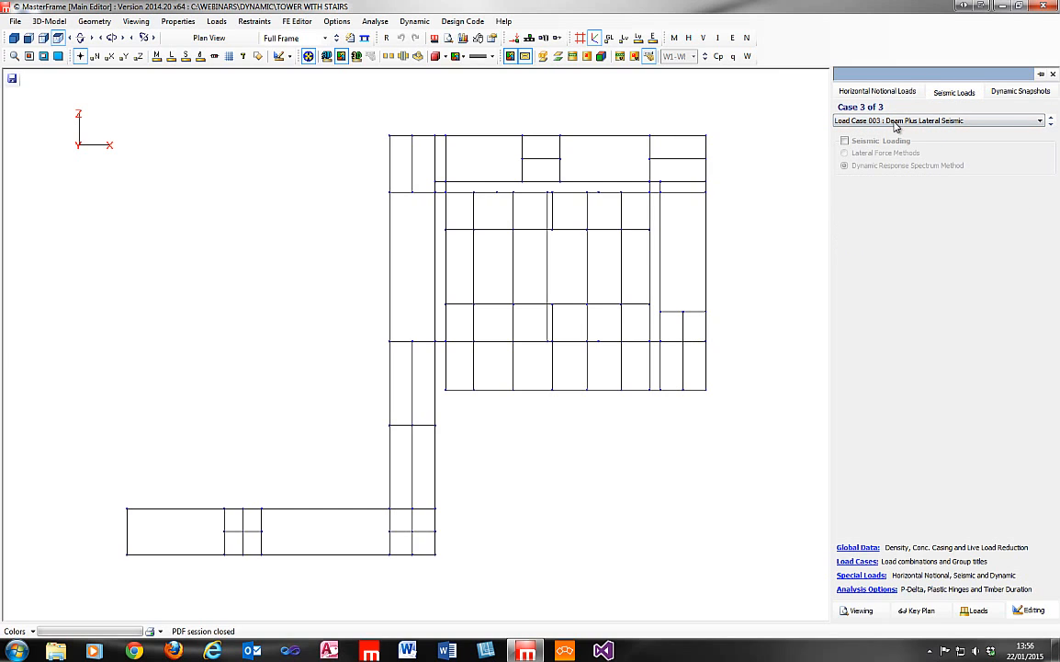
click(848, 141)
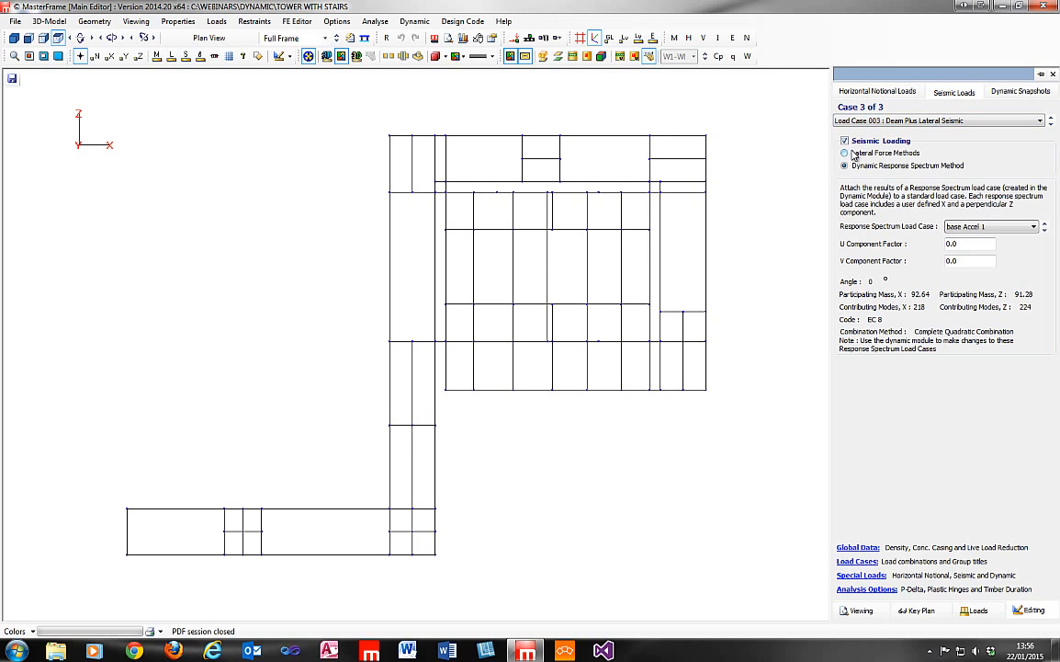
click(849, 154)
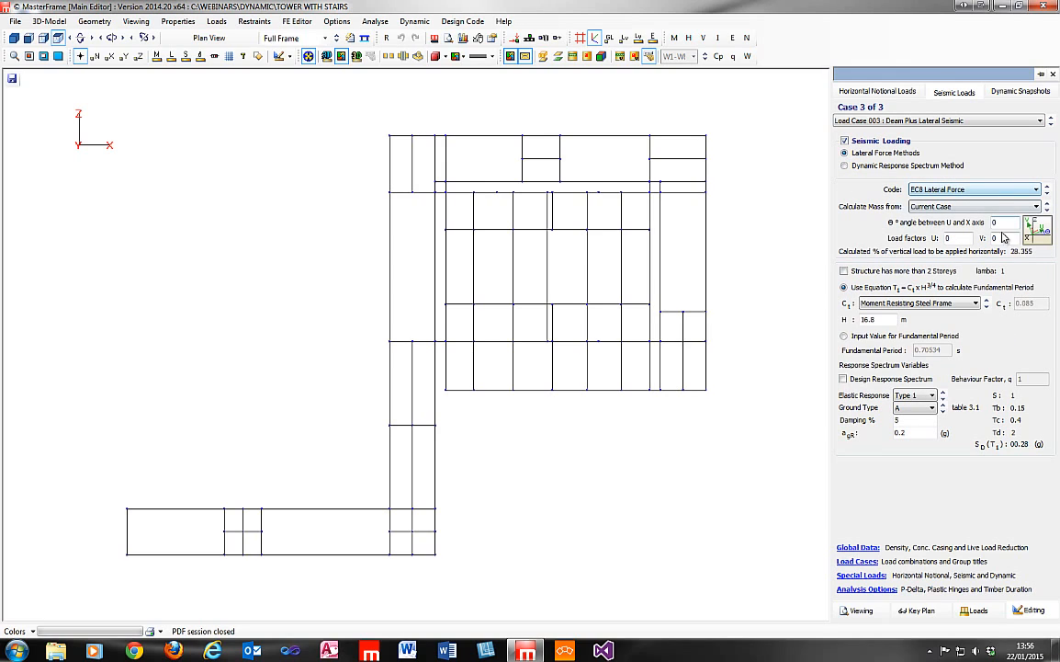
Set the lateral load factors to U 1 and V 0.3, keeping Moment Resisting Steel Frame as the Ct structure type.
drag(959, 239, 901, 245)
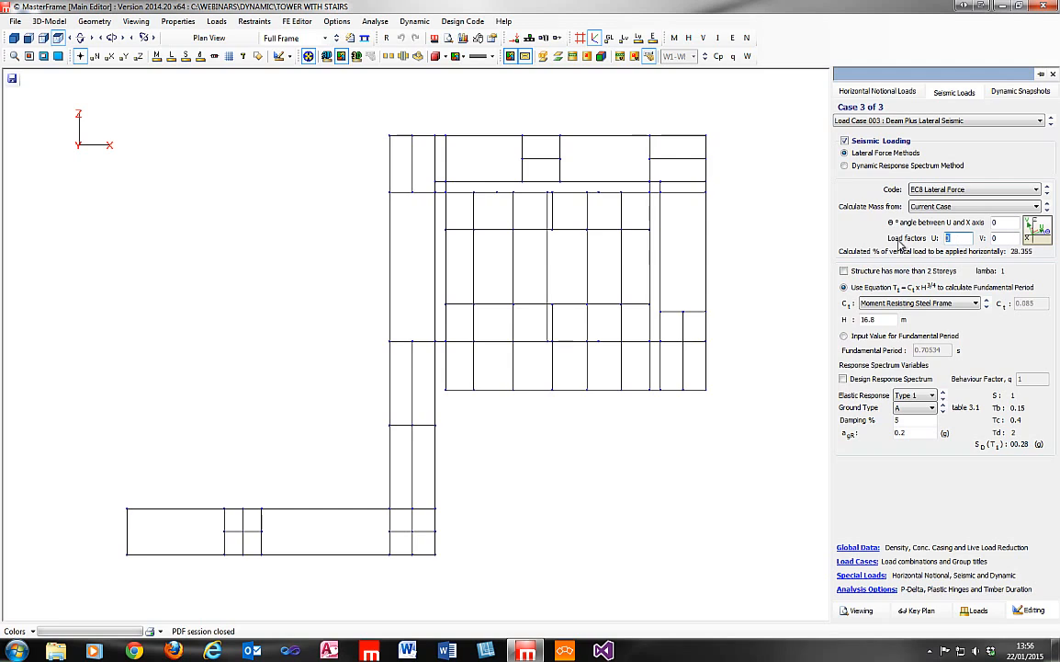
text(1)
drag(996, 238, 983, 238)
click(952, 305)
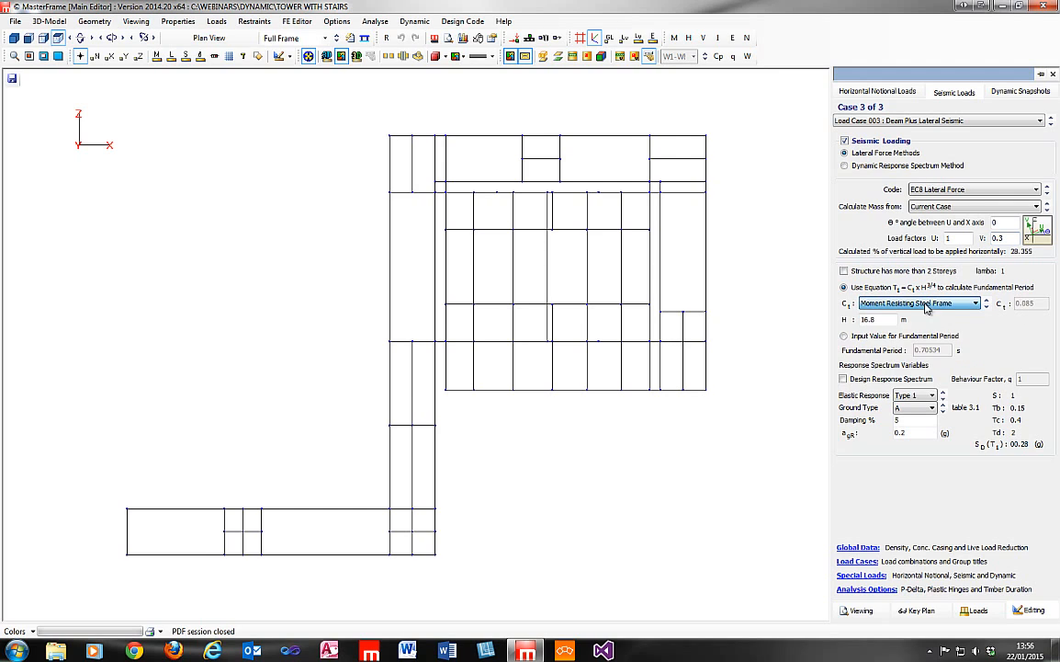
click(951, 307)
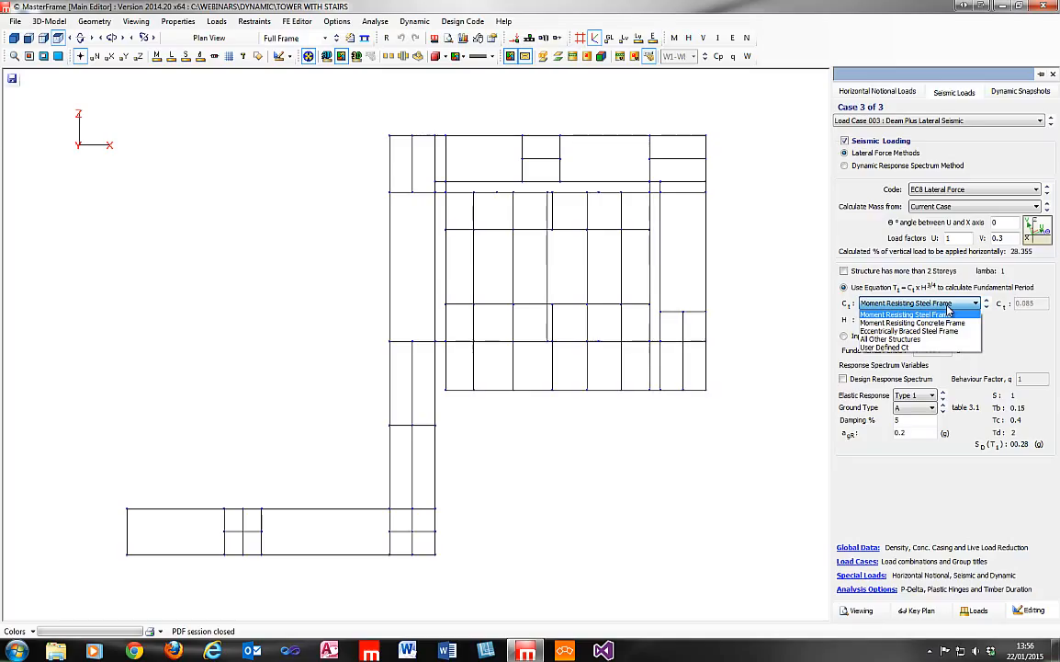
click(949, 313)
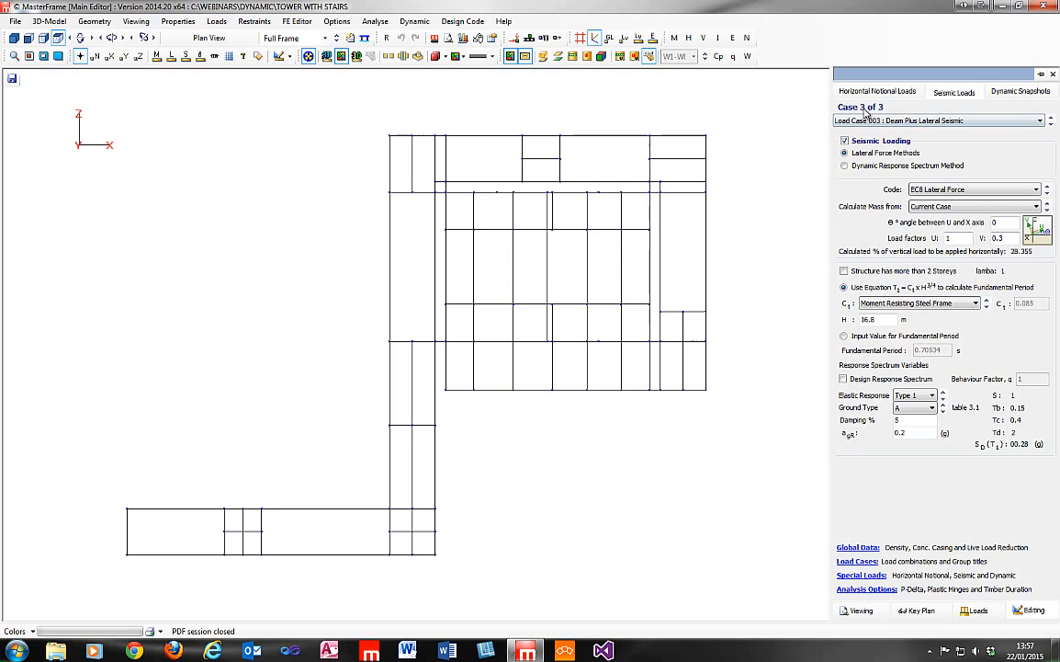
Give load group D1 a factor of 1.00 in the lateral seismic case's load combination.
click(867, 562)
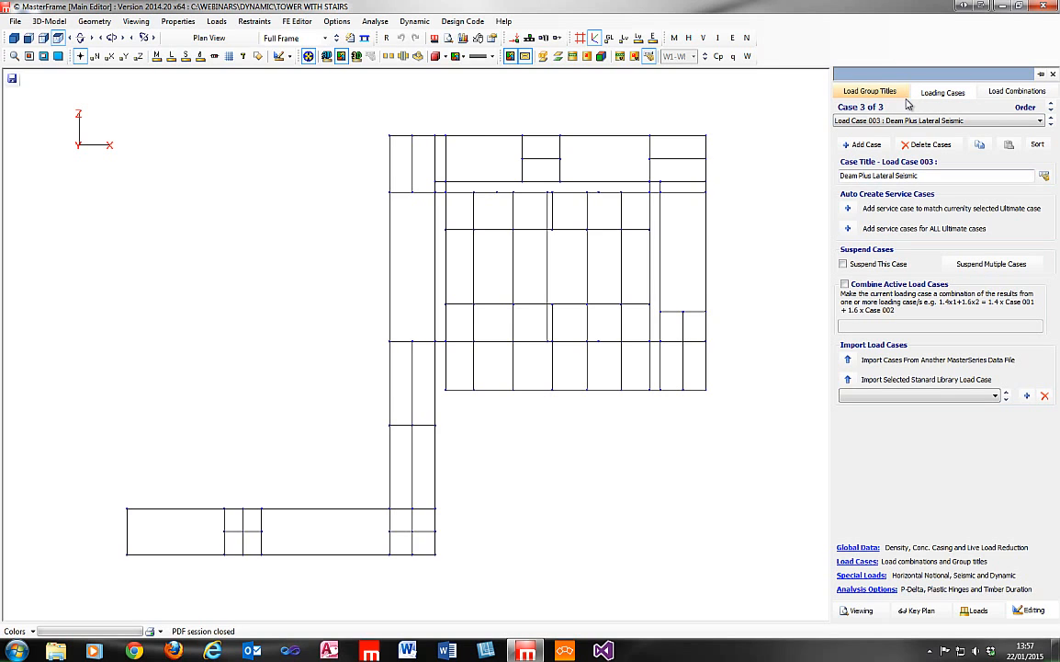
click(1002, 92)
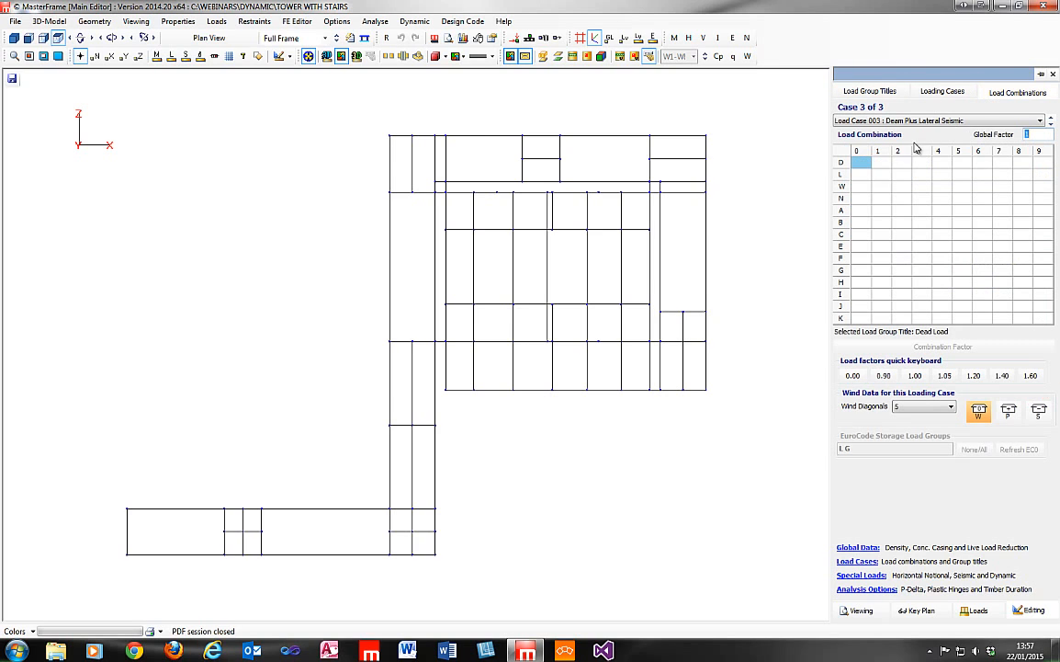
click(880, 162)
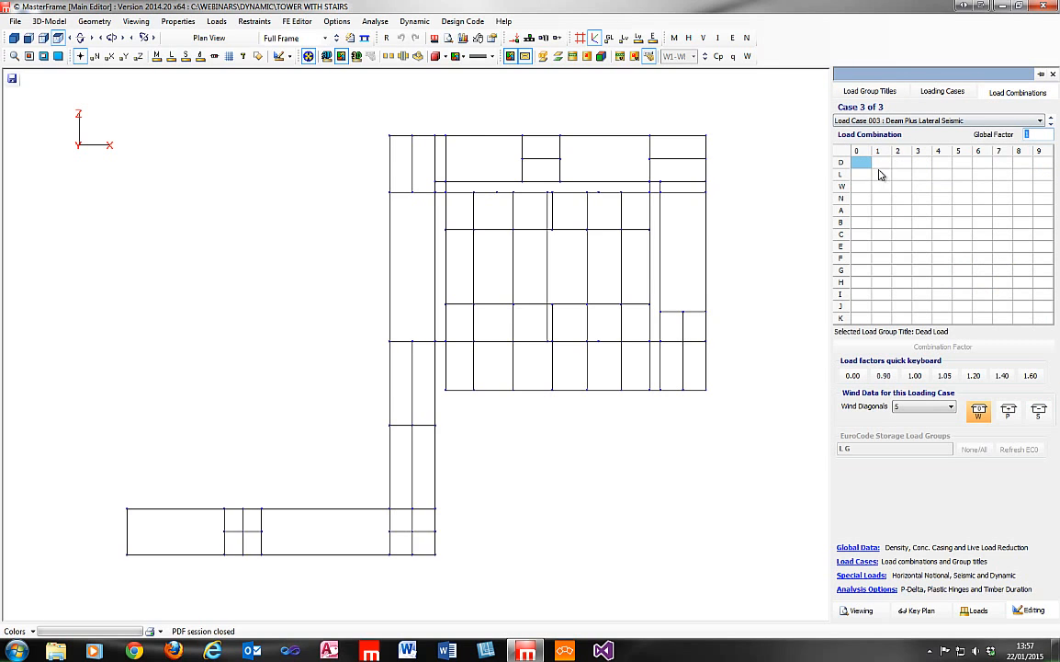
click(915, 376)
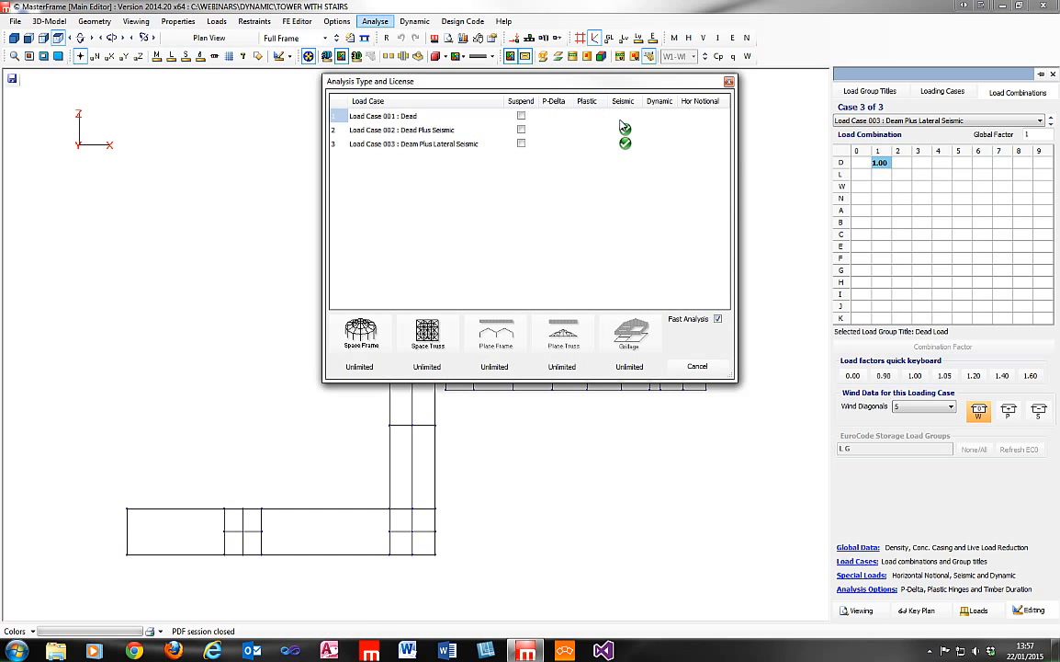
Run the Space Frame analysis on all three load cases and open the graphical analysis output.
click(368, 340)
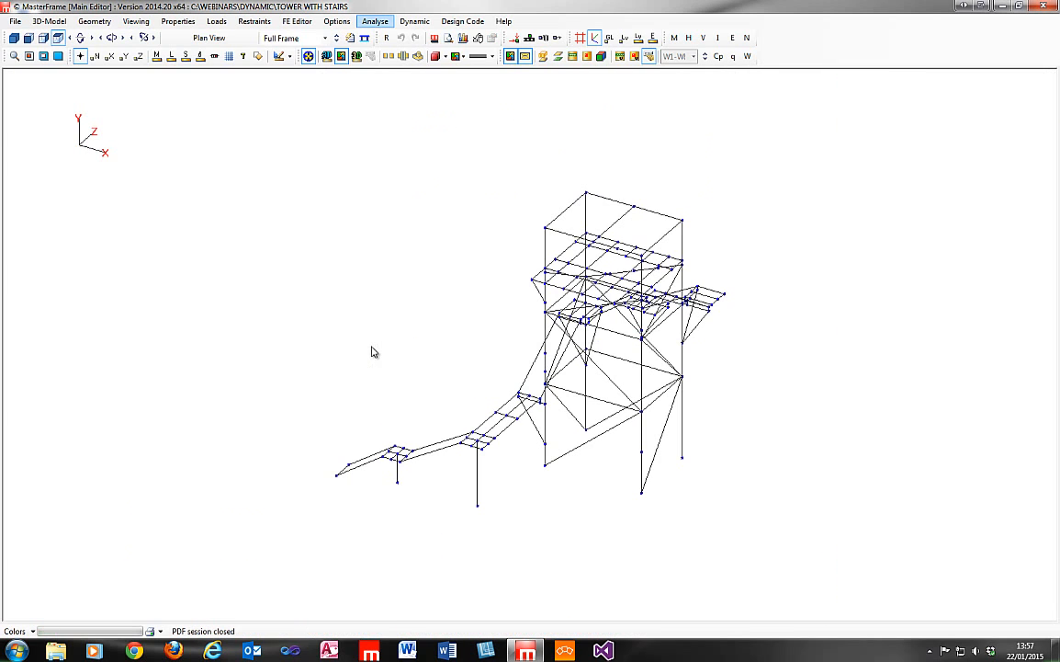
click(144, 22)
click(230, 104)
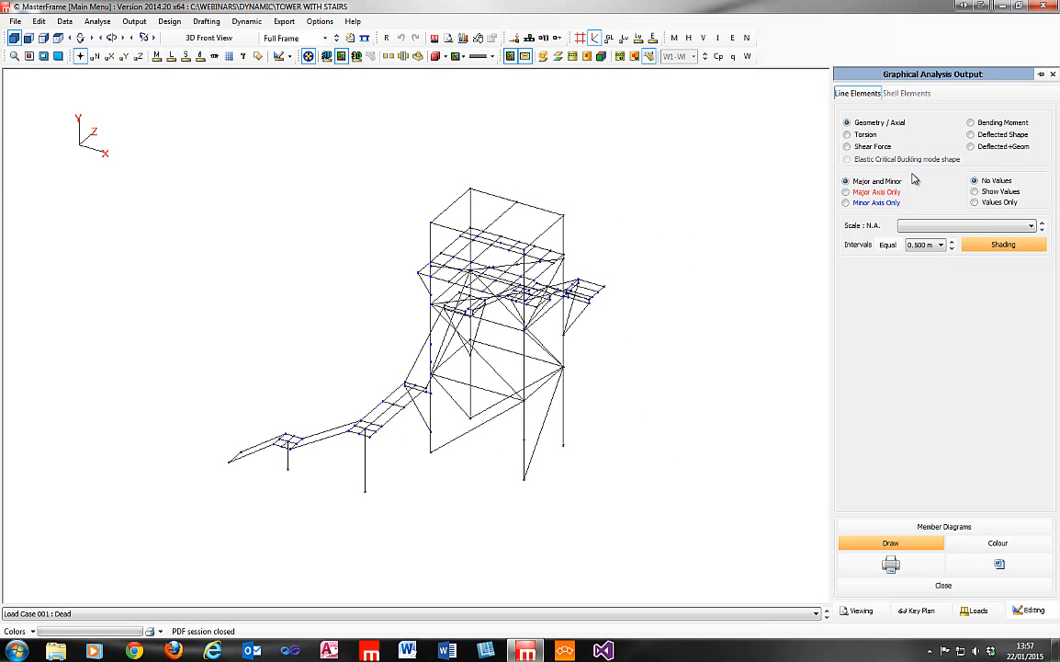
Display the deflected shape for the Dead load case at a magnification of 200.
click(972, 135)
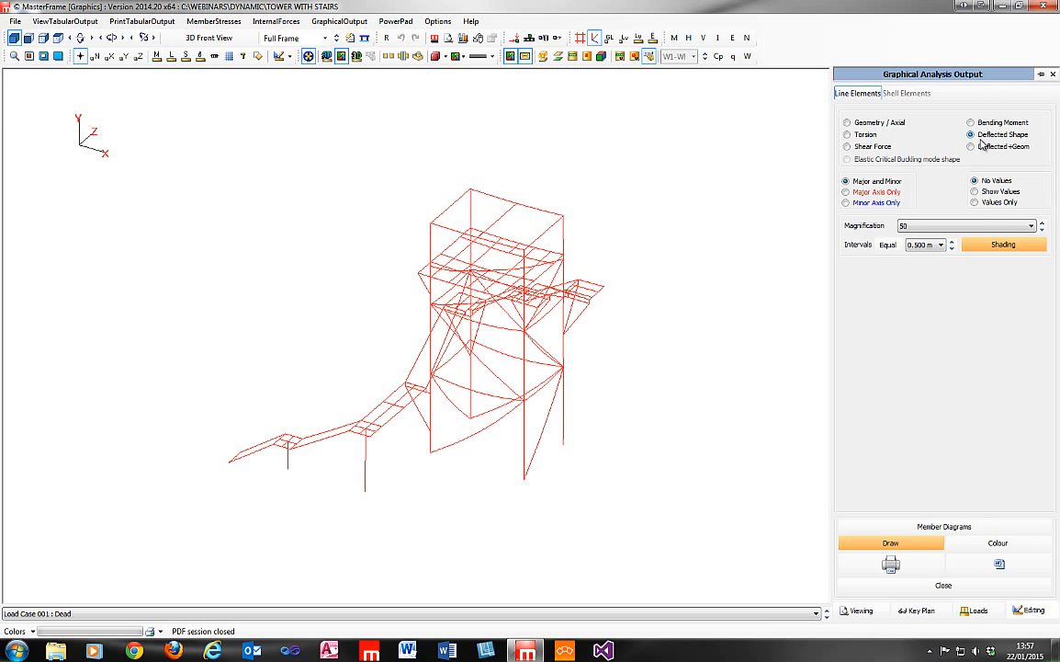
click(1042, 230)
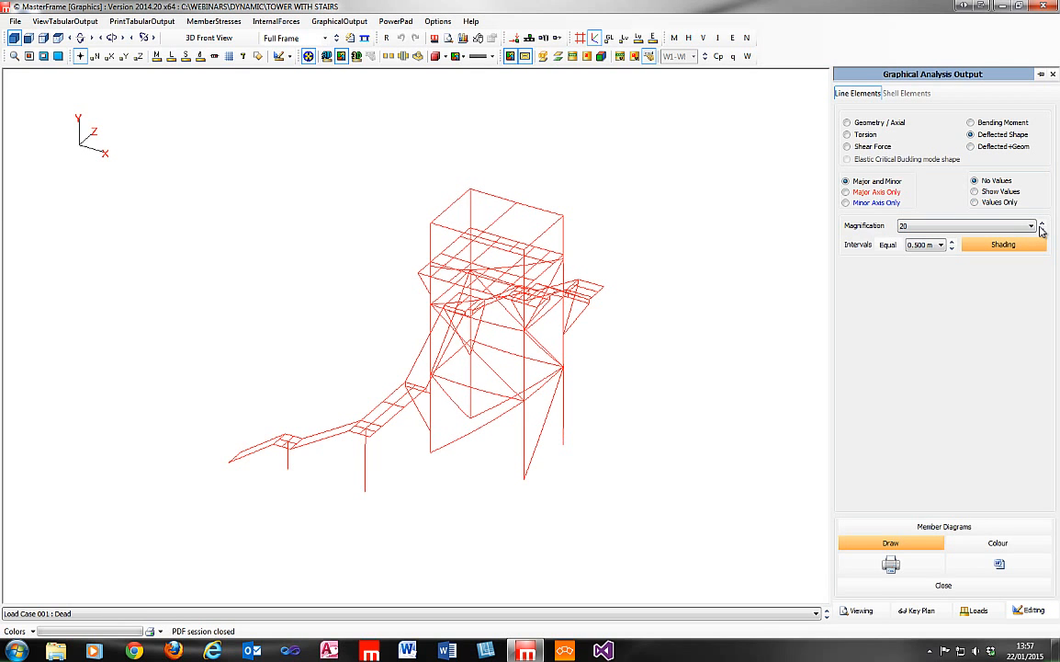
click(1043, 224)
click(1043, 224)
click(1044, 225)
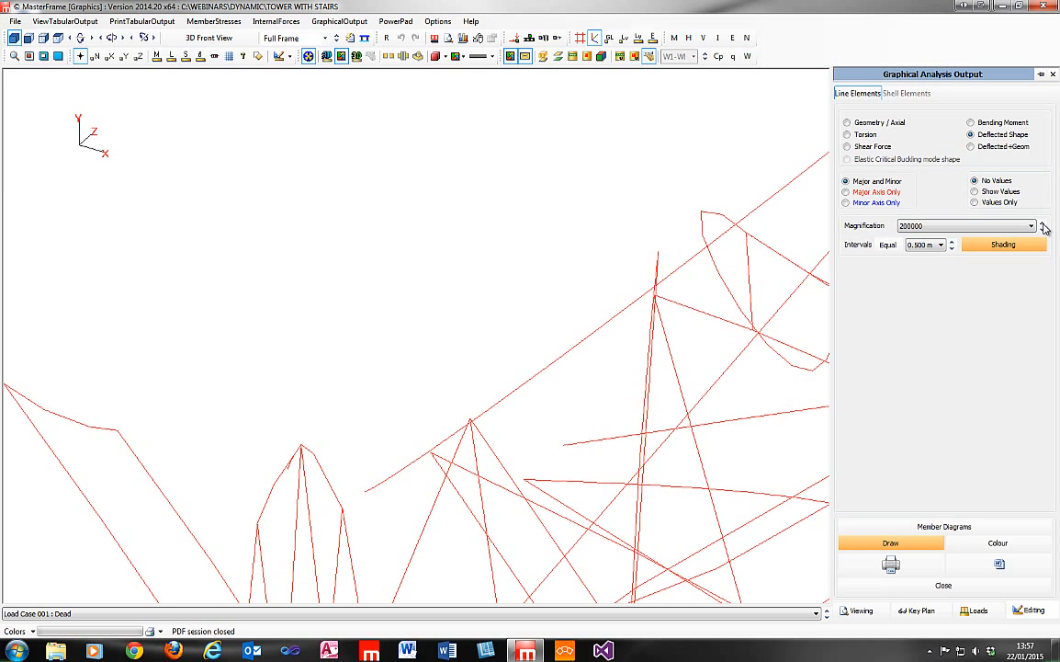
click(1044, 229)
click(1044, 228)
click(1043, 229)
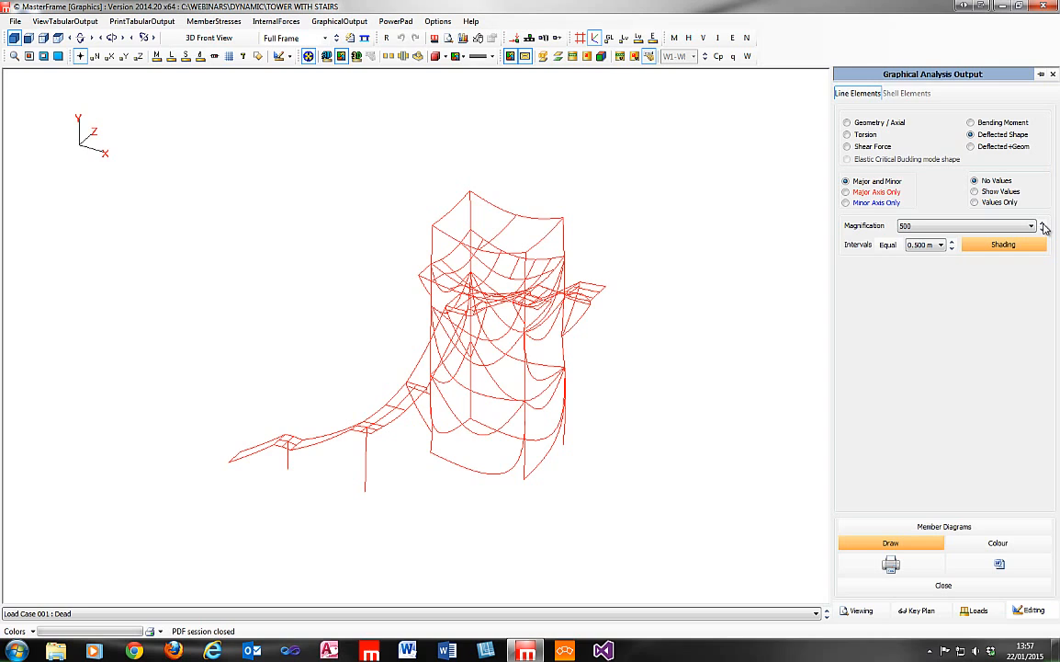
click(1044, 228)
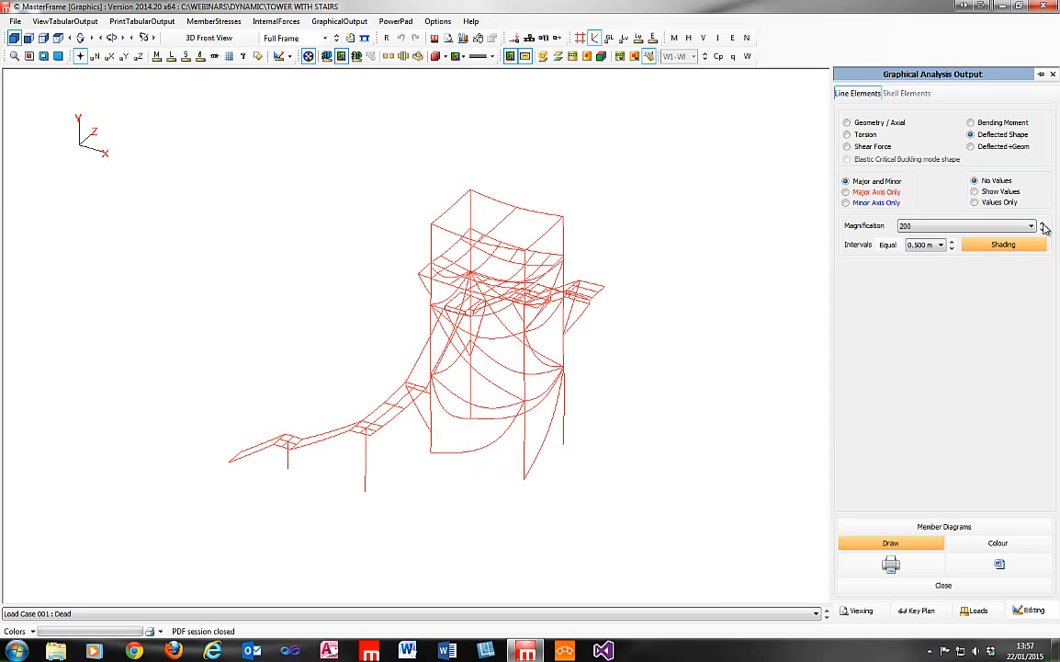
View the Dead Plus Seismic case's deflected shape and bending moments, and return to the Geometry / Axial display.
click(826, 616)
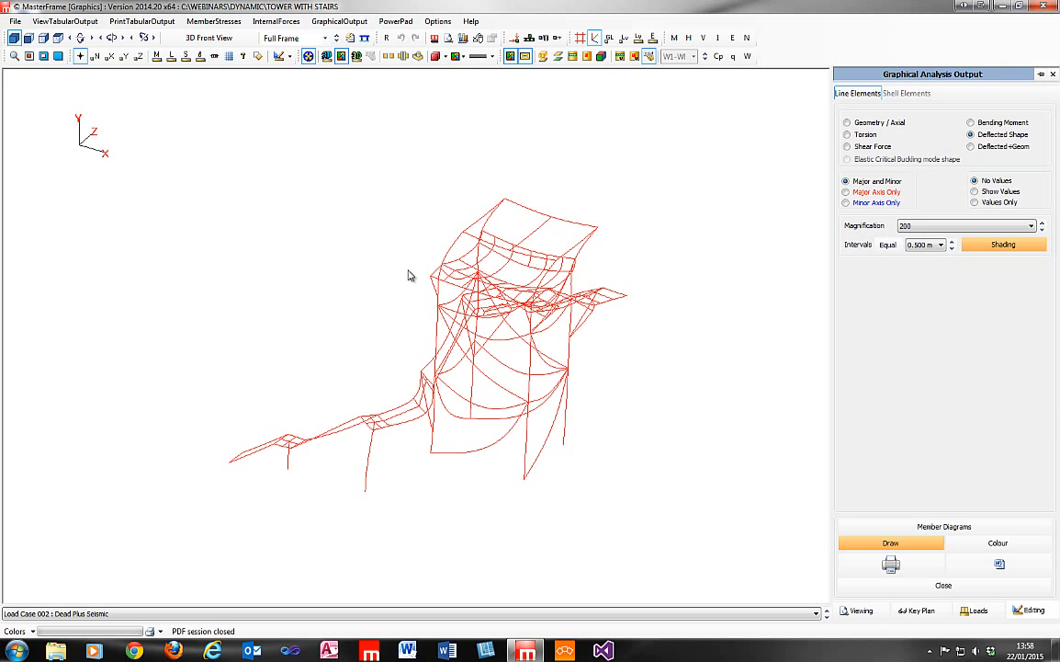
middle_drag(389, 269, 928, 433)
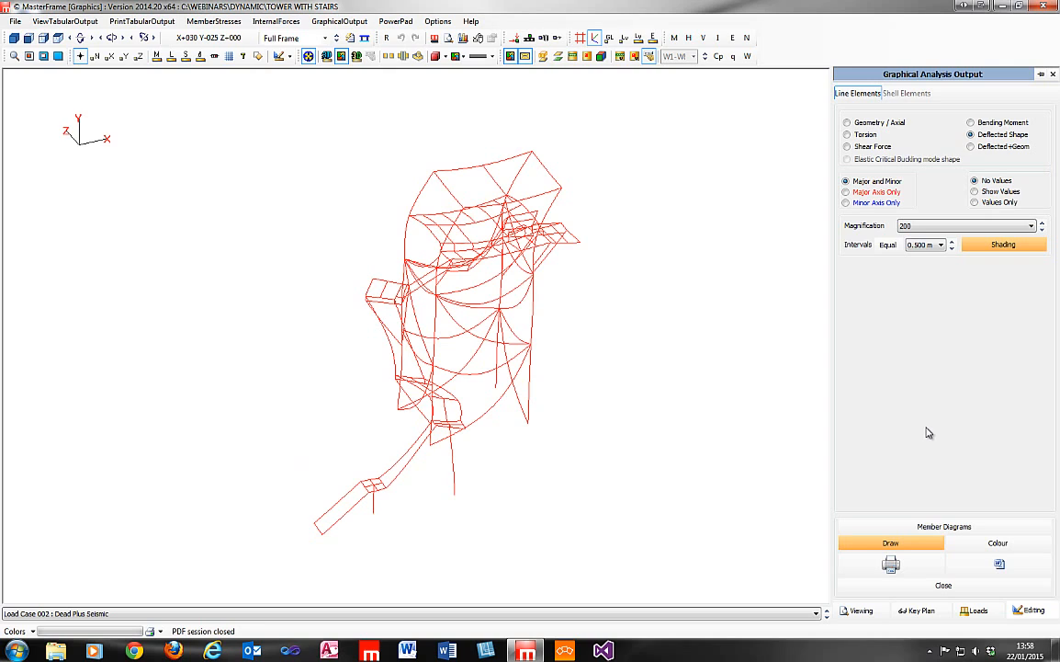
click(972, 135)
click(995, 126)
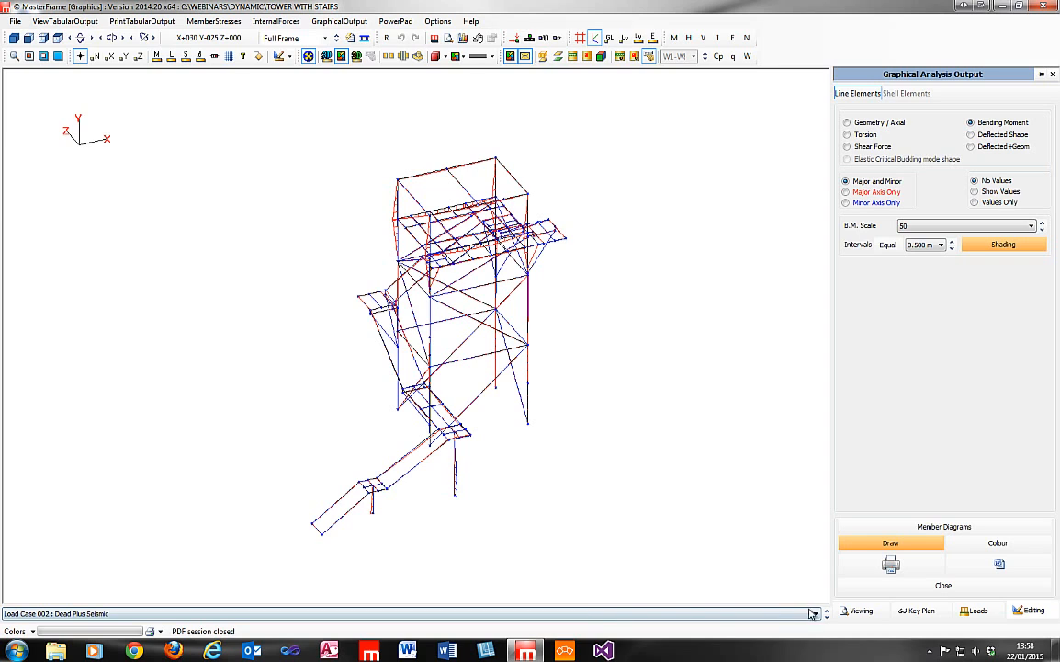
click(863, 123)
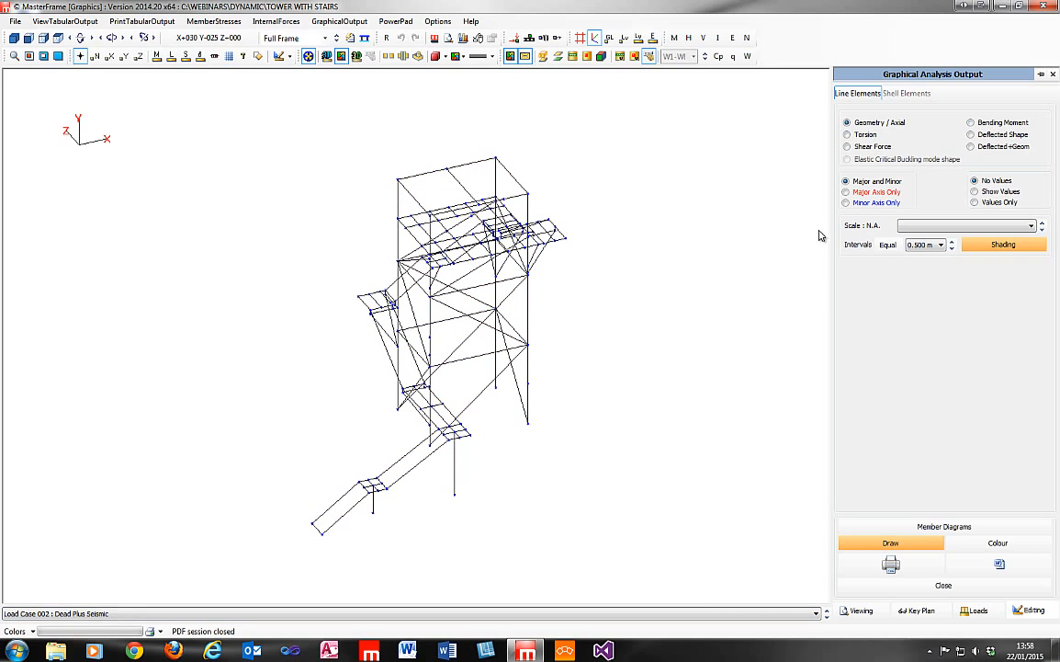
View the Deam Plus Lateral Seismic case's deflected shape at magnification 500, followed by its bending moment diagram.
click(804, 615)
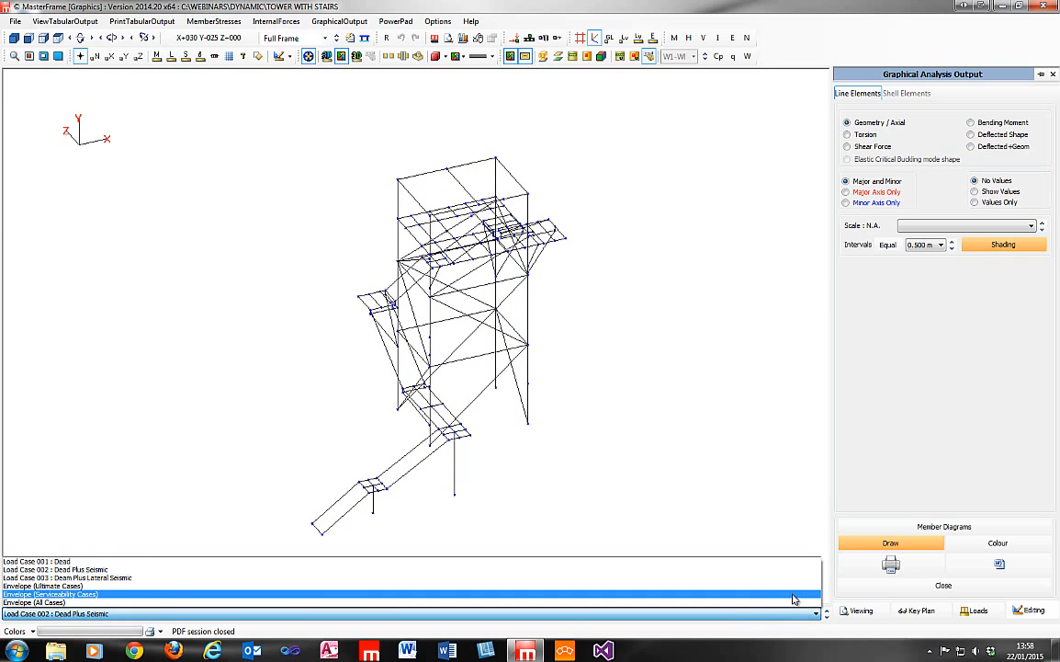
click(792, 578)
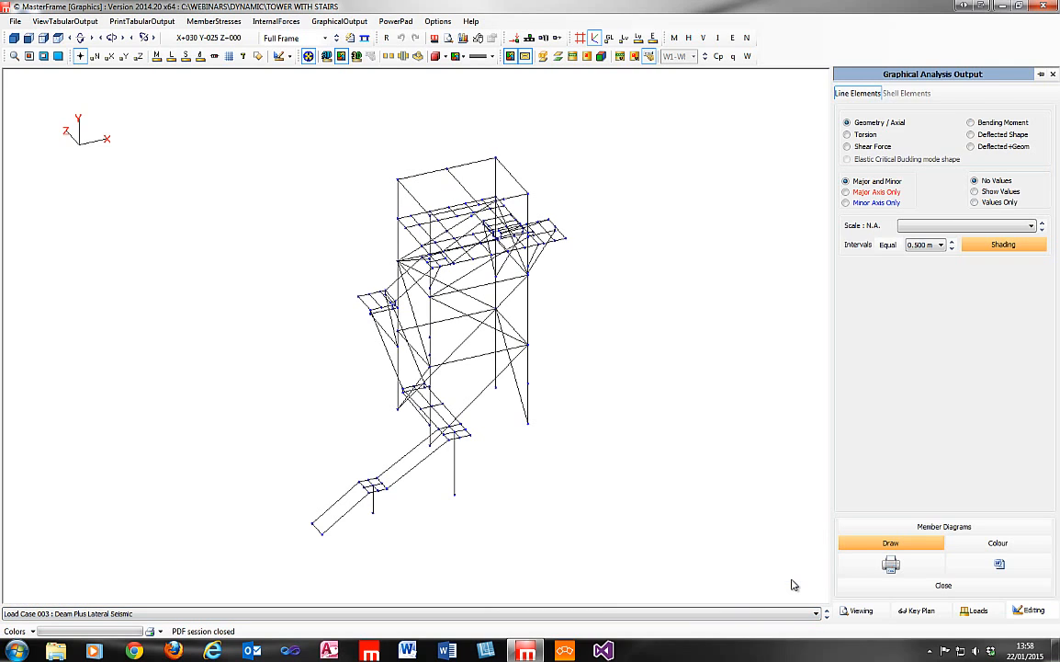
click(995, 137)
click(1041, 231)
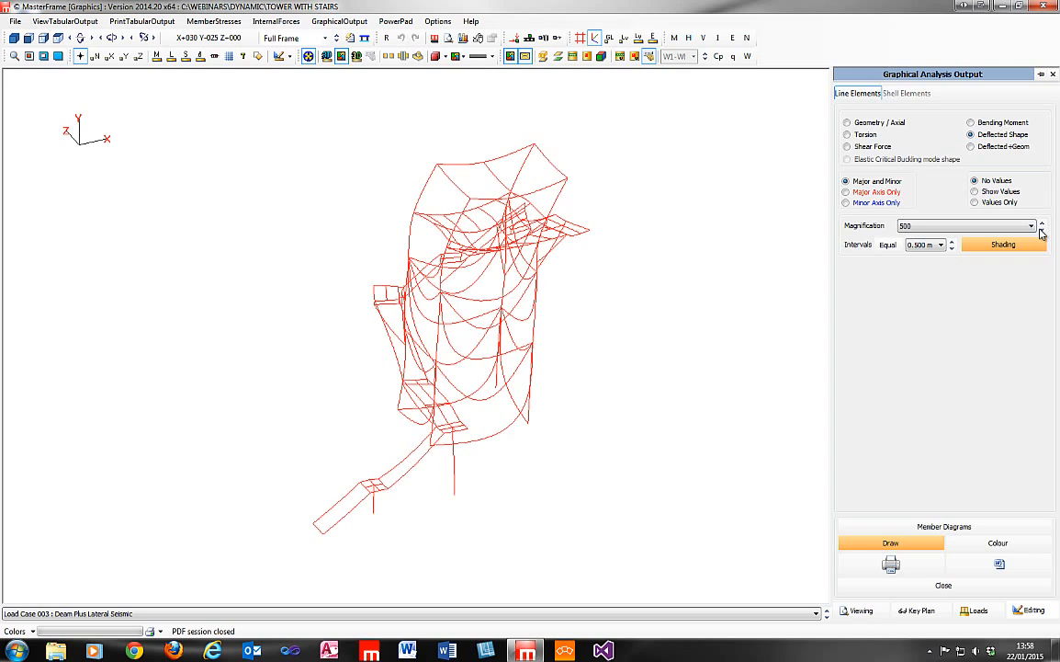
click(1006, 126)
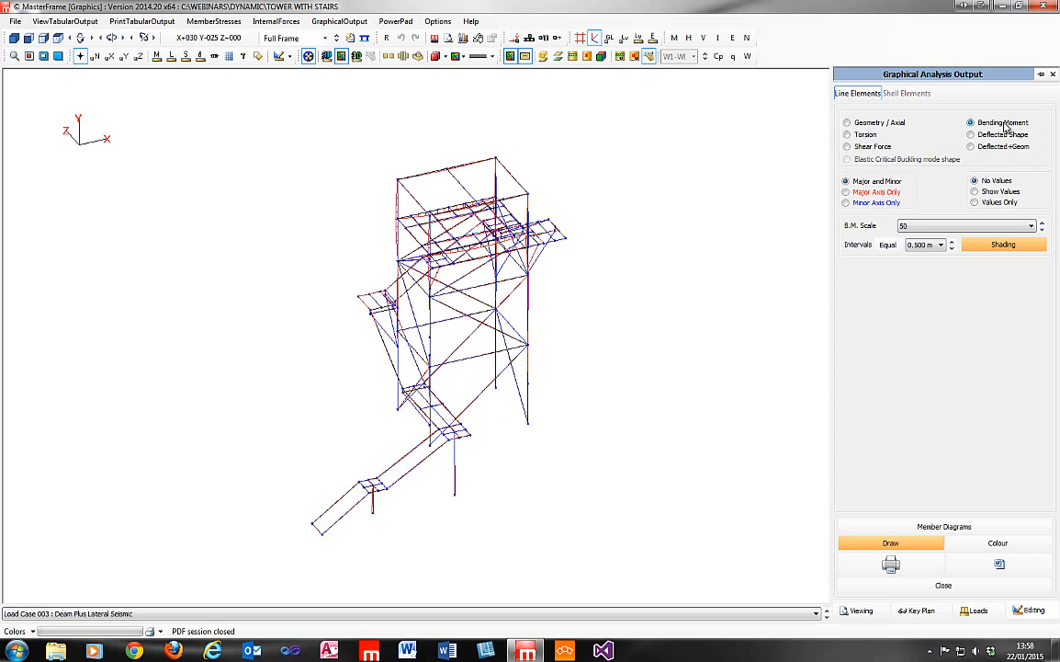
Open the tabular output and examine the support reactions for Dead, Dead Plus Seismic and Deam Plus Lateral Seismic in turn.
click(55, 21)
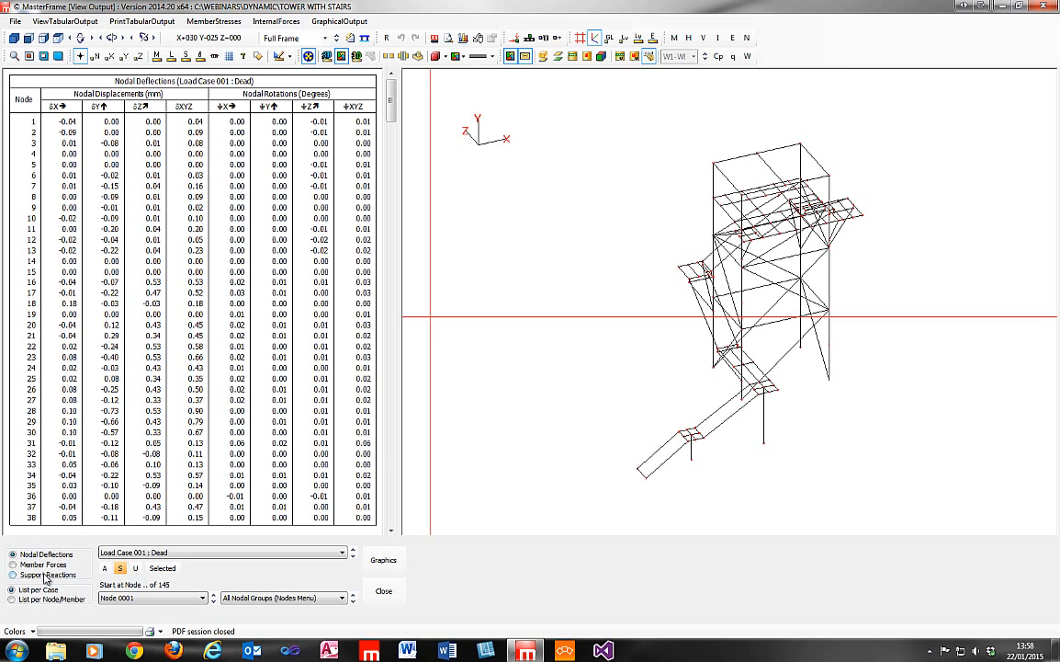
click(44, 575)
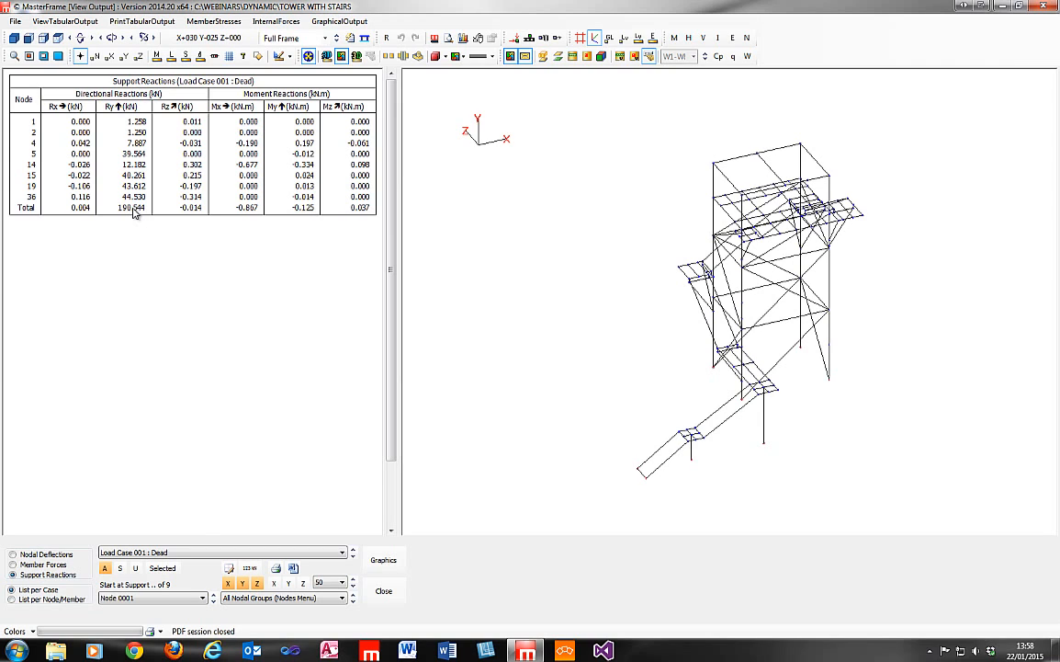
click(212, 555)
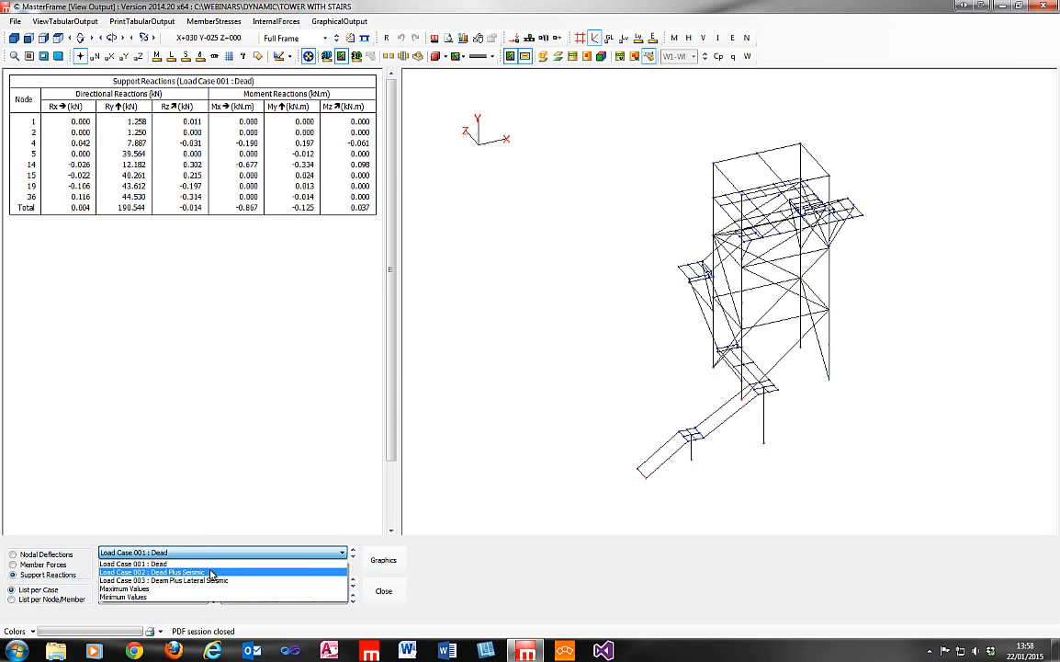
click(214, 571)
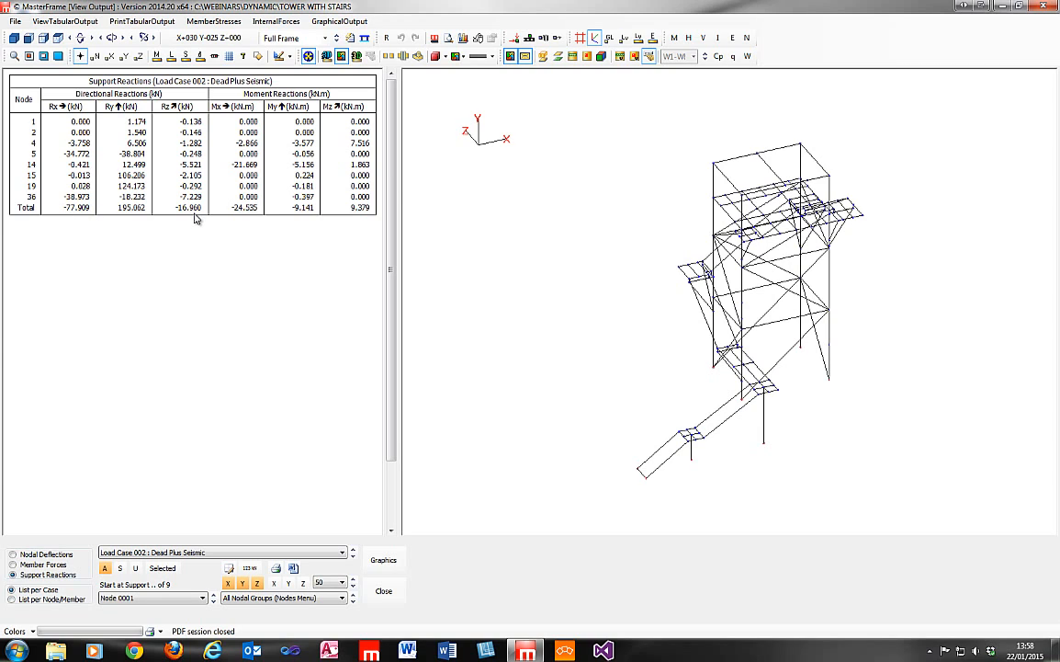
click(308, 553)
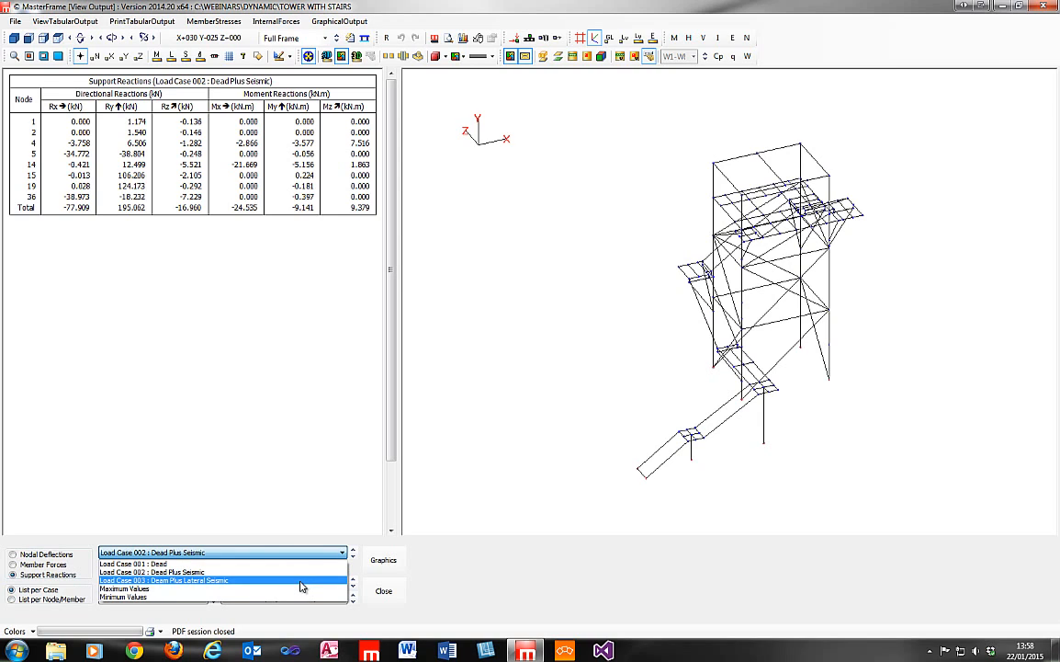
click(302, 580)
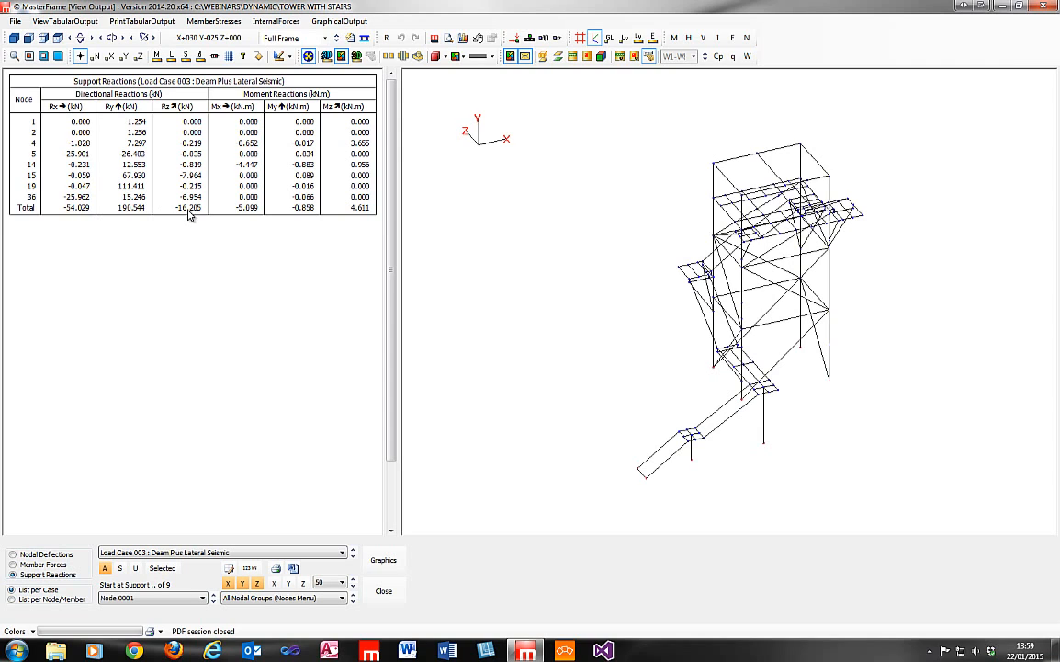
Compare the total support reactions of load cases 002 and 003 again, and close the tabular output.
click(353, 554)
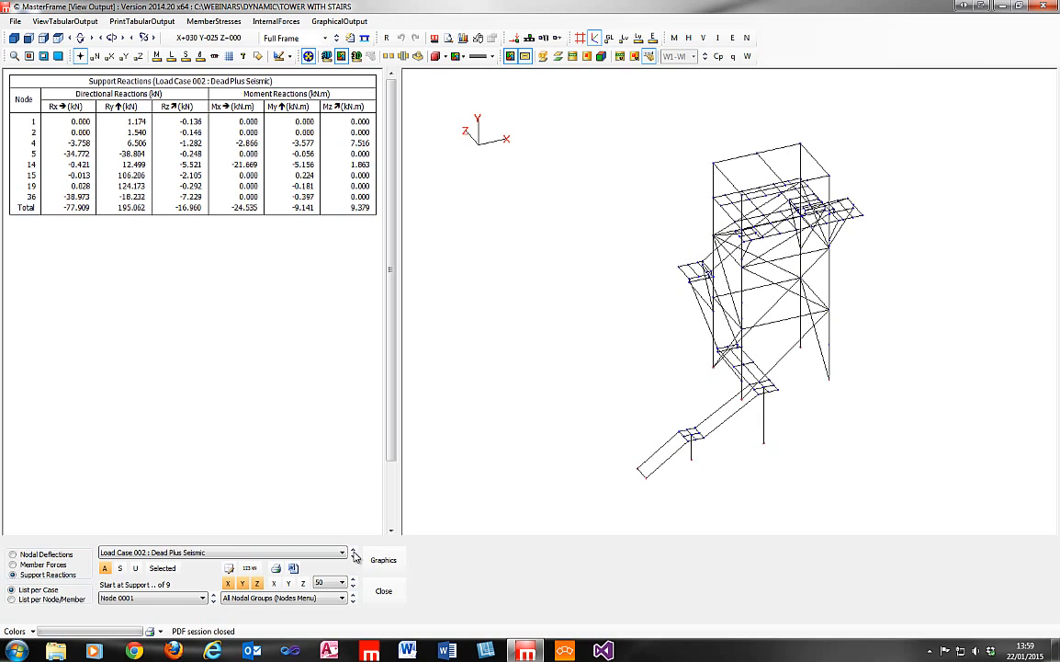
click(354, 557)
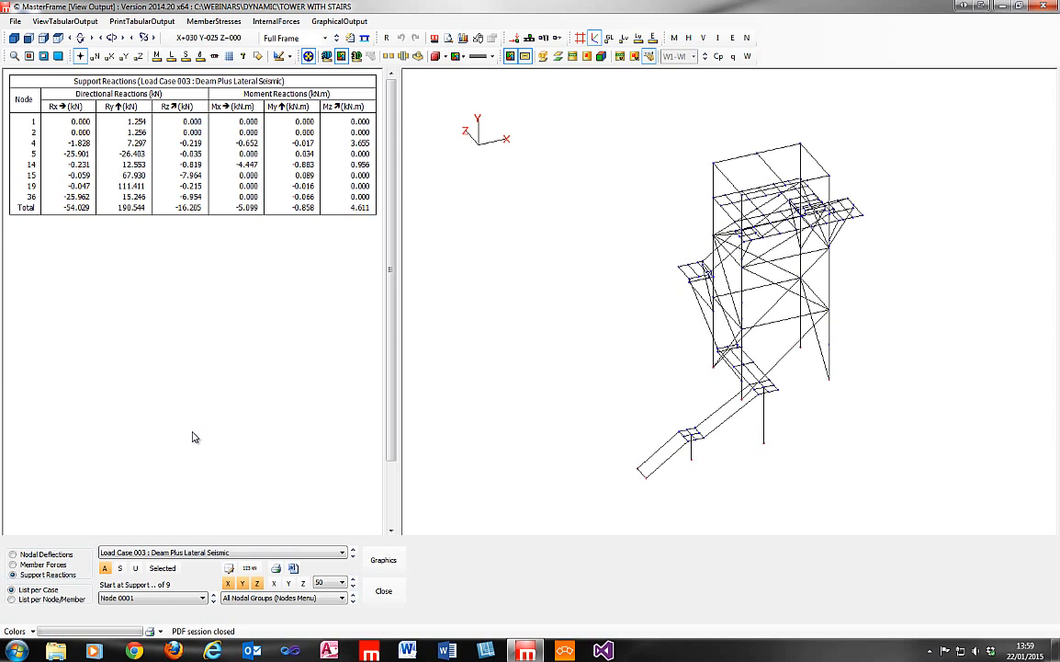
click(204, 553)
click(204, 552)
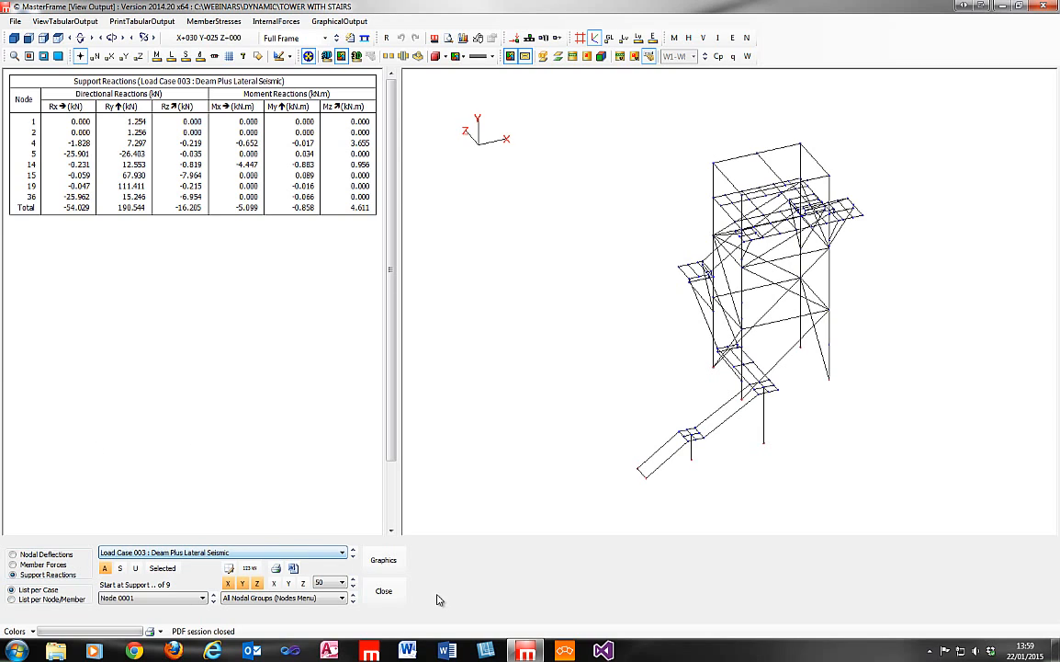
click(384, 591)
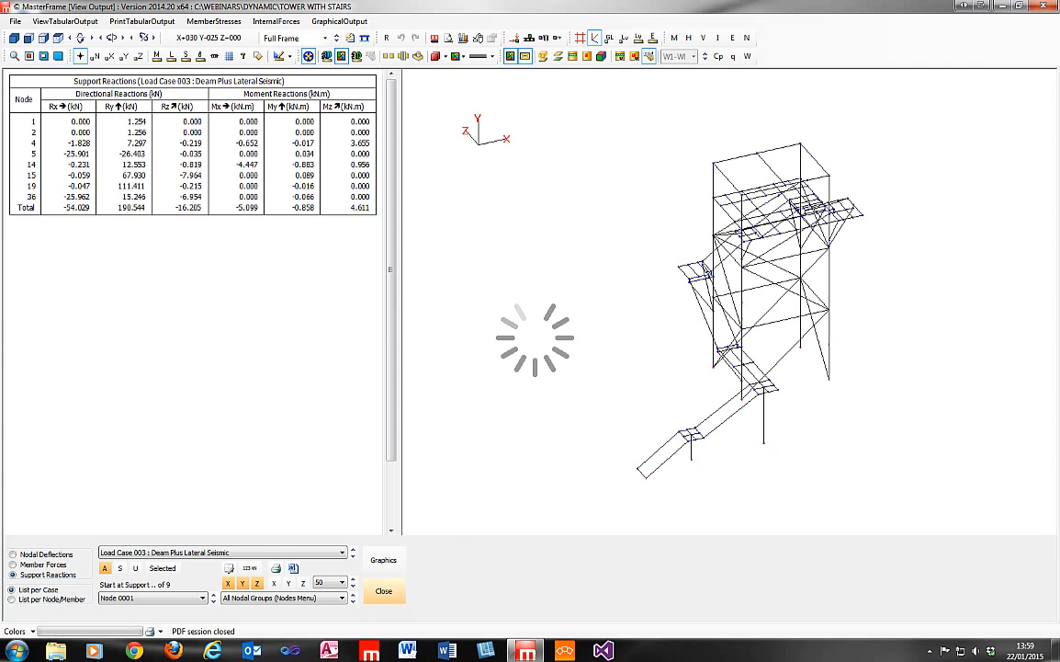